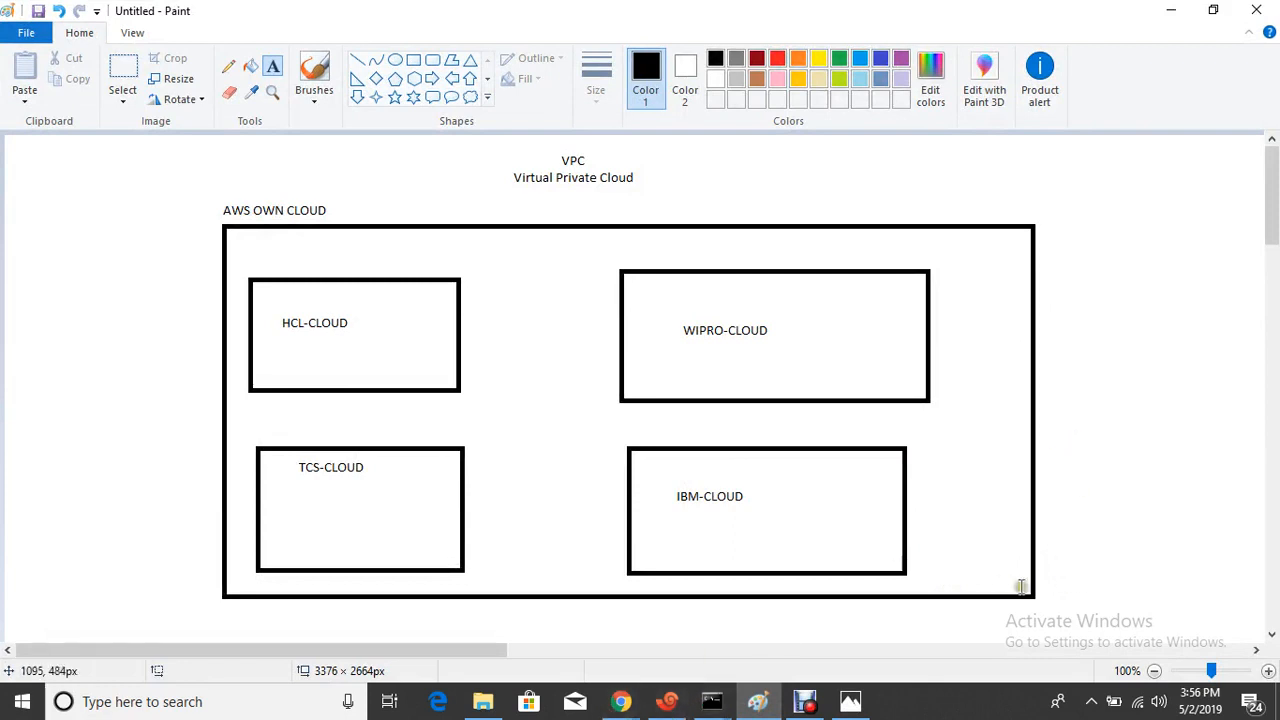
# - Open a blank Notepad document for writing down the network plan
pyautogui.click(1094, 588)
pyautogui.press('Return')
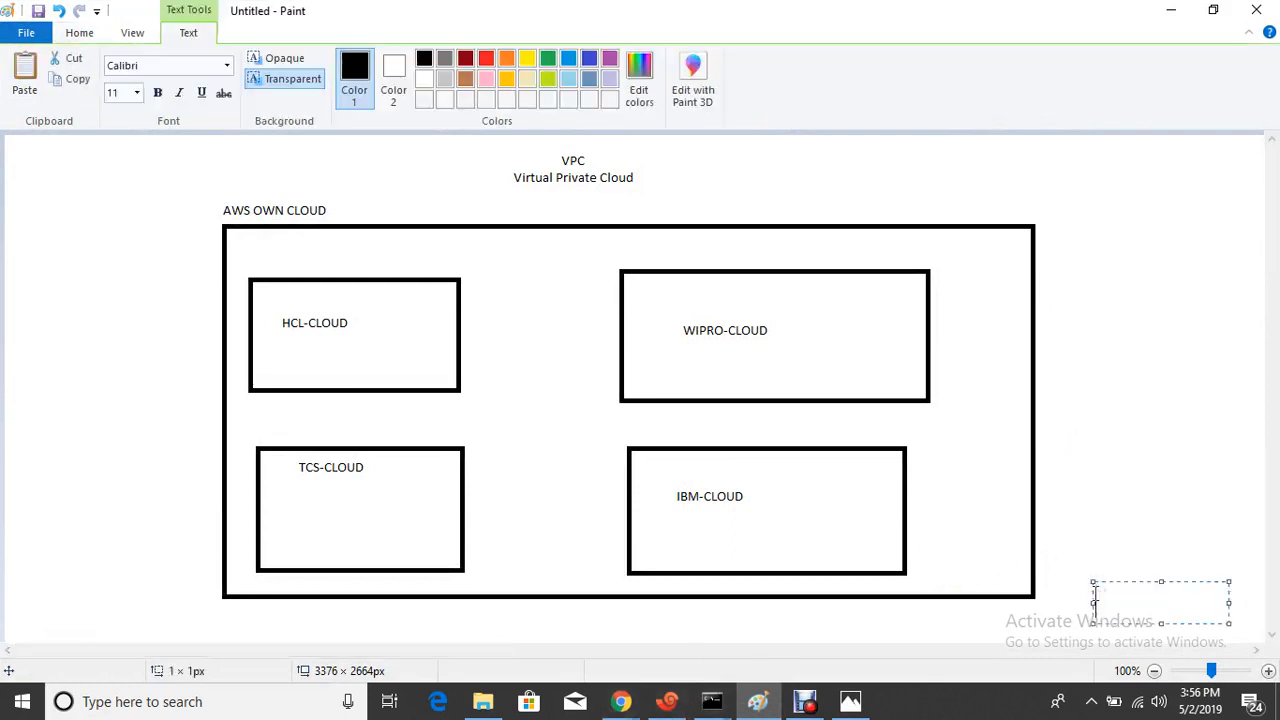
pyautogui.press('super+r')
pyautogui.write('notepad')
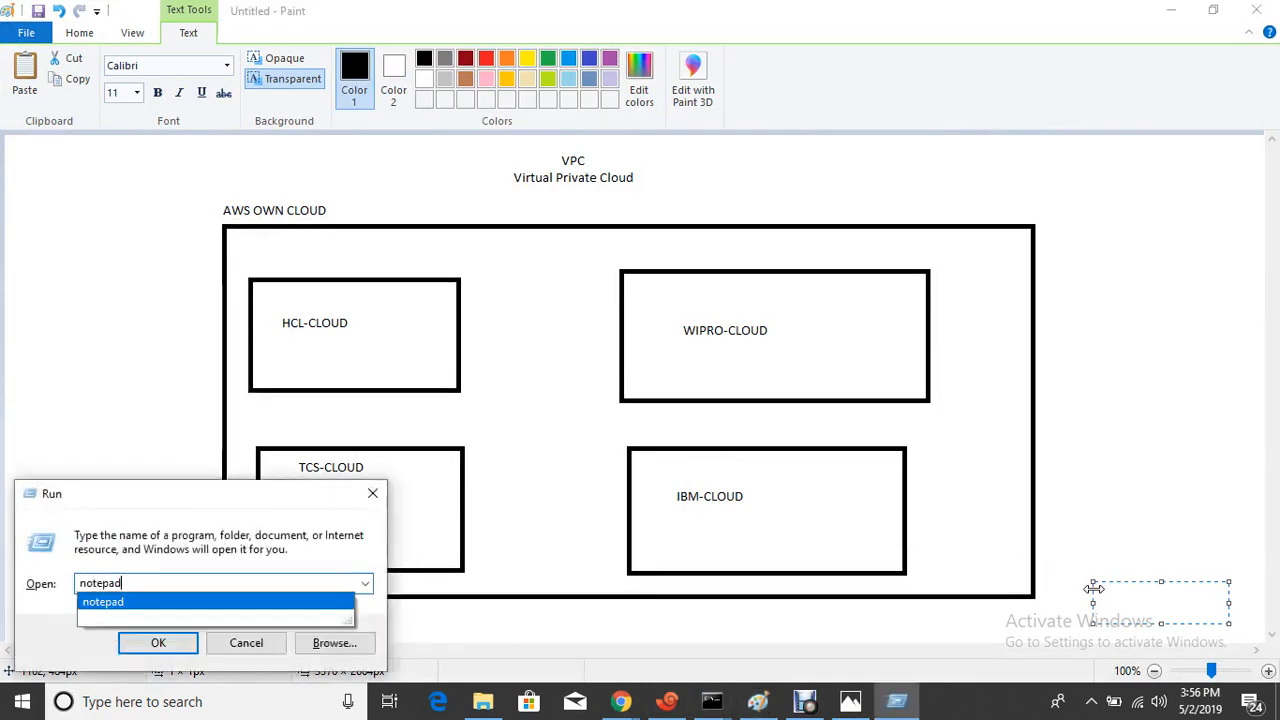
pyautogui.press('Return')
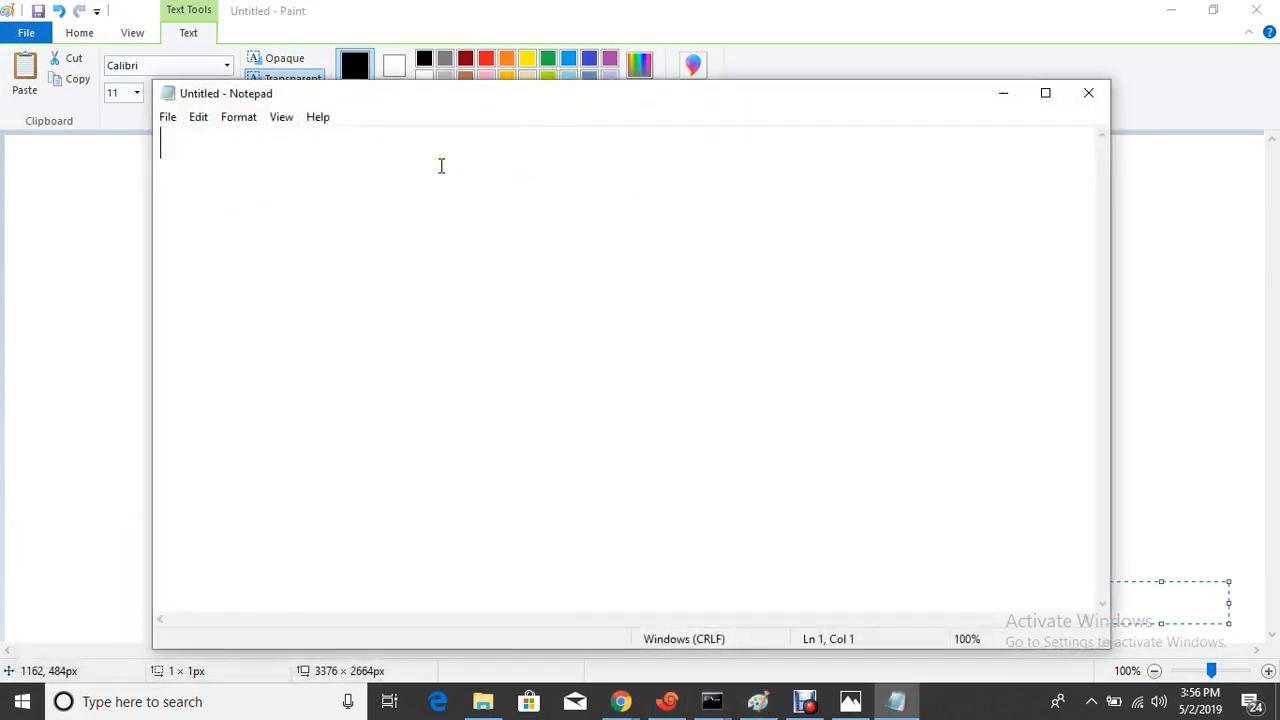
# - Write the network address 10.0.0.0/16 on the first line of the document
pyautogui.write('10.0.0')
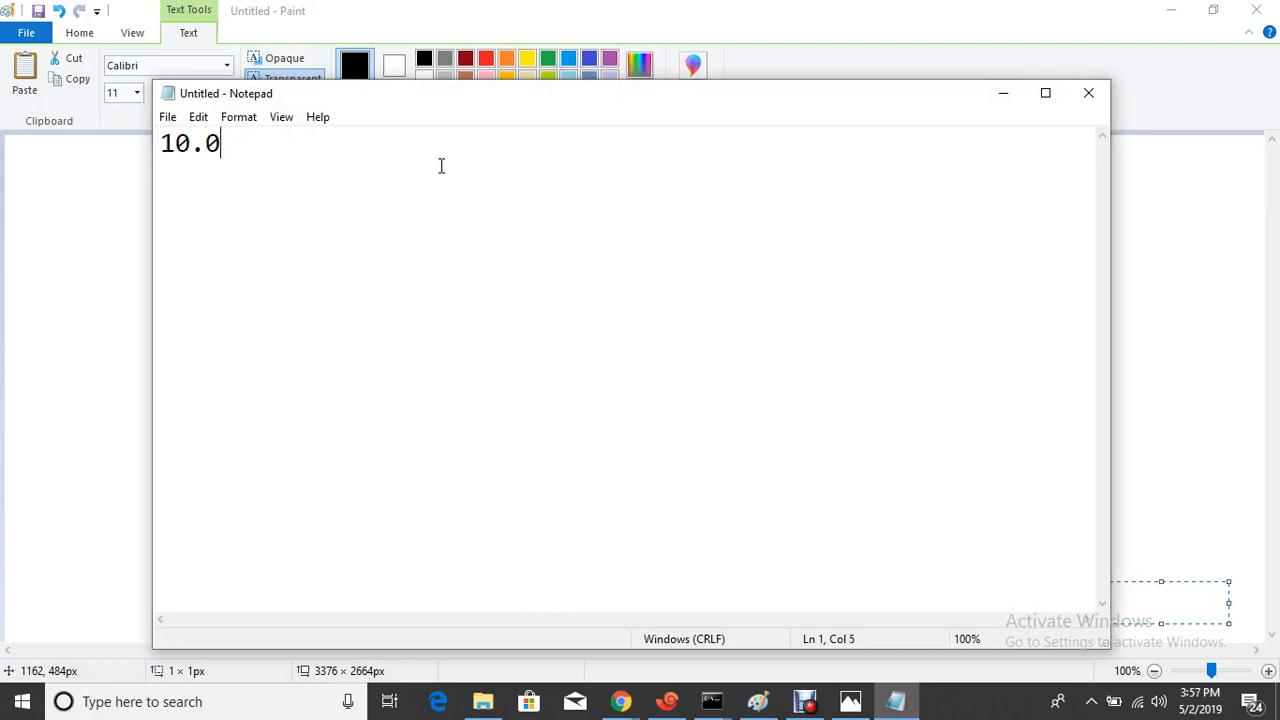
pyautogui.press('BackSpace')
pyautogui.press('BackSpace')
pyautogui.press('BackSpace')
pyautogui.press('BackSpace')
pyautogui.press('BackSpace')
pyautogui.write('10.0.00')
pyautogui.press('BackSpace')
pyautogui.write('./16')
pyautogui.press('BackSpace')
pyautogui.press('BackSpace')
pyautogui.press('BackSpace')
pyautogui.write('0/16')
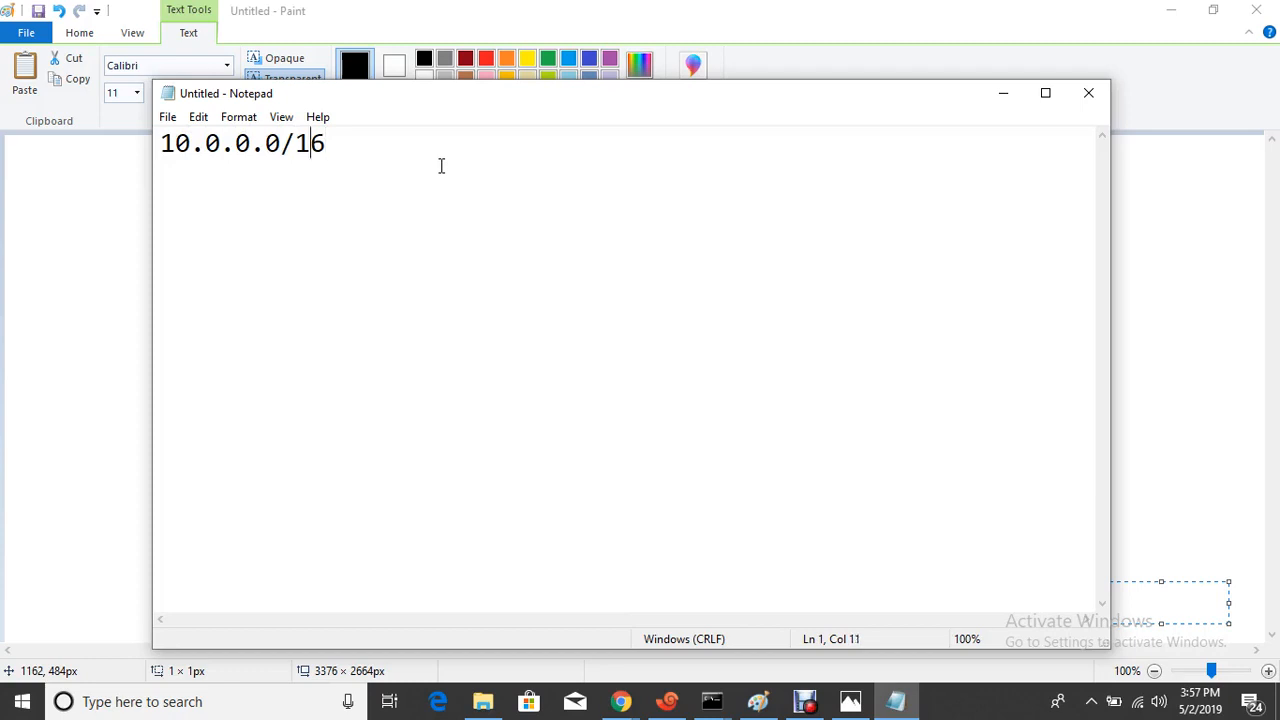
# - Prefix the network address with "VPC-Network=" and add "VPC-NAME = HCL-PROD" on the line below
pyautogui.write('VPC')
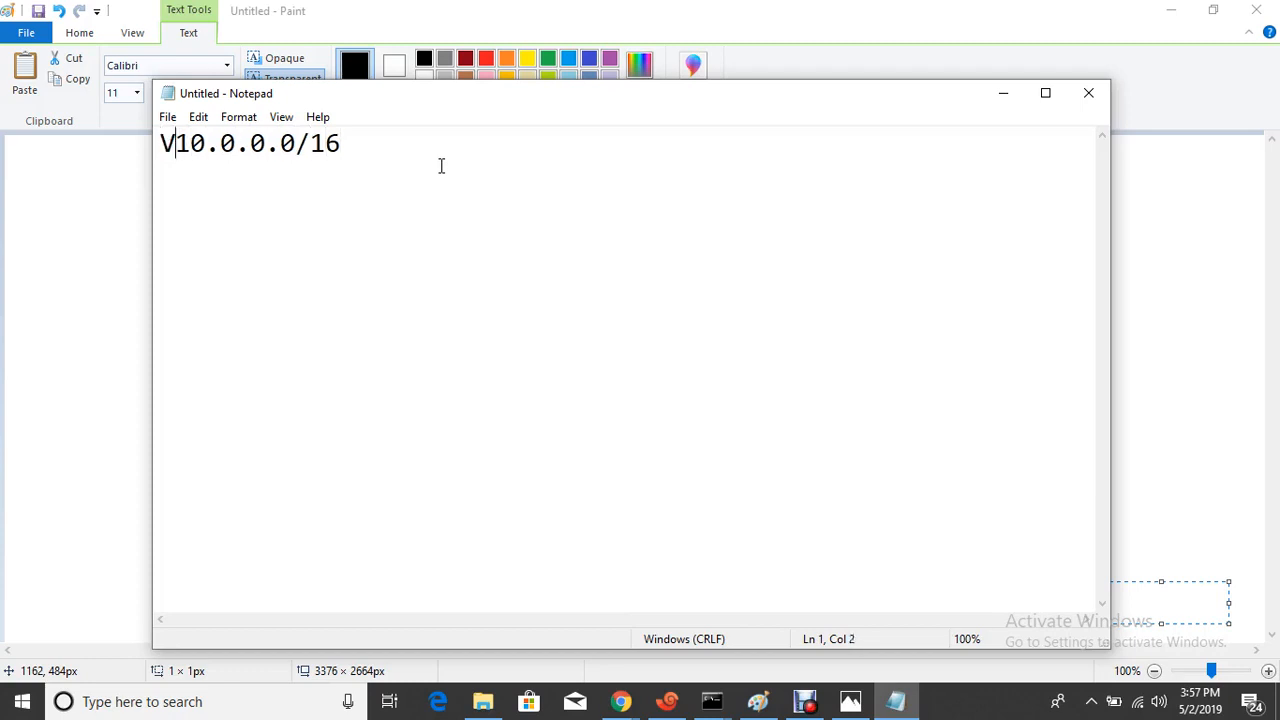
pyautogui.write('-')
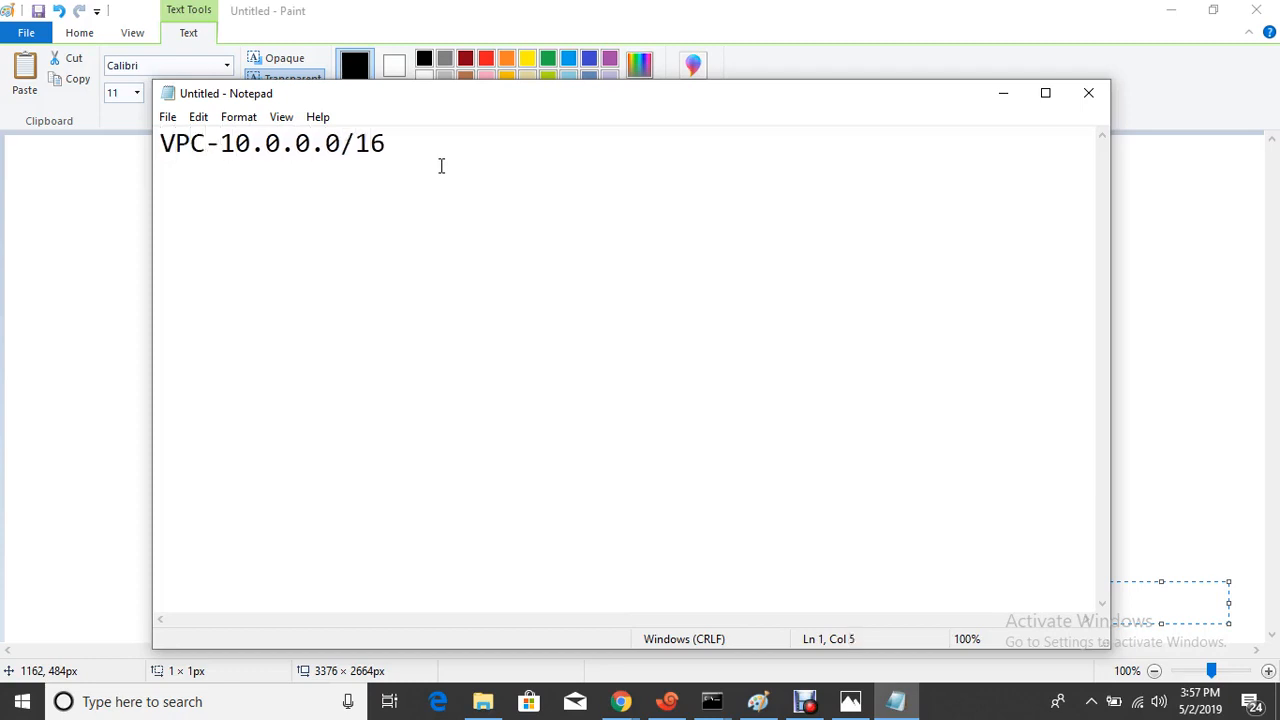
pyautogui.write('Network')
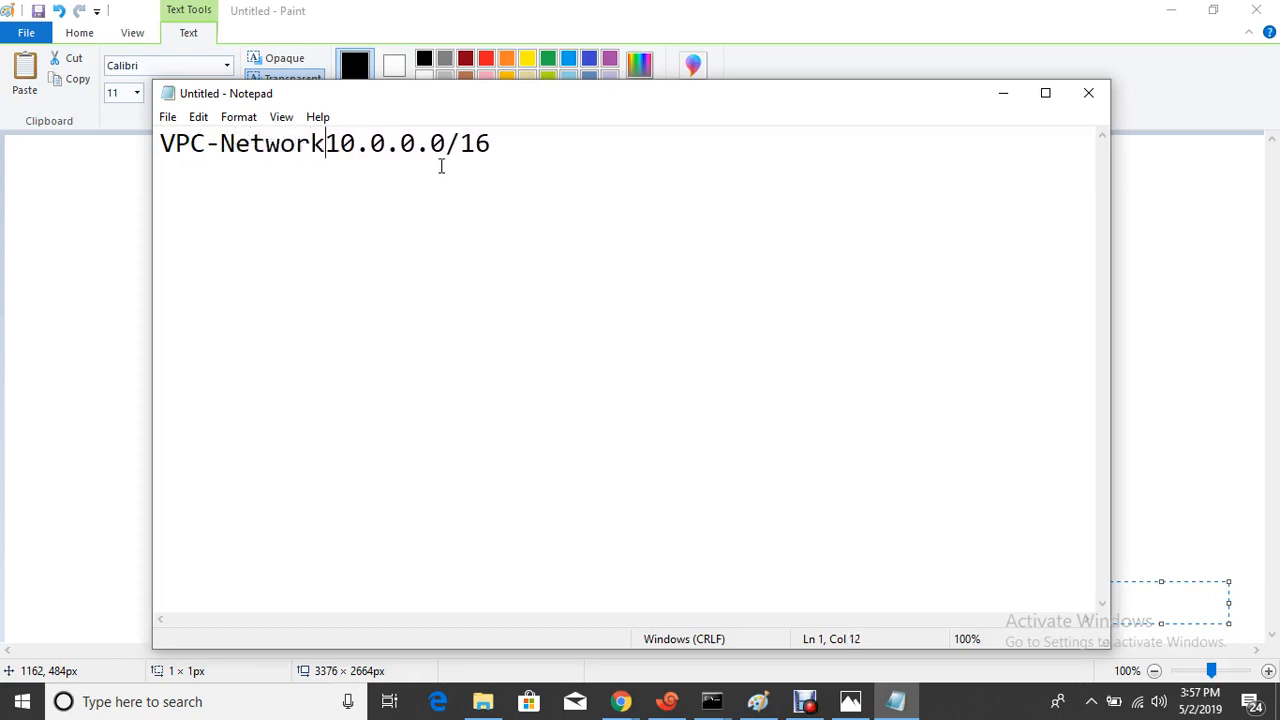
pyautogui.write('=')
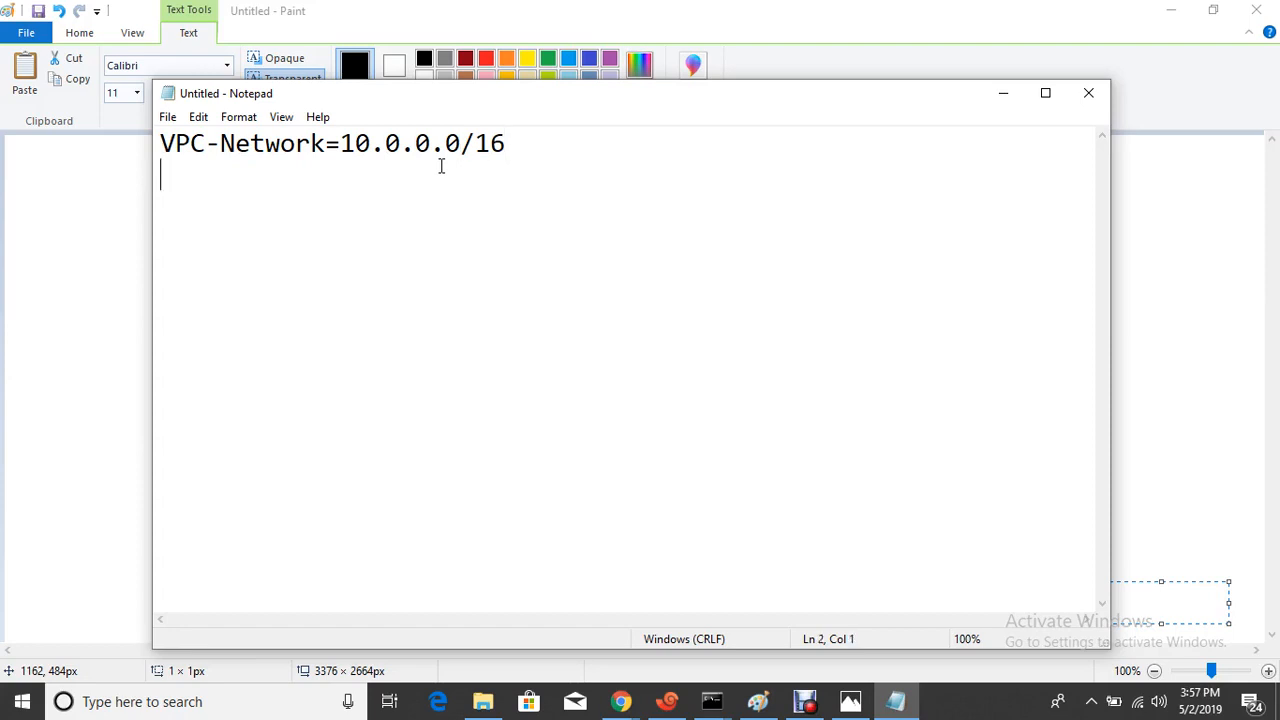
pyautogui.write('VPC-NAME')
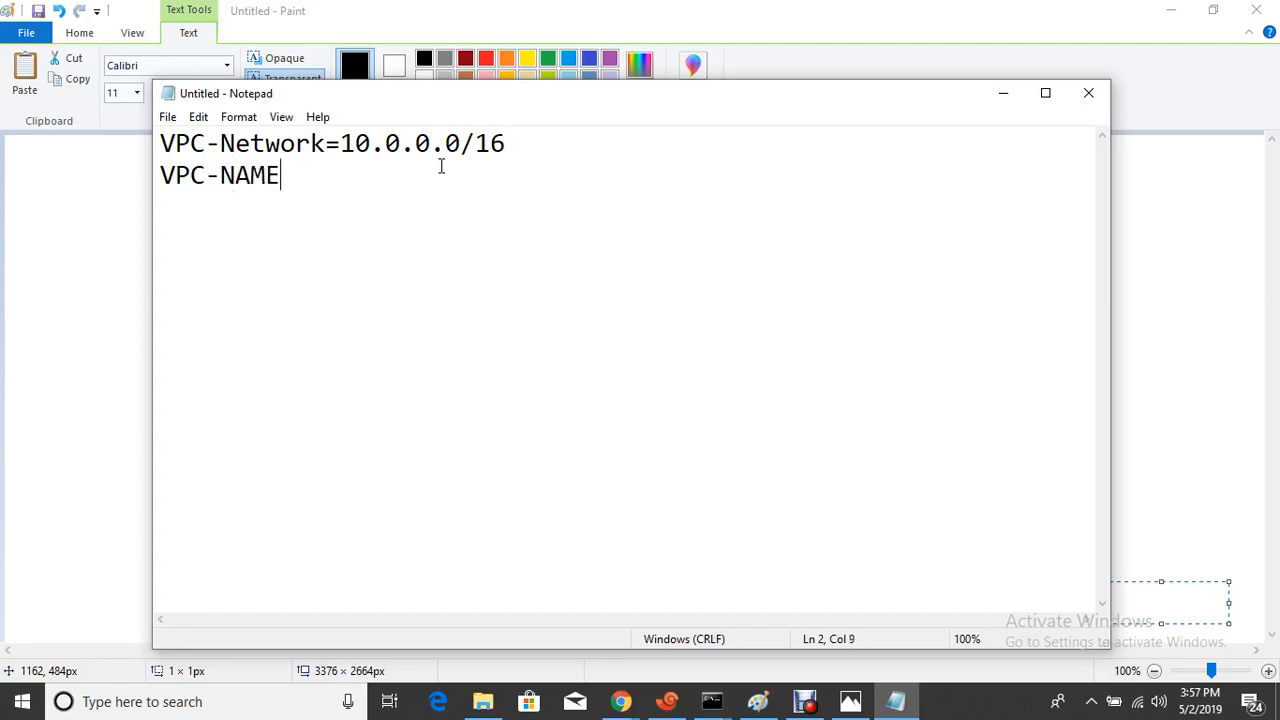
pyautogui.write(' = HCL-PROD')
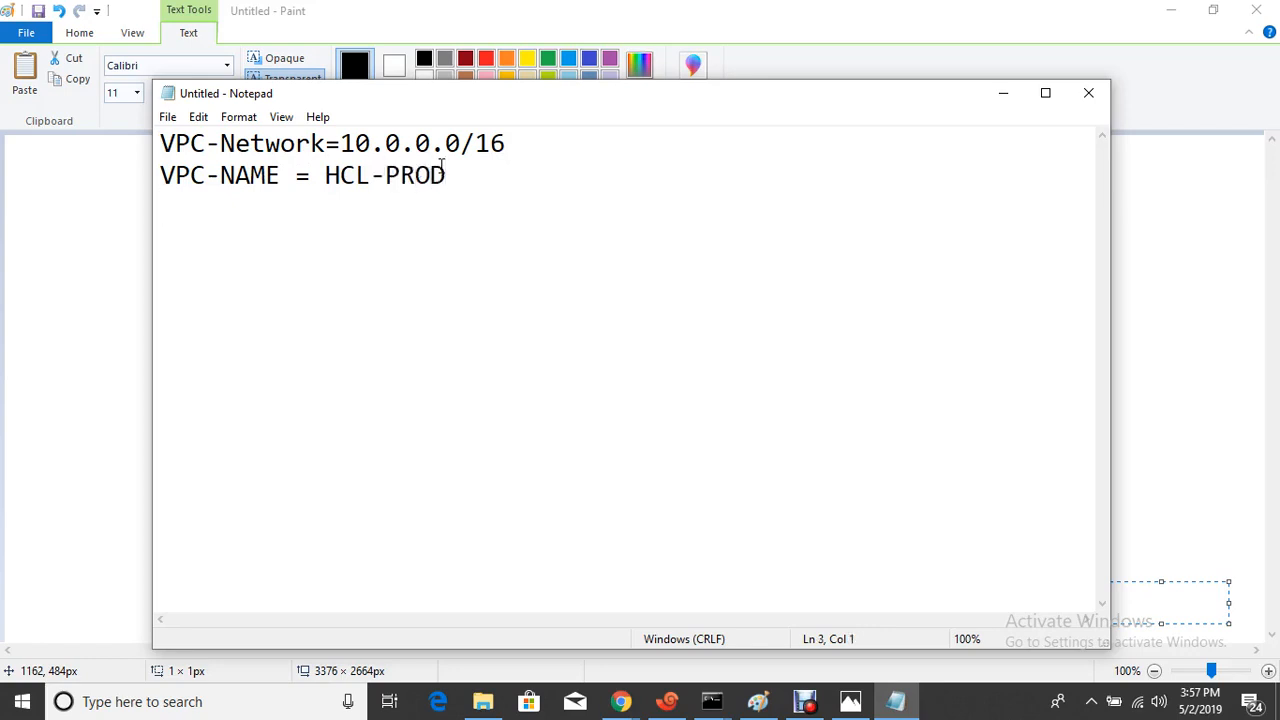
# - Add the line "Subnet-1 = 10.0.0.0/24" below the VPC name
pyautogui.write('SUbnet')
pyautogui.press('BackSpace')
pyautogui.press('BackSpace')
pyautogui.press('BackSpace')
pyautogui.press('BackSpace')
pyautogui.press('BackSpace')
pyautogui.write('SUbnet')
pyautogui.press('BackSpace')
pyautogui.press('BackSpace')
pyautogui.press('BackSpace')
pyautogui.press('BackSpace')
pyautogui.press('BackSpace')
pyautogui.press('BackSpace')
pyautogui.write('ubnet')
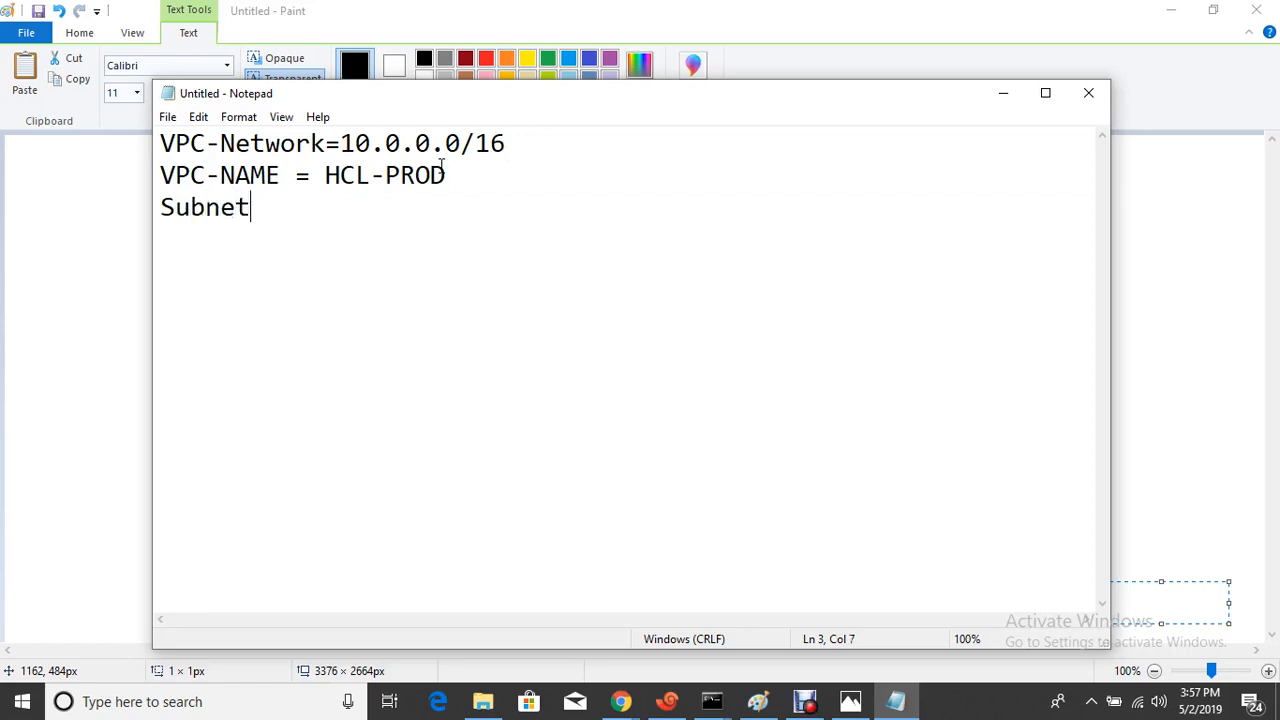
pyautogui.write('-1 = 10.0')
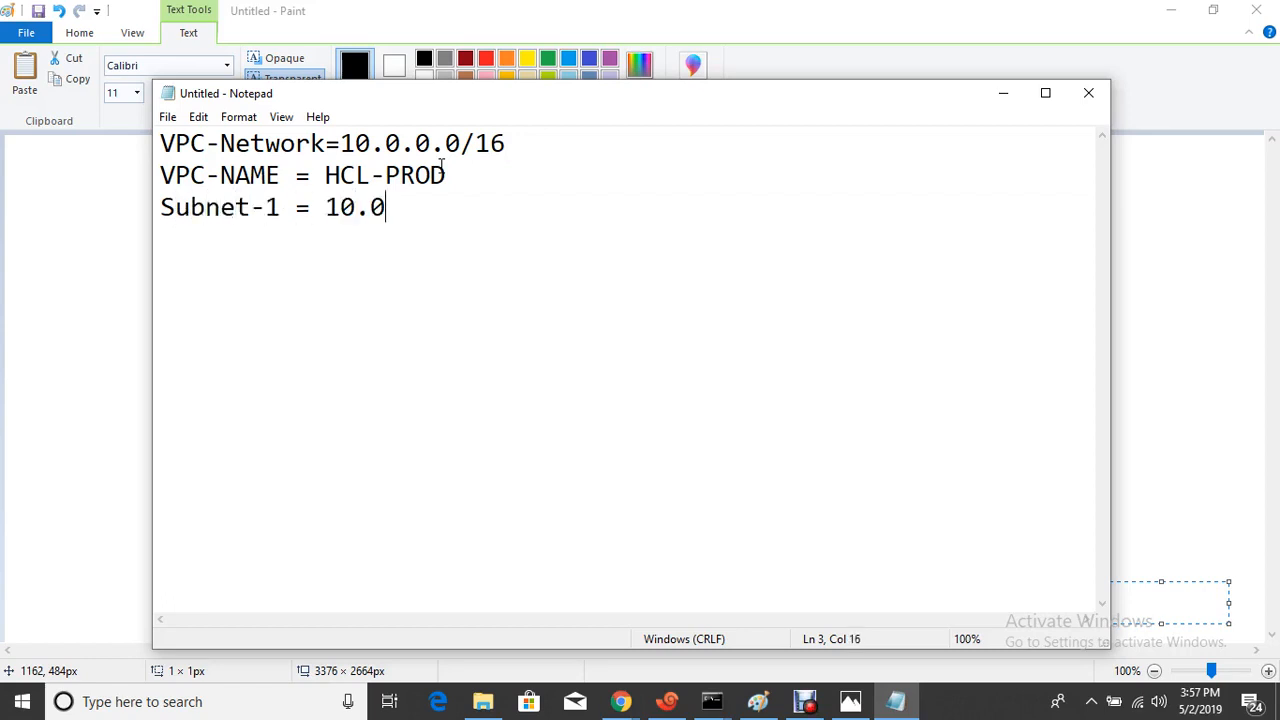
pyautogui.write('.0.0/24')
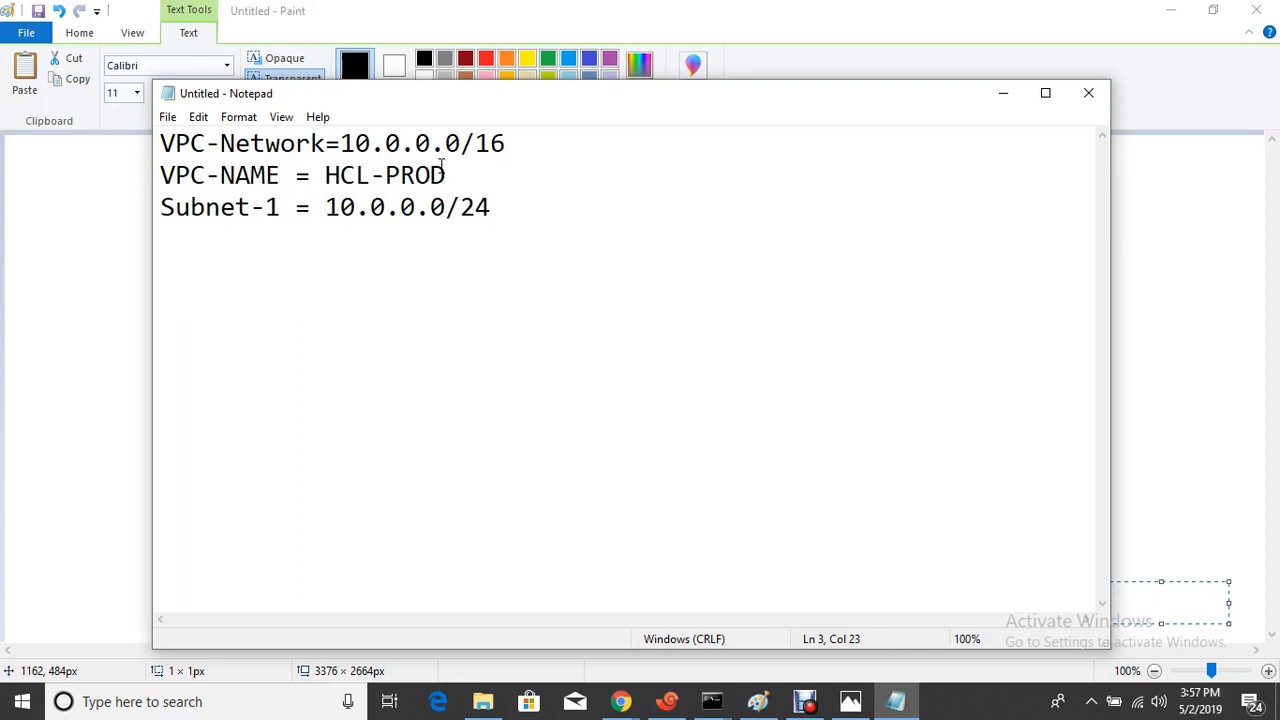
# - Insert a blank line above the Subnet-1 entry and add "SUbnet-Name = WEB-SUbnet" below it
pyautogui.press('Return')
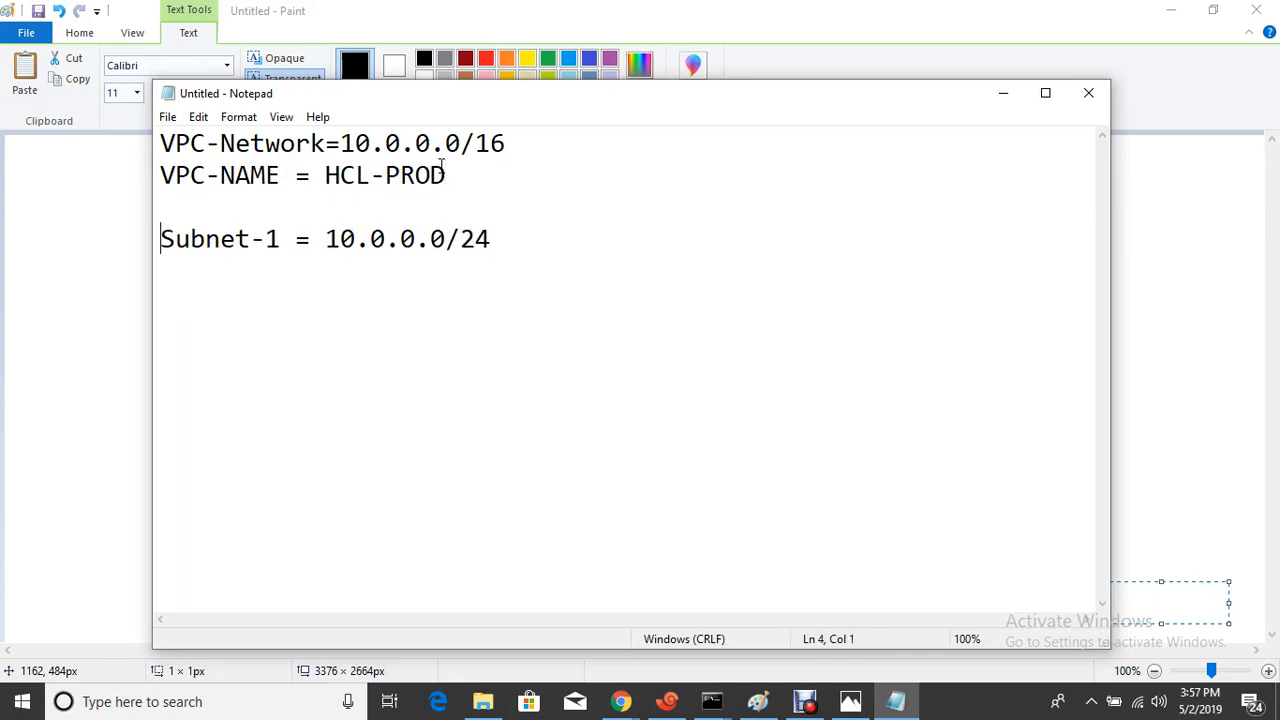
pyautogui.press('Right')
pyautogui.press('Right')
pyautogui.press('Right')
pyautogui.press('Right')
pyautogui.press('Right')
pyautogui.press('Right')
pyautogui.press('Right')
pyautogui.press('Right')
pyautogui.press('Right')
pyautogui.press('Right')
pyautogui.press('Right')
pyautogui.press('Right')
pyautogui.press('Right')
pyautogui.write('Ubn')
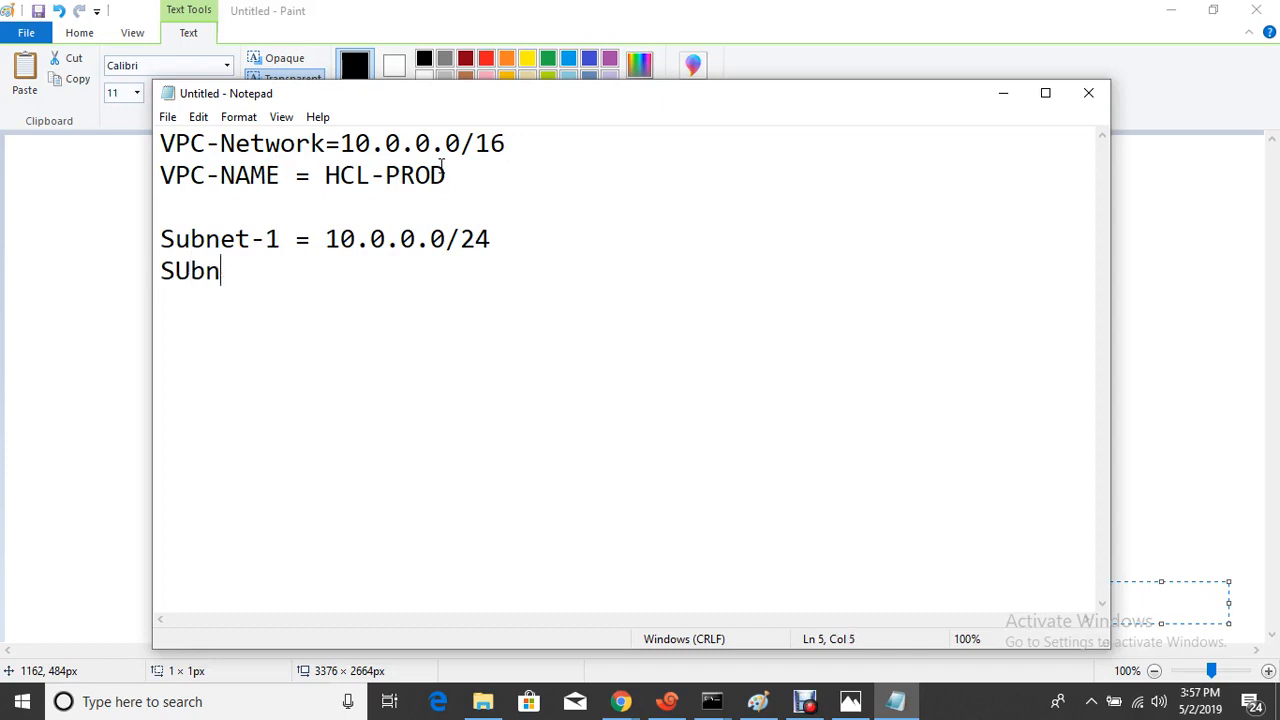
pyautogui.write('et-Name')
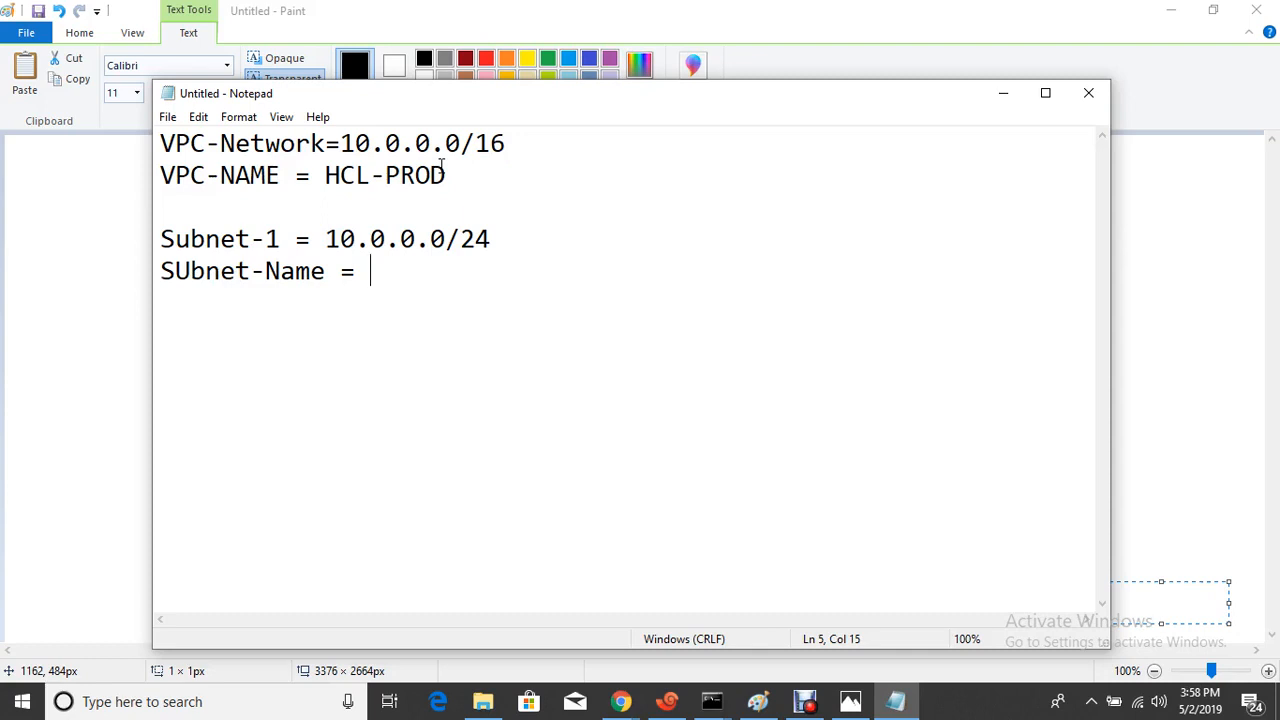
pyautogui.write('= WEB-SUbnet  ')
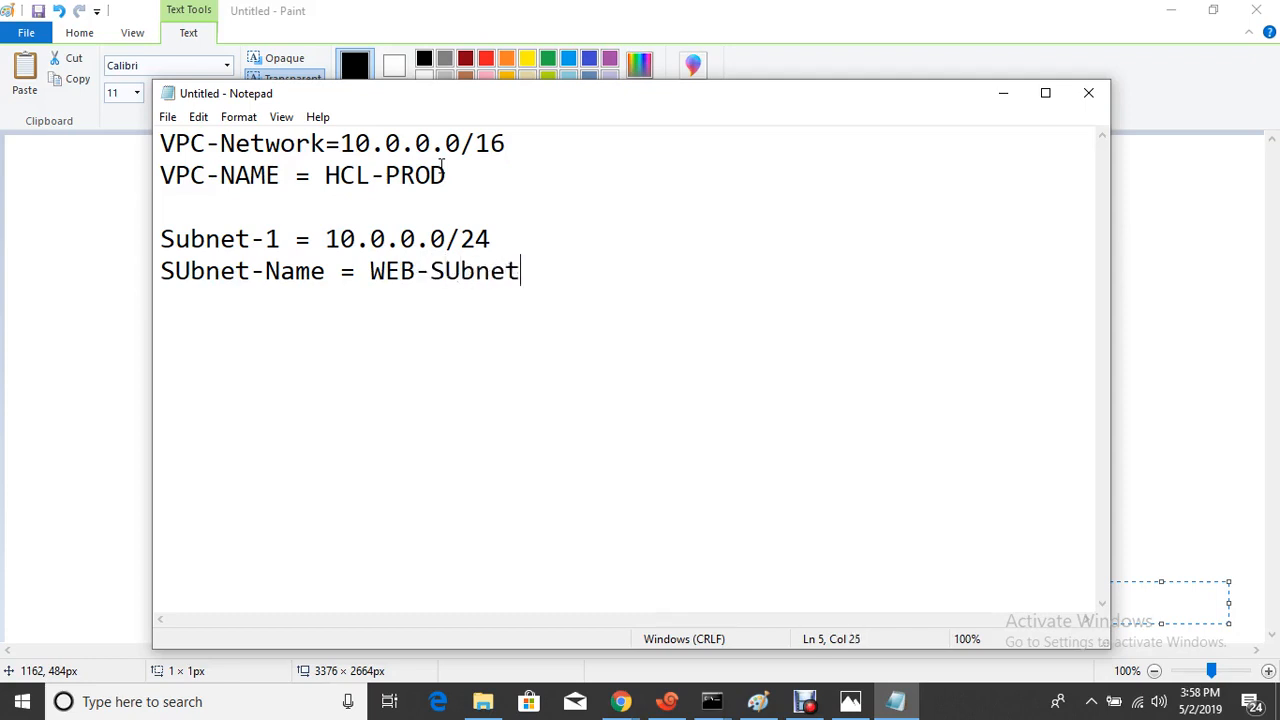
# - Below the web subnet entry, leave a blank line and write "SUbnet-2= 10.0.1.0/24"
pyautogui.write('SUbnet-2')
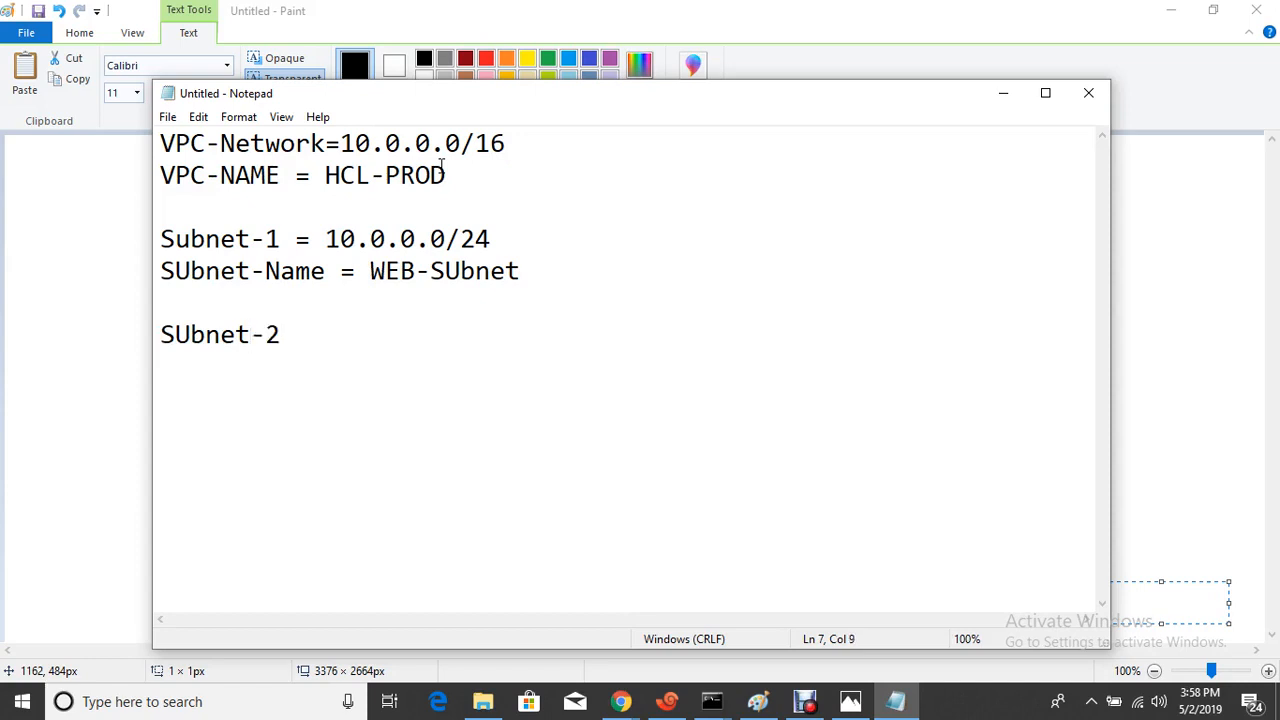
pyautogui.write('= 10.0.0.0')
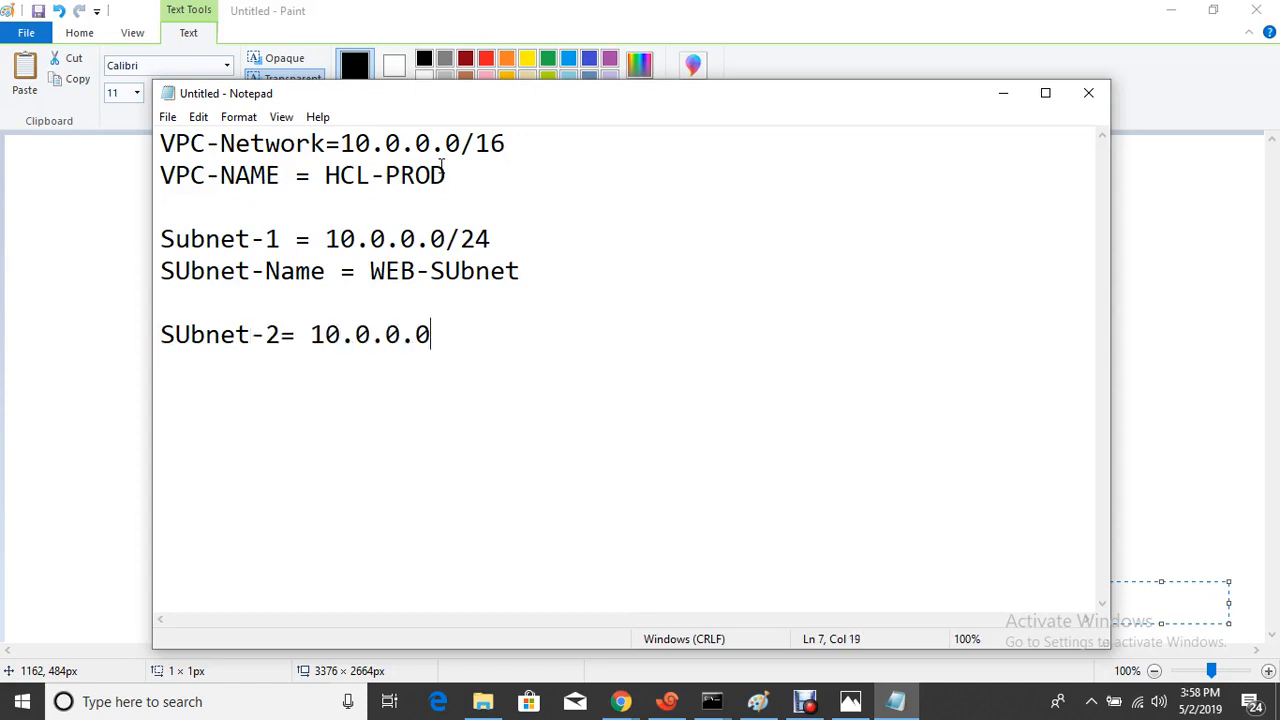
pyautogui.press('BackSpace')
pyautogui.press('BackSpace')
pyautogui.press('BackSpace')
pyautogui.write('1.0/24 ')
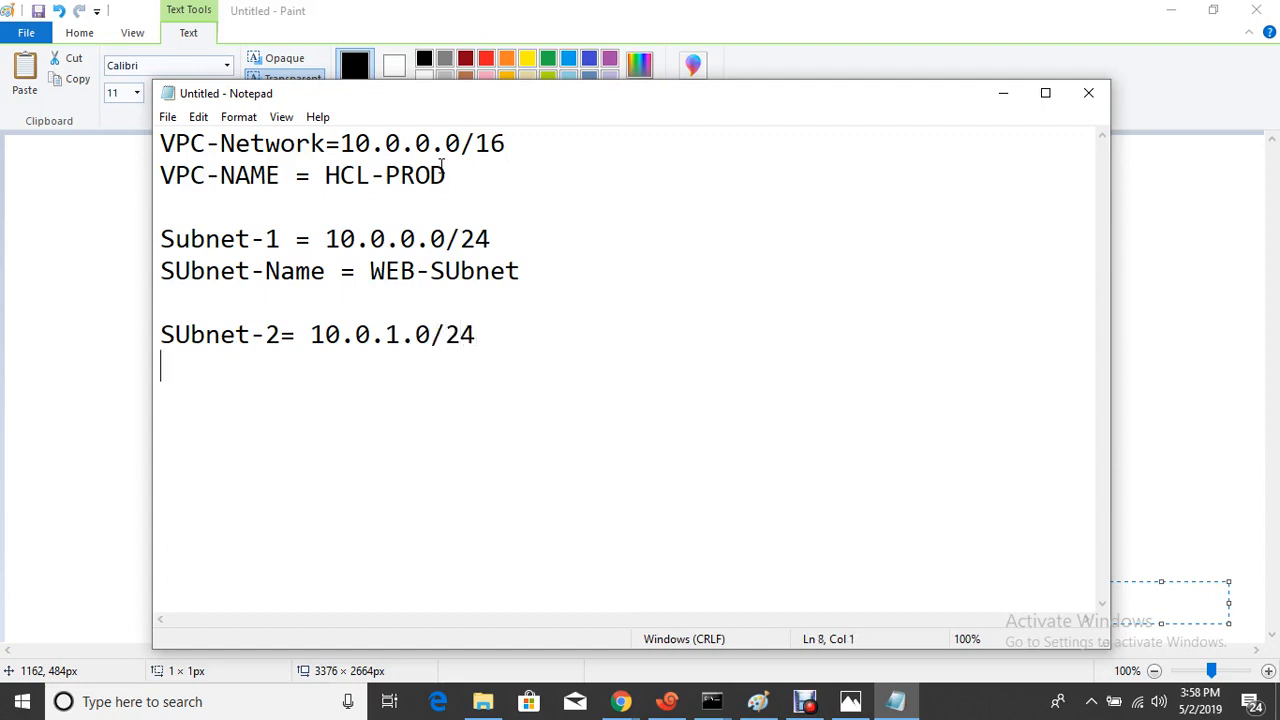
# - Add the second subnet's name line, "SUbnet-Name = DB-SUbnet"
pyautogui.write('SUbnet')
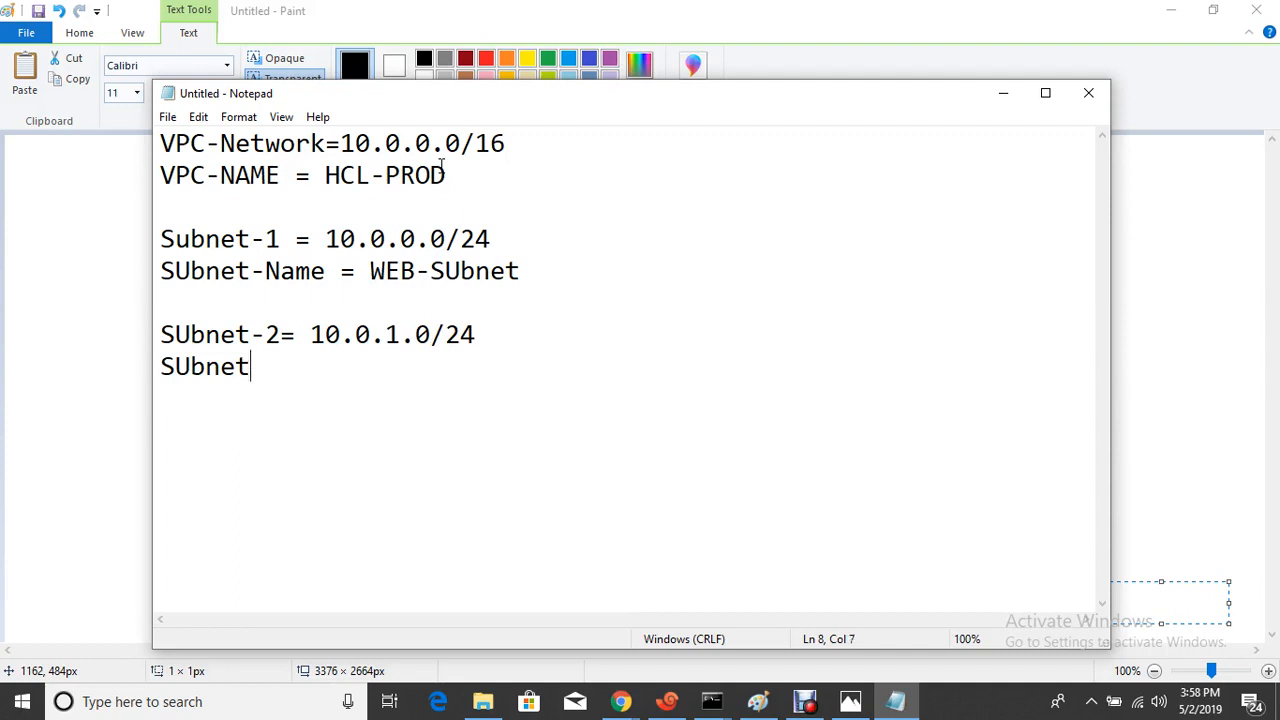
pyautogui.write('-Name')
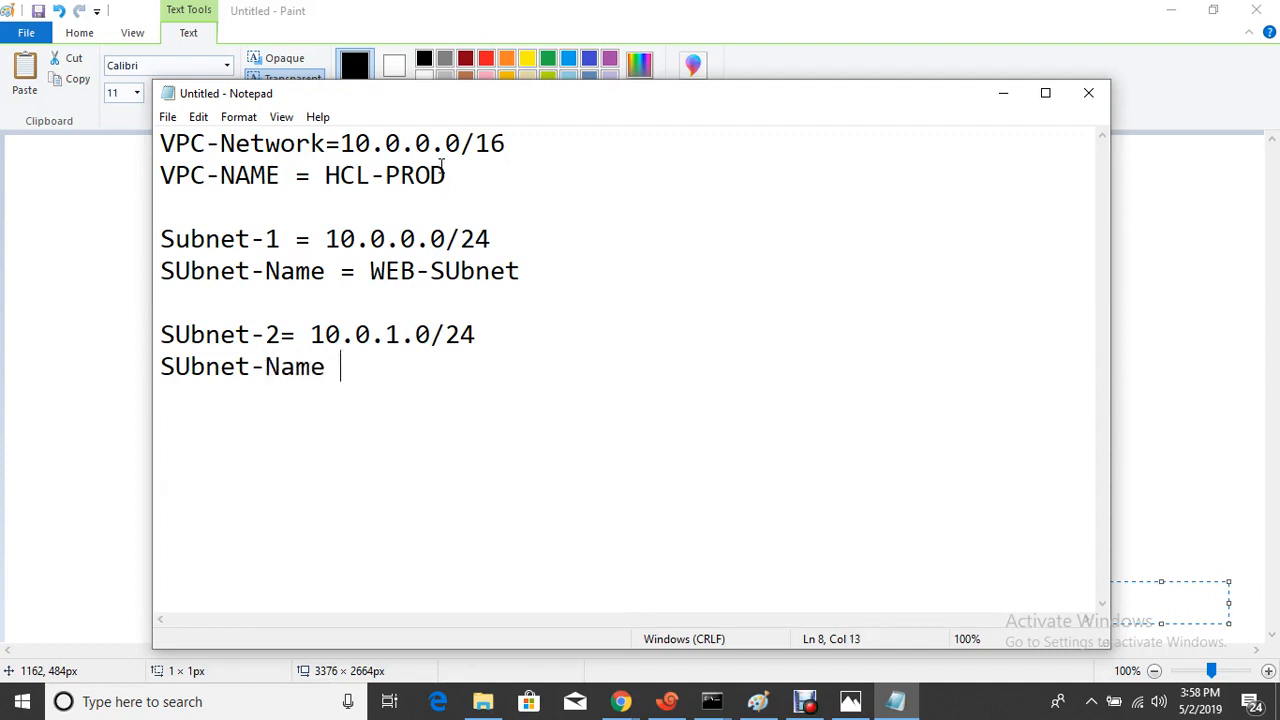
pyautogui.write(' = DB-SUbnet')
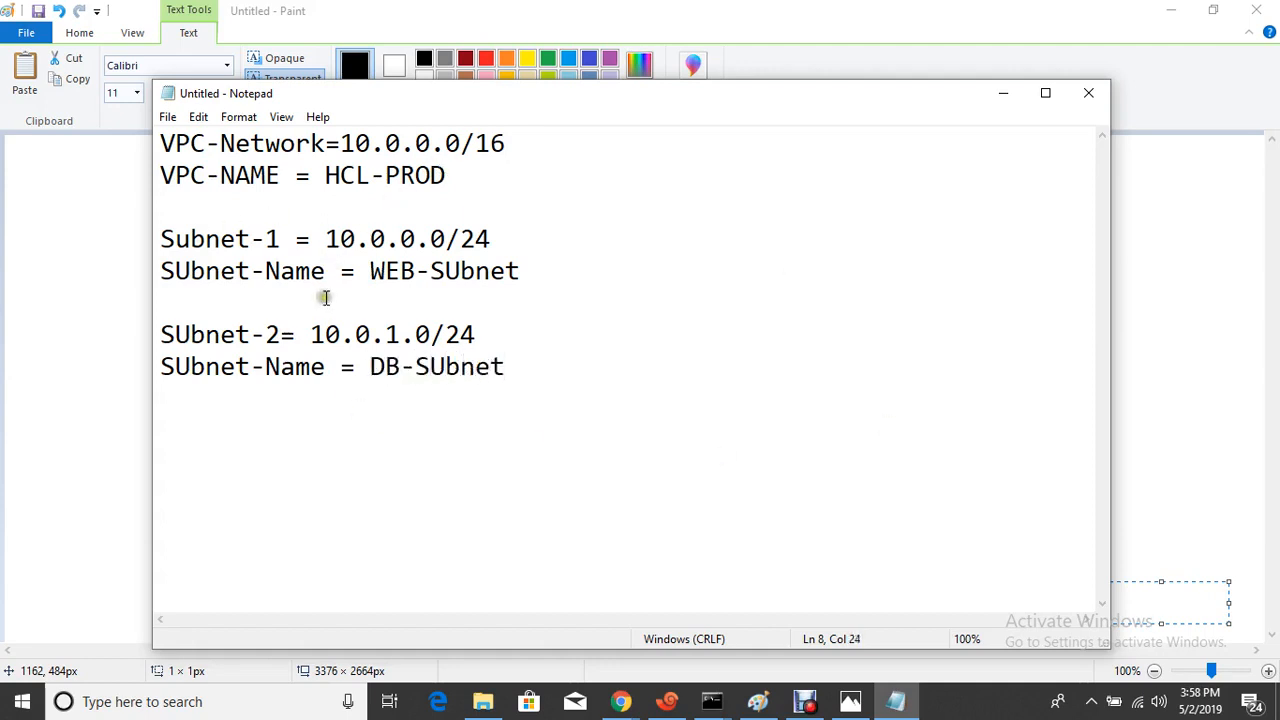
# - Switch to the EC2 Instances page in Chrome, refresh the instance list and view the available AWS regions
pyautogui.click(621, 701)
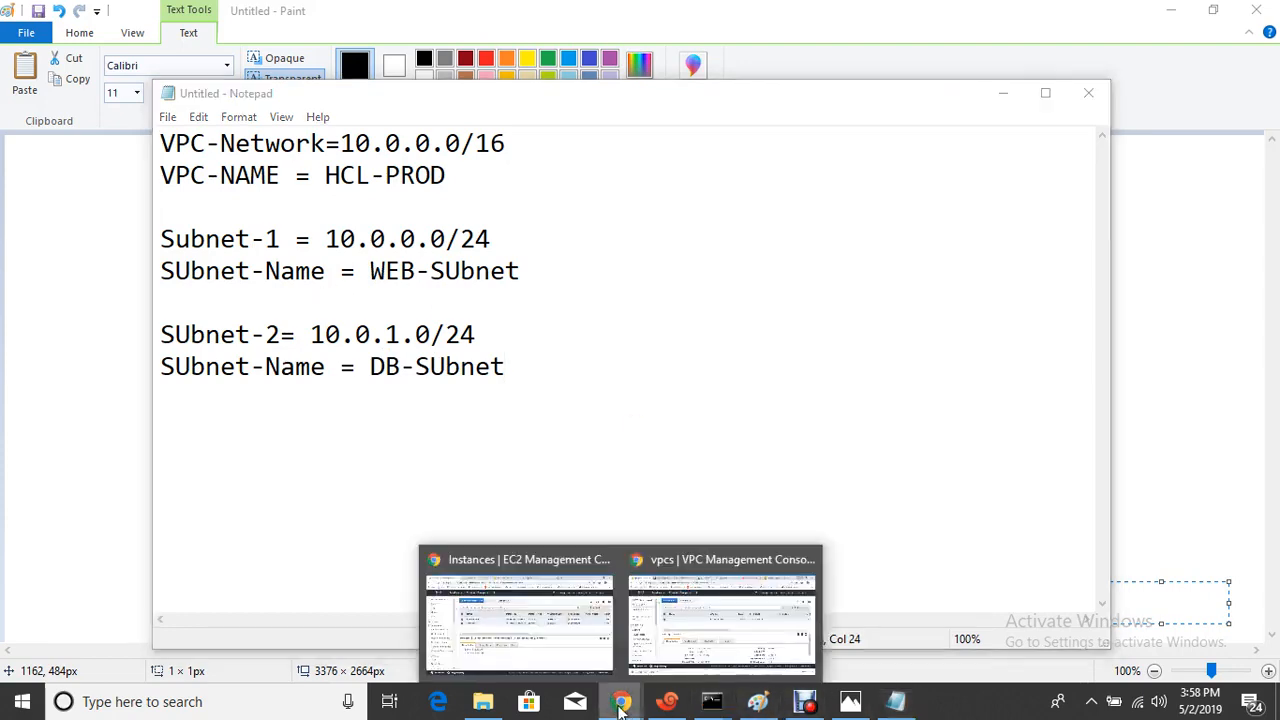
pyautogui.click(567, 622)
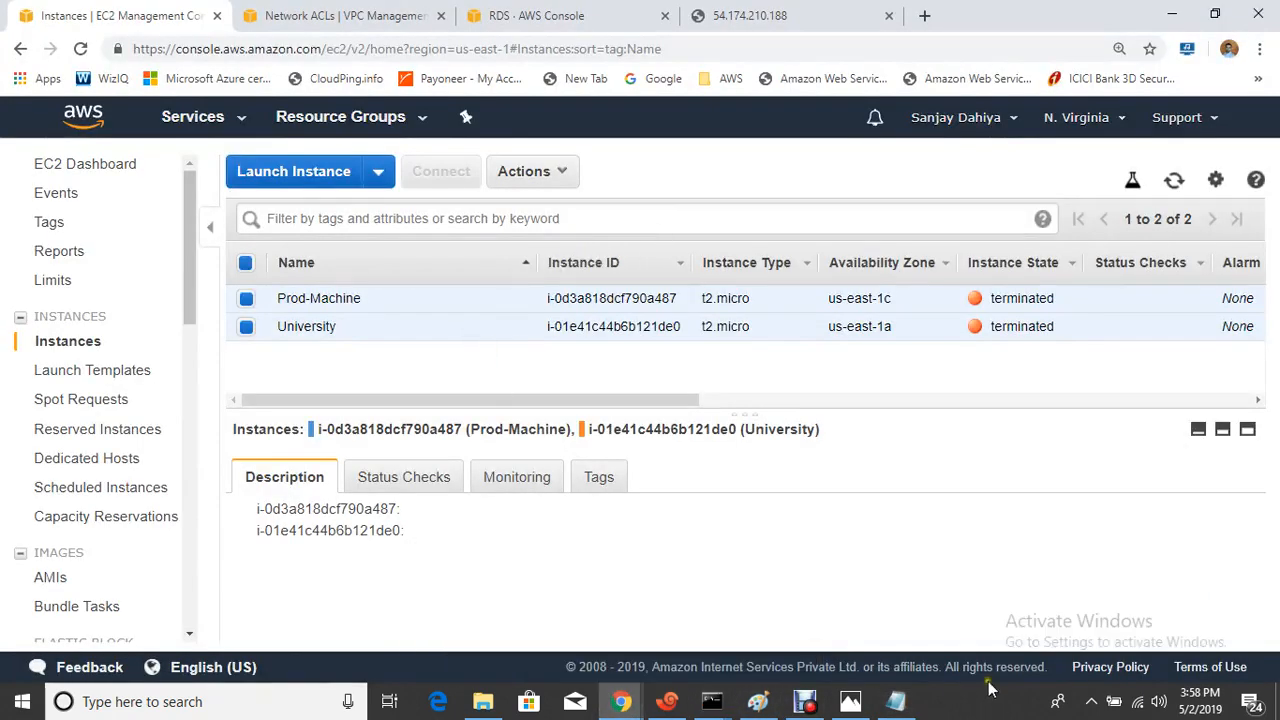
pyautogui.click(1174, 180)
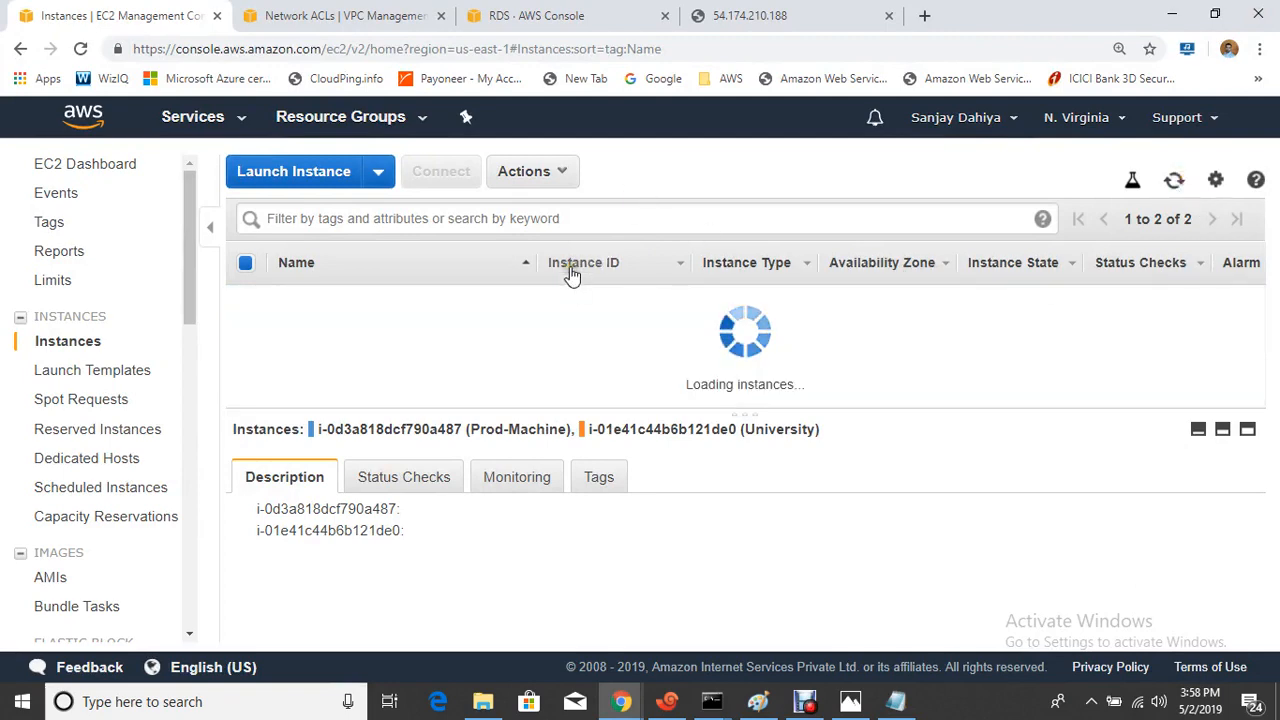
pyautogui.click(1065, 118)
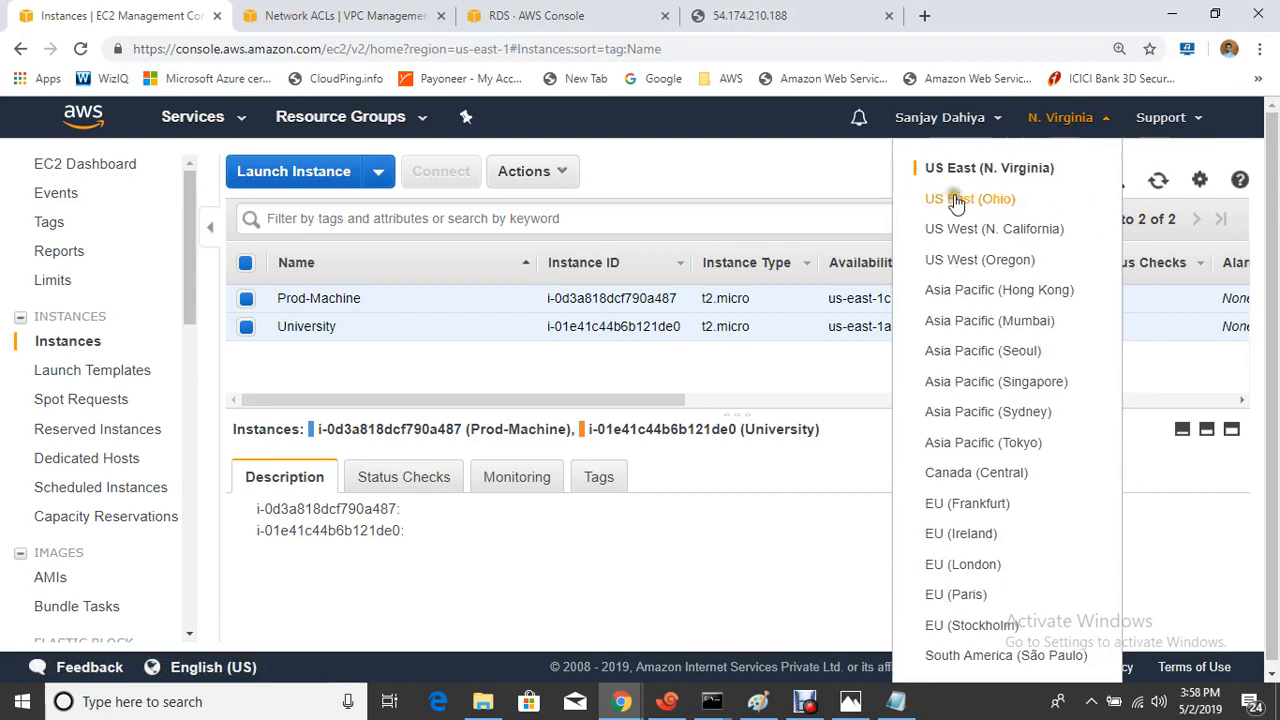
pyautogui.click(817, 180)
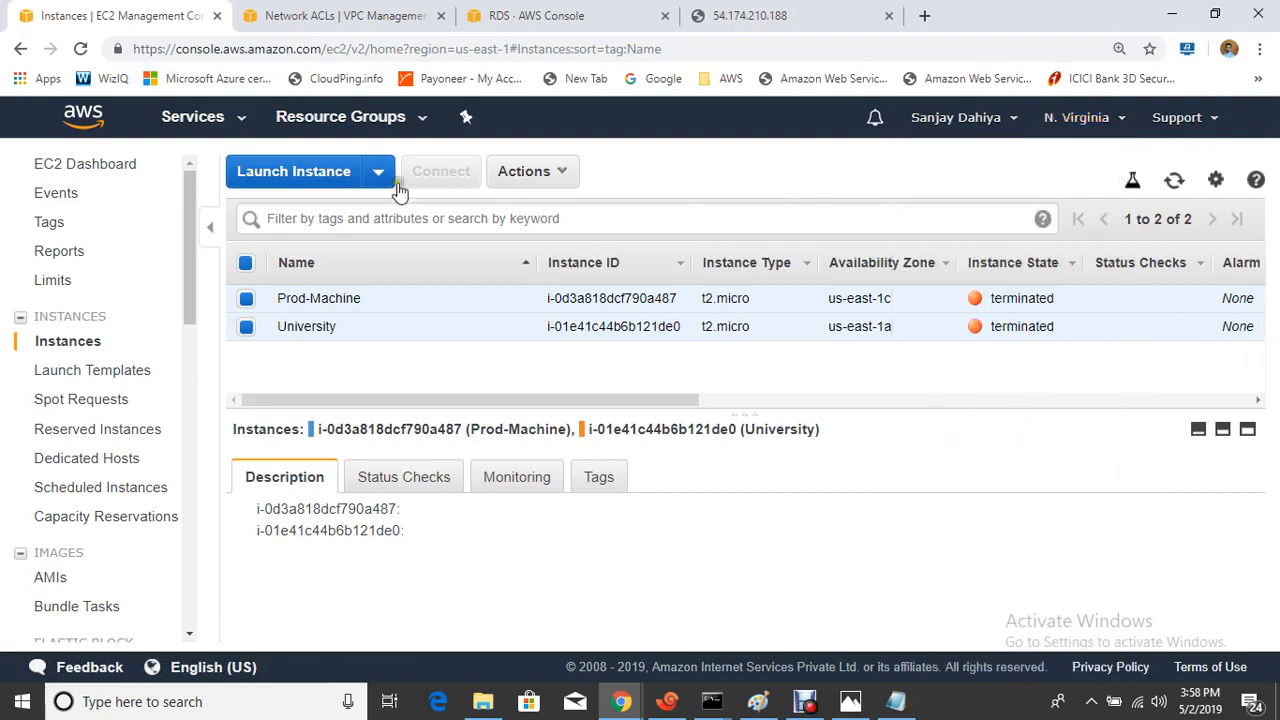
# - Find the VPC service by searching for "vpc" and open its list of your VPCs
pyautogui.click(203, 120)
pyautogui.click(329, 194)
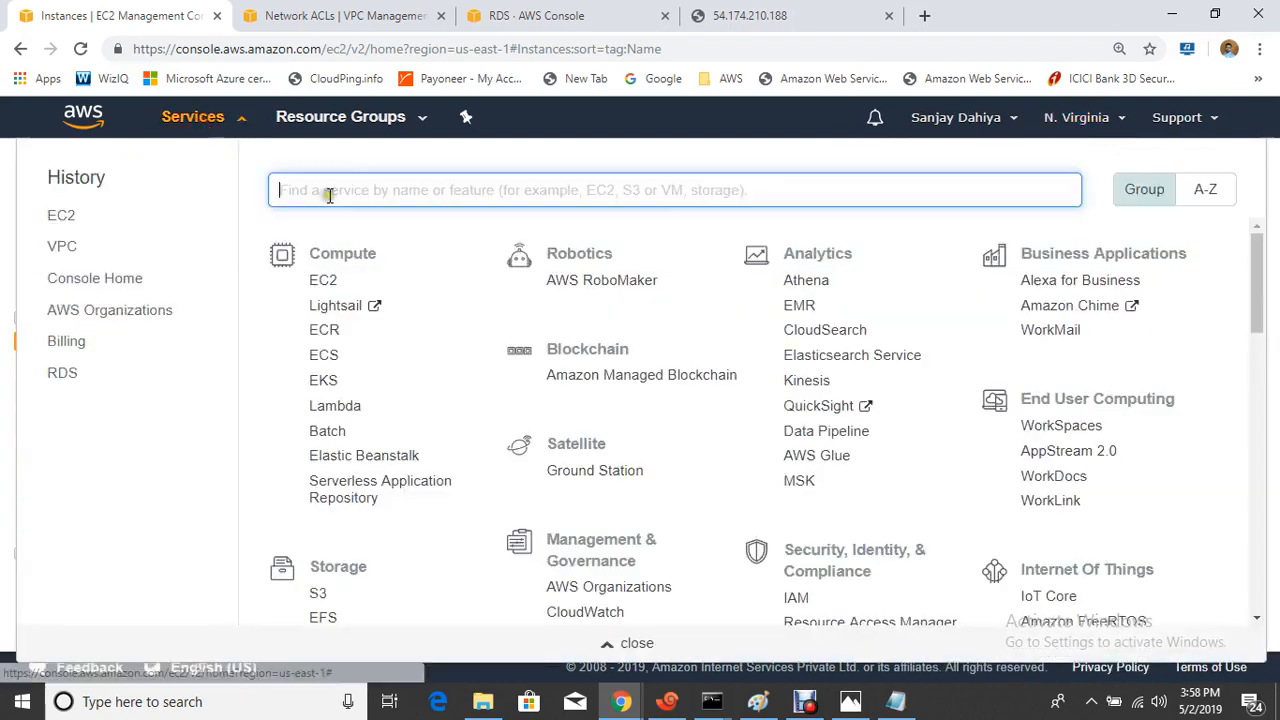
pyautogui.write('vpc')
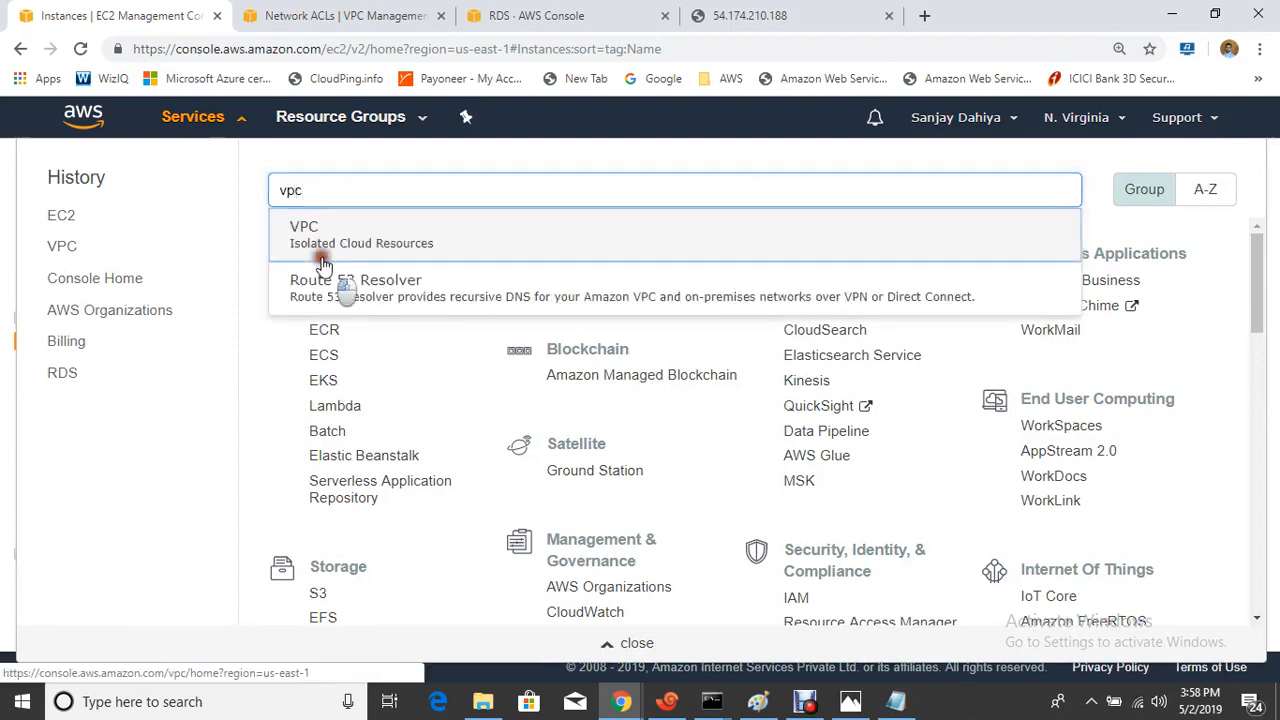
pyautogui.click(320, 245)
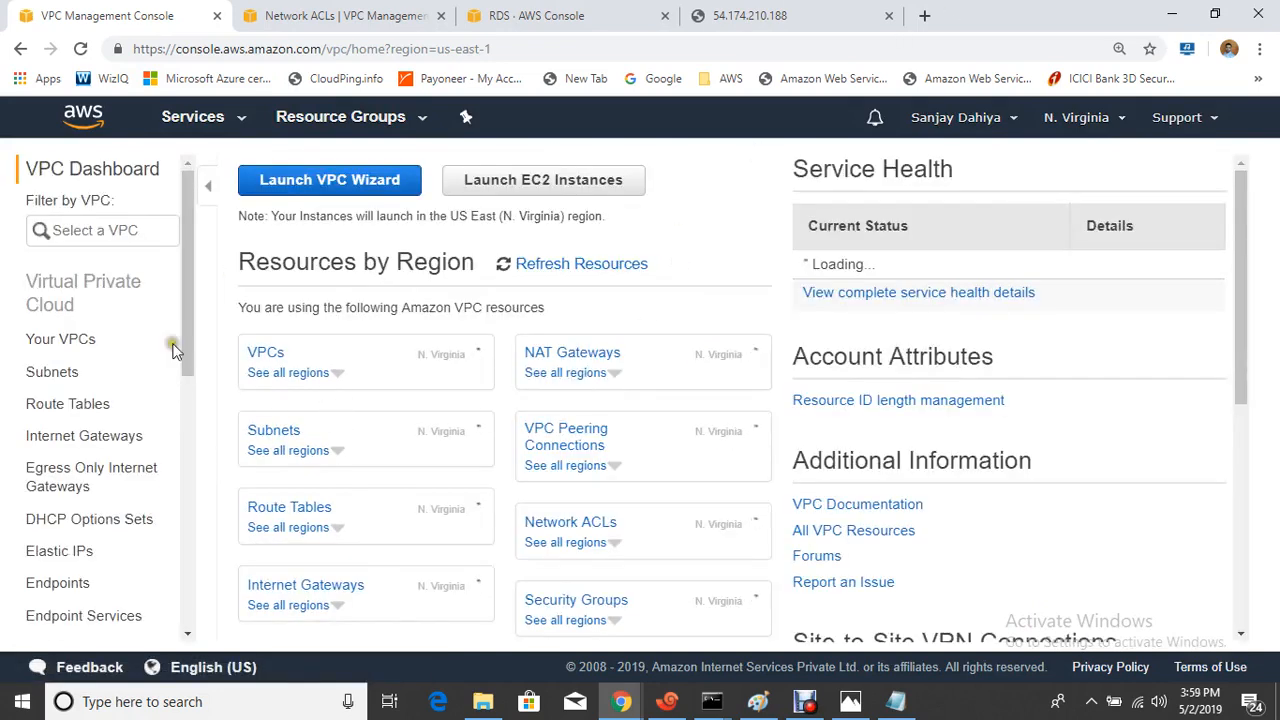
pyautogui.click(55, 343)
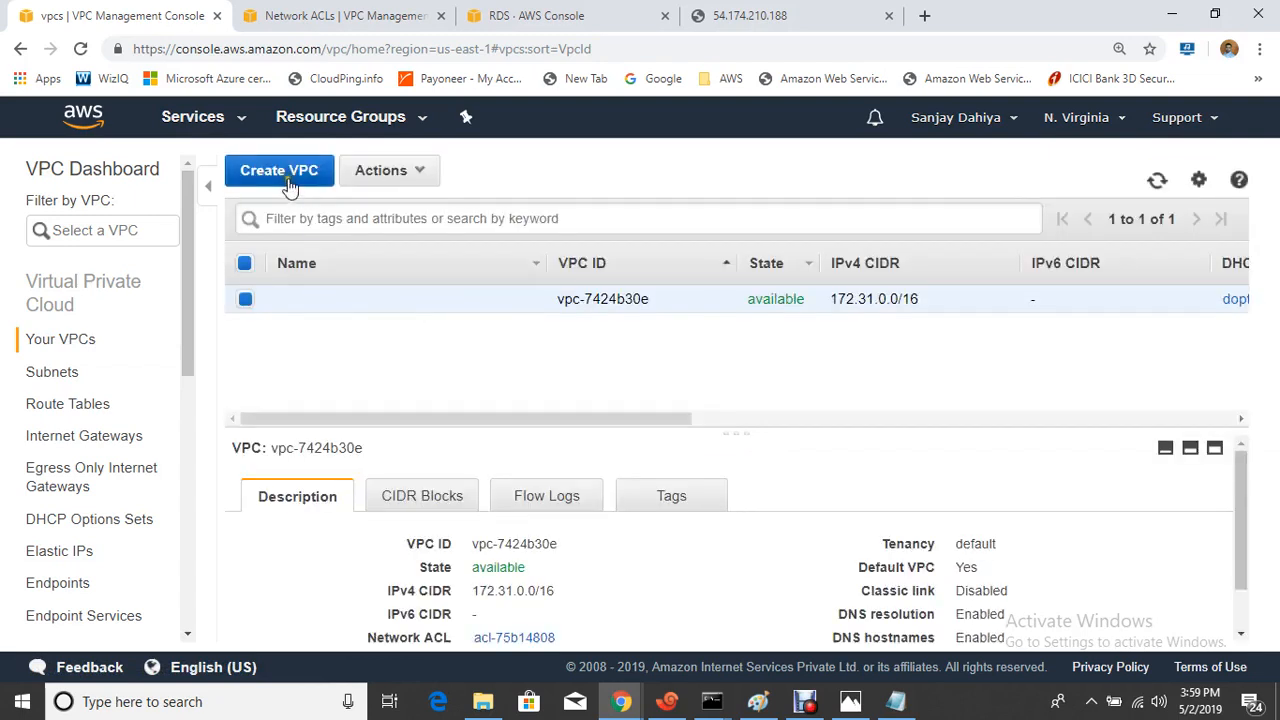
# - Start creating a new VPC and set its name tag to HCL-PROD-VPC
pyautogui.click(286, 174)
pyautogui.click(391, 353)
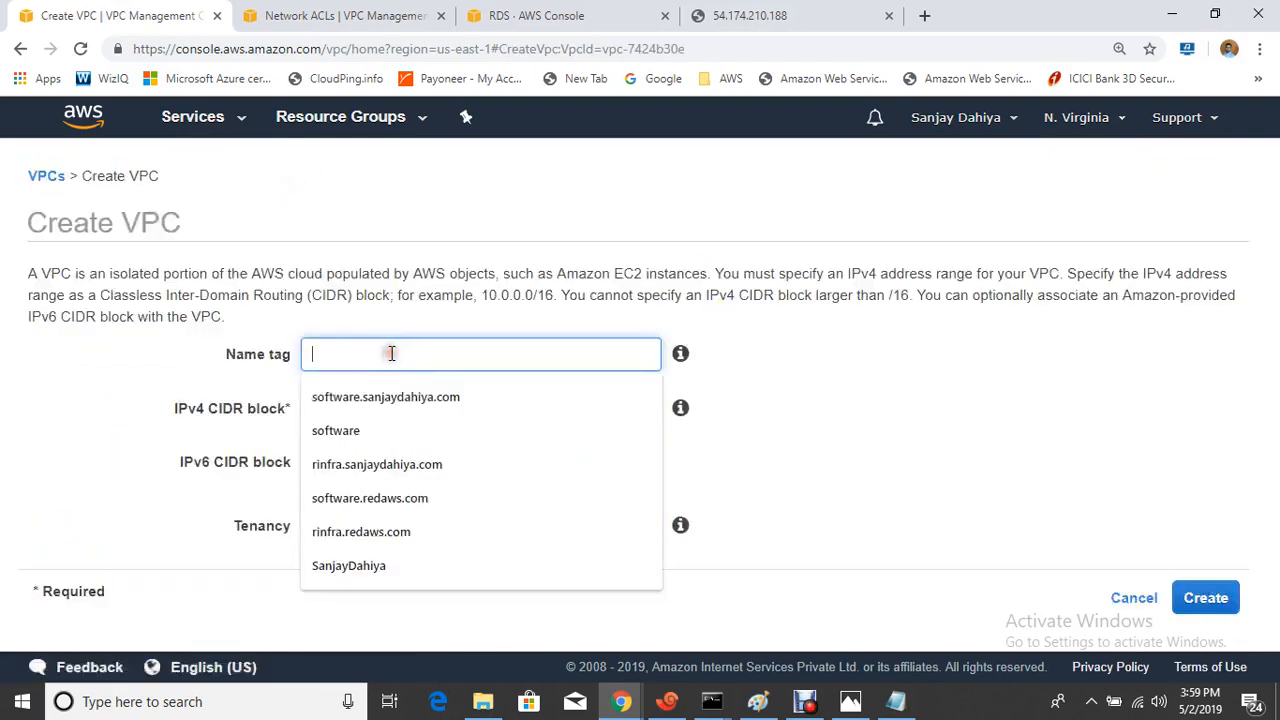
pyautogui.write('HCL')
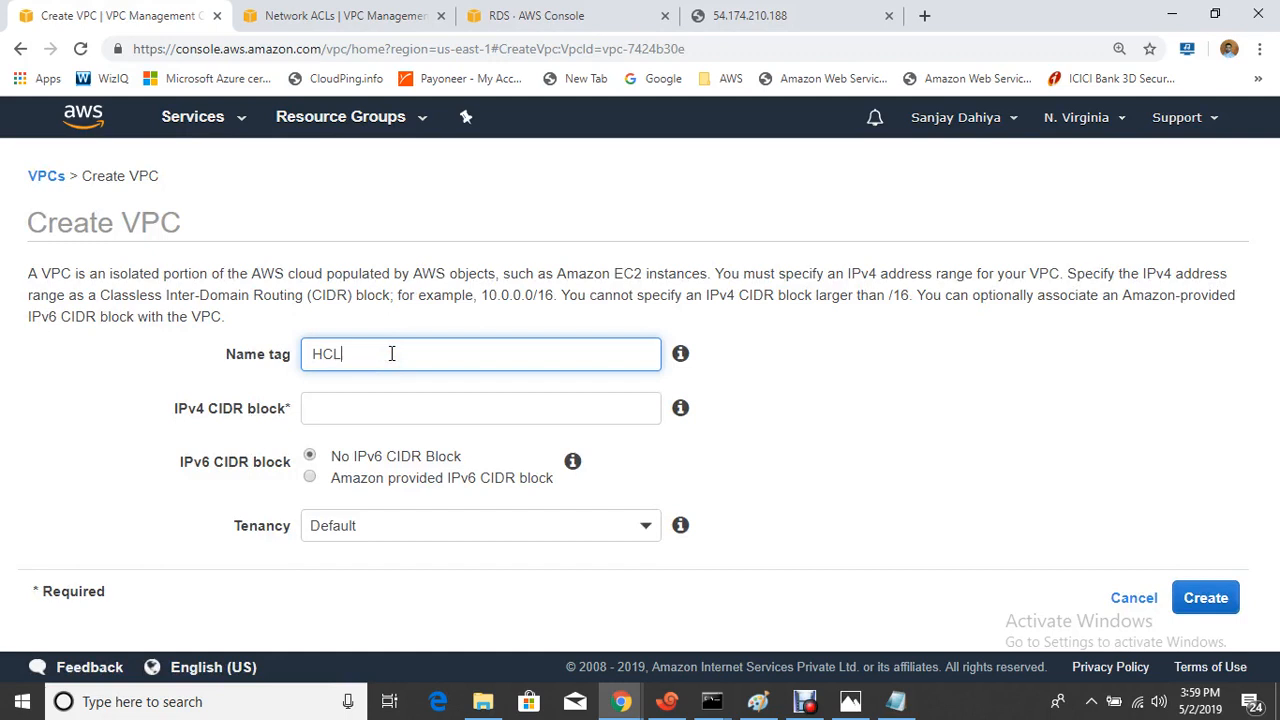
pyautogui.write('-PROD-VPC')
# - Copy the VPC network range 10.0.0.0/16 from the Notepad plan into the new VPC's IPv4 CIDR block
pyautogui.click(431, 398)
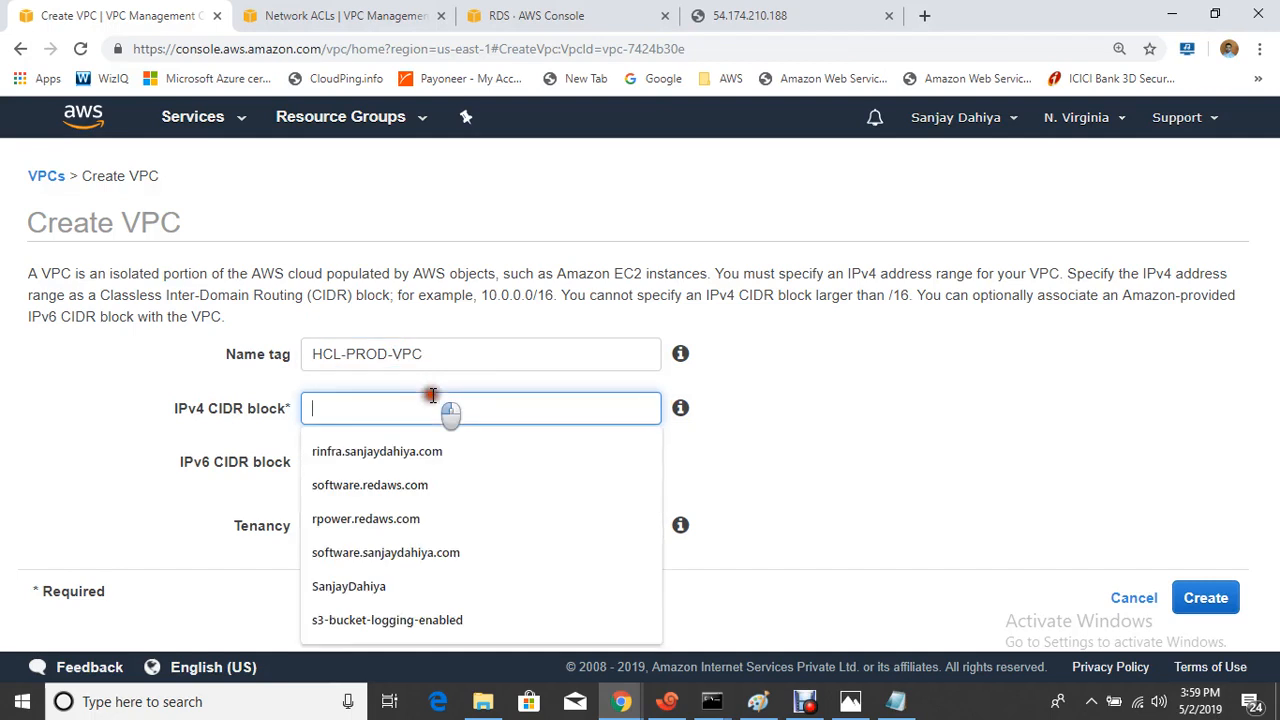
pyautogui.click(895, 705)
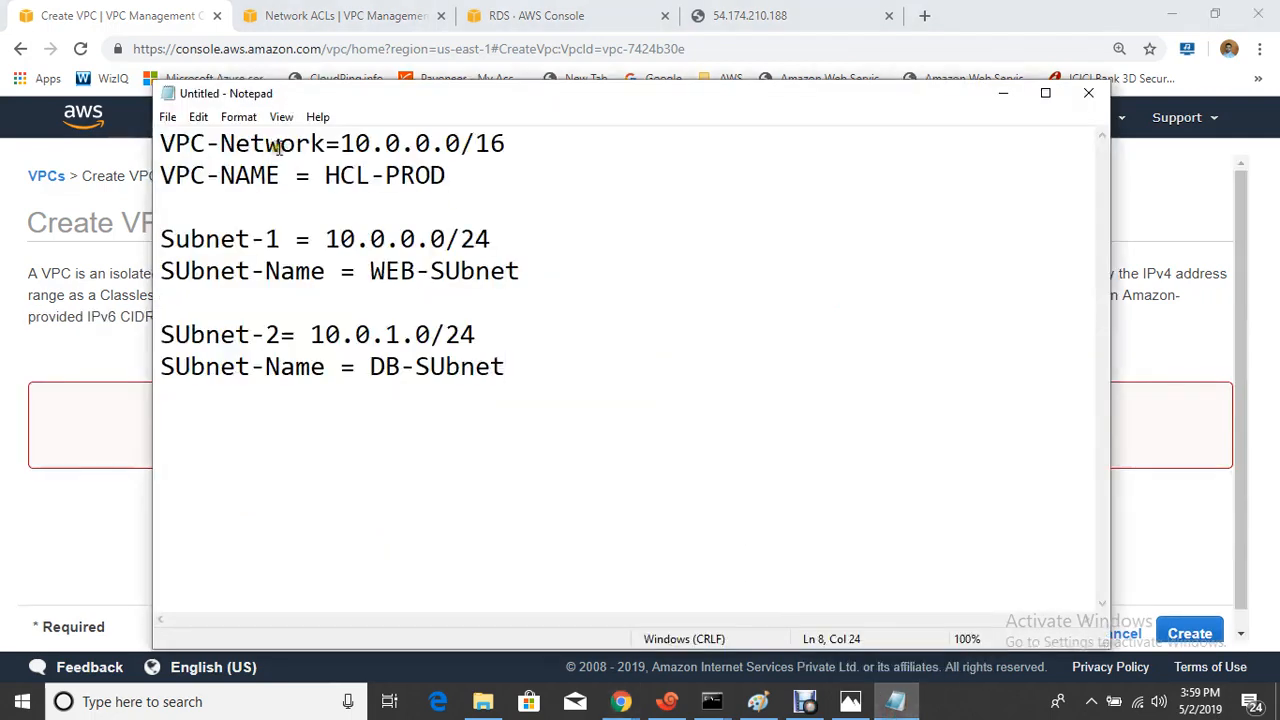
pyautogui.click(342, 143)
pyautogui.moveTo(342, 143); pyautogui.dragTo(510, 150)
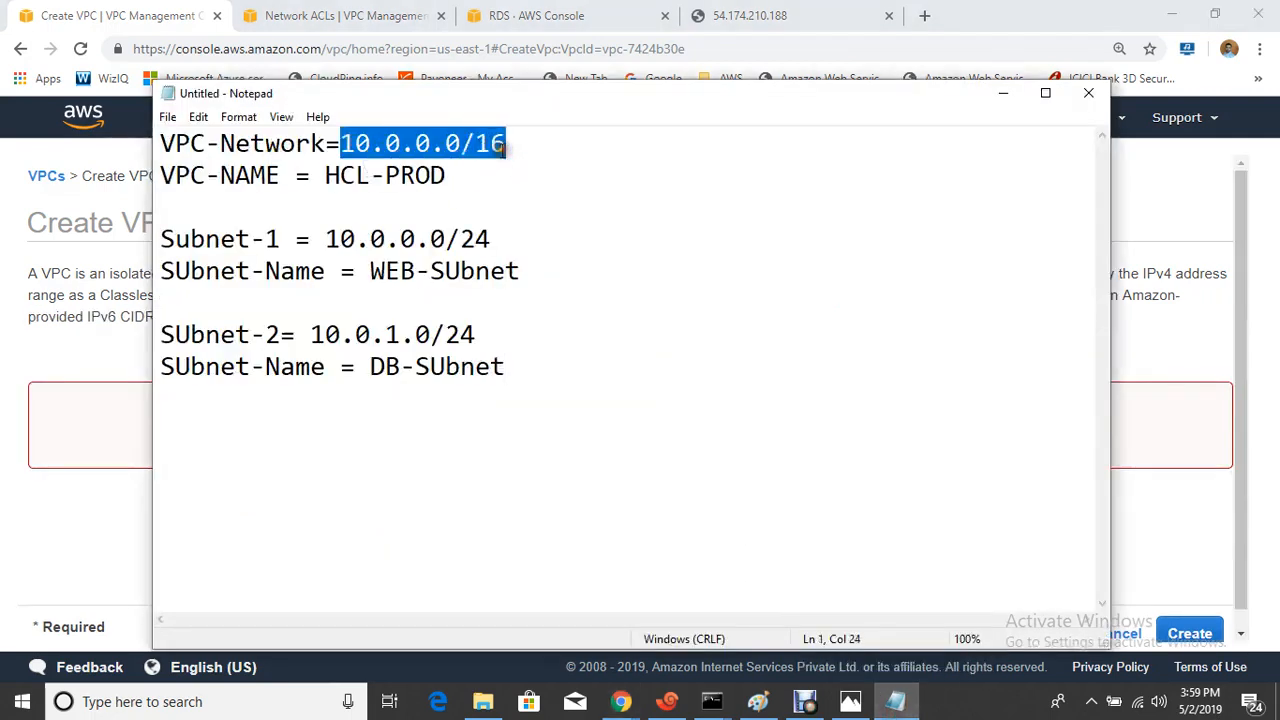
pyautogui.rightClick(489, 148)
pyautogui.click(528, 207)
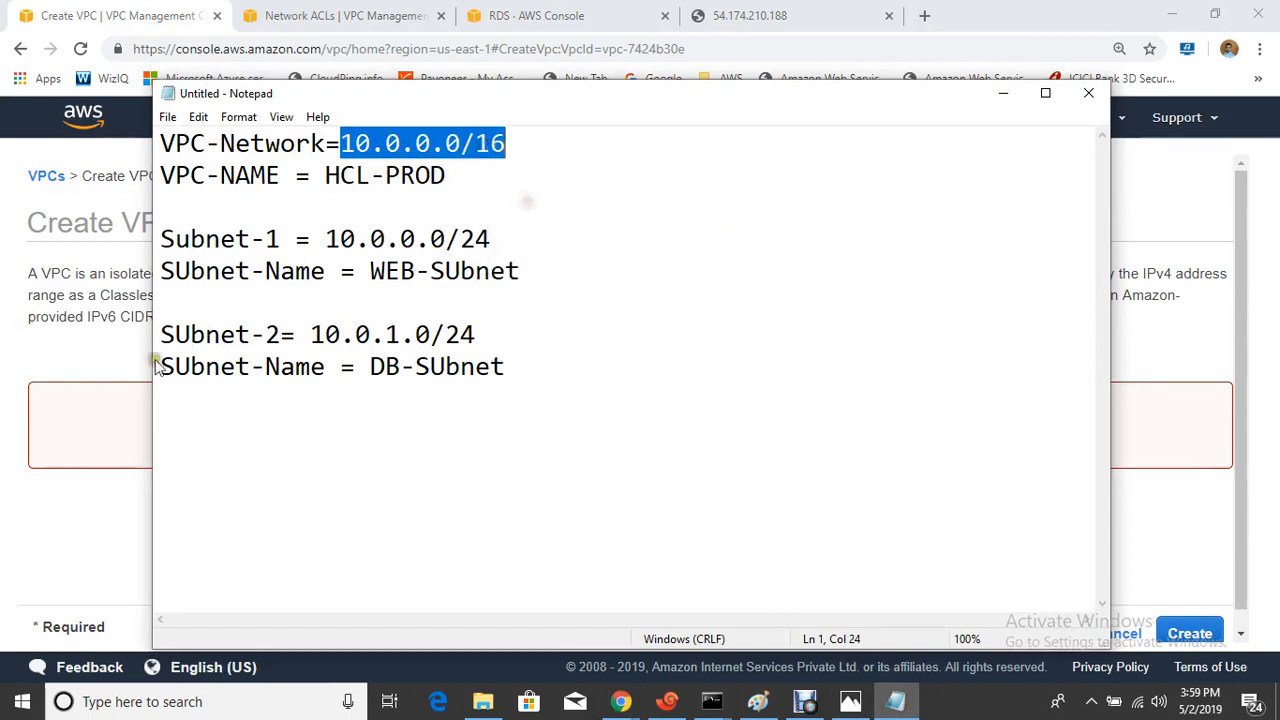
pyautogui.click(135, 367)
pyautogui.click(405, 421)
pyautogui.rightClick(407, 413)
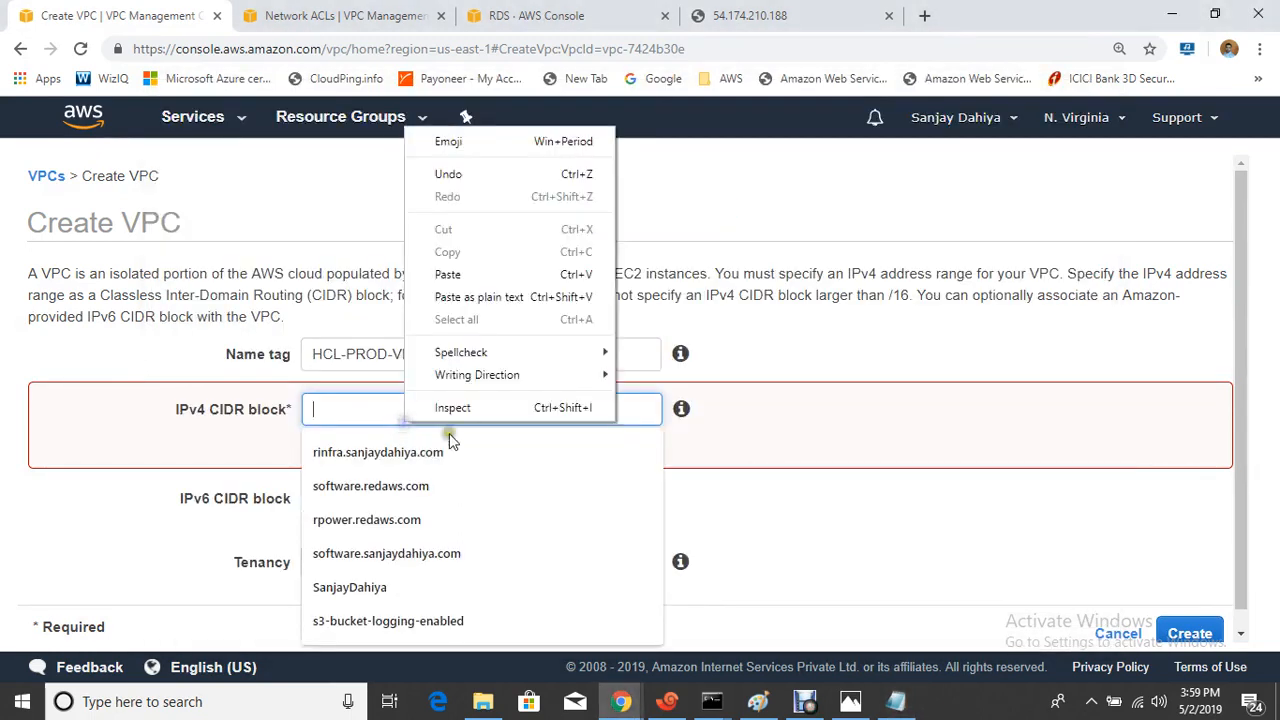
pyautogui.click(463, 270)
# - Create the VPC, return to the VPC list and select only HCL-PROD-VPC to show its details
pyautogui.click(932, 505)
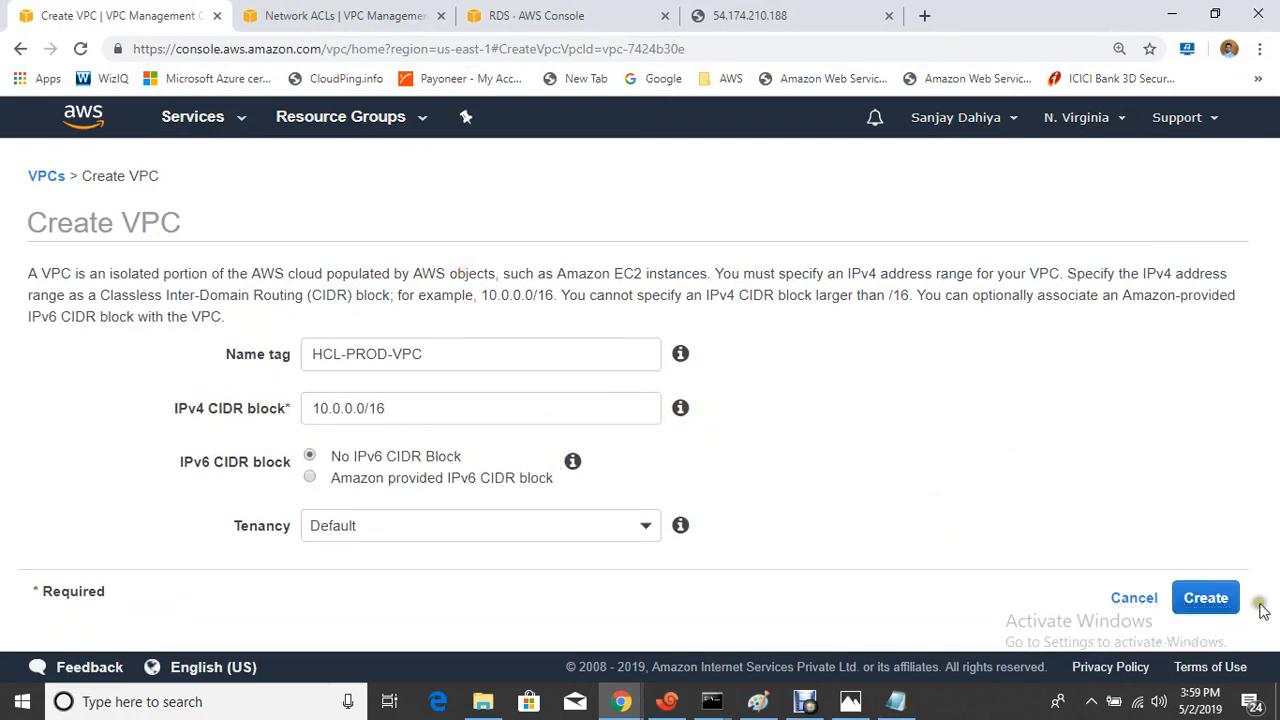
pyautogui.click(1206, 600)
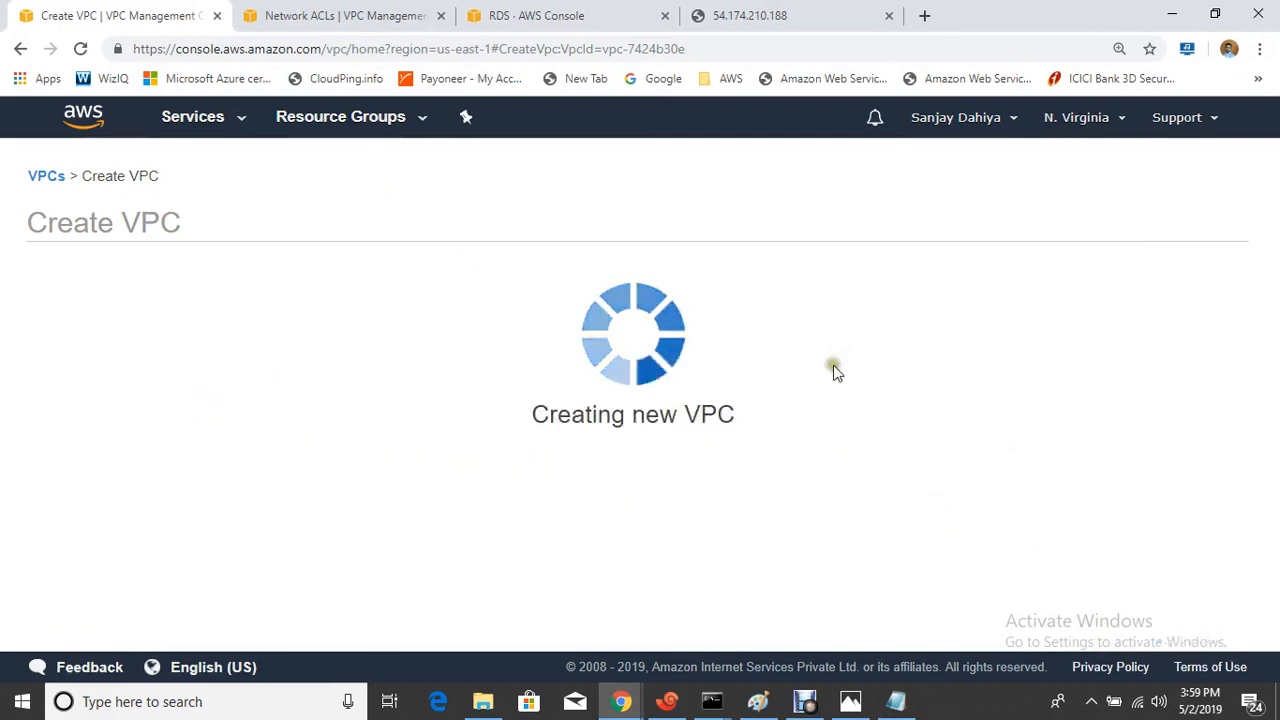
pyautogui.click(946, 405)
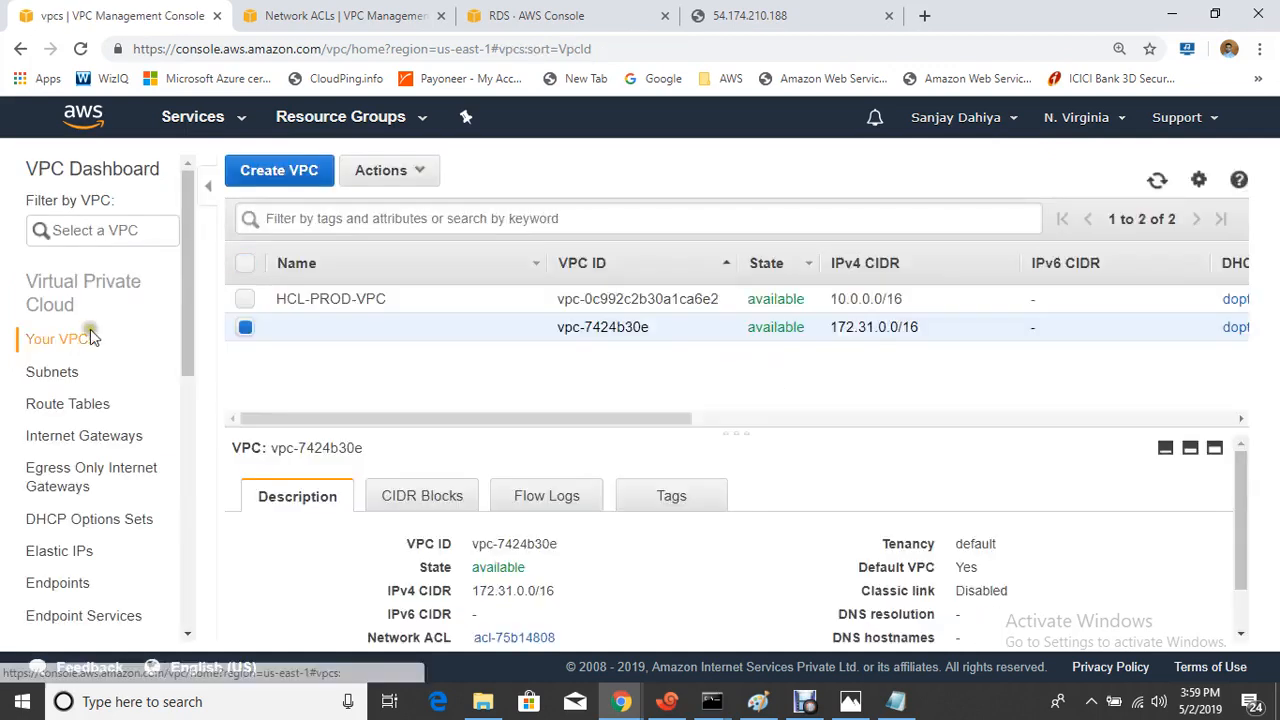
pyautogui.click(245, 298)
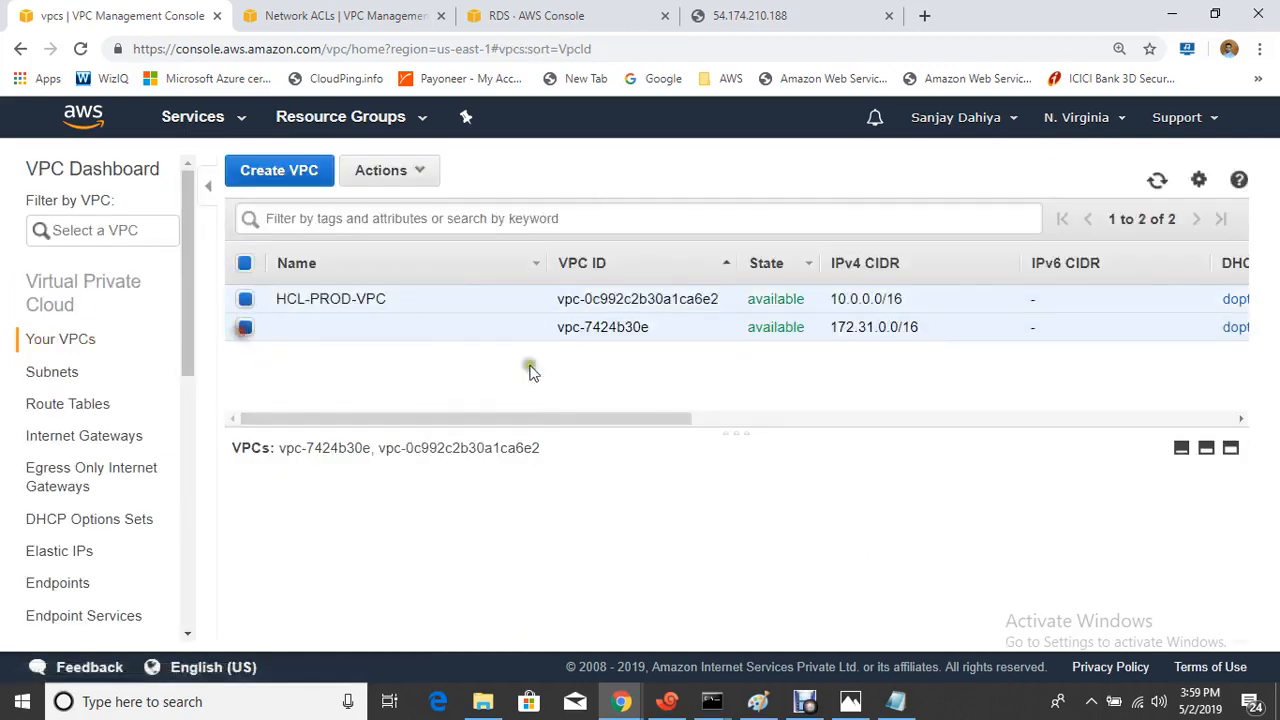
pyautogui.click(245, 327)
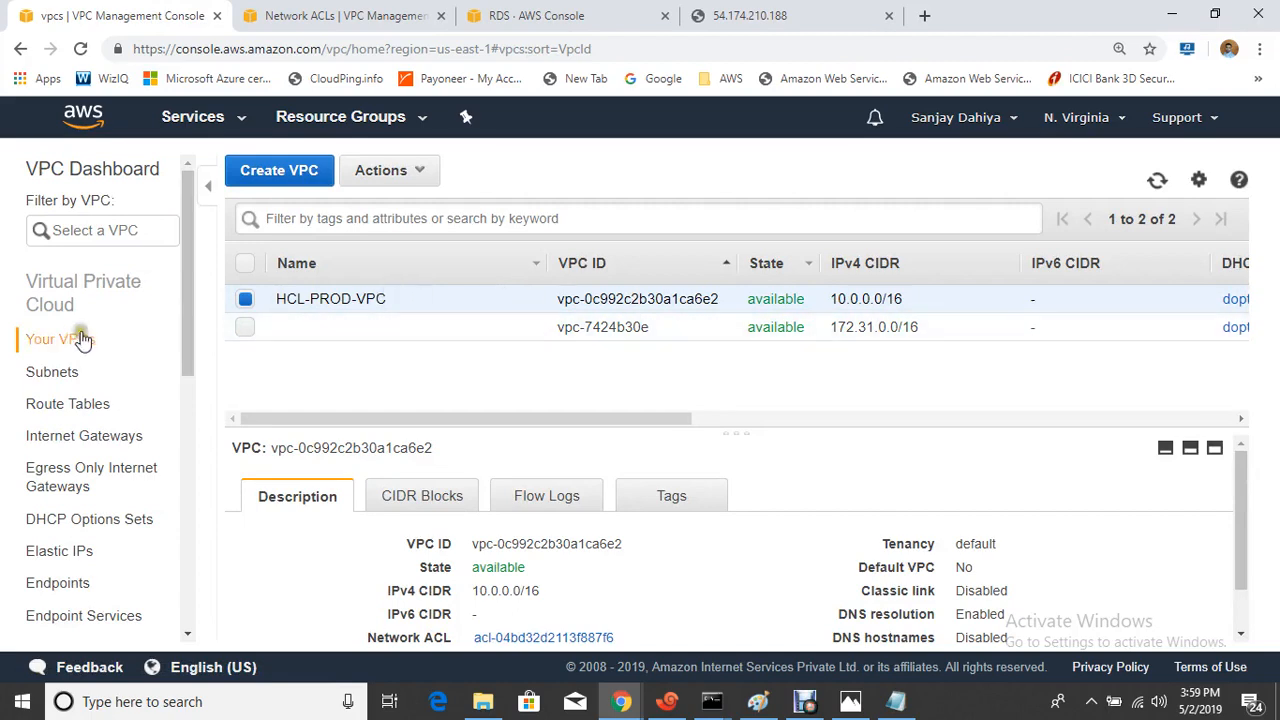
# - From the subnets list, start a new subnet and set its name tag to WEB-SUbnet, copied from the Notepad plan
pyautogui.click(64, 375)
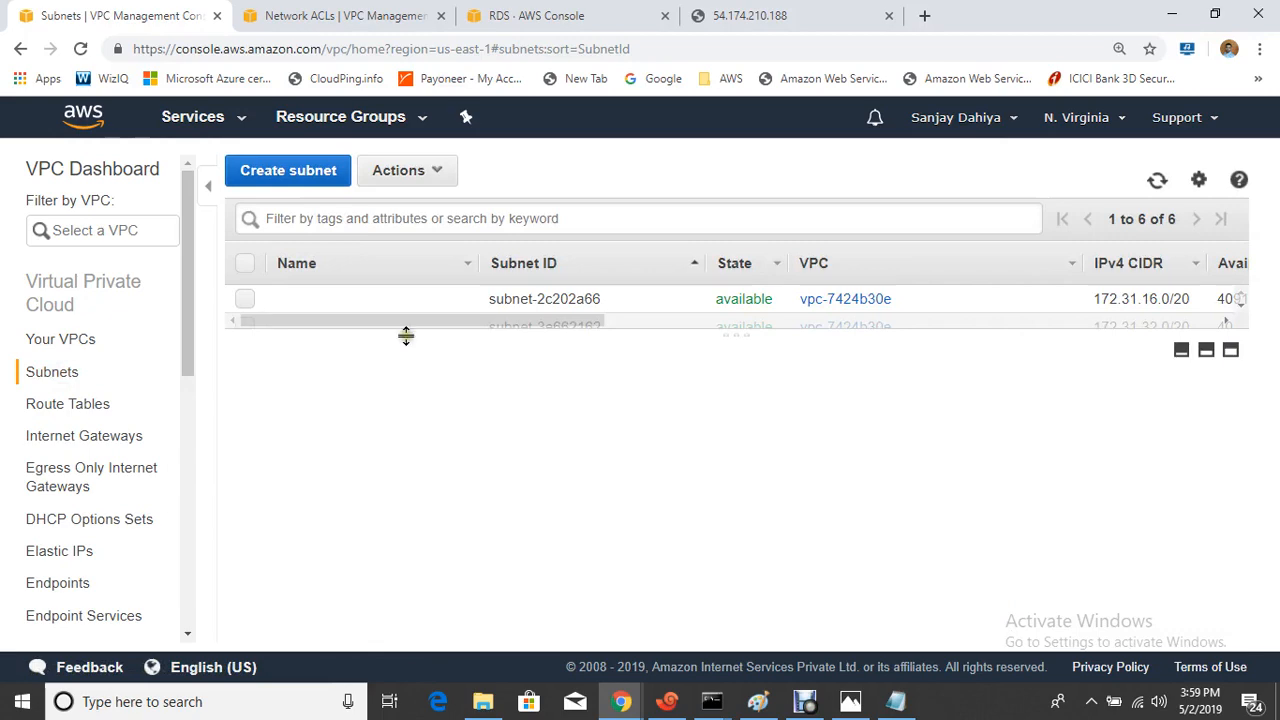
pyautogui.moveTo(406, 337); pyautogui.dragTo(430, 524)
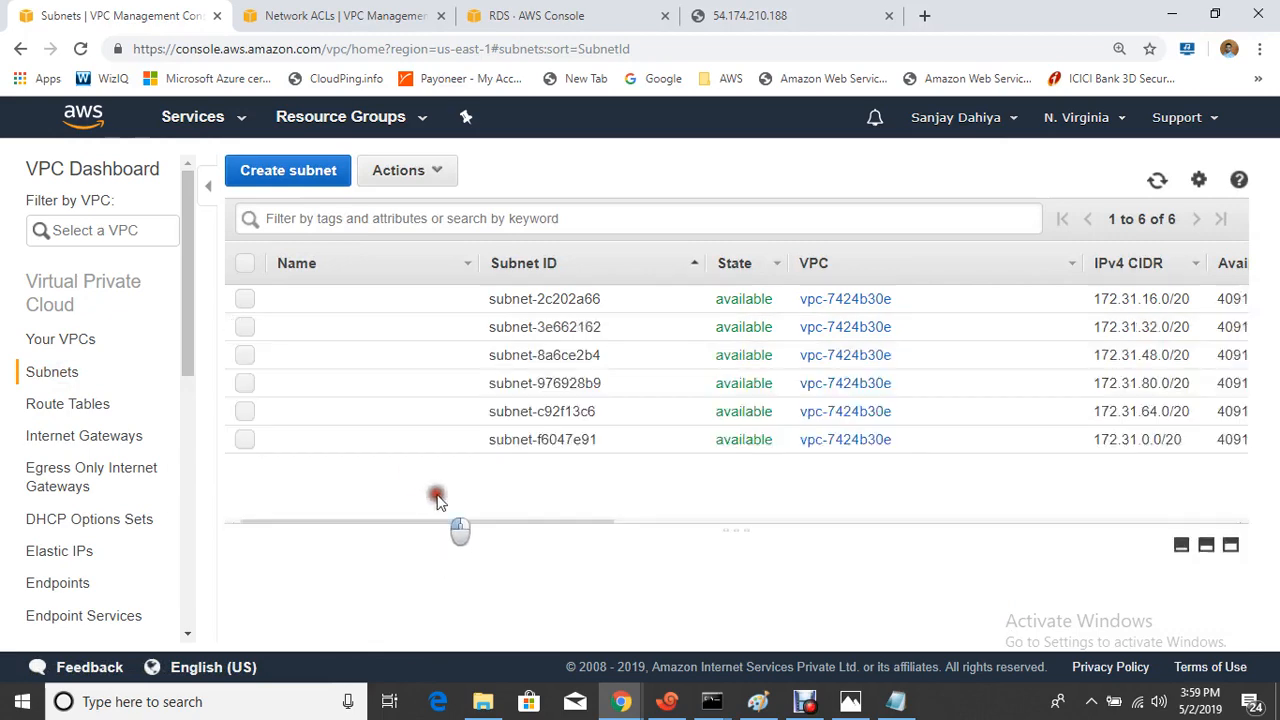
pyautogui.click(258, 171)
pyautogui.click(420, 334)
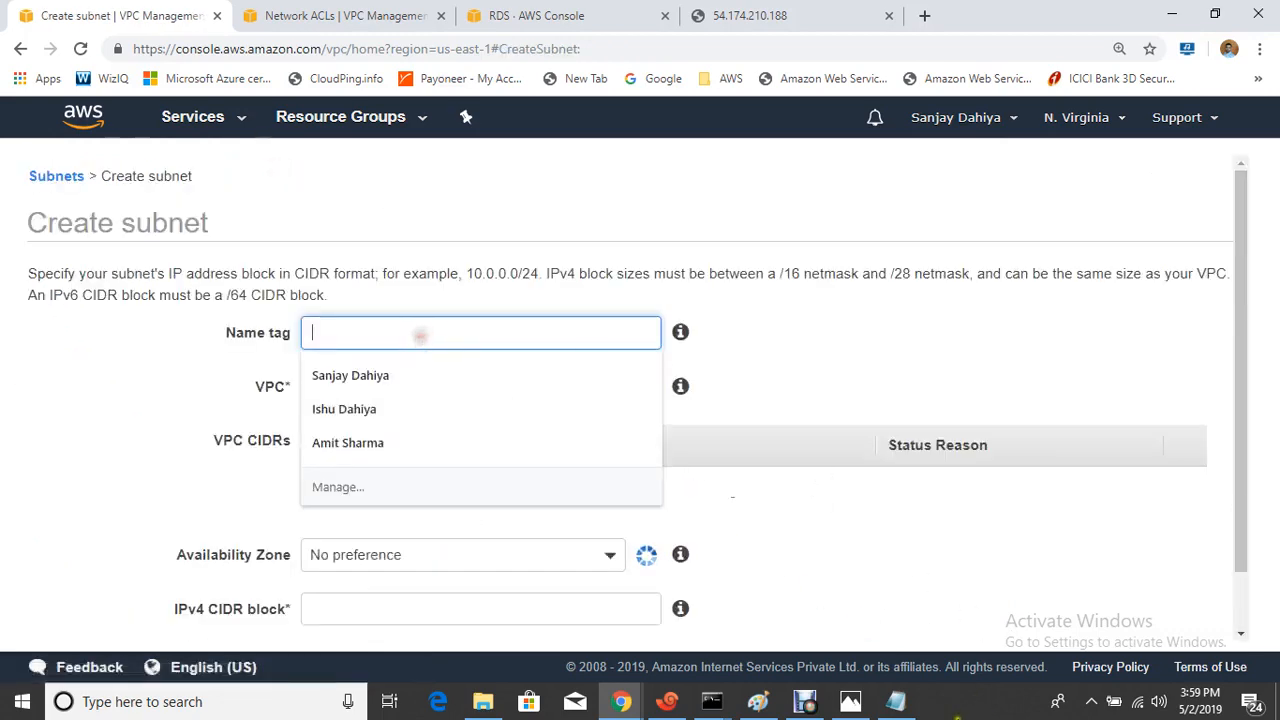
pyautogui.click(918, 704)
pyautogui.moveTo(368, 271); pyautogui.dragTo(536, 279)
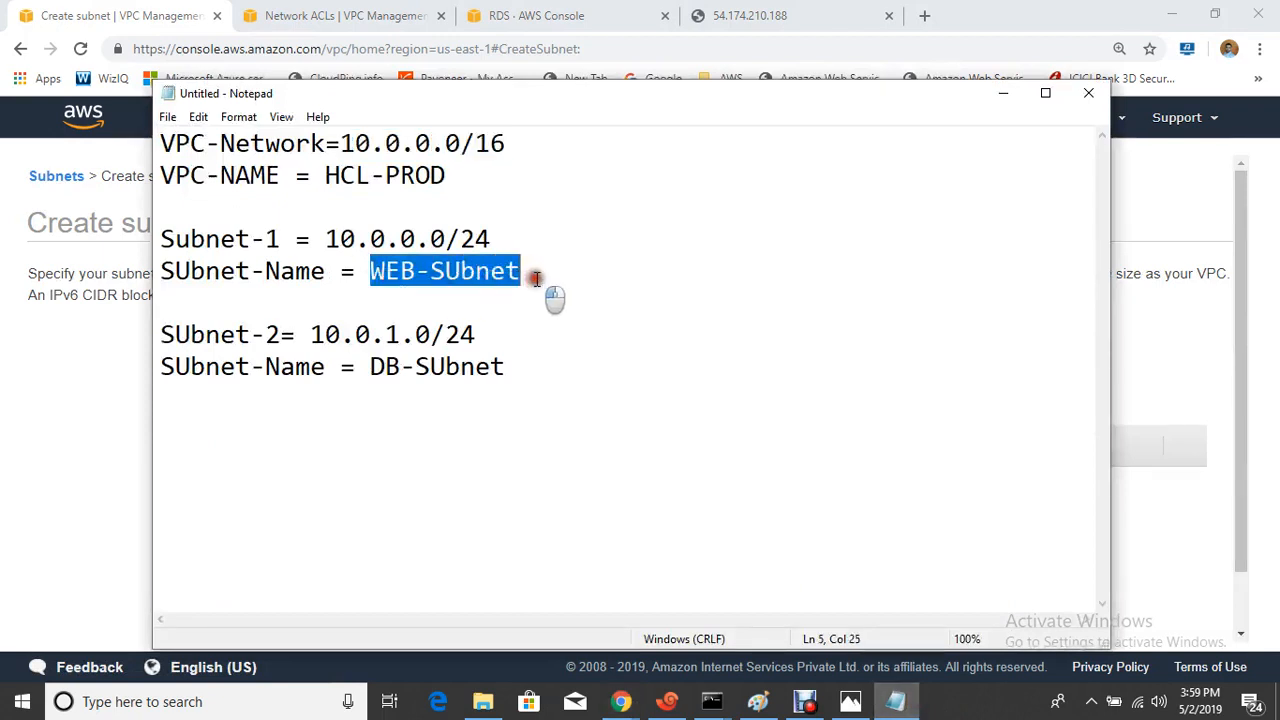
pyautogui.click(85, 375)
pyautogui.click(355, 337)
pyautogui.hotkey('ctrl', 'v')
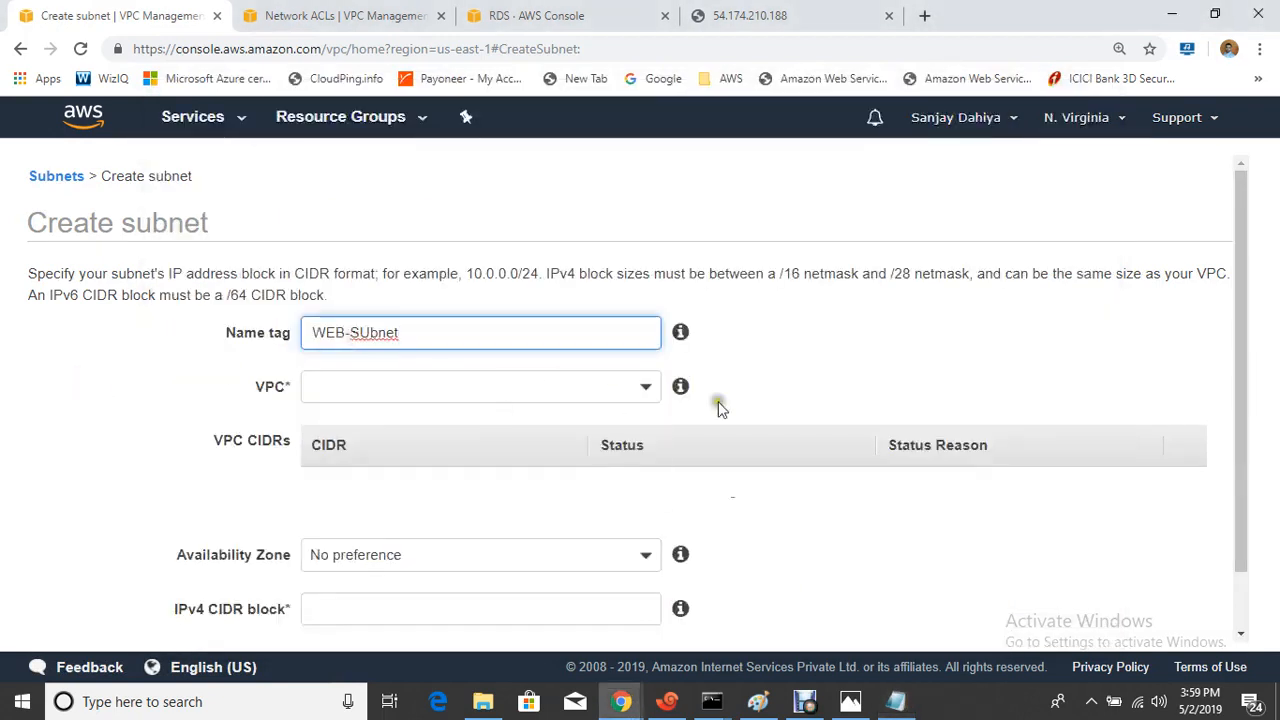
pyautogui.click(829, 384)
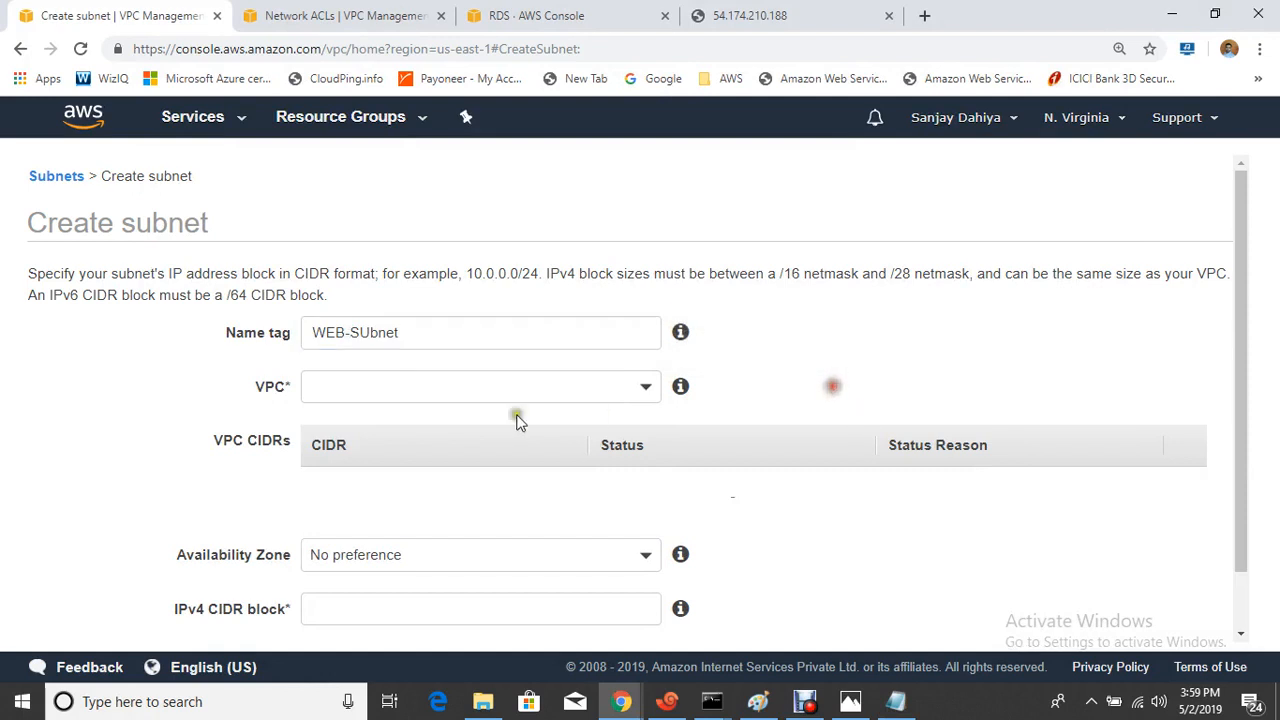
# - Assign the web subnet to HCL-PROD-VPC and set its IPv4 CIDR block to 10.0.0.0/24, copied from the Notepad plan
pyautogui.click(641, 398)
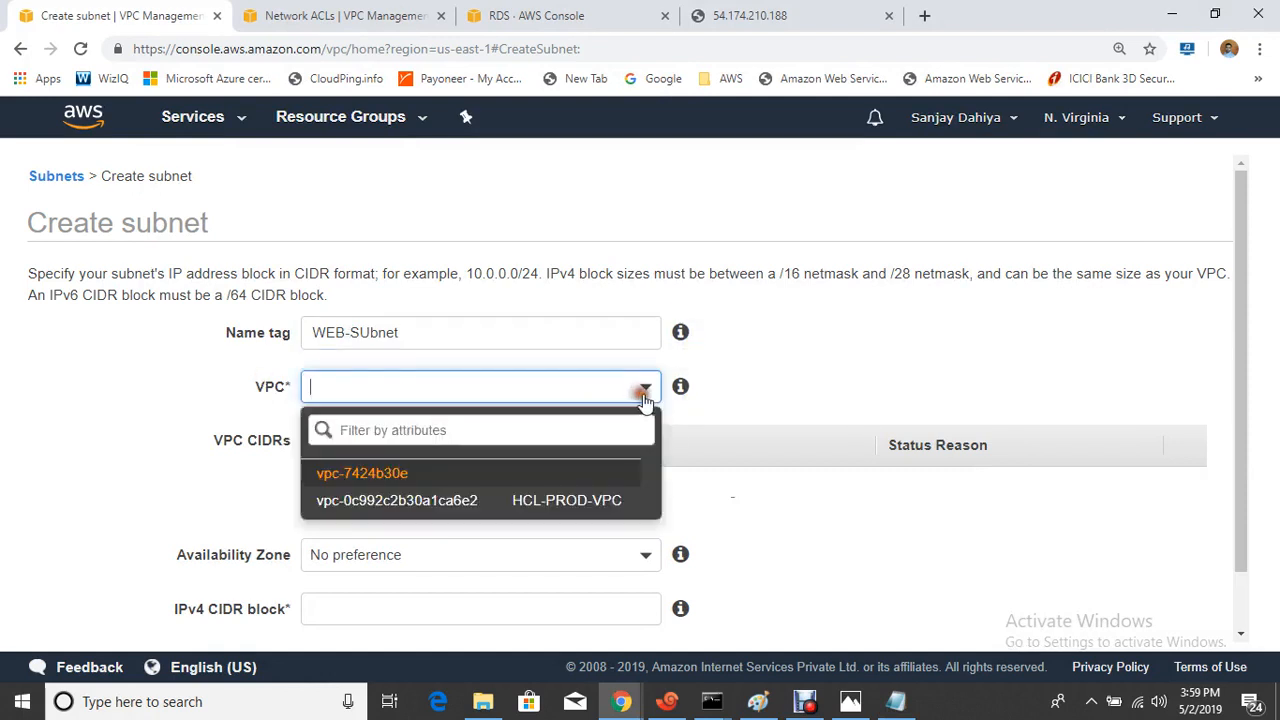
pyautogui.click(485, 510)
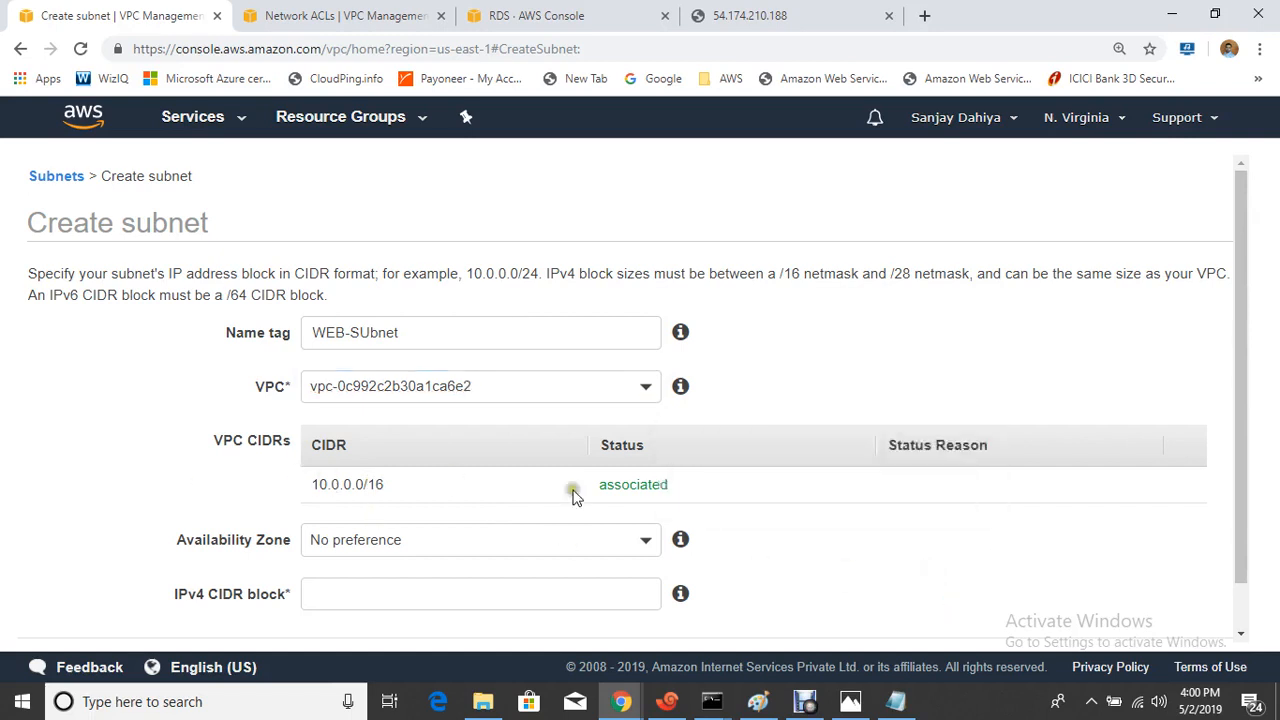
pyautogui.click(369, 594)
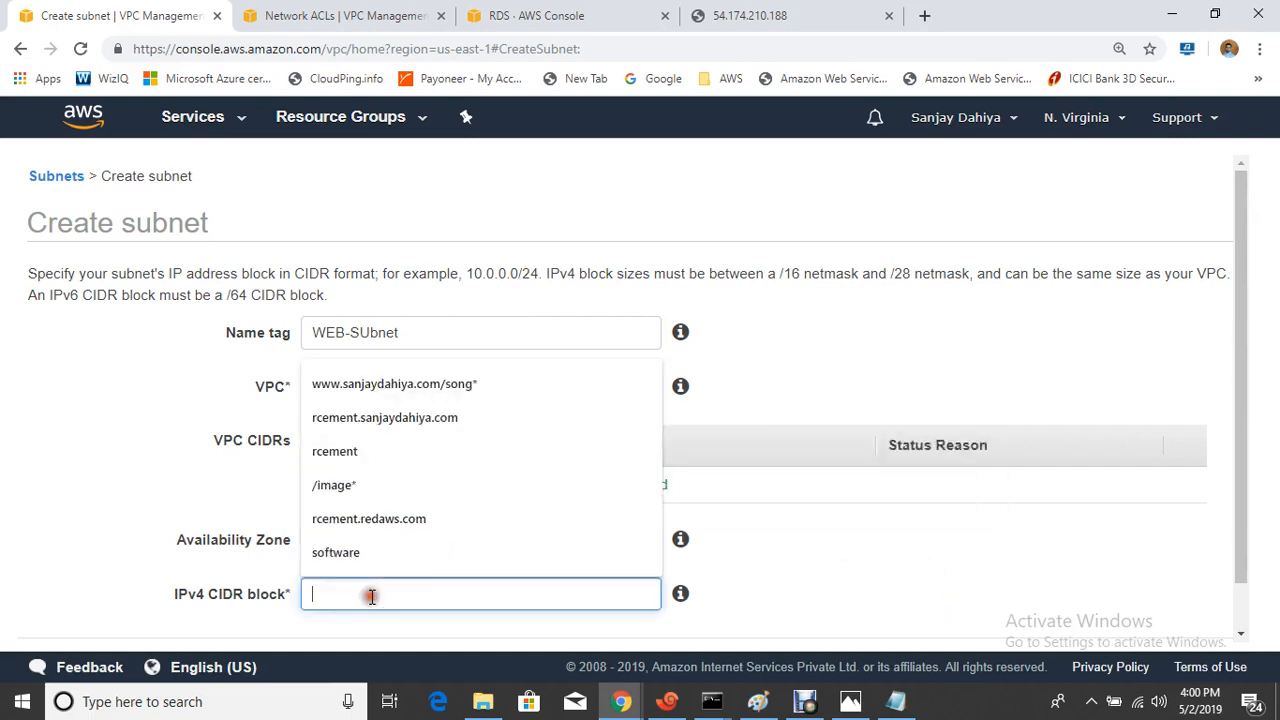
pyautogui.click(895, 701)
pyautogui.moveTo(337, 240); pyautogui.dragTo(490, 271)
pyautogui.moveTo(345, 245); pyautogui.dragTo(496, 240)
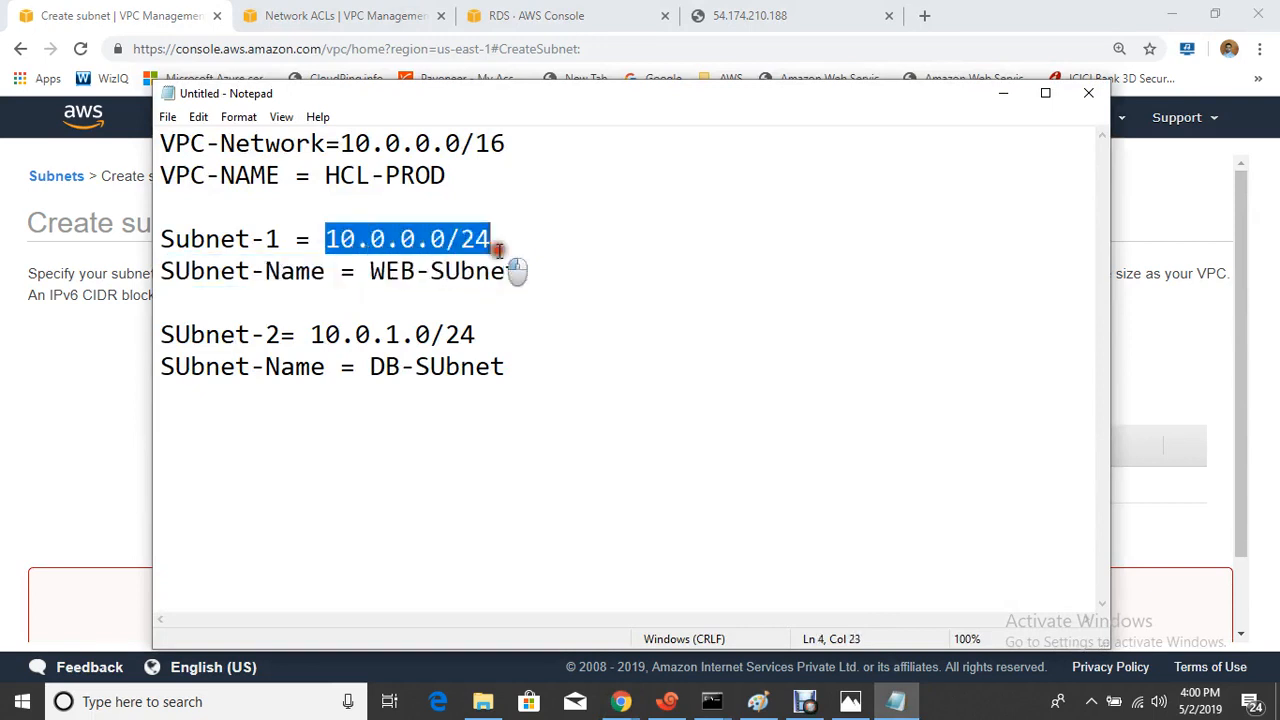
pyautogui.click(40, 395)
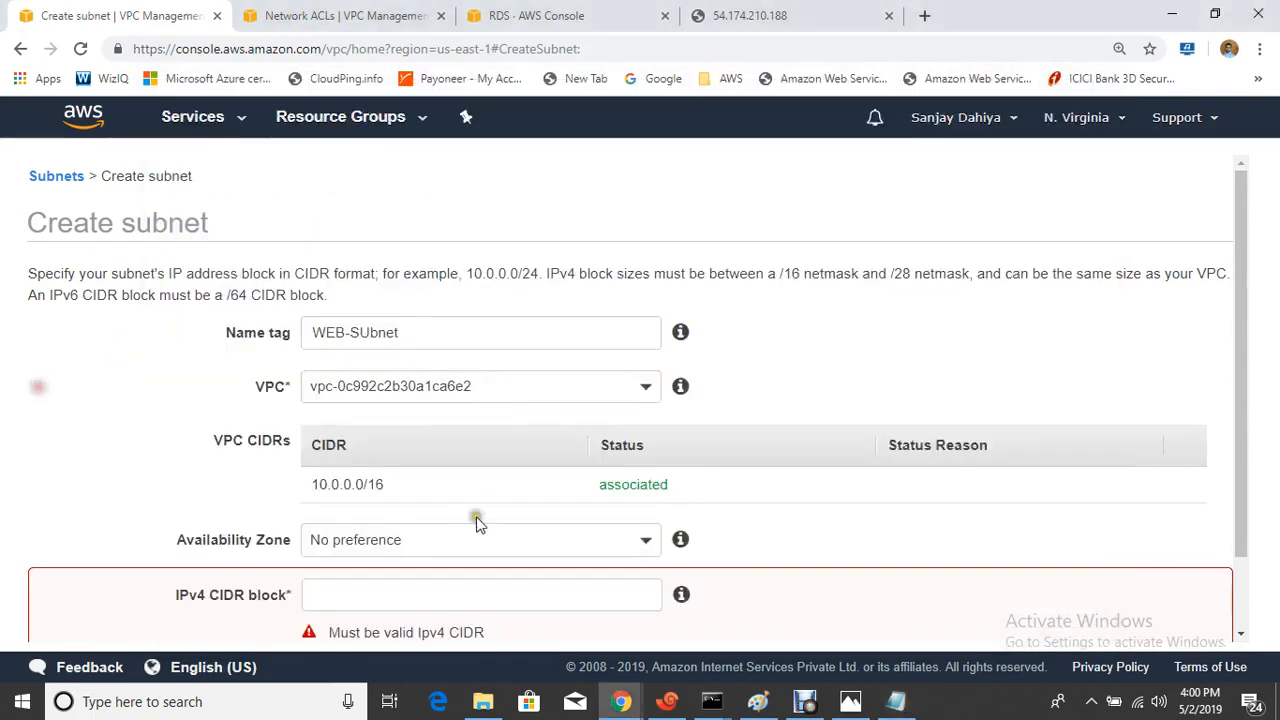
pyautogui.click(425, 597)
pyautogui.hotkey('ctrl', 'v')
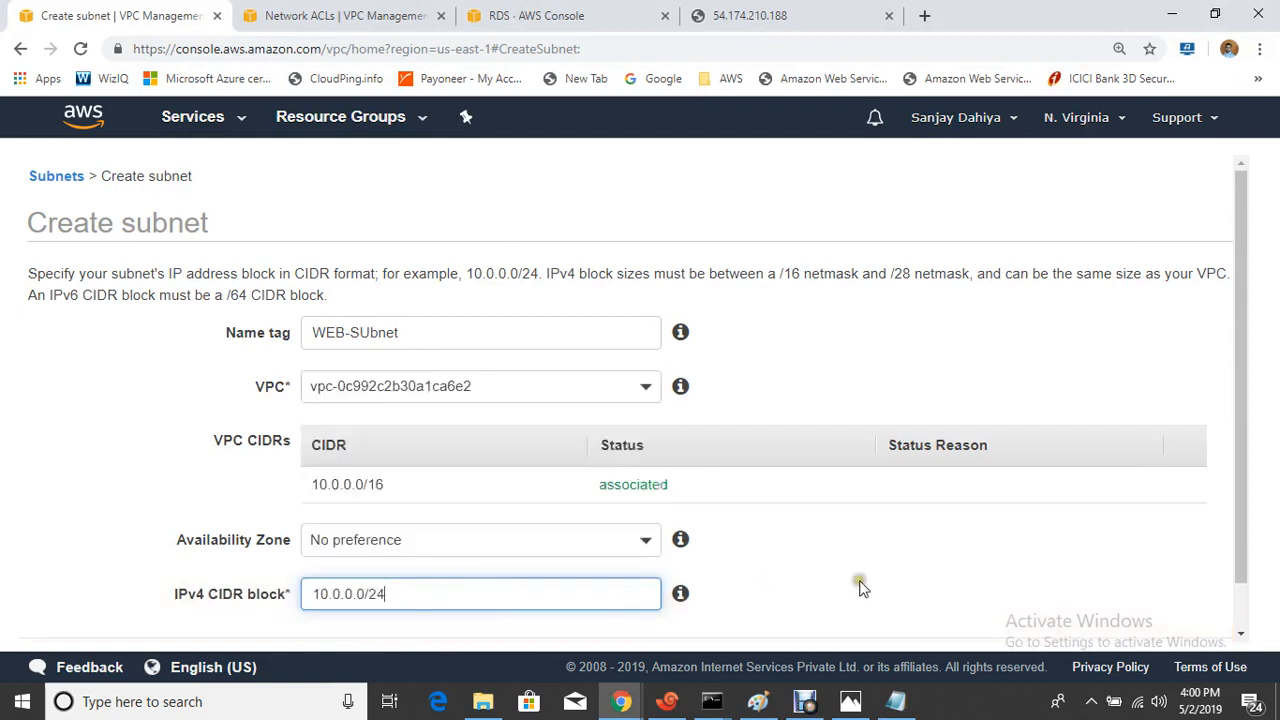
# - Create the web subnet, return to the subnets list and select WEB-SUbnet to show its details
pyautogui.scroll(-1, 900, 555)
pyautogui.click(1185, 615)
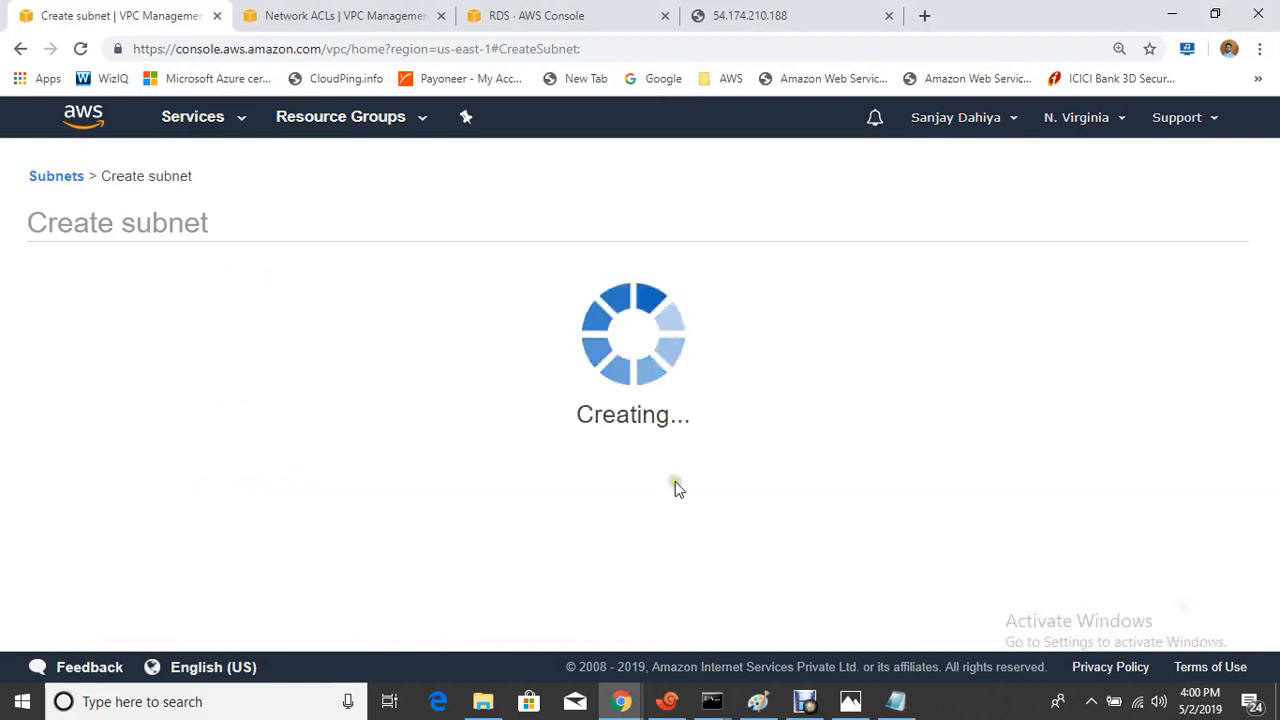
pyautogui.click(958, 407)
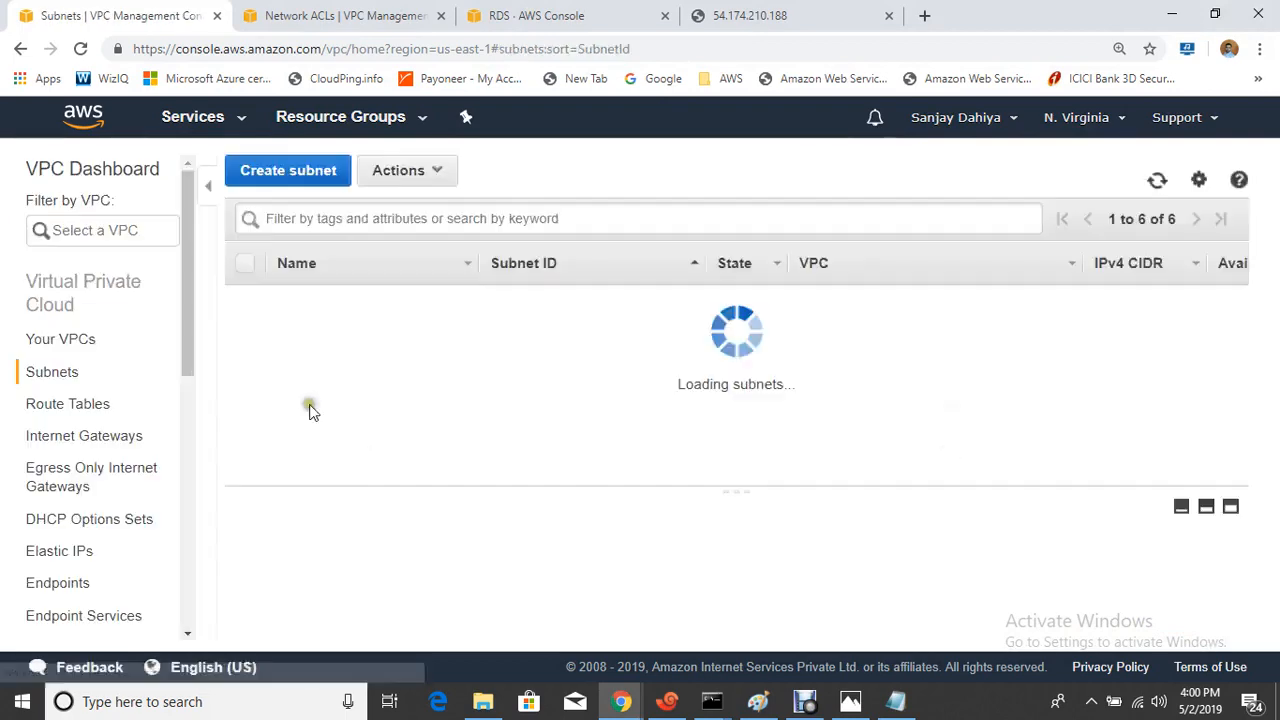
pyautogui.click(240, 299)
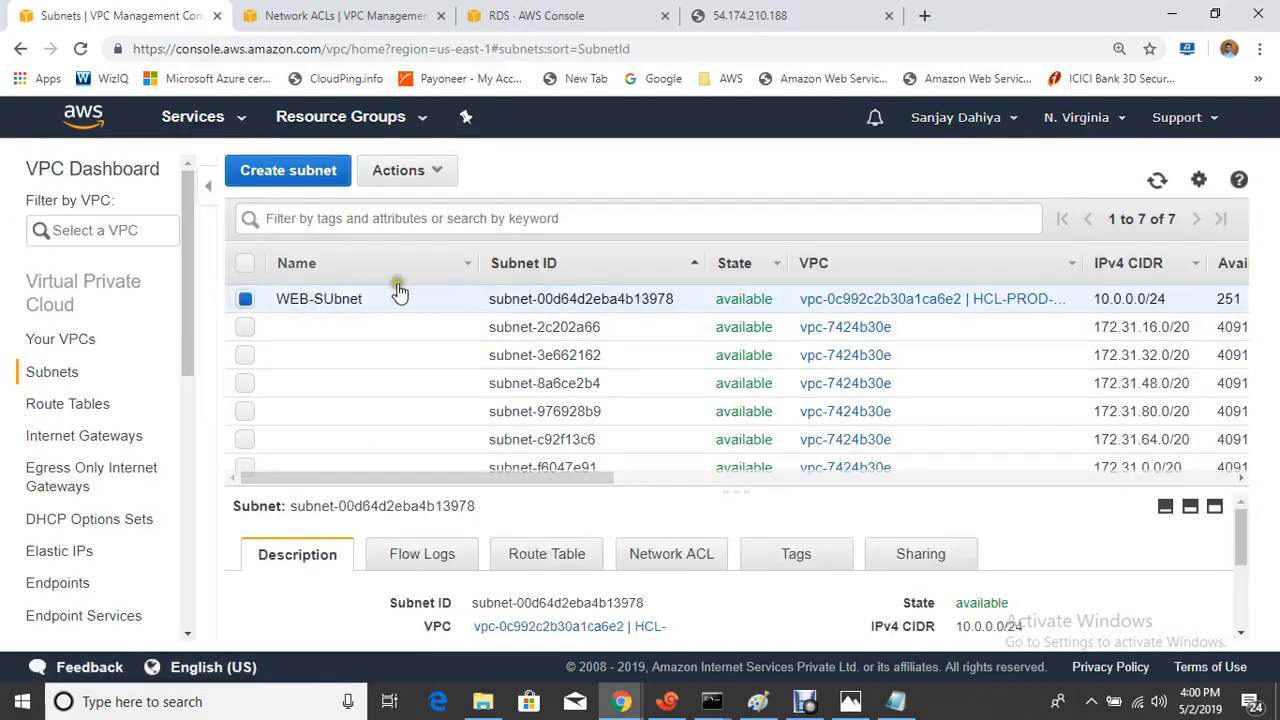
# - Start another subnet and set its name tag to DB-SUbnet, copied from the Notepad plan
pyautogui.click(280, 172)
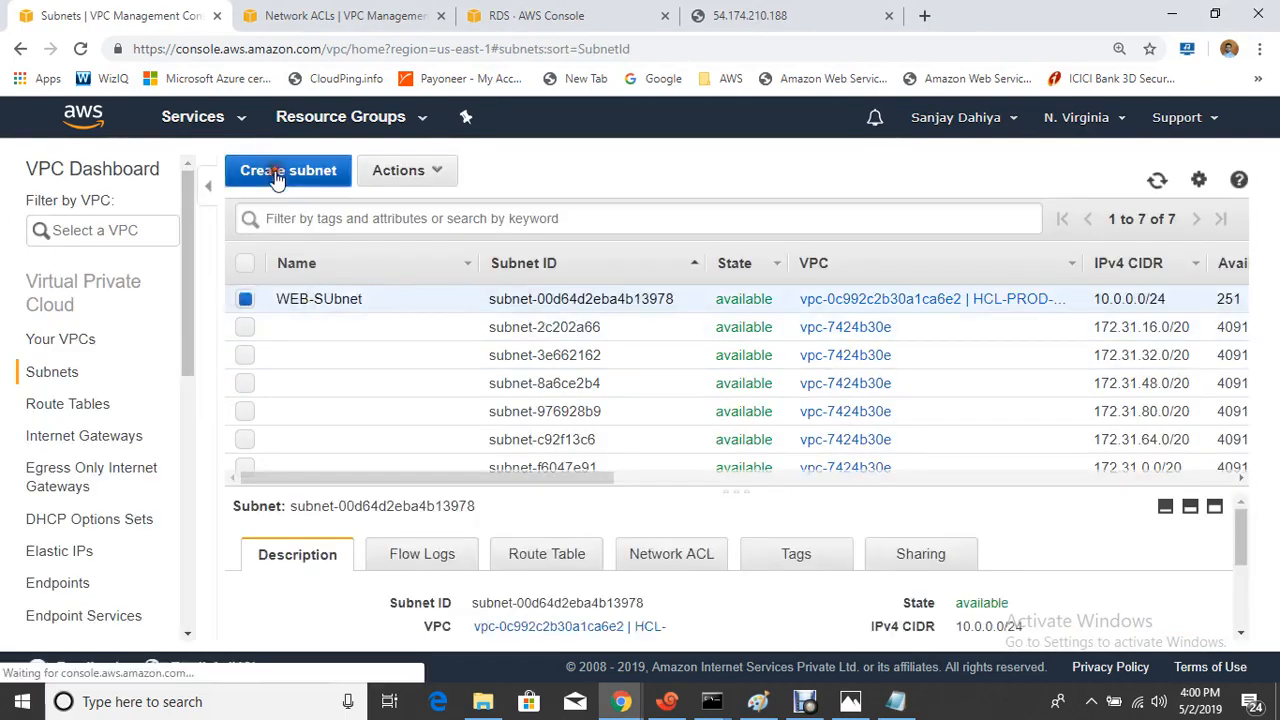
pyautogui.click(893, 704)
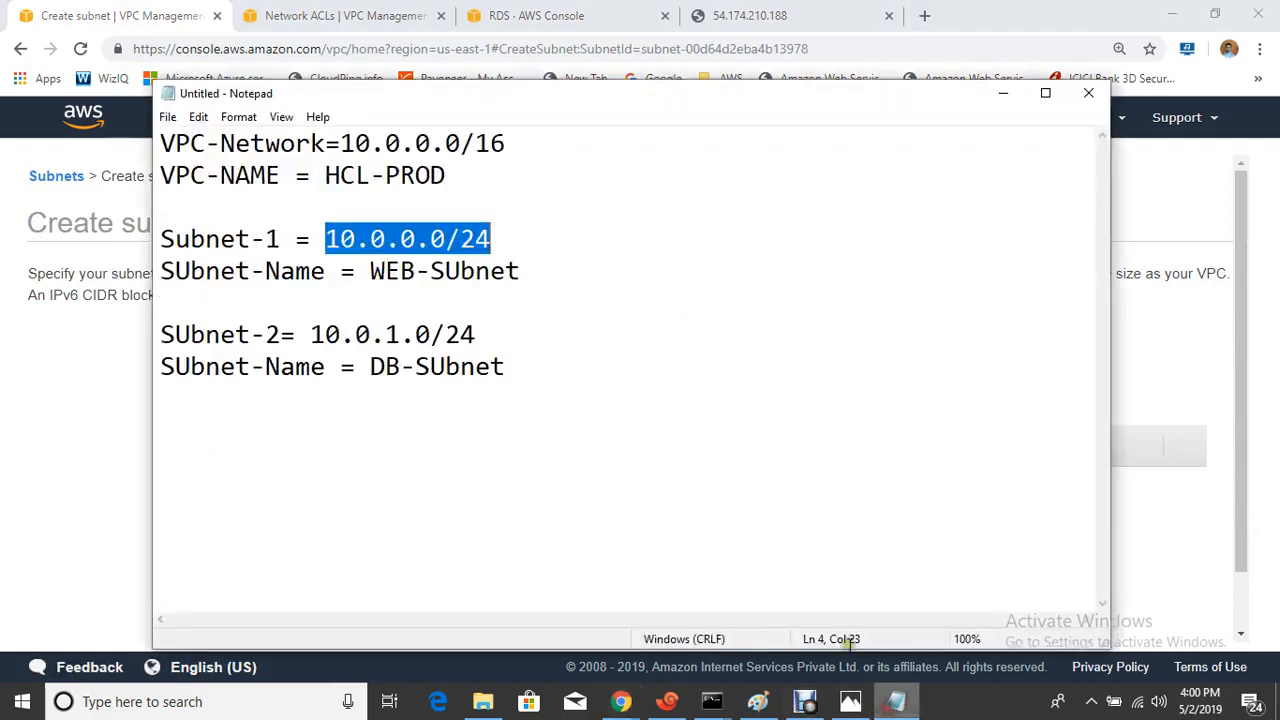
pyautogui.moveTo(367, 366); pyautogui.dragTo(507, 369)
pyautogui.hotkey('ctrl', 'c')
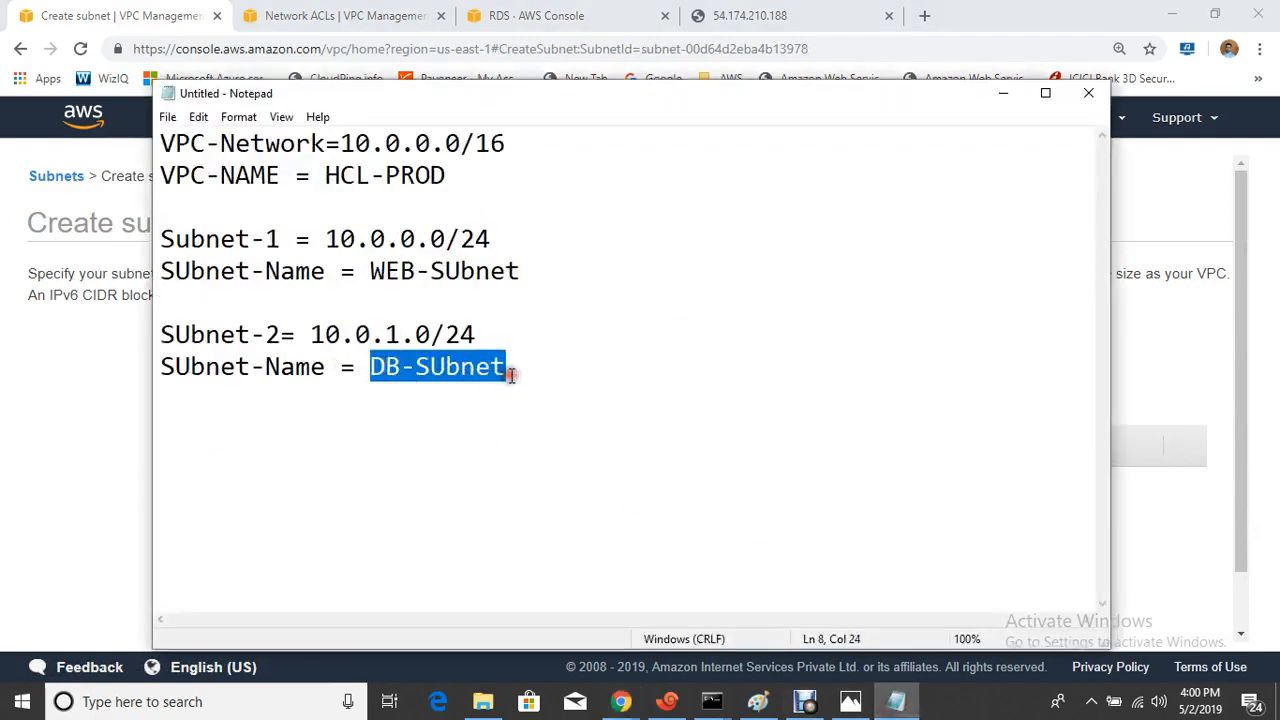
pyautogui.click(89, 423)
pyautogui.click(398, 340)
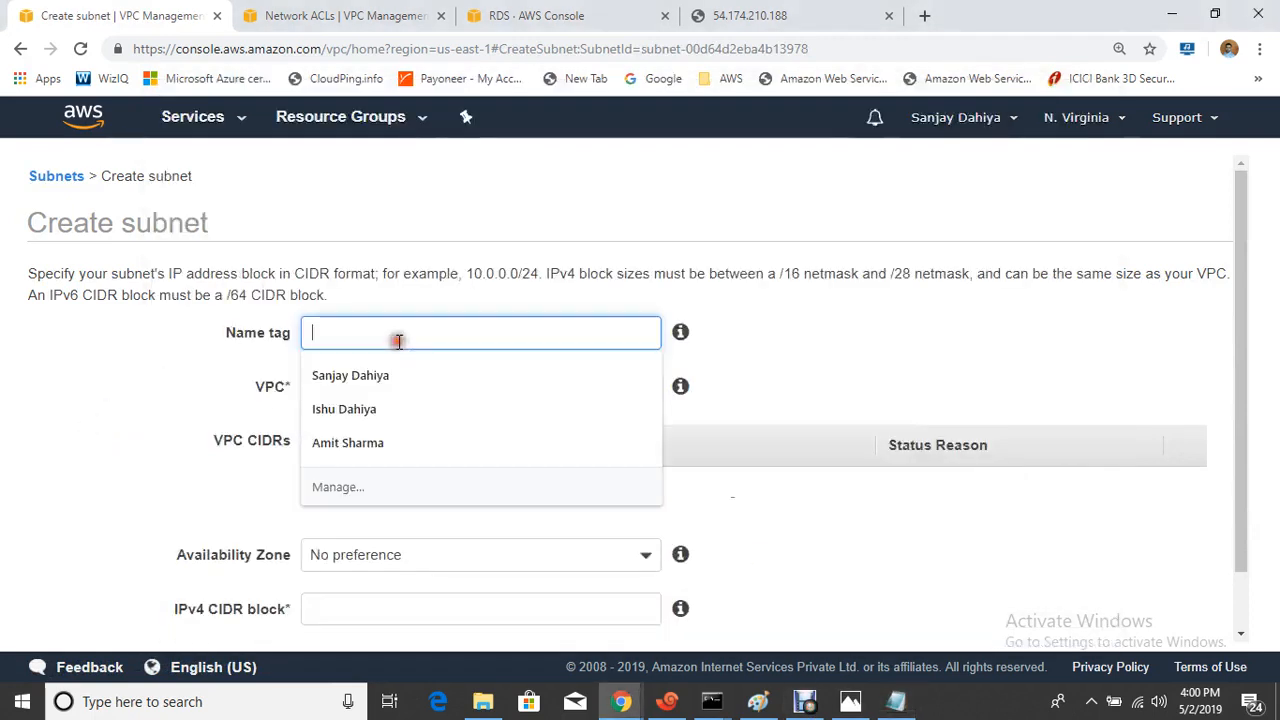
pyautogui.hotkey('ctrl', 'v')
pyautogui.click(198, 386)
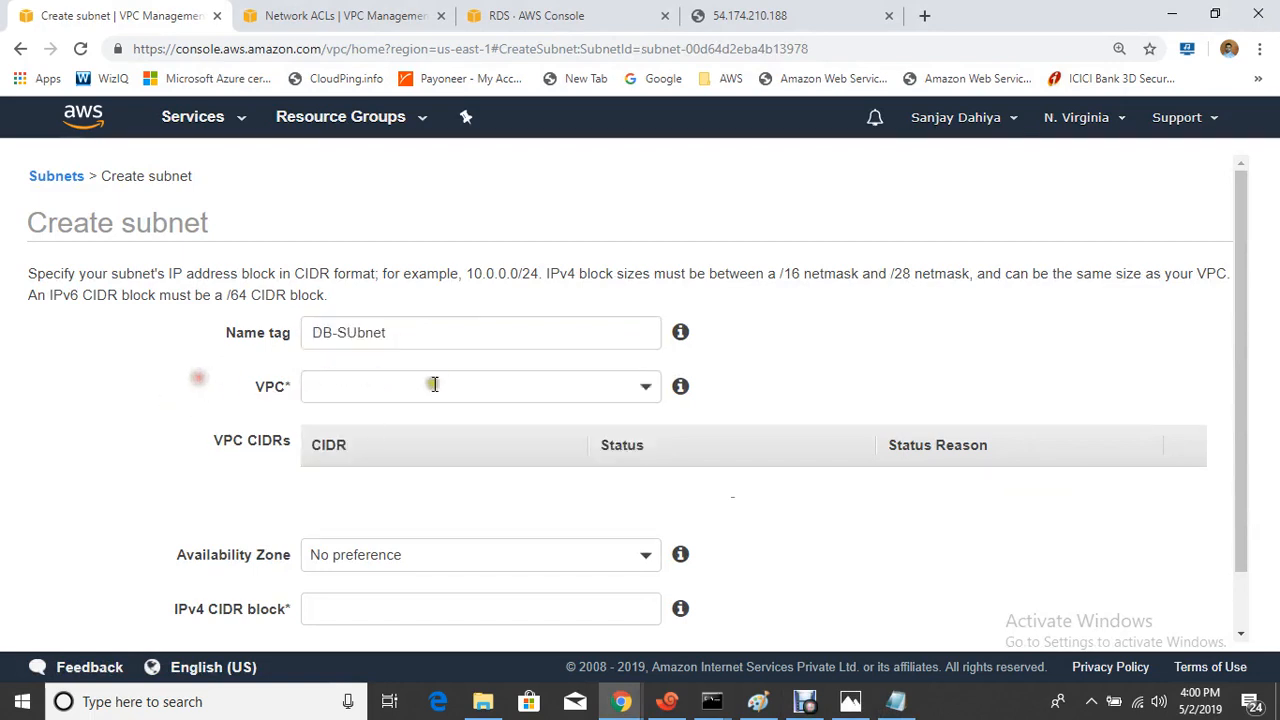
# - Assign the DB subnet to HCL-PROD-VPC and set its IPv4 CIDR block to 10.0.1.0/24, copied from the Notepad plan
pyautogui.click(622, 386)
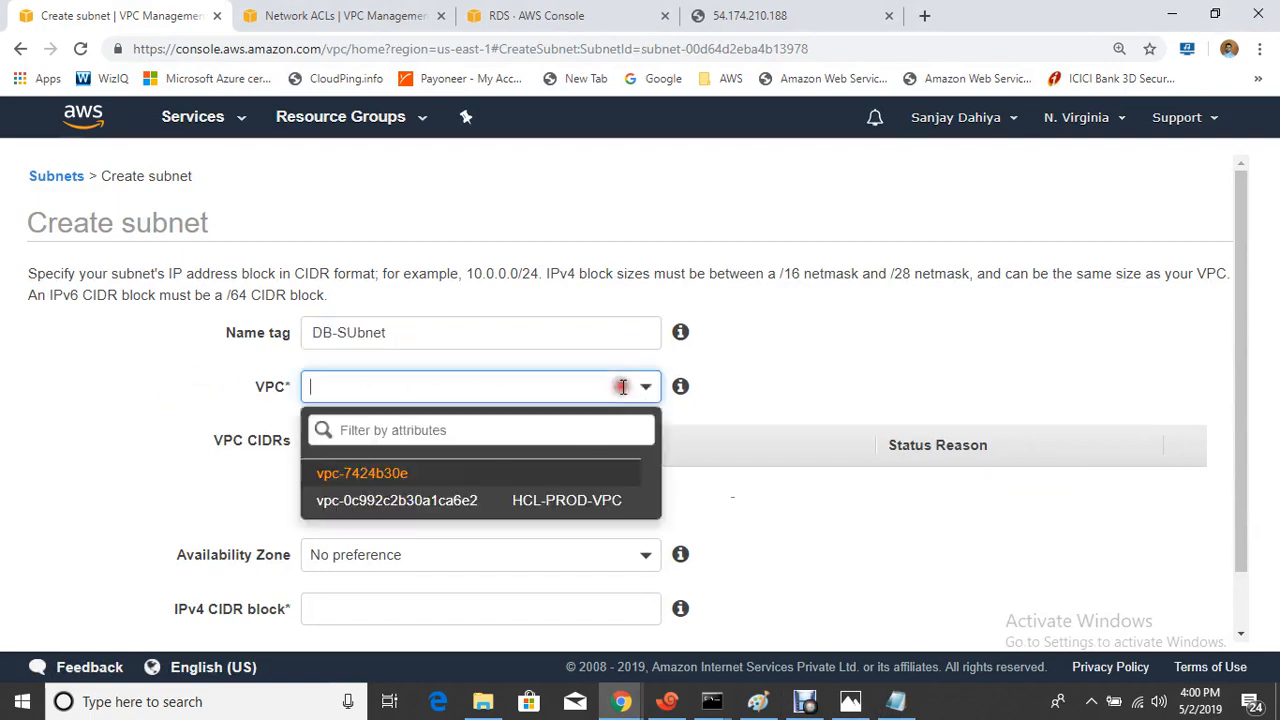
pyautogui.click(394, 508)
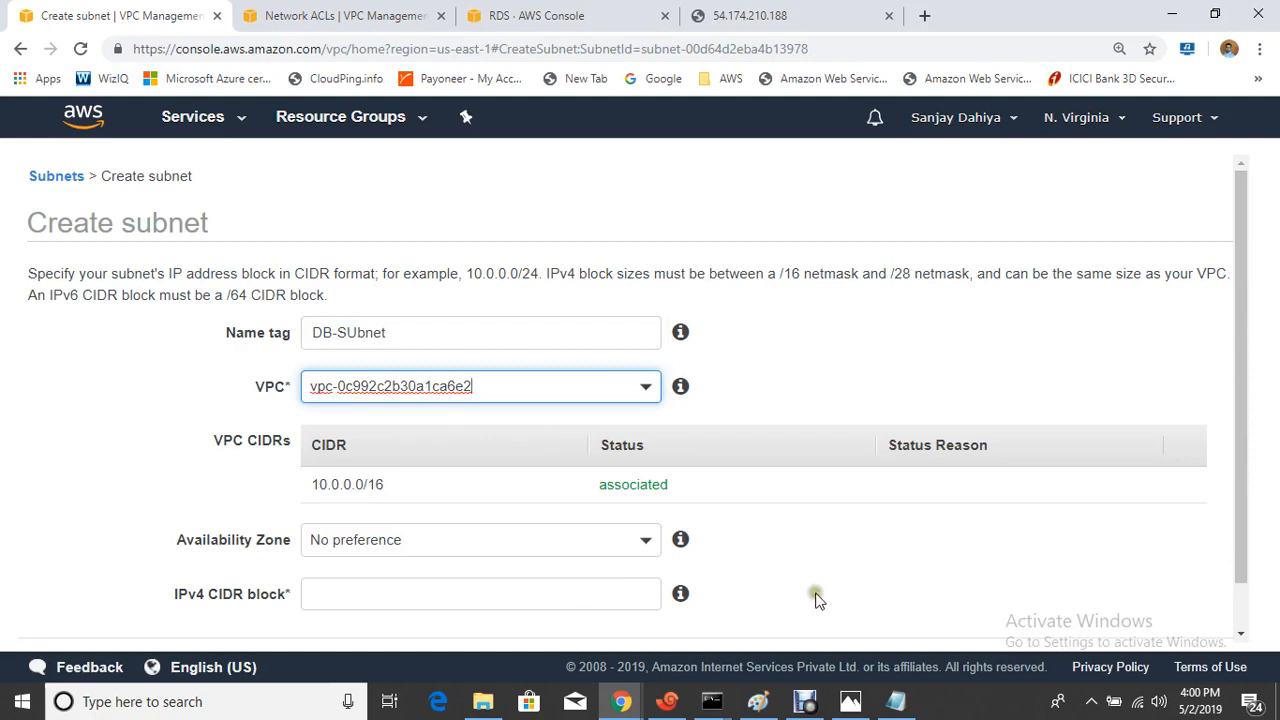
pyautogui.click(327, 595)
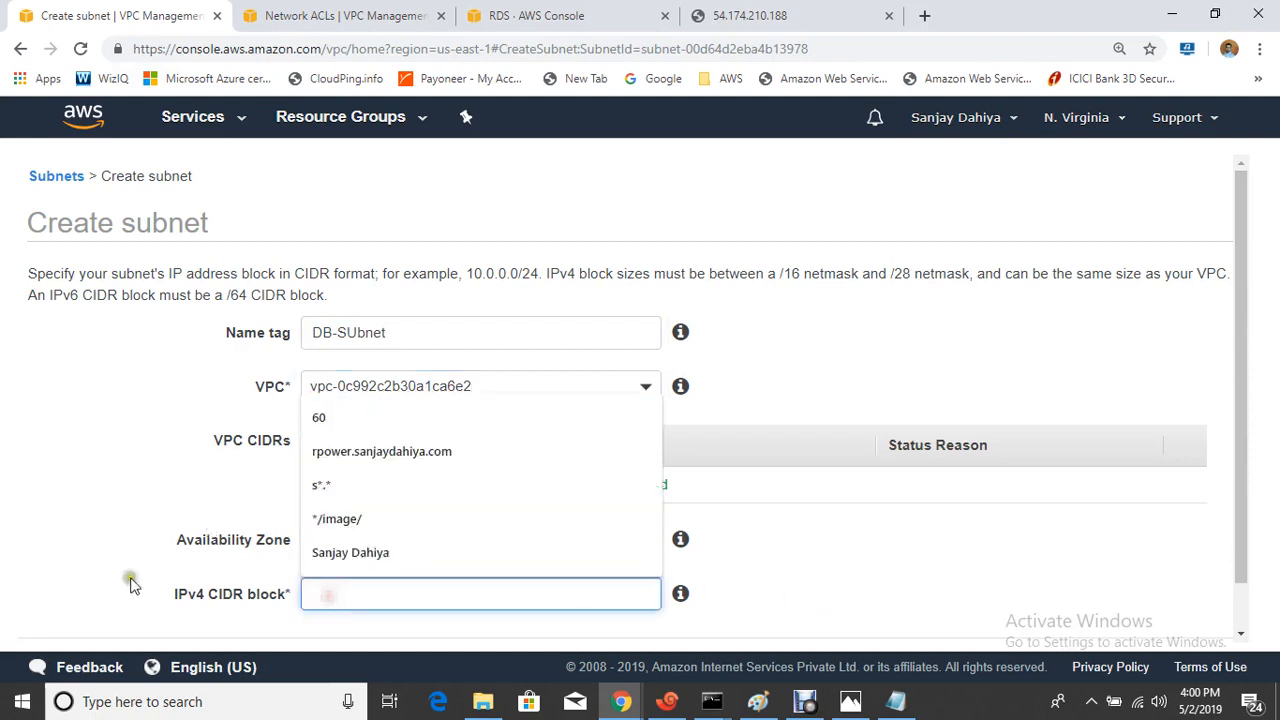
pyautogui.click(895, 701)
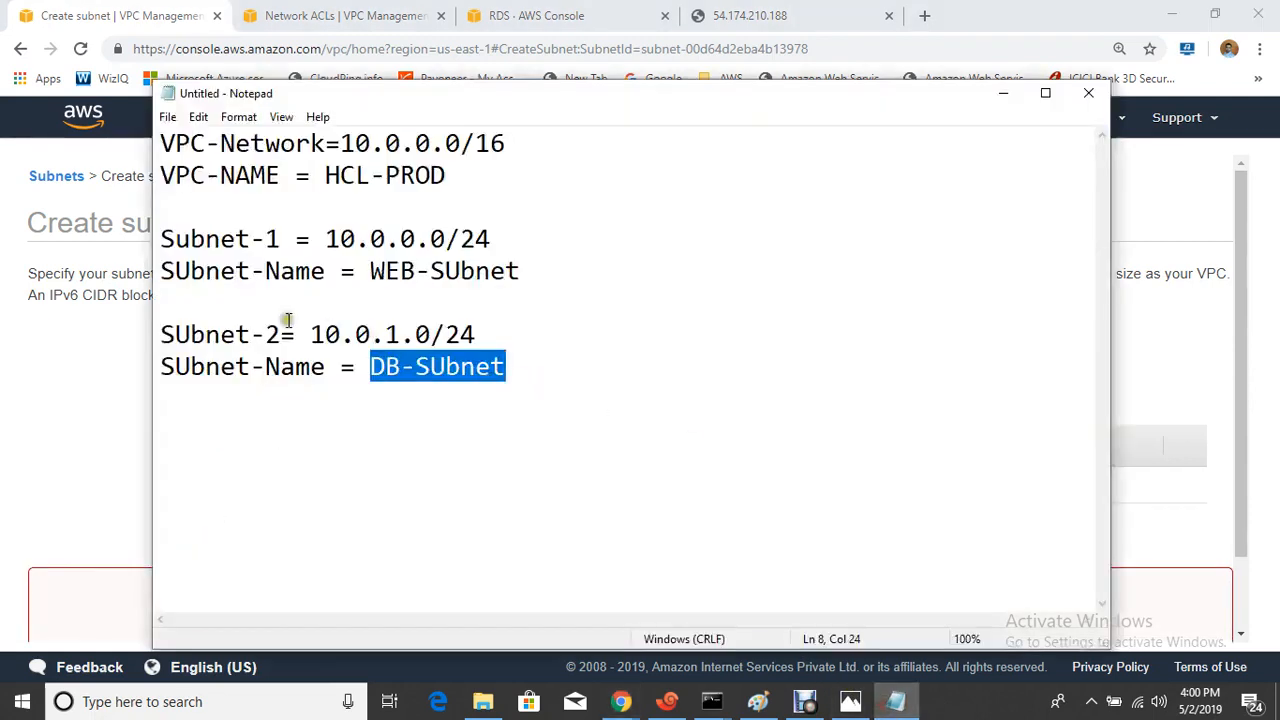
pyautogui.moveTo(313, 334); pyautogui.dragTo(523, 337)
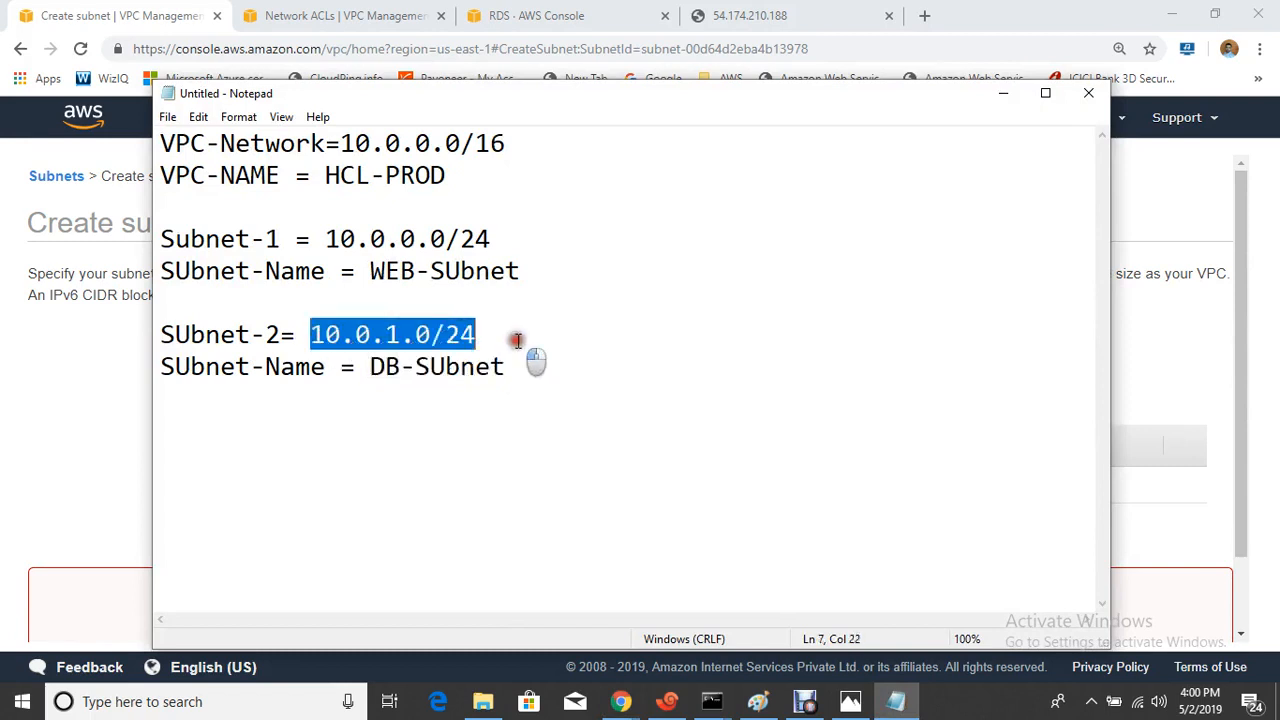
pyautogui.hotkey('ctrl', 'c')
pyautogui.click(40, 485)
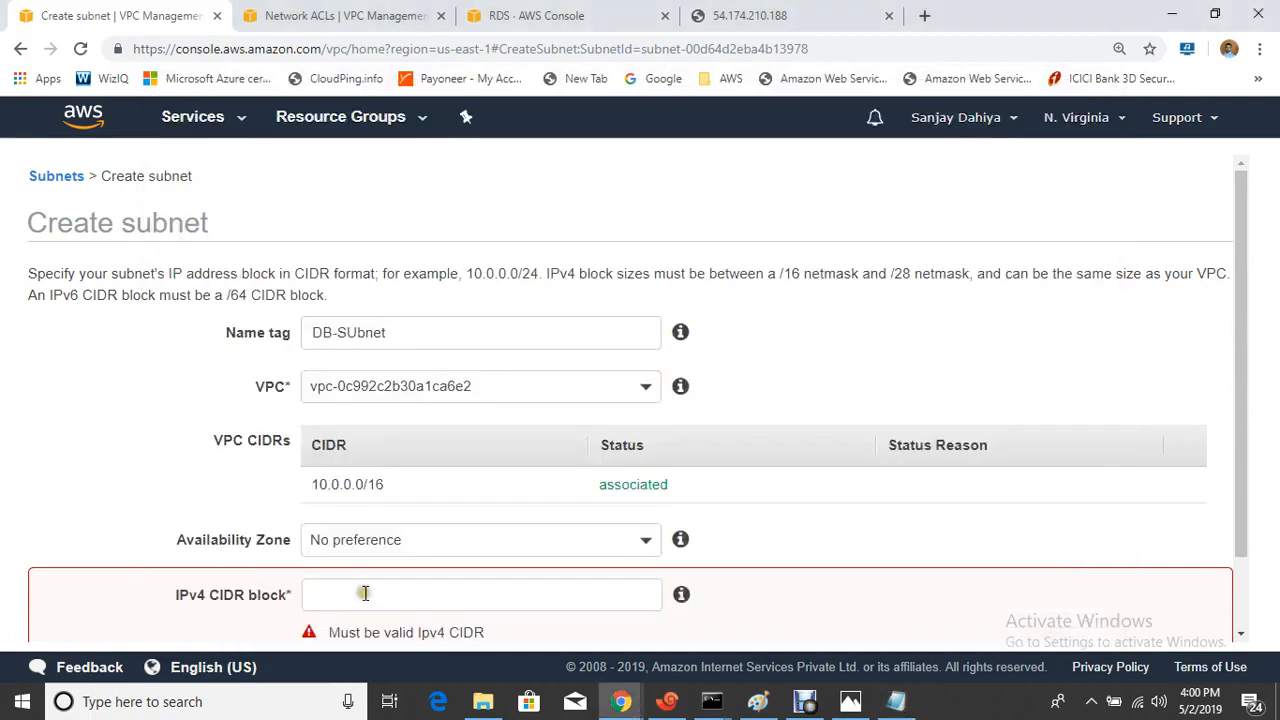
pyautogui.click(362, 592)
pyautogui.hotkey('ctrl', 'v')
pyautogui.click(788, 578)
# - Create the DB subnet and return to the subnets list
pyautogui.scroll(-1, 795, 575)
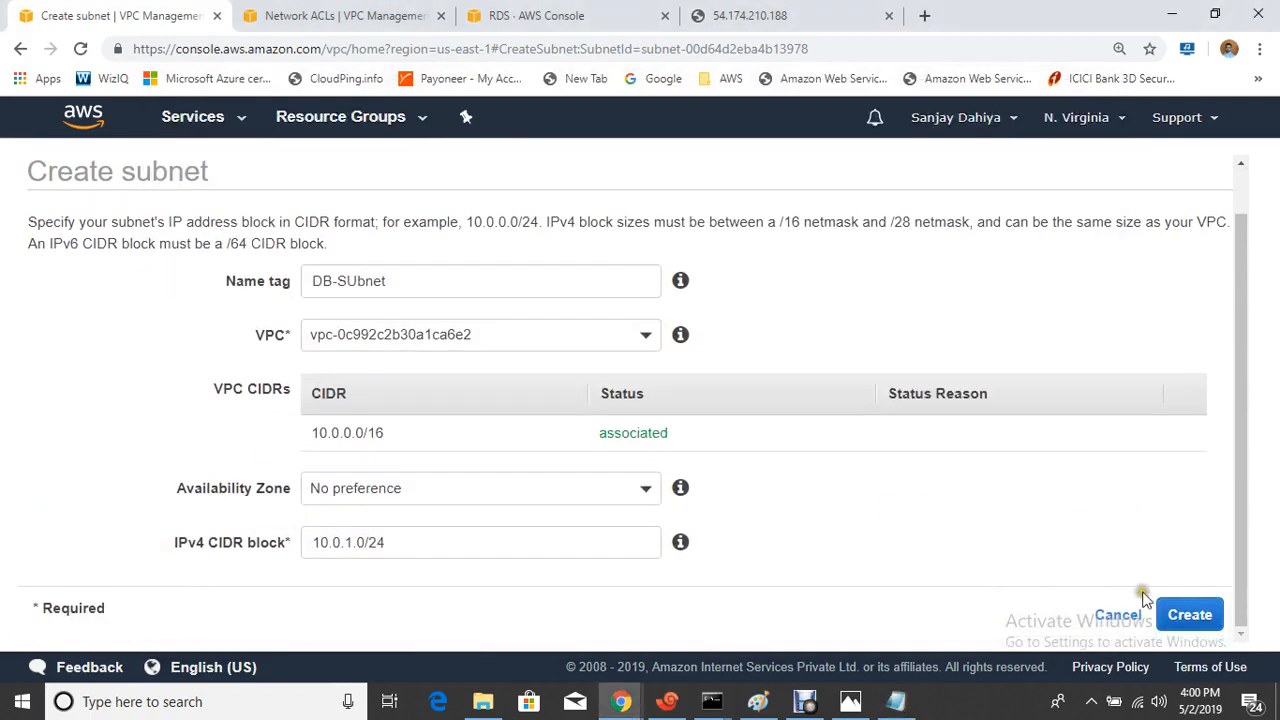
pyautogui.click(1182, 612)
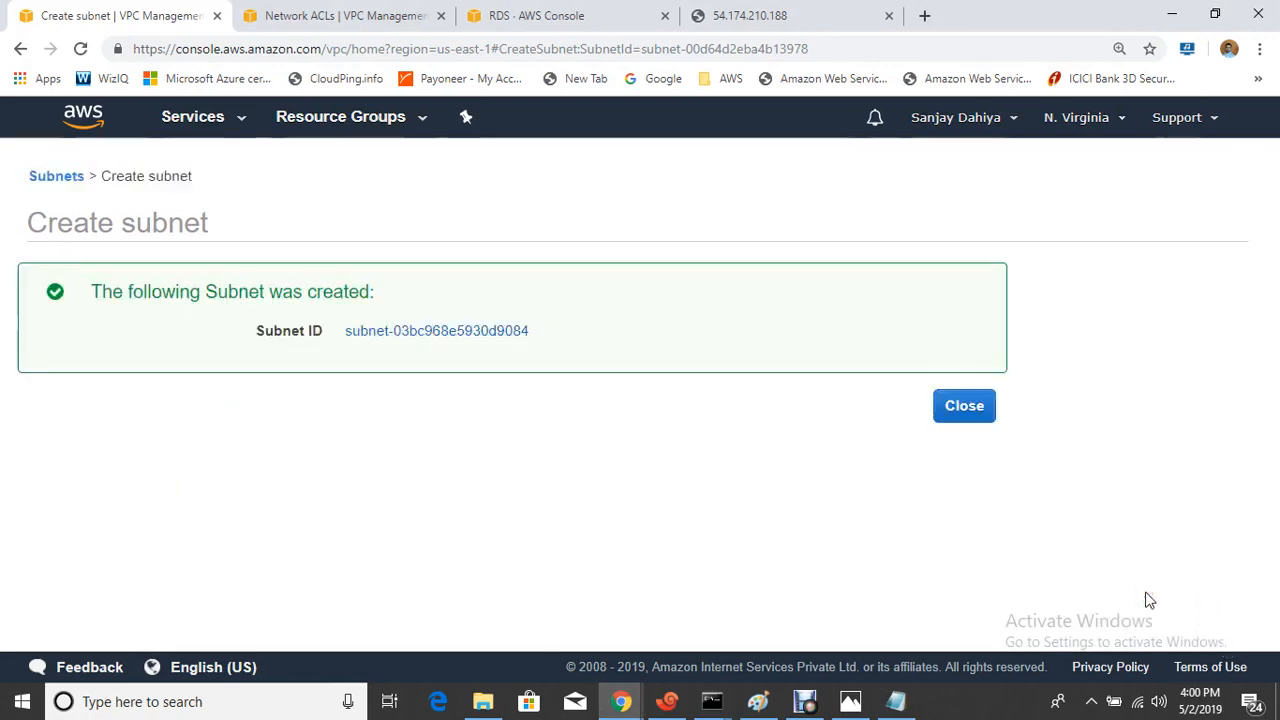
pyautogui.click(964, 410)
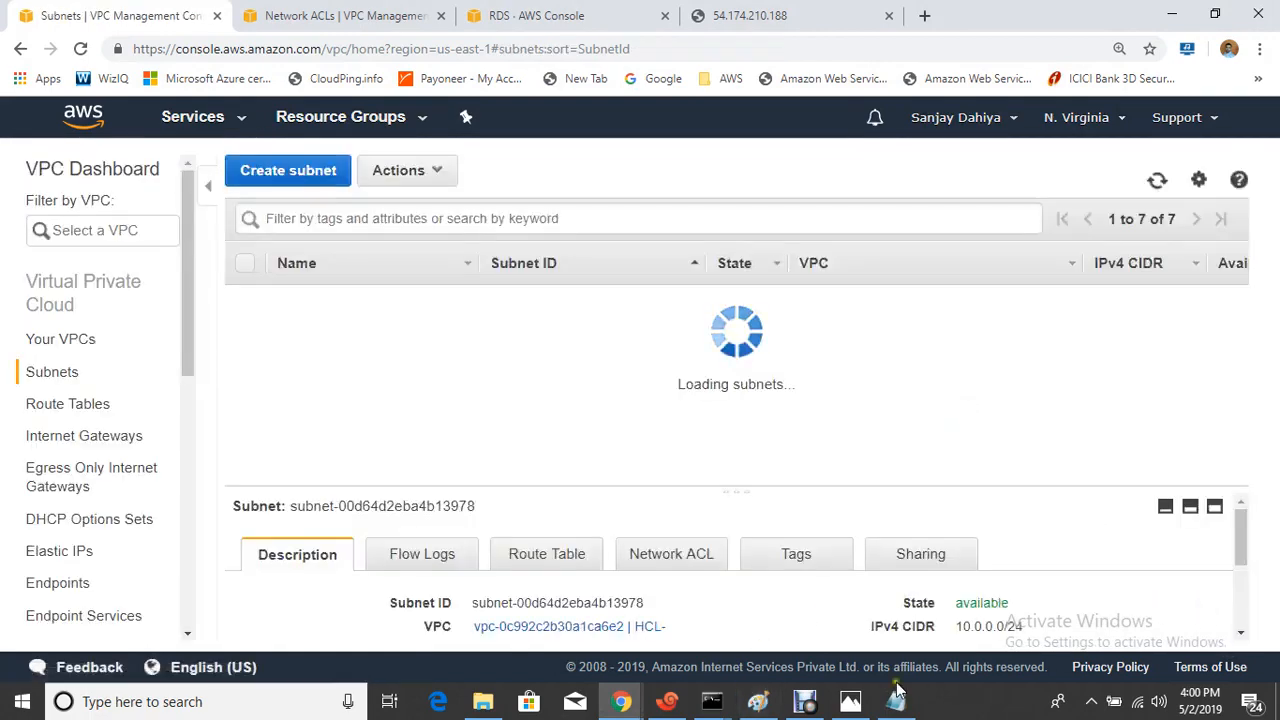
# - Check the WEB-SUbnet and DB-SUbnet entries in the subnets list against the Notepad plan
pyautogui.hotkey('alt', 'Tab')
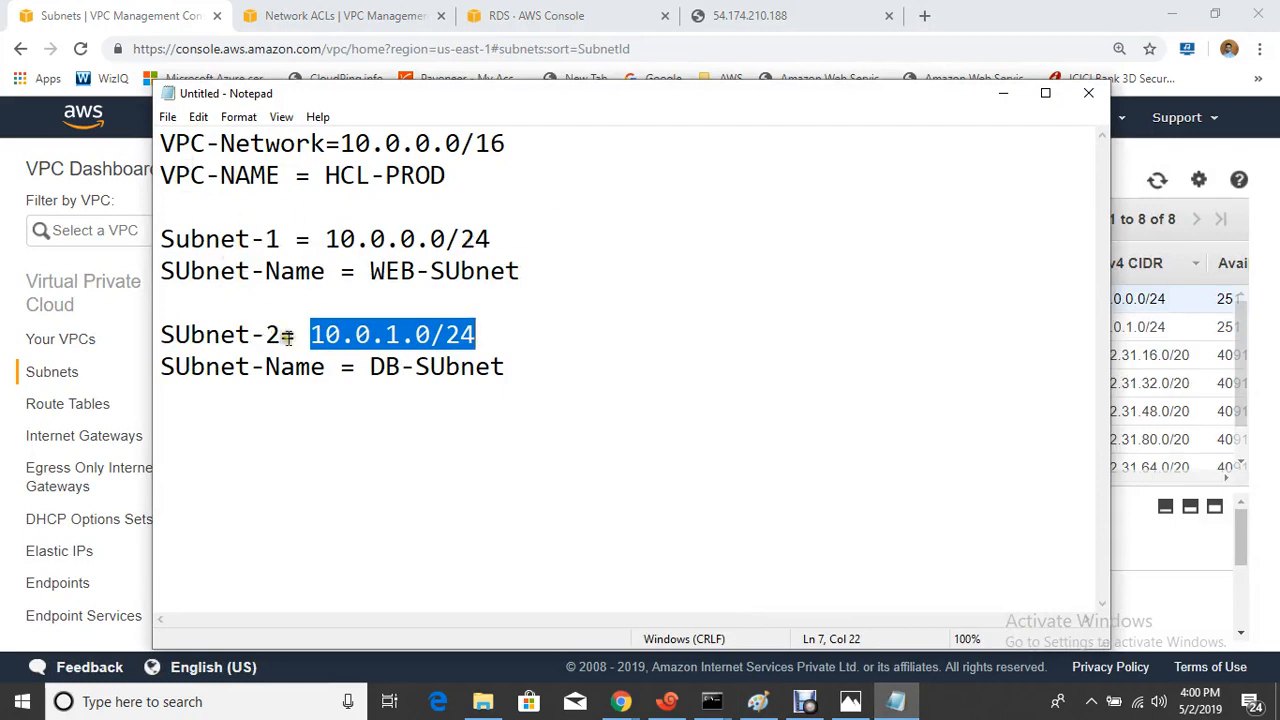
pyautogui.click(1155, 562)
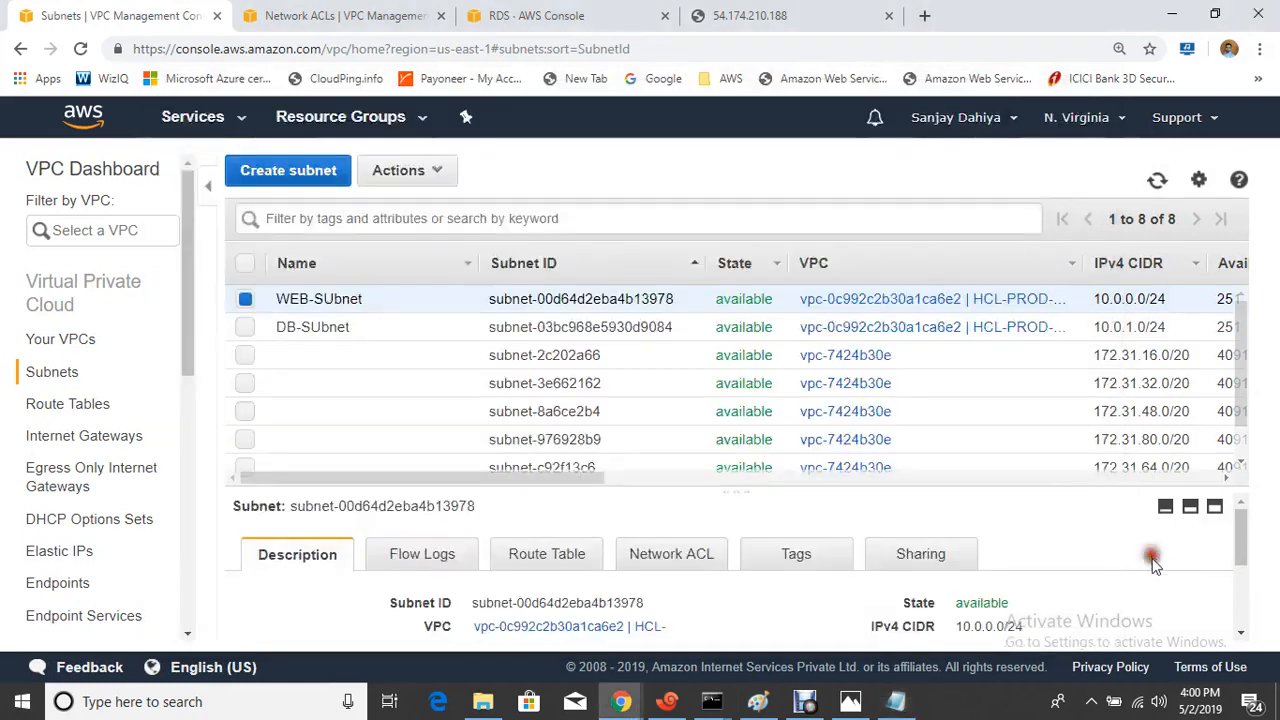
pyautogui.click(240, 328)
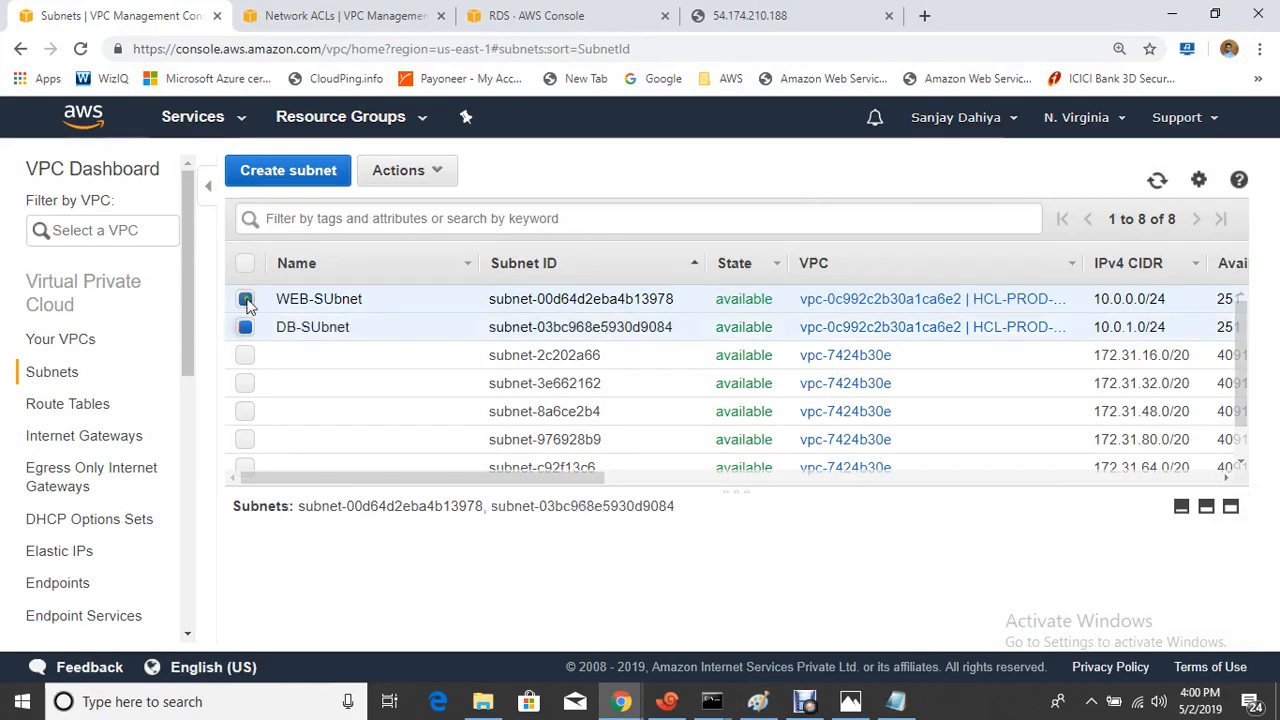
pyautogui.click(246, 300)
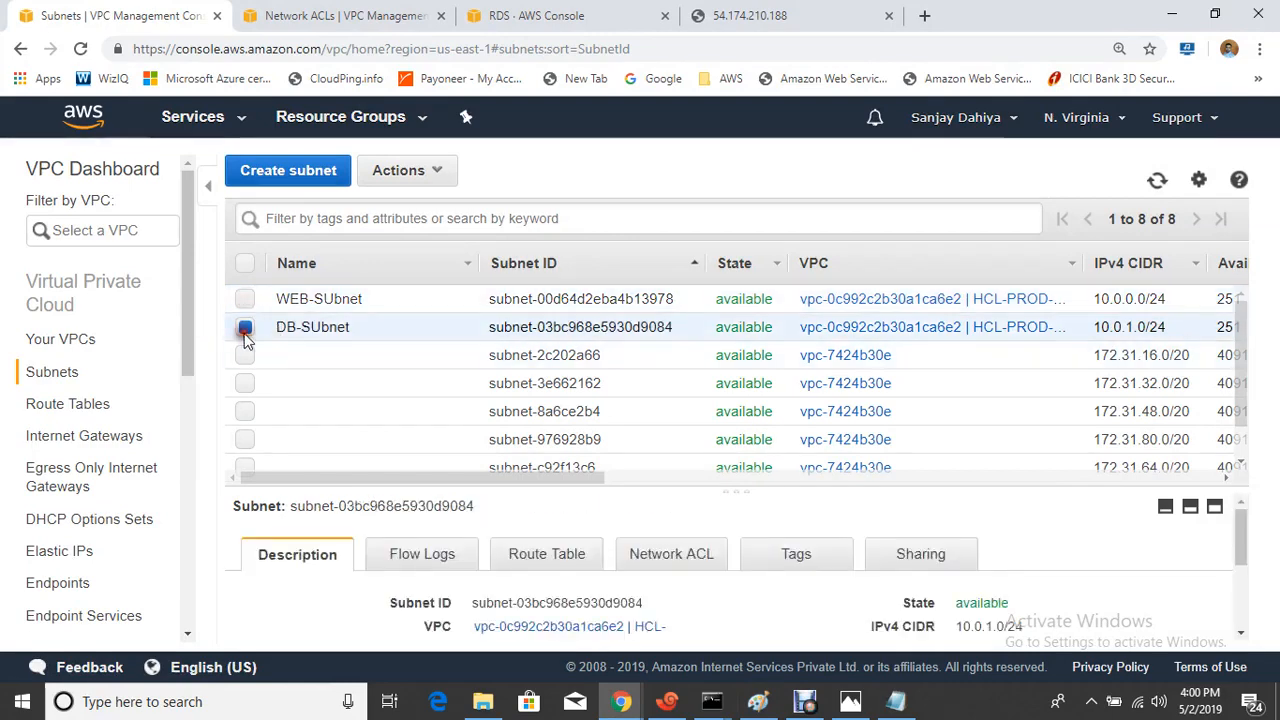
pyautogui.click(245, 328)
# - From the EC2 dashboard, start a new instance with the 64-bit (x86) Red Hat Enterprise Linux 7.6 image and the preselected instance type
pyautogui.click(80, 128)
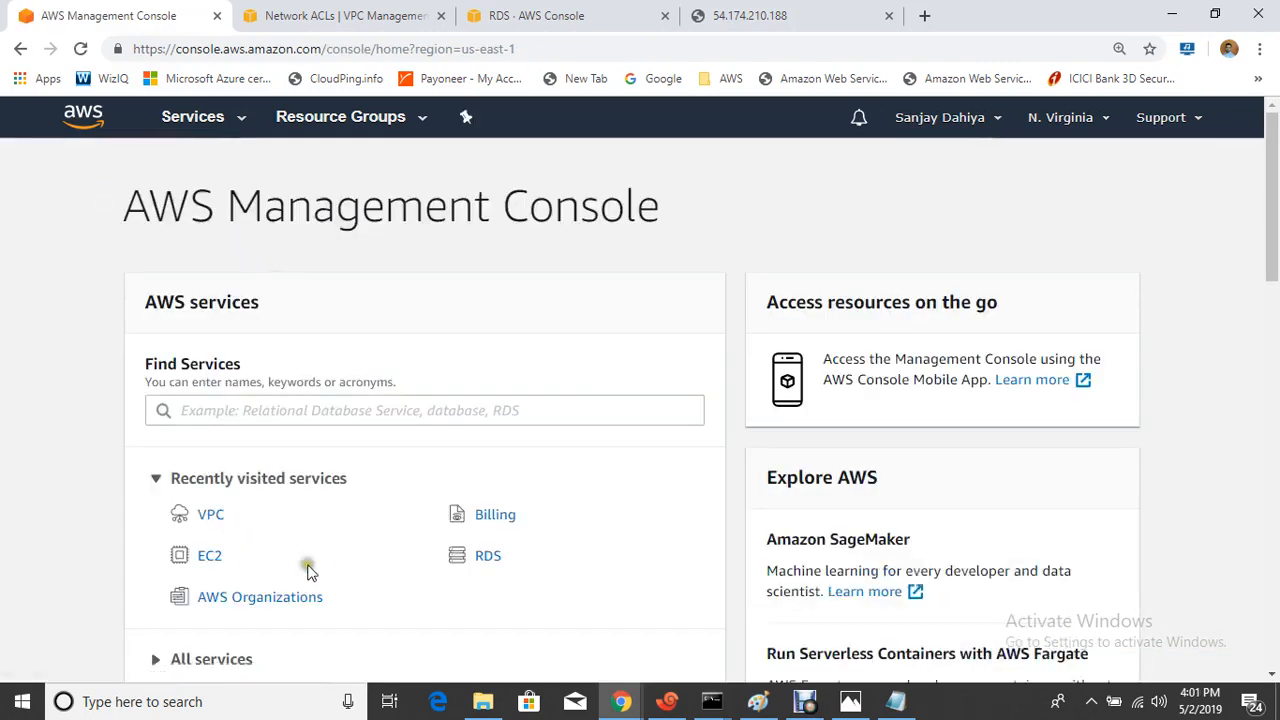
pyautogui.click(213, 556)
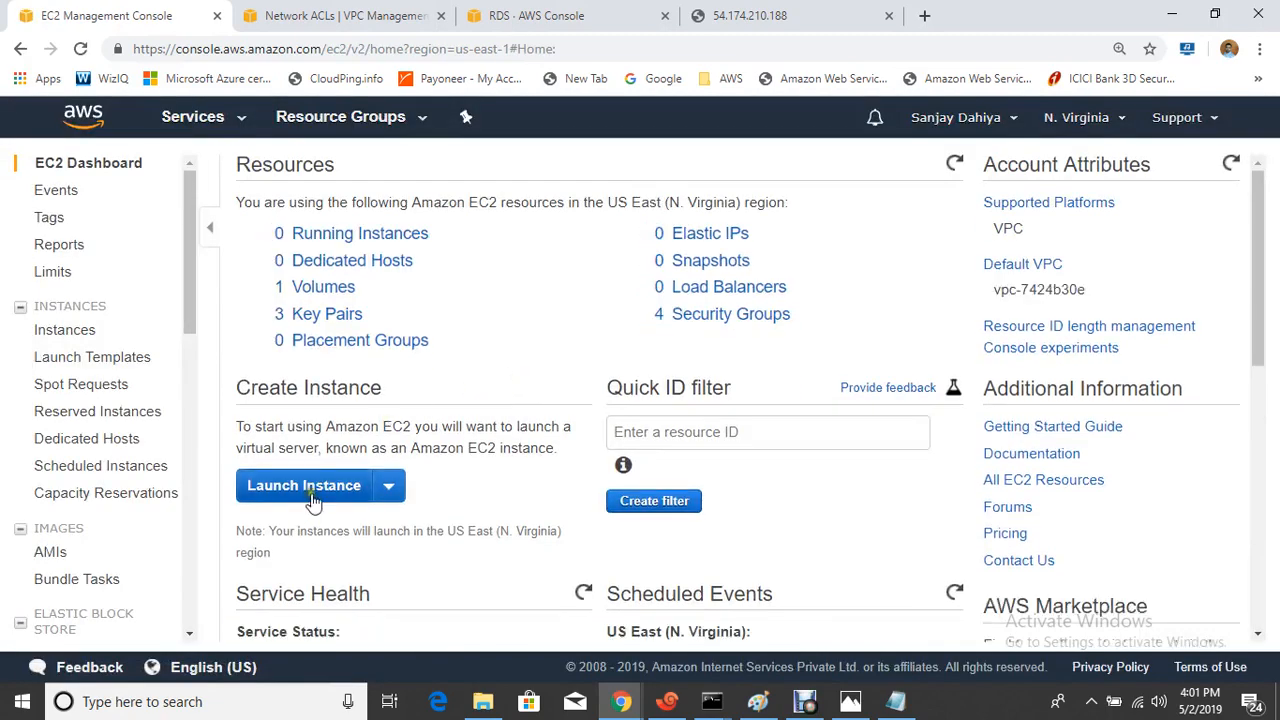
pyautogui.click(318, 488)
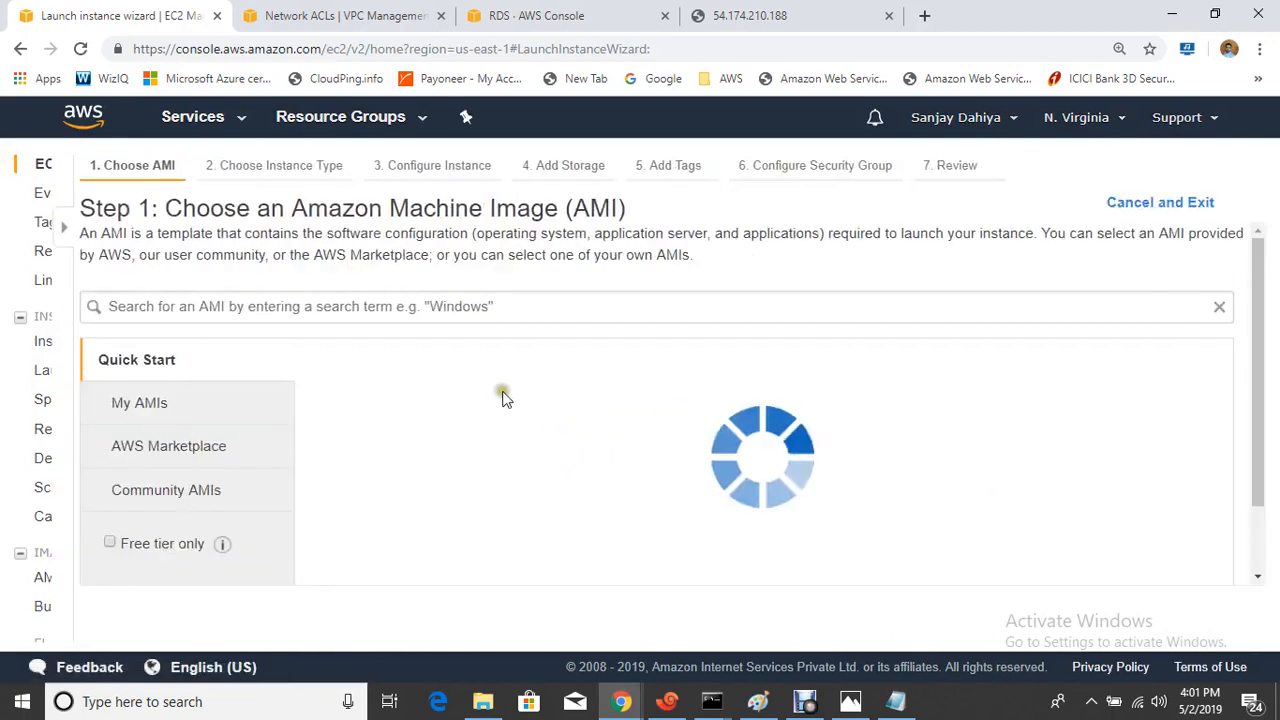
pyautogui.scroll(-4, 625, 396)
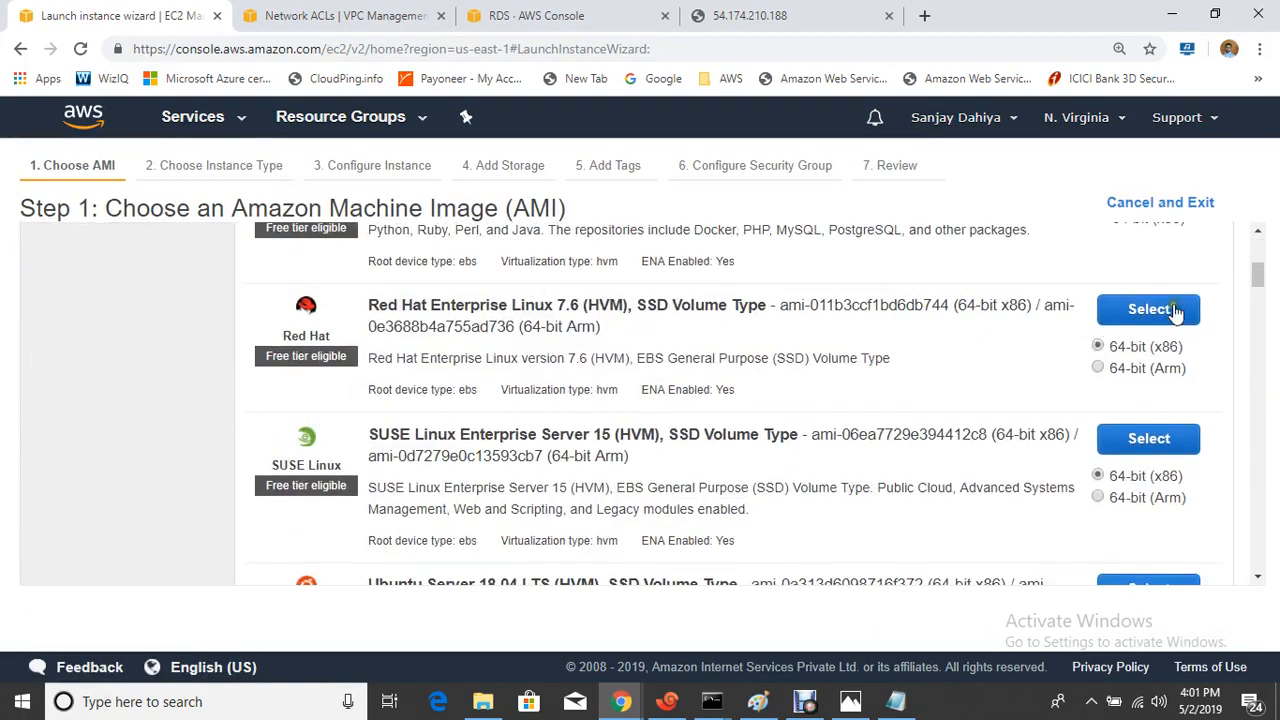
pyautogui.click(1177, 310)
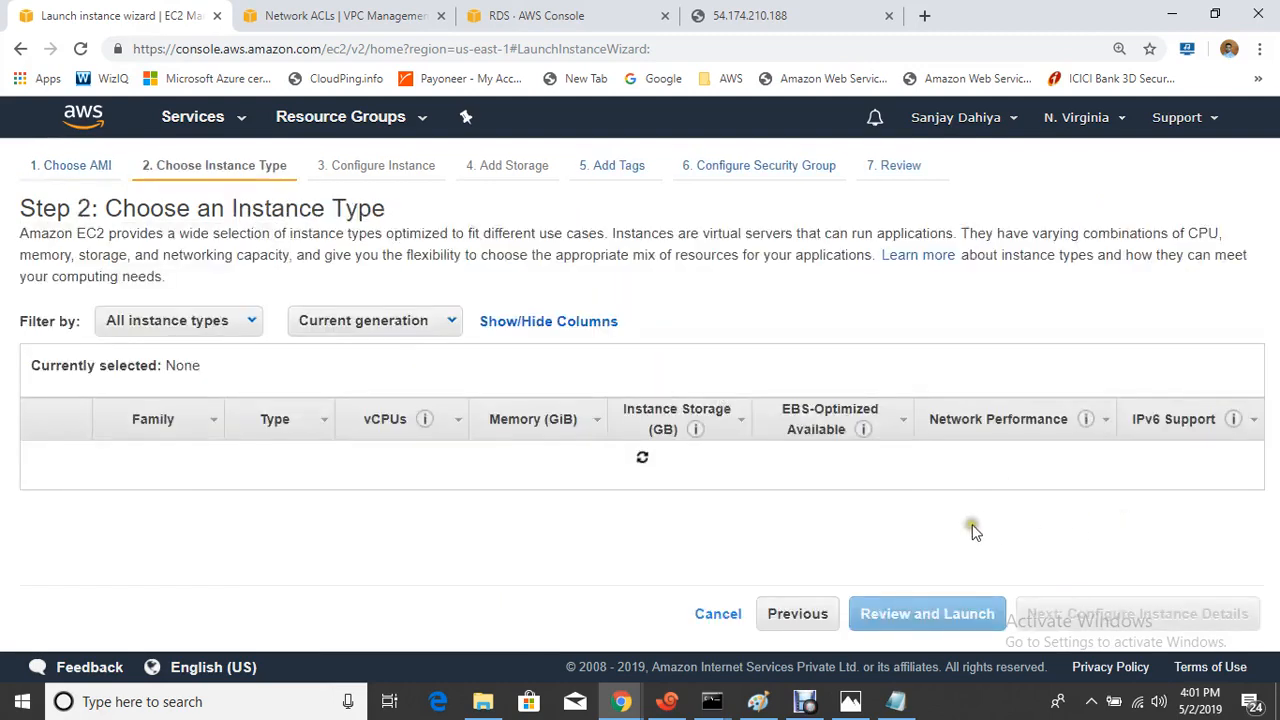
pyautogui.click(1157, 614)
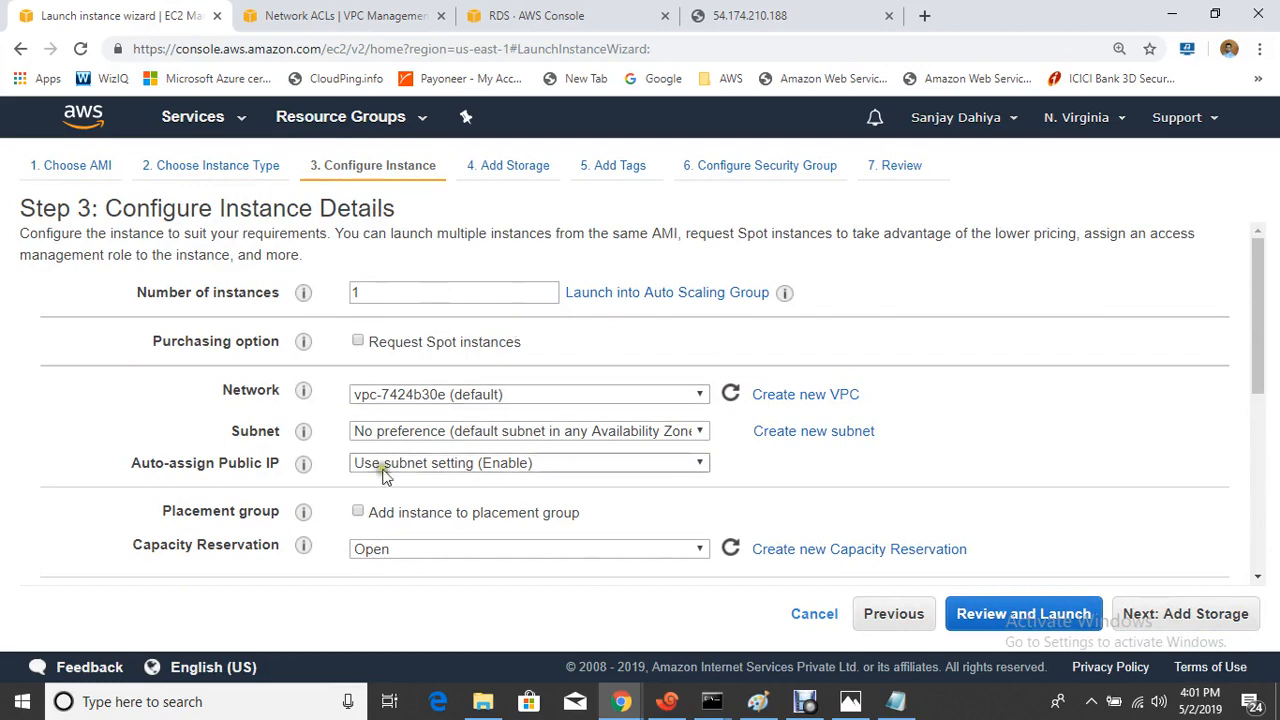
# - Place the instance in HCL-PROD-VPC on WEB-SUbnet and enable auto-assignment of a public IP
pyautogui.moveTo(303, 431)
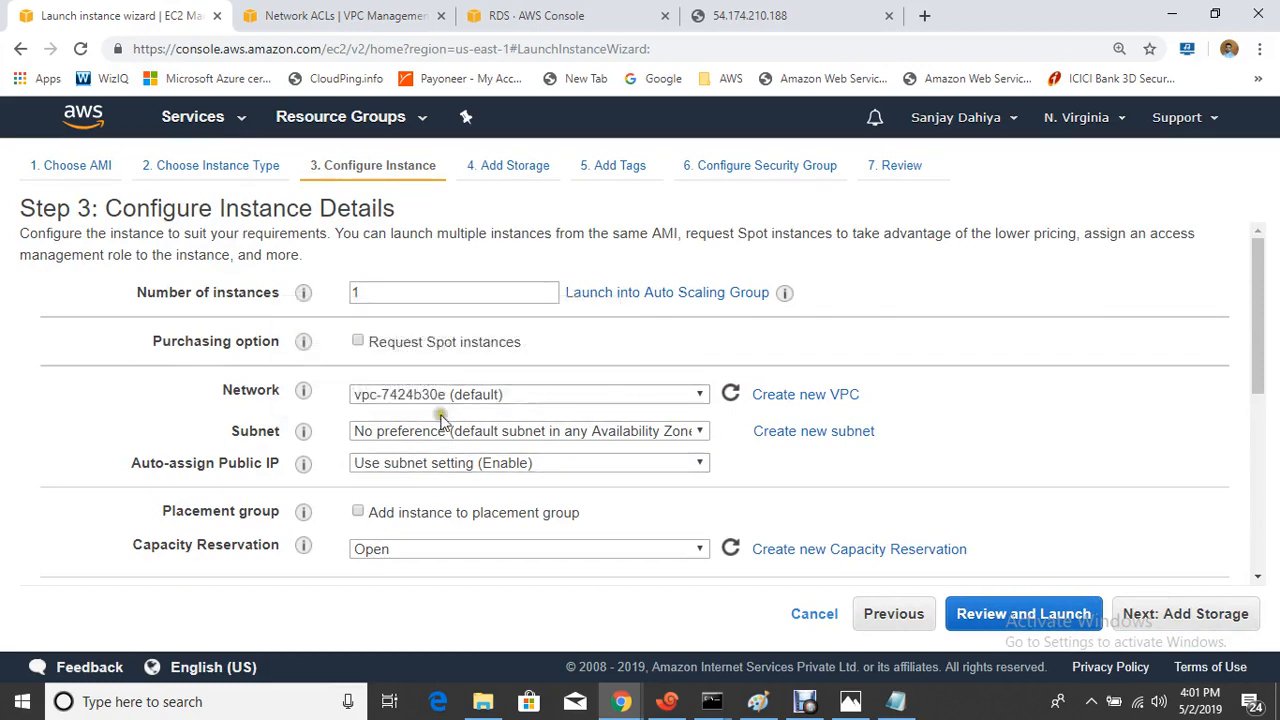
pyautogui.click(563, 396)
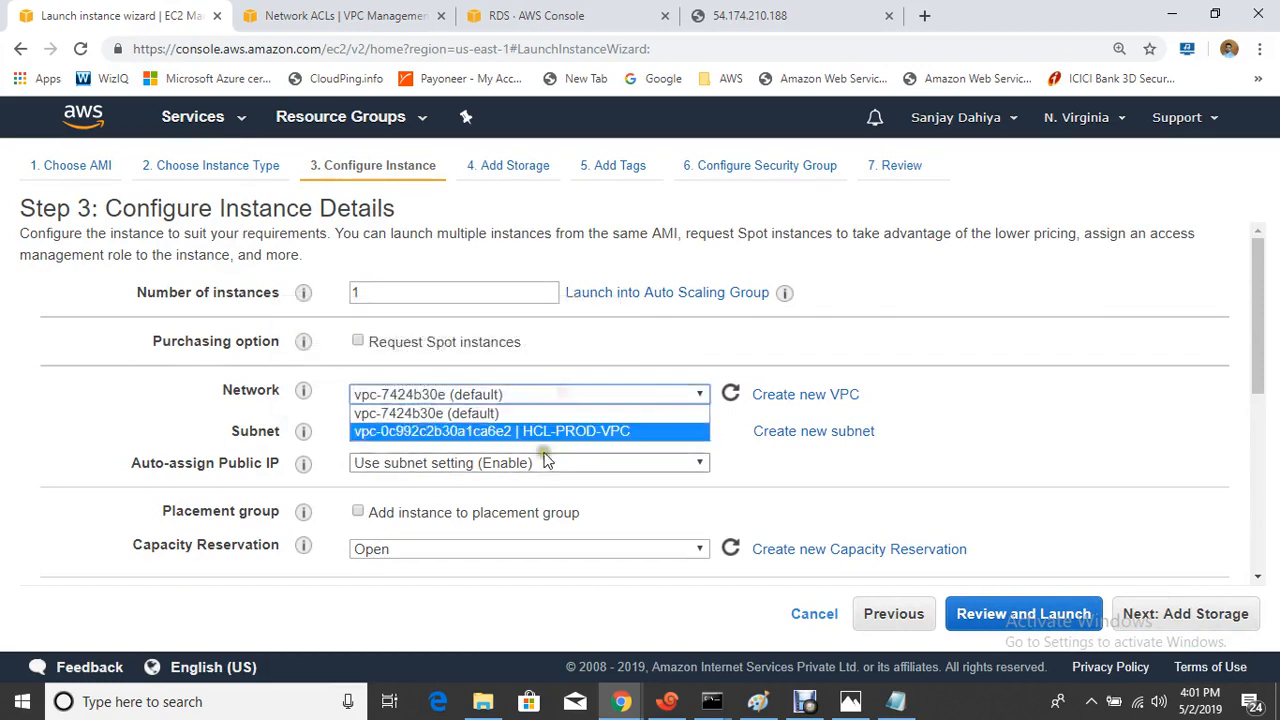
pyautogui.click(494, 435)
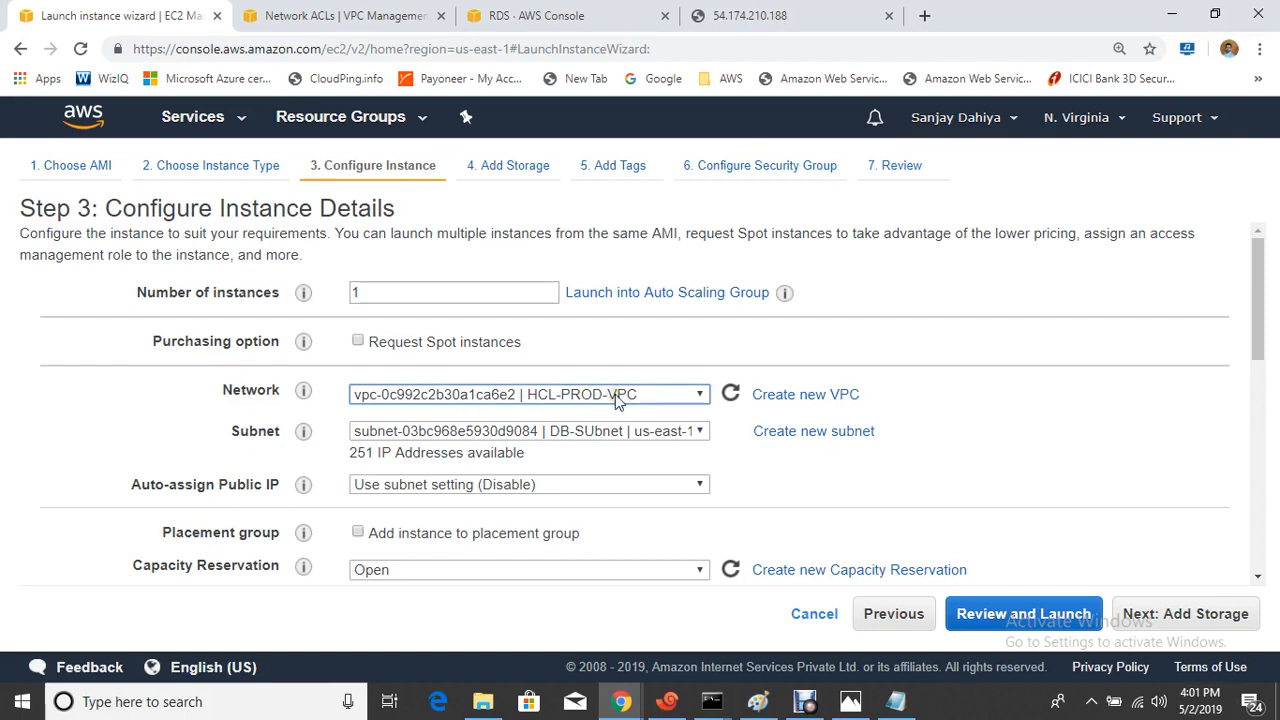
pyautogui.click(508, 432)
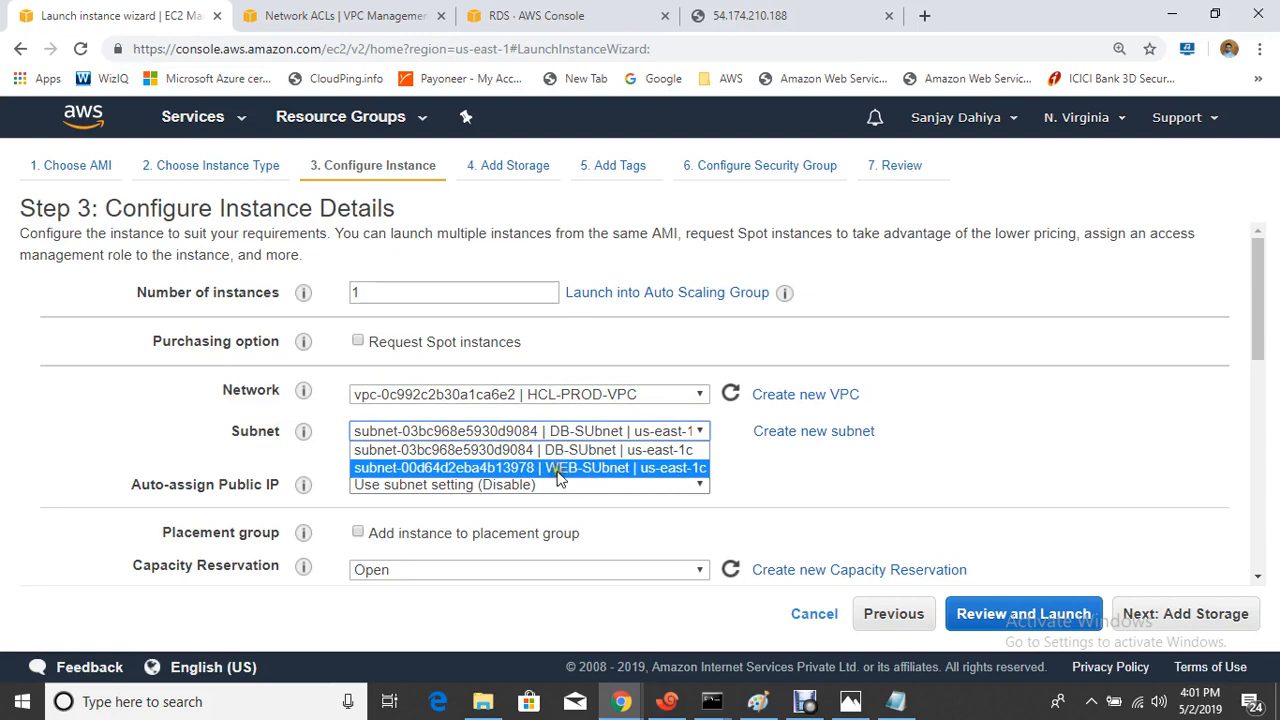
pyautogui.click(558, 468)
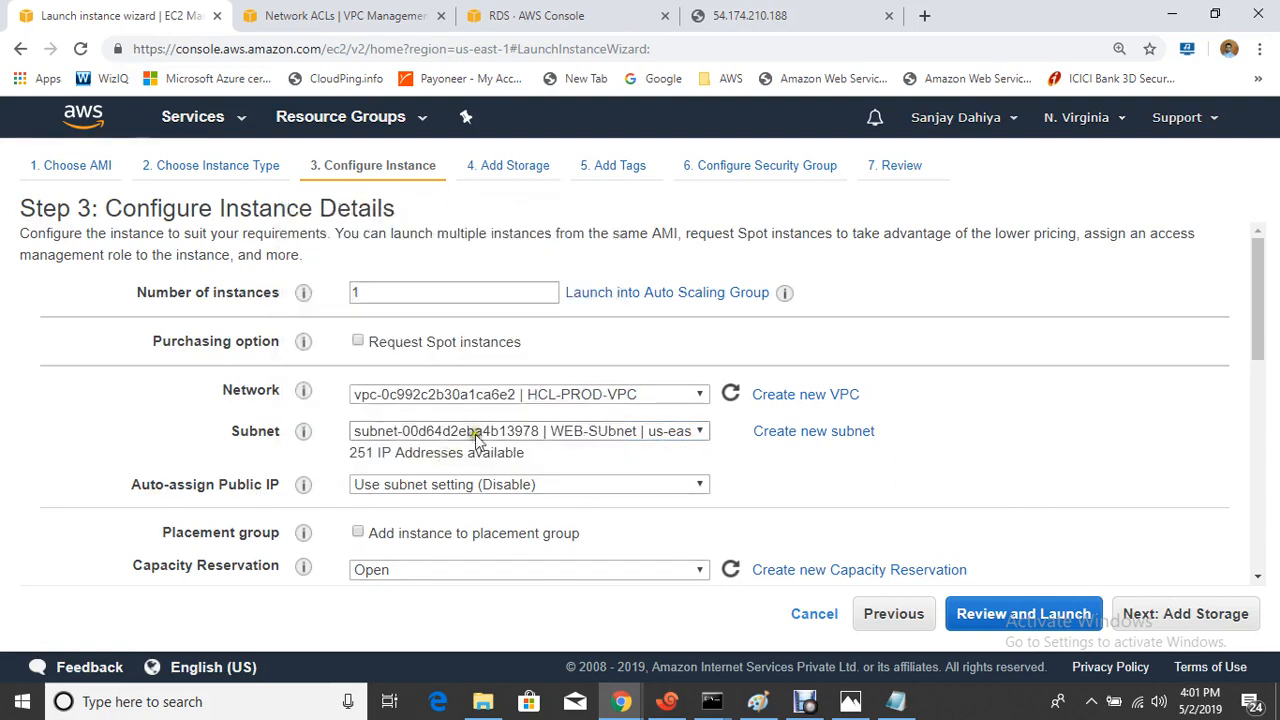
pyautogui.click(583, 486)
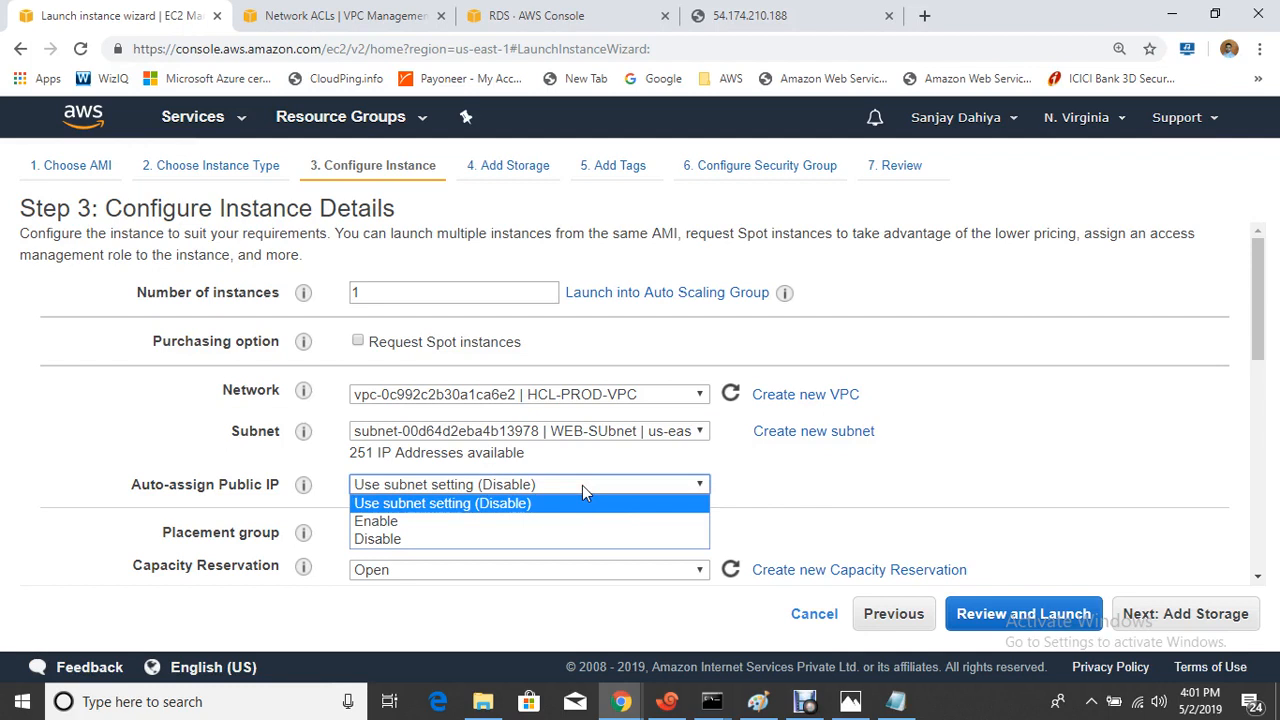
pyautogui.click(416, 521)
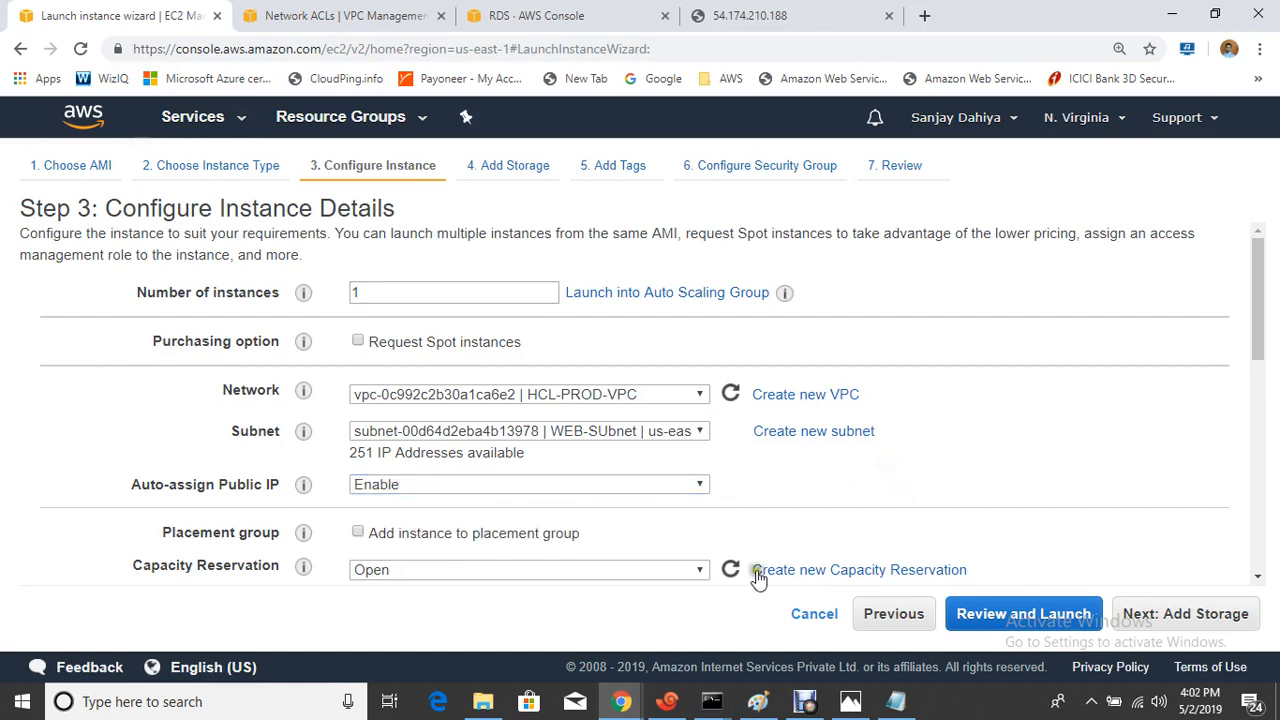
# - Keep the default storage and add a tag with key Name and value Web-Server
pyautogui.click(1237, 614)
pyautogui.click(1195, 616)
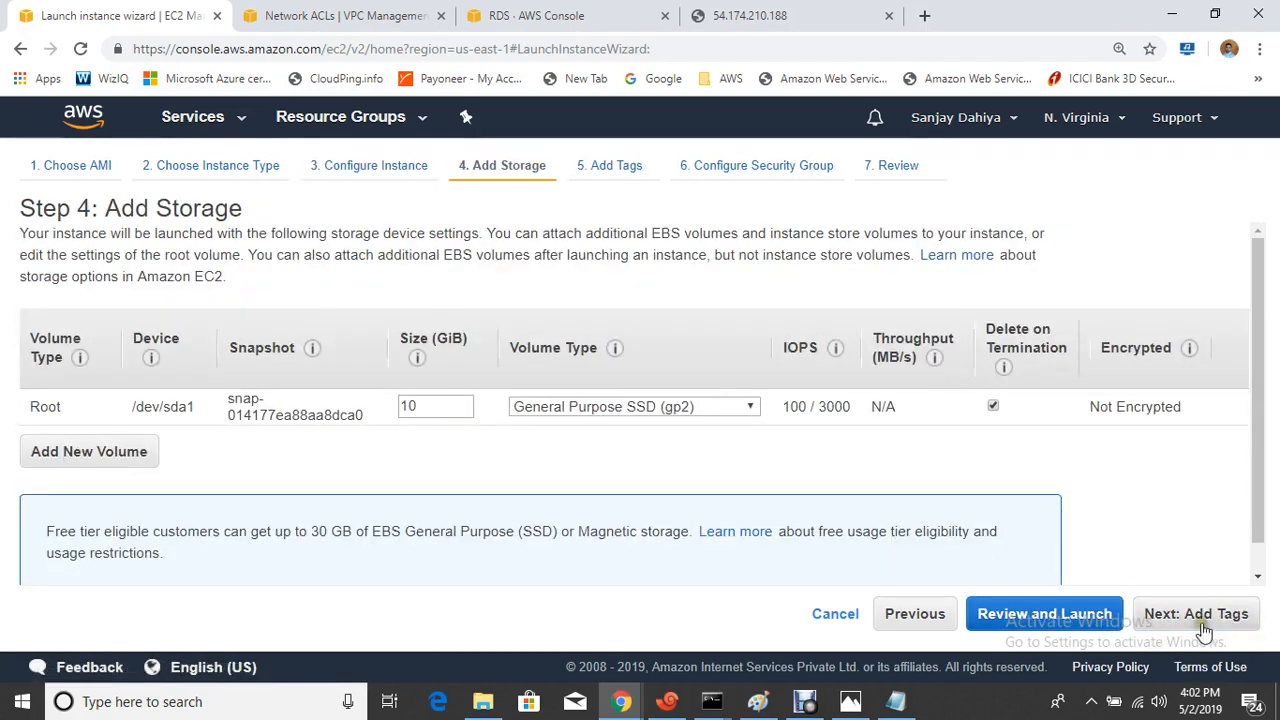
pyautogui.click(55, 491)
pyautogui.write('Name')
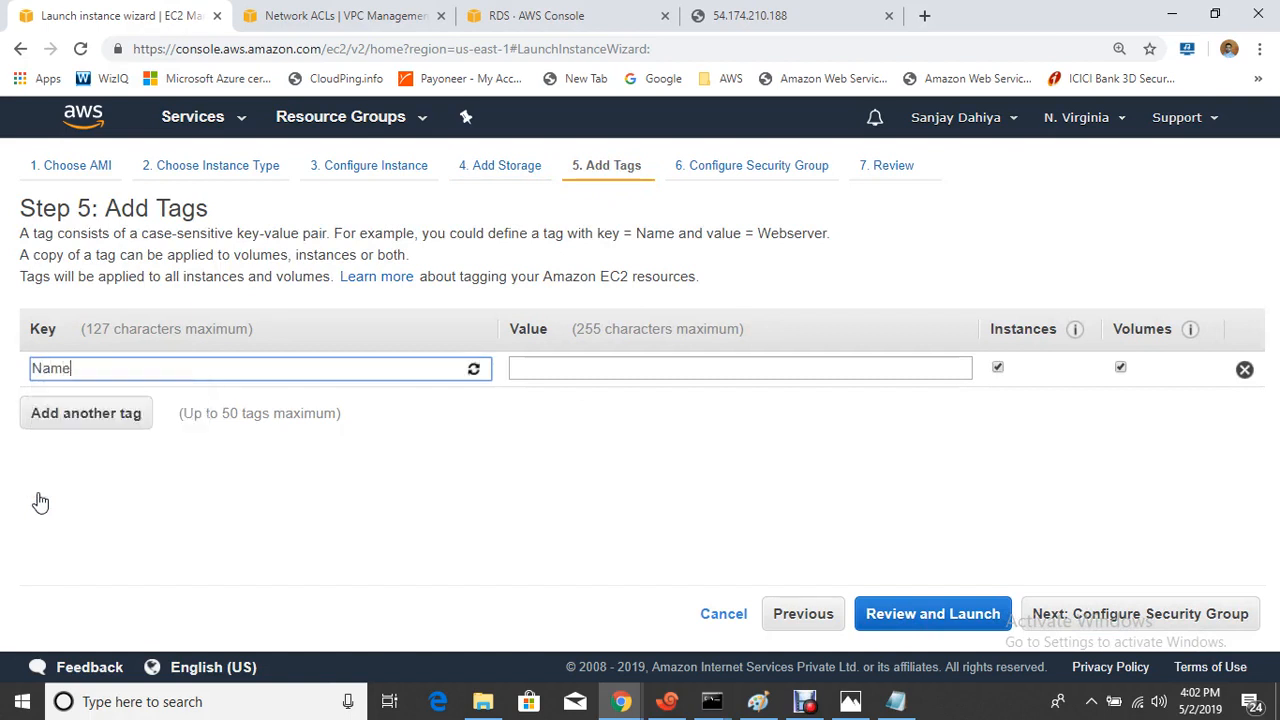
pyautogui.press('Tab')
pyautogui.write('Web-')
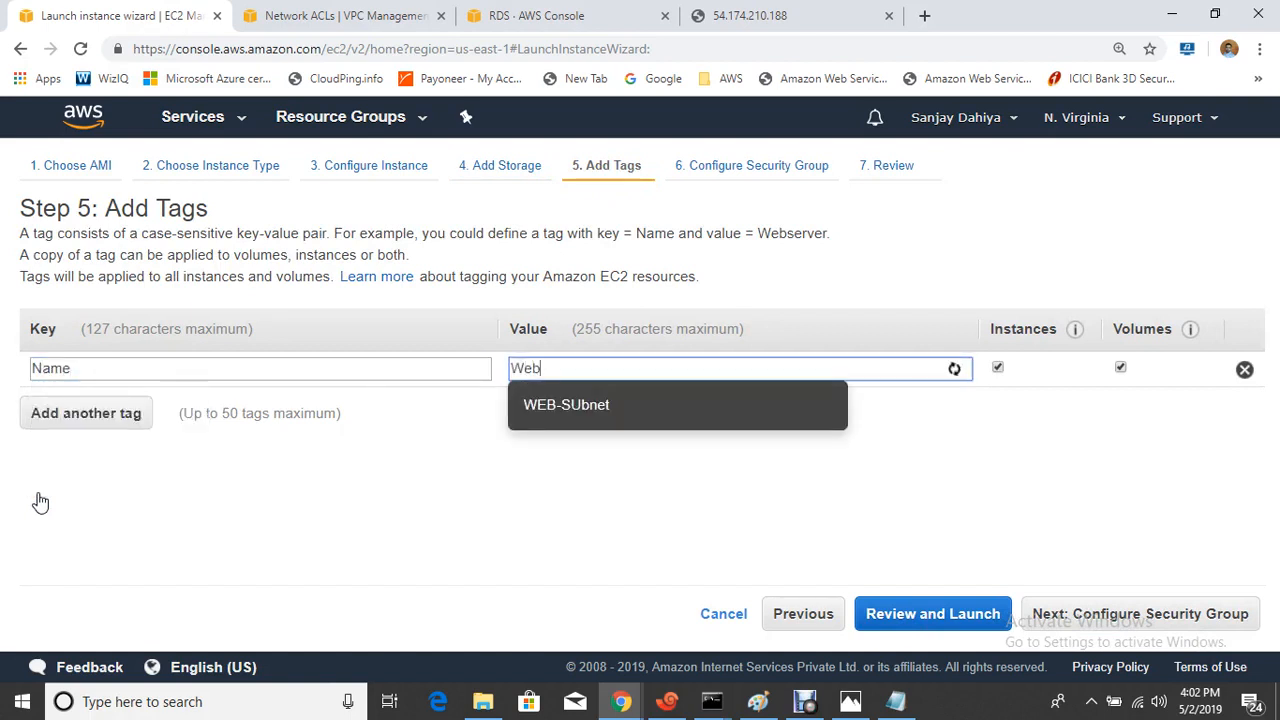
pyautogui.click(583, 524)
# - Launch the instance with the default new security group and the existing key pair master, and open the instances list
pyautogui.click(1172, 614)
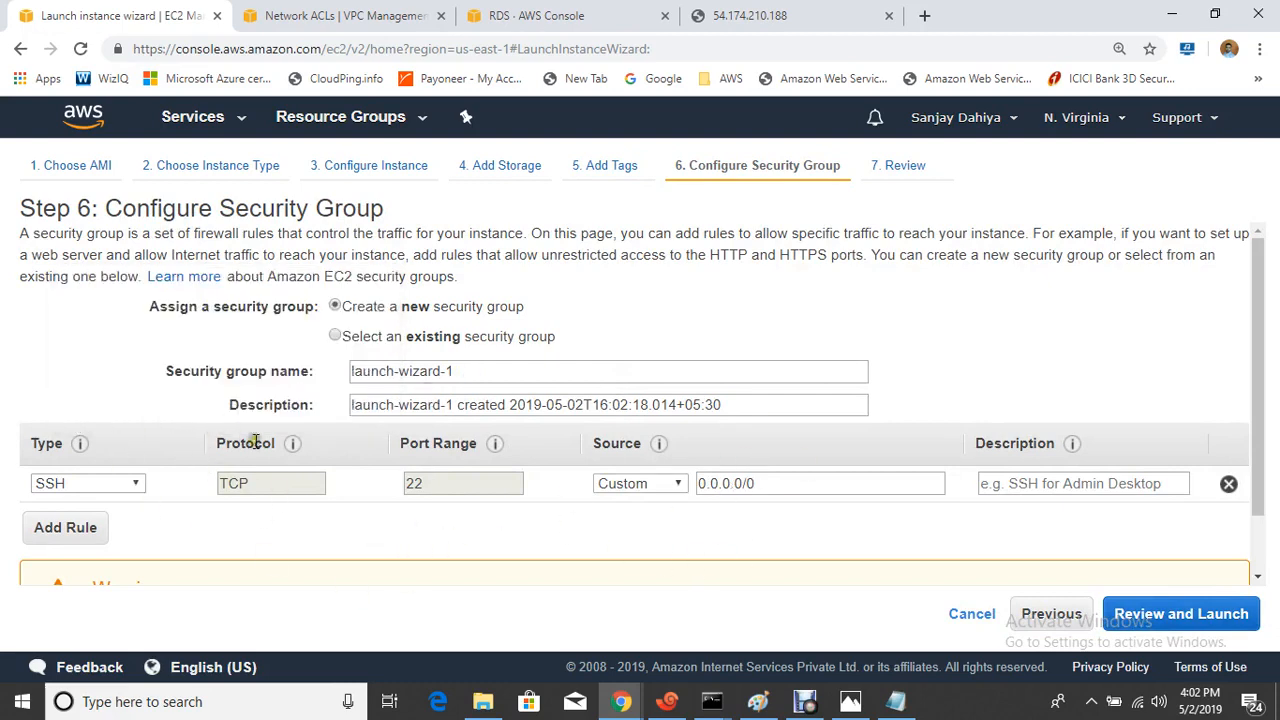
pyautogui.click(1181, 614)
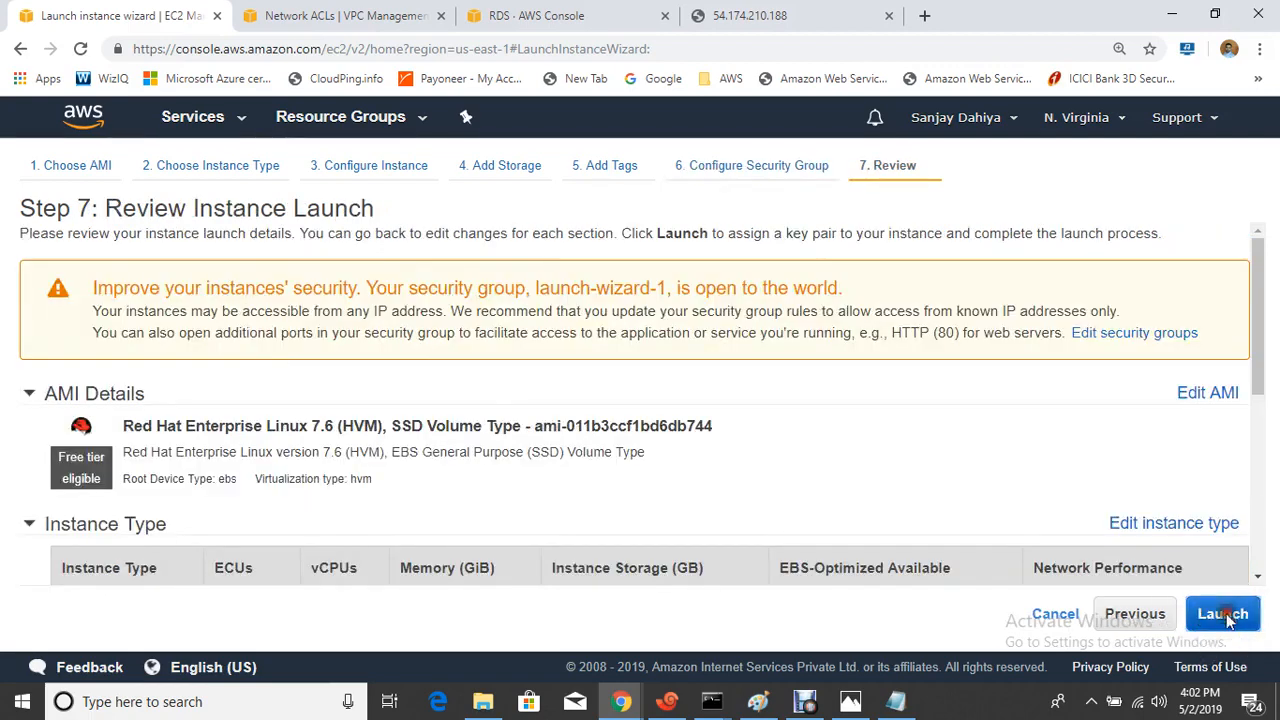
pyautogui.click(1222, 614)
pyautogui.click(472, 459)
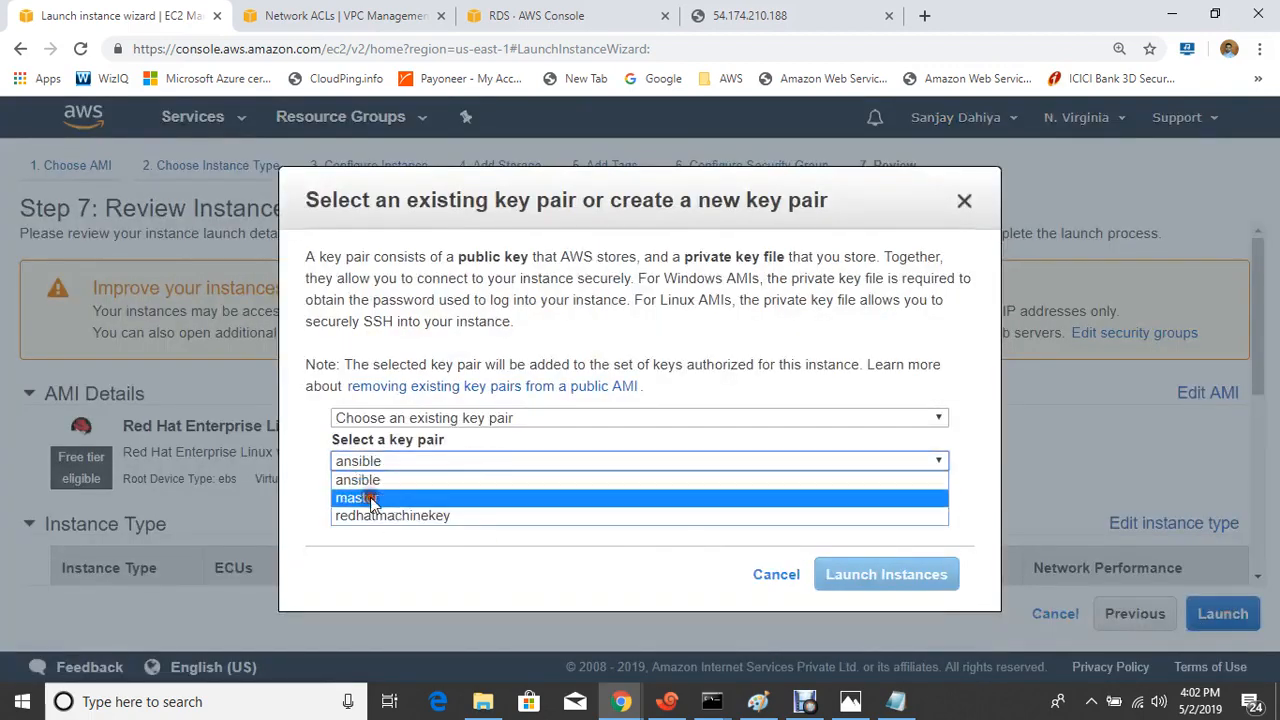
pyautogui.click(366, 498)
pyautogui.click(377, 497)
pyautogui.click(848, 580)
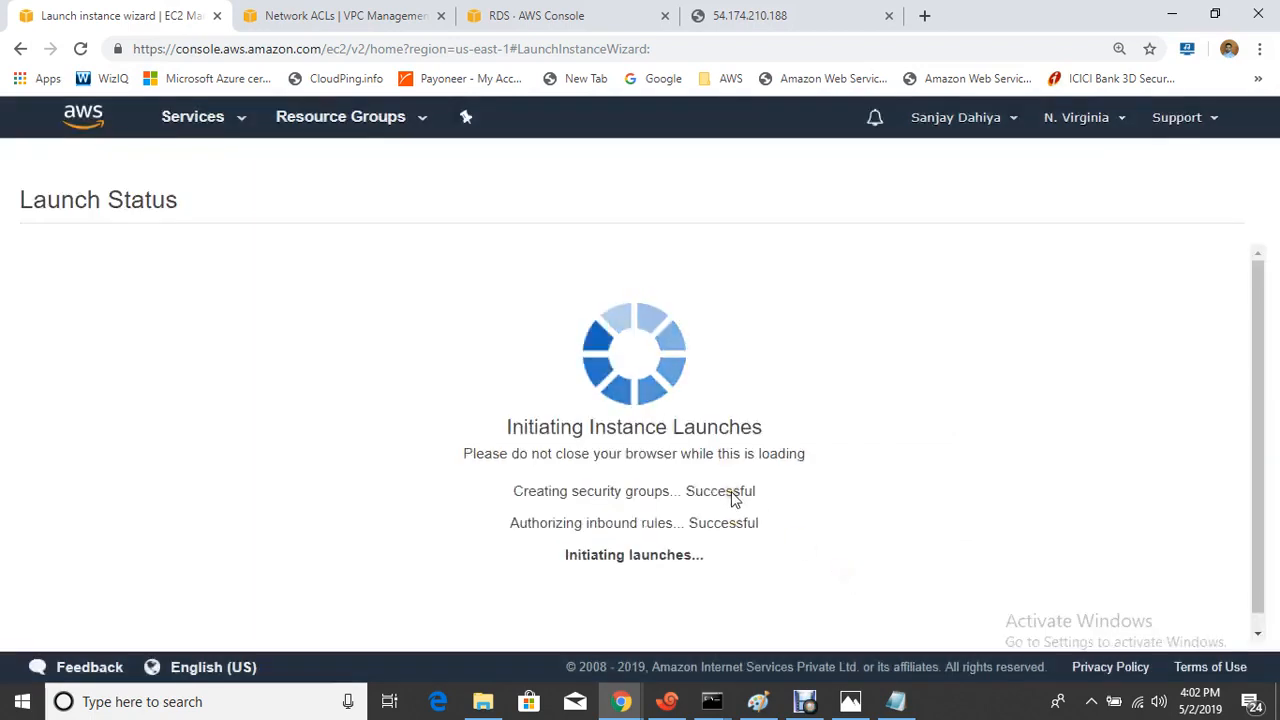
pyautogui.scroll(-4, 1256, 408)
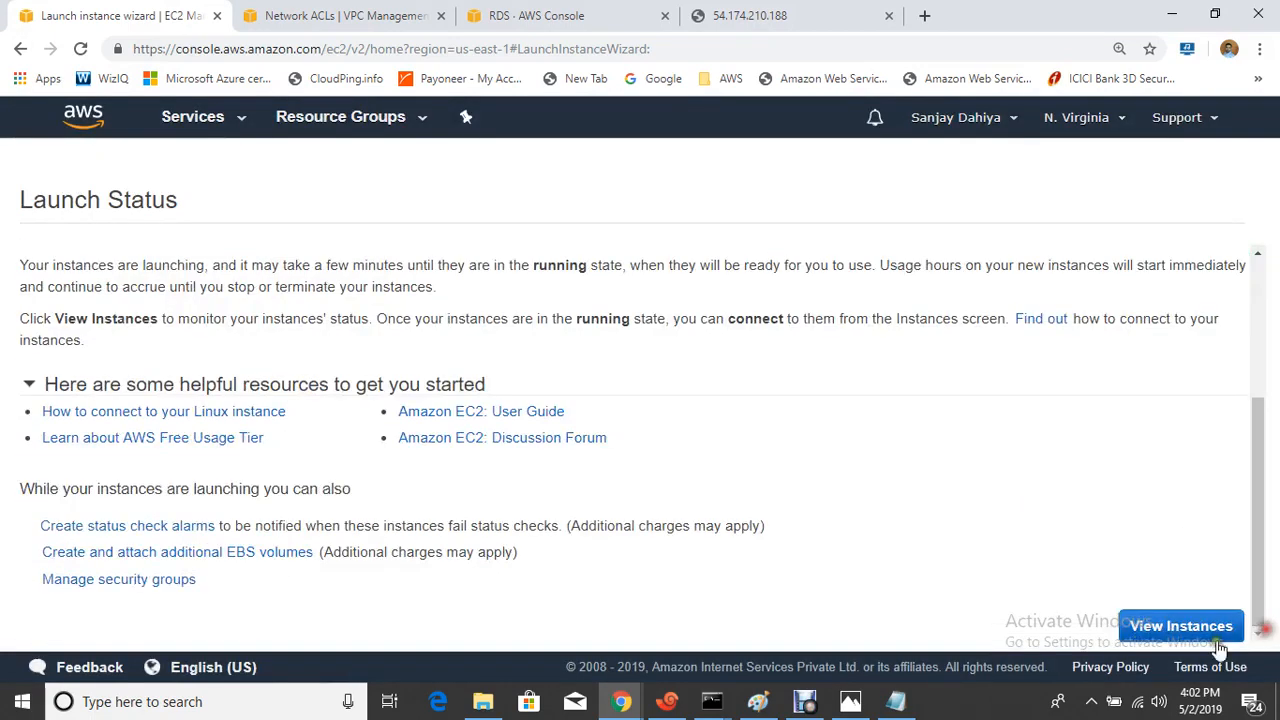
pyautogui.click(1195, 623)
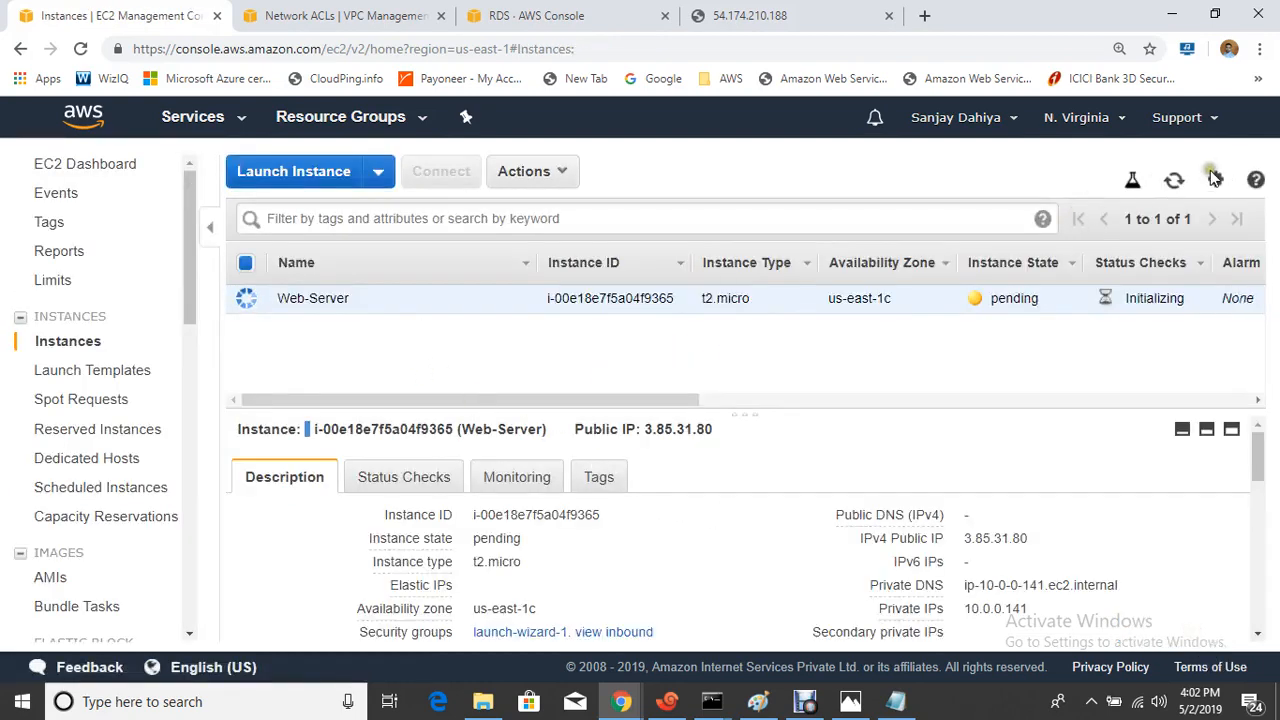
# - Start another instance with the 64-bit (x86) Red Hat Enterprise Linux 7.6 image and the preselected t2.micro type
pyautogui.click(1174, 180)
pyautogui.click(310, 172)
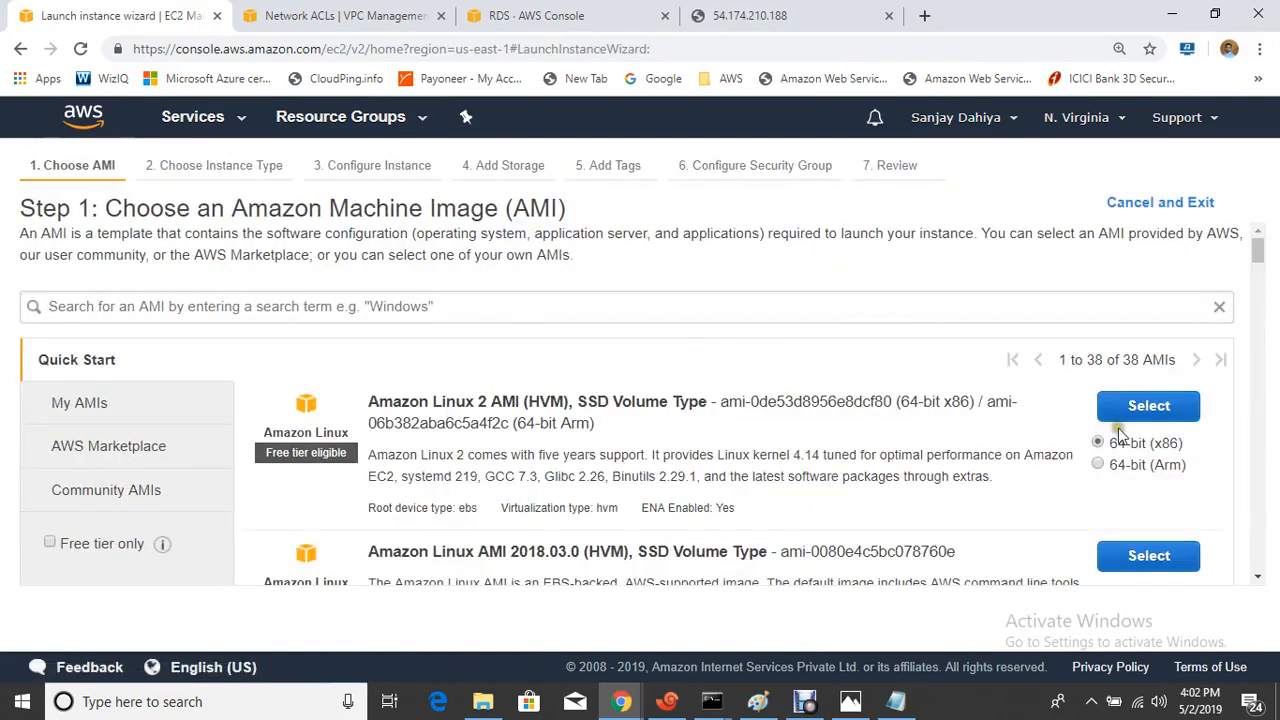
pyautogui.scroll(-5, 1118, 432)
pyautogui.scroll(3, 1117, 380)
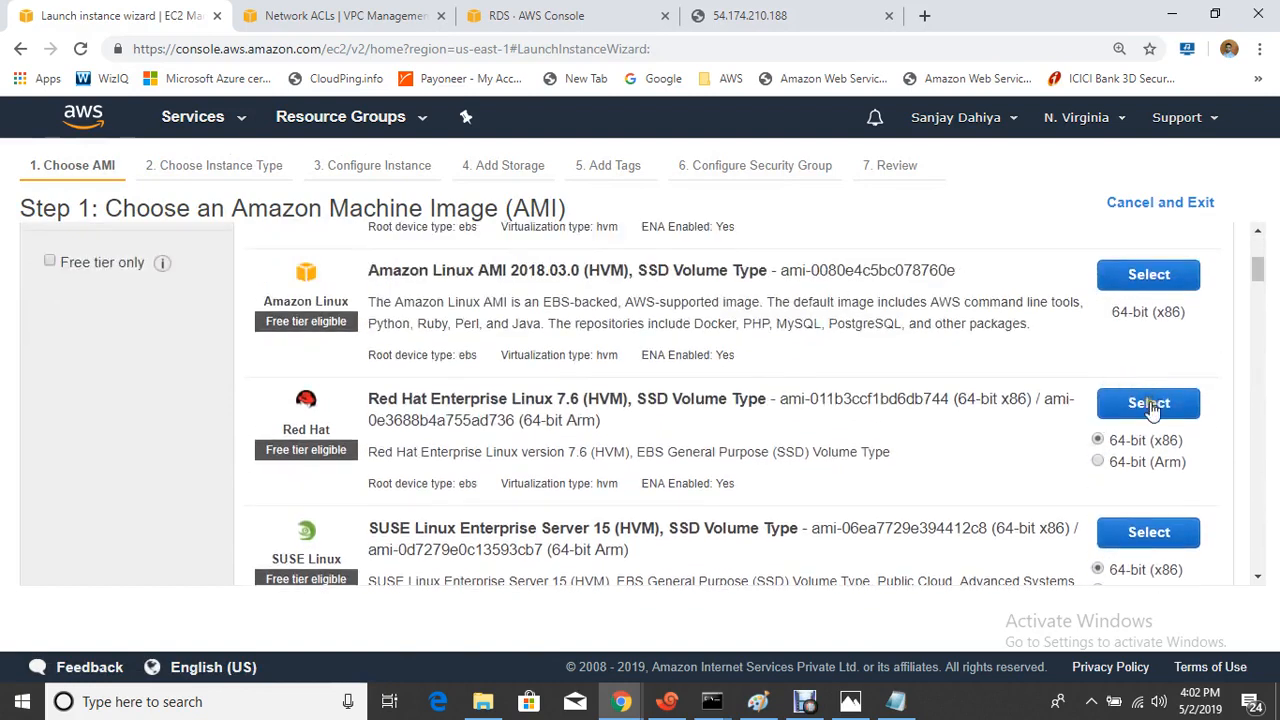
pyautogui.click(1151, 405)
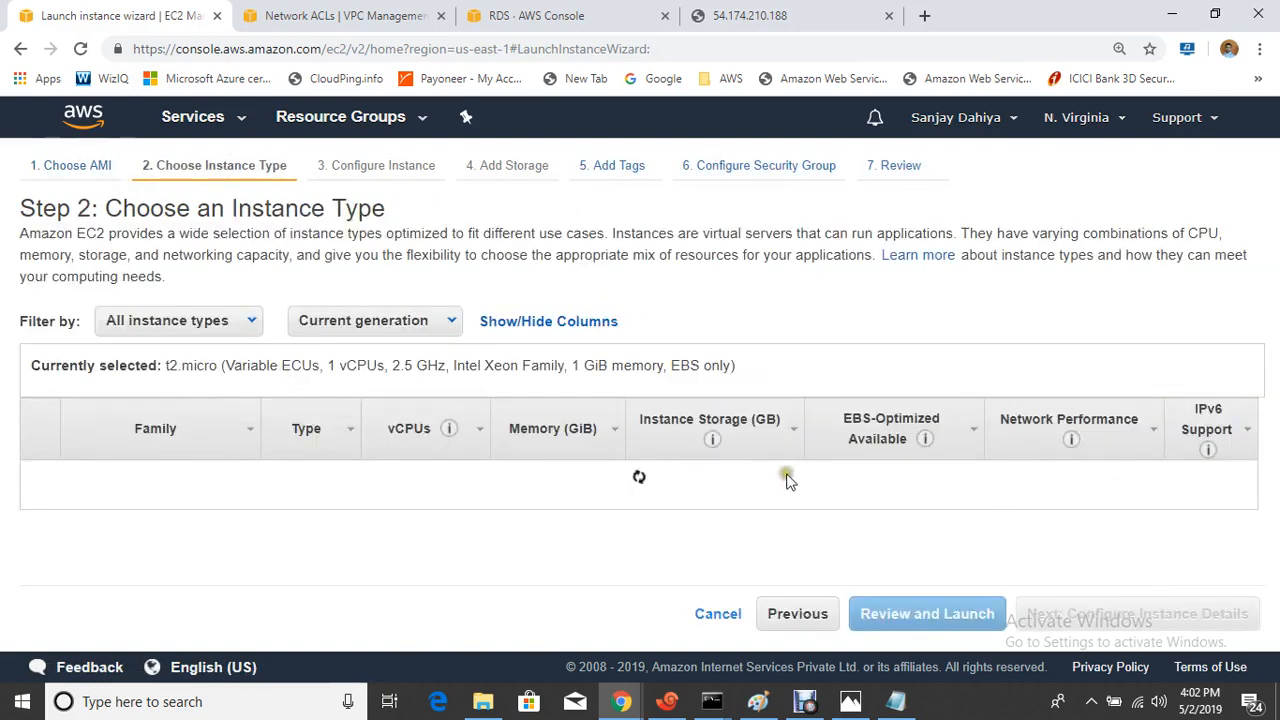
pyautogui.click(1128, 616)
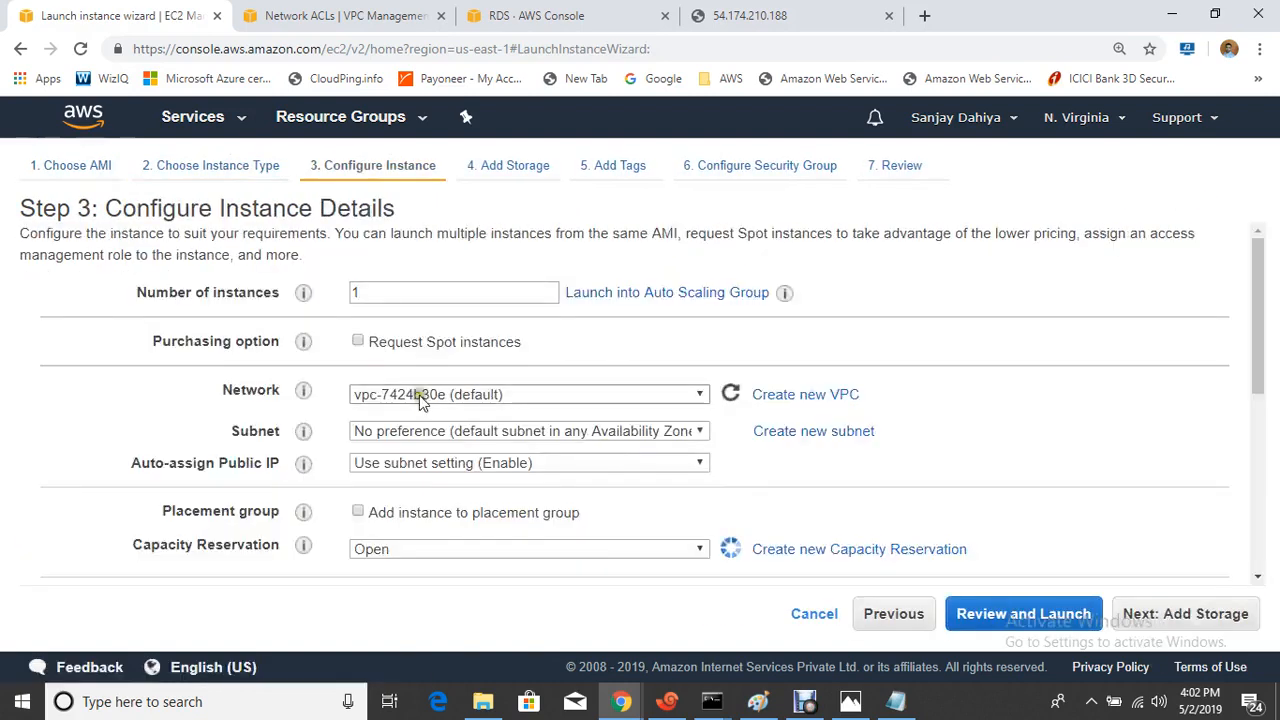
# - Place the instance in HCL-PROD-VPC on DB-SUbnet, leaving public IP assignment at the subnet setting
pyautogui.click(424, 395)
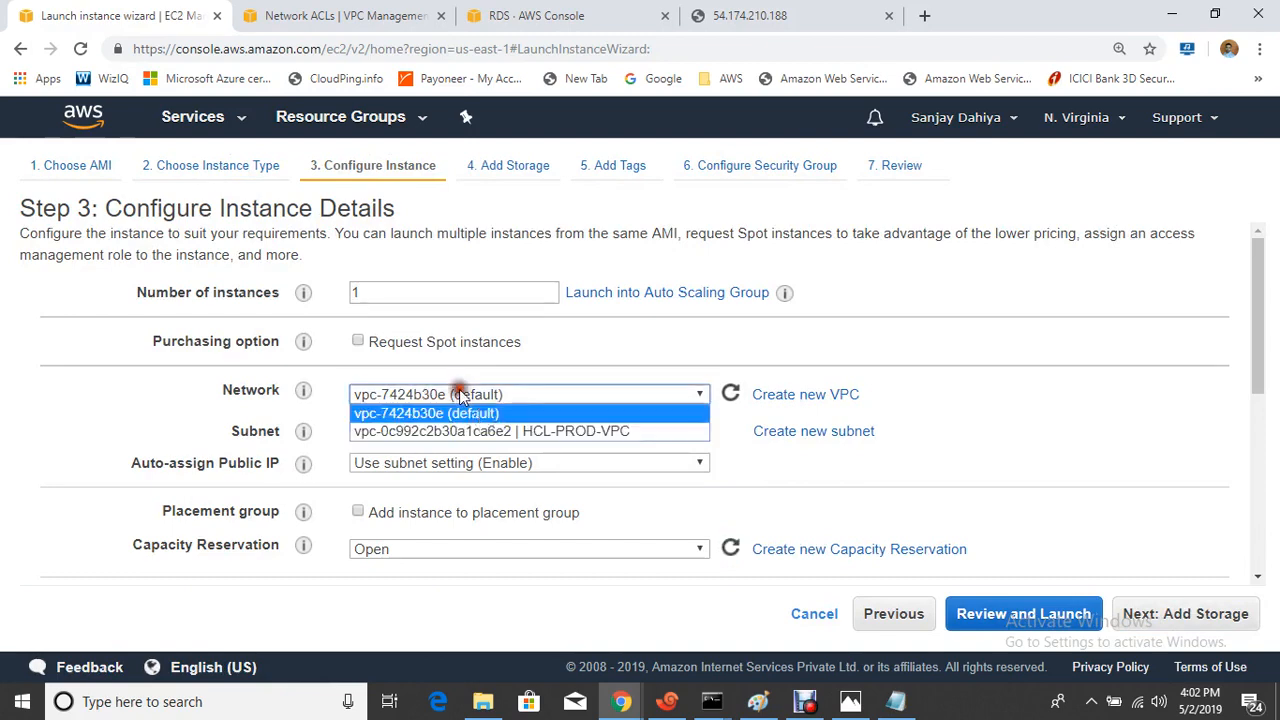
pyautogui.click(535, 433)
pyautogui.click(560, 430)
pyautogui.click(565, 450)
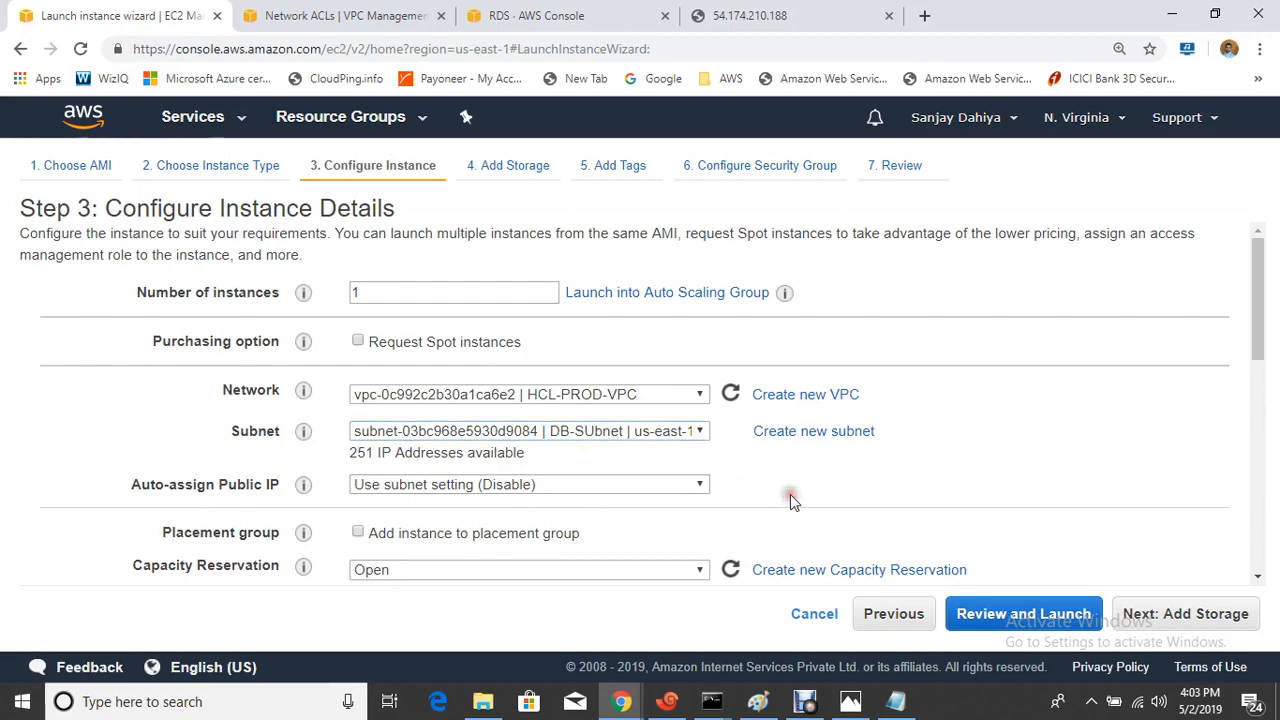
pyautogui.click(1183, 620)
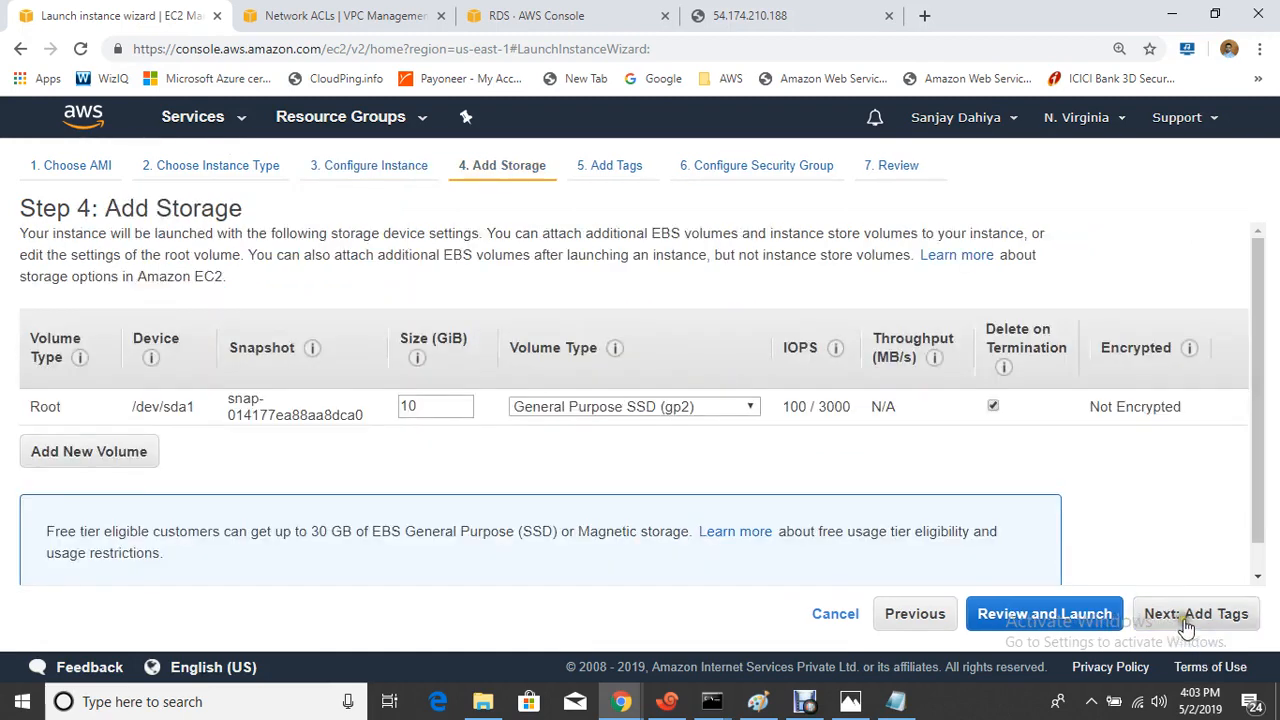
# - Keep the default storage and add a tag with key Name and value DB-Server
pyautogui.click(1186, 626)
pyautogui.click(96, 495)
pyautogui.write('N')
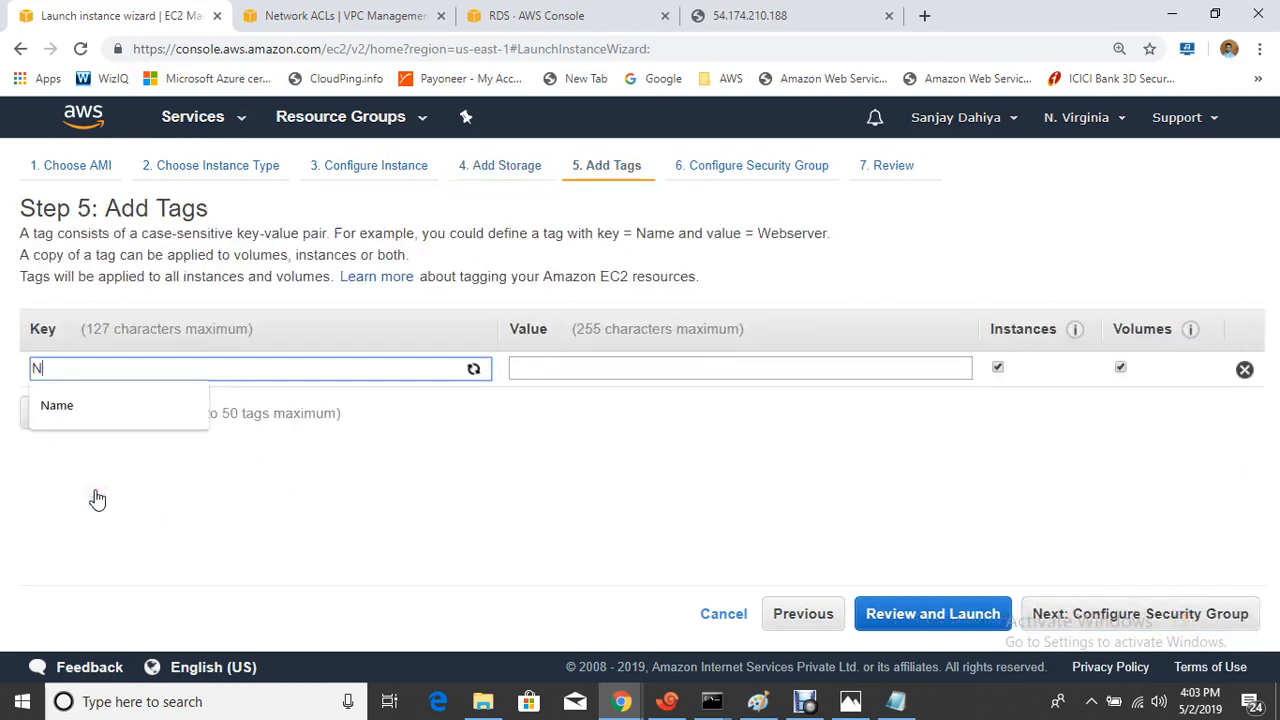
pyautogui.write('ame')
pyautogui.press('Tab')
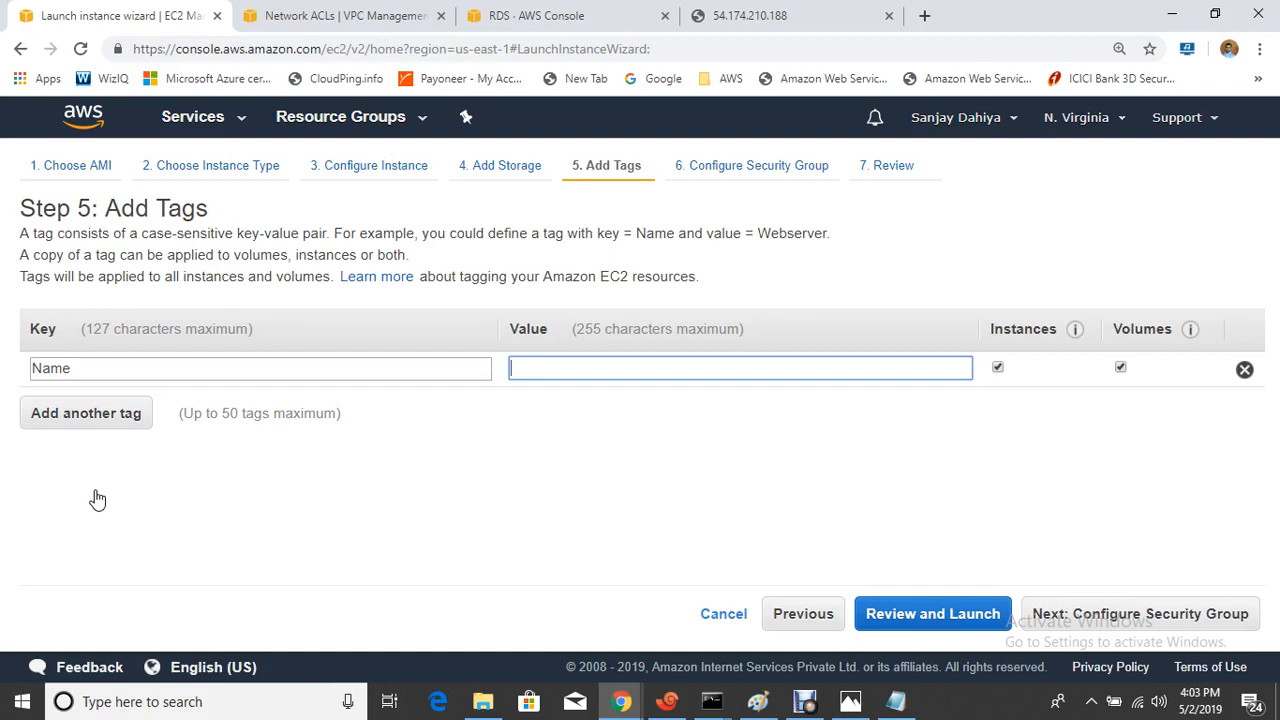
pyautogui.write('DB-Server')
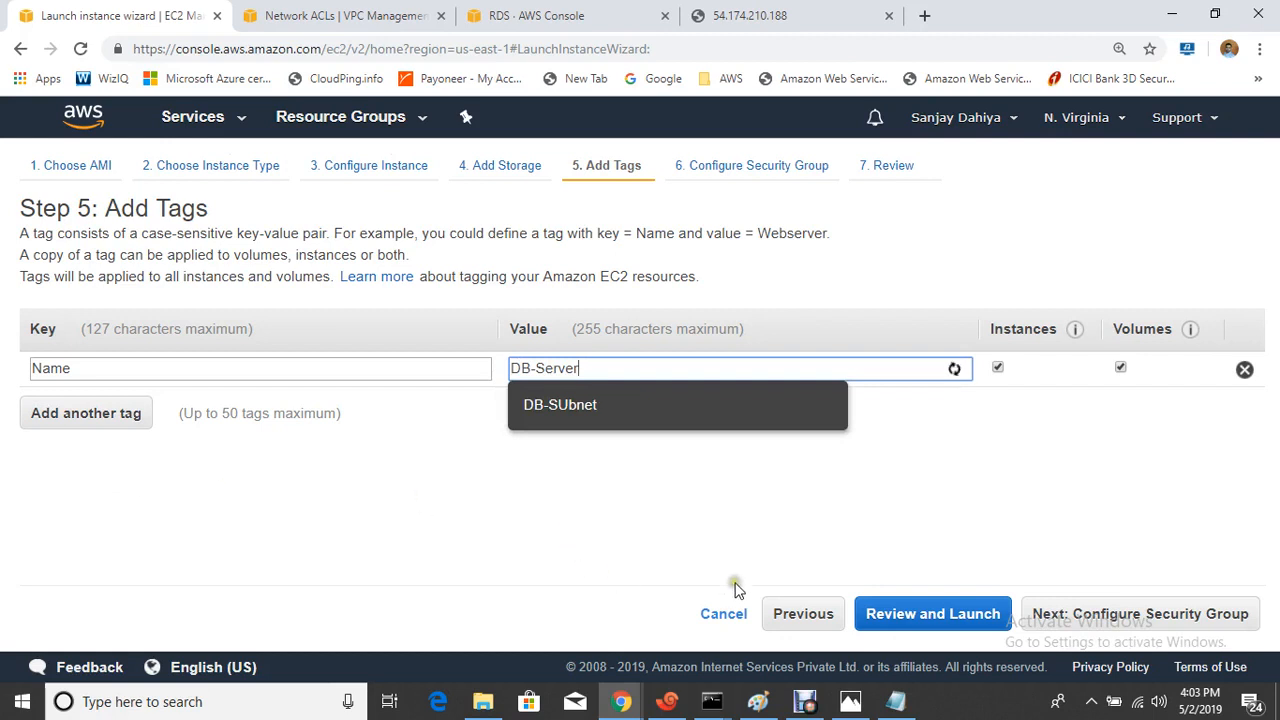
pyautogui.click(893, 505)
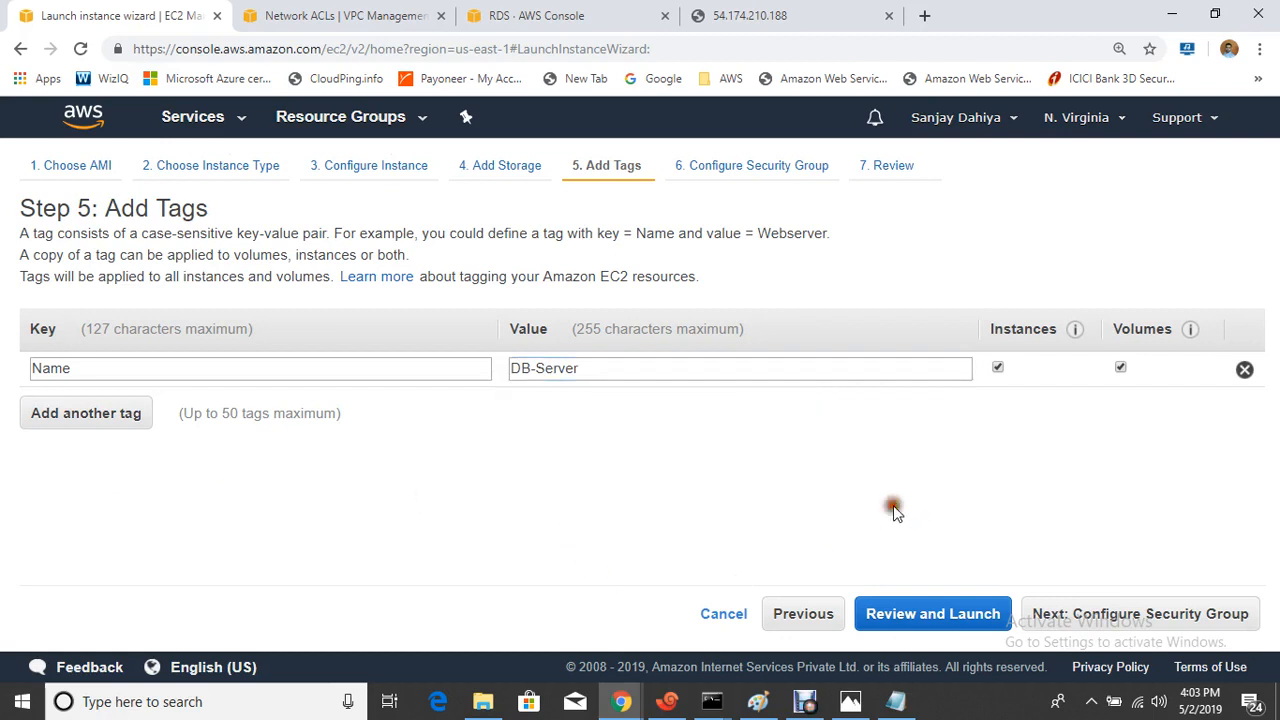
# - Launch the DB-Server instance with the default new security group and the existing key pair master, and open the instances list
pyautogui.click(1060, 612)
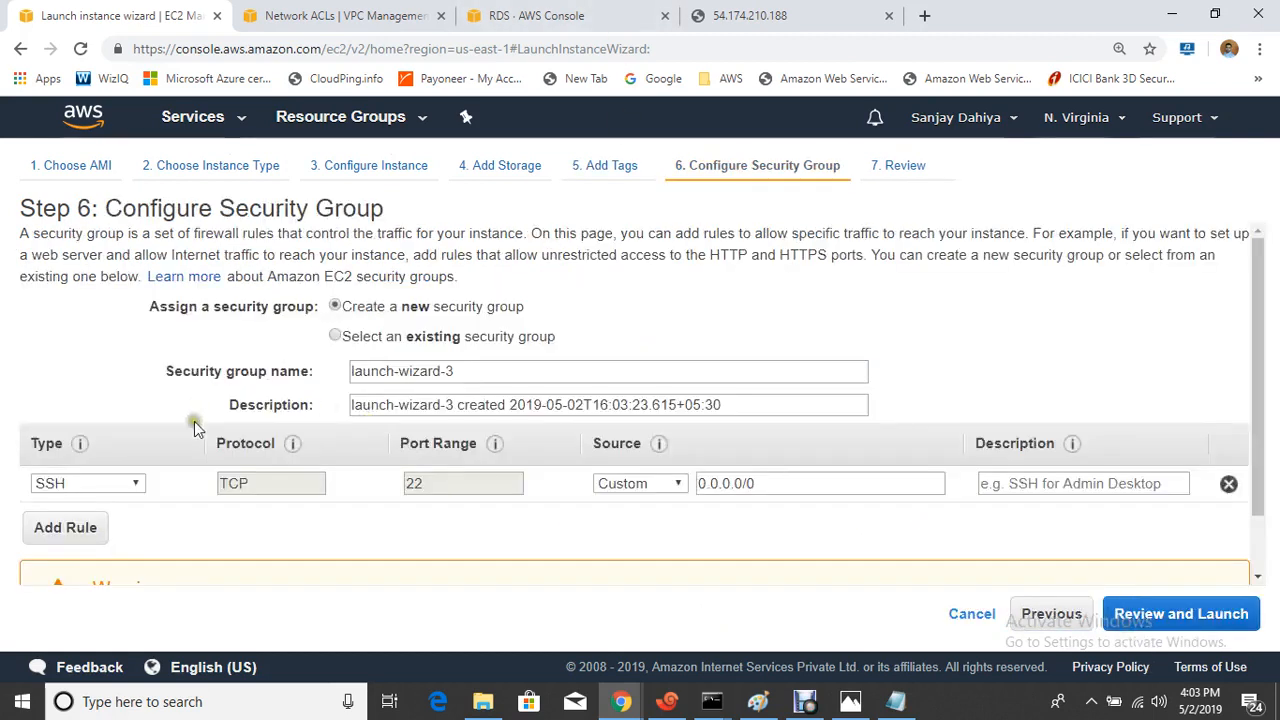
pyautogui.click(1155, 614)
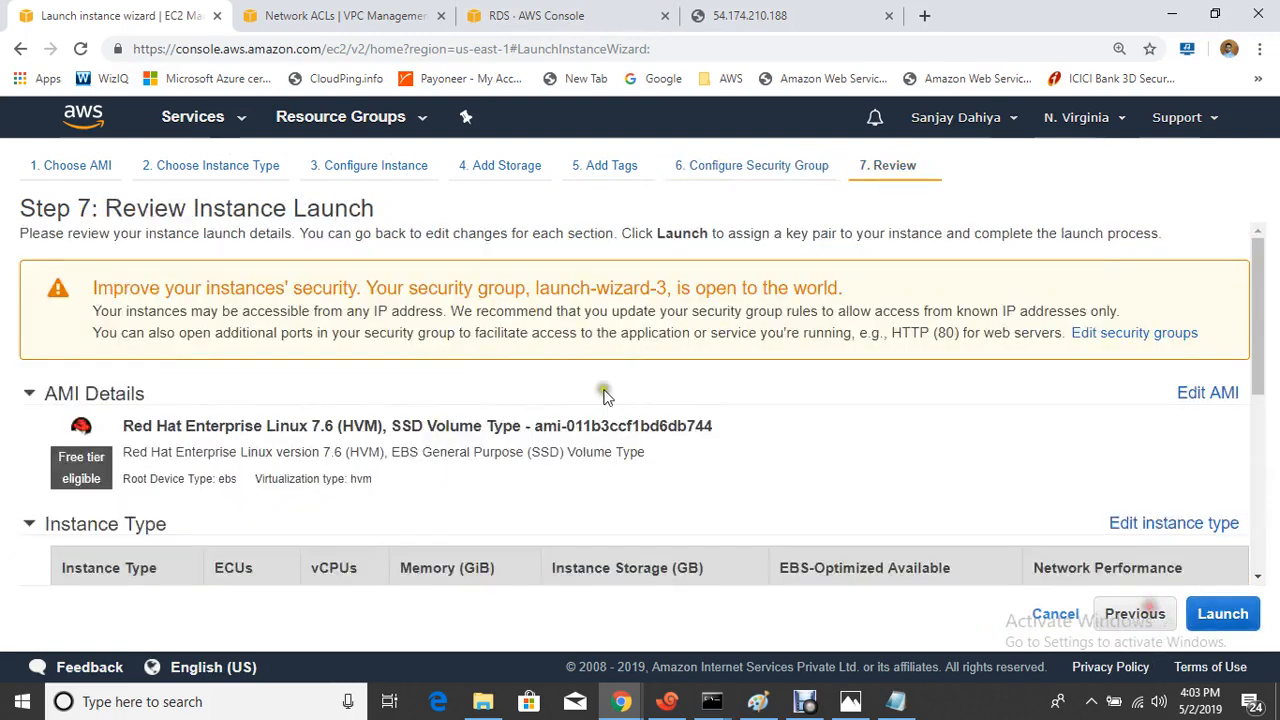
pyautogui.click(1222, 614)
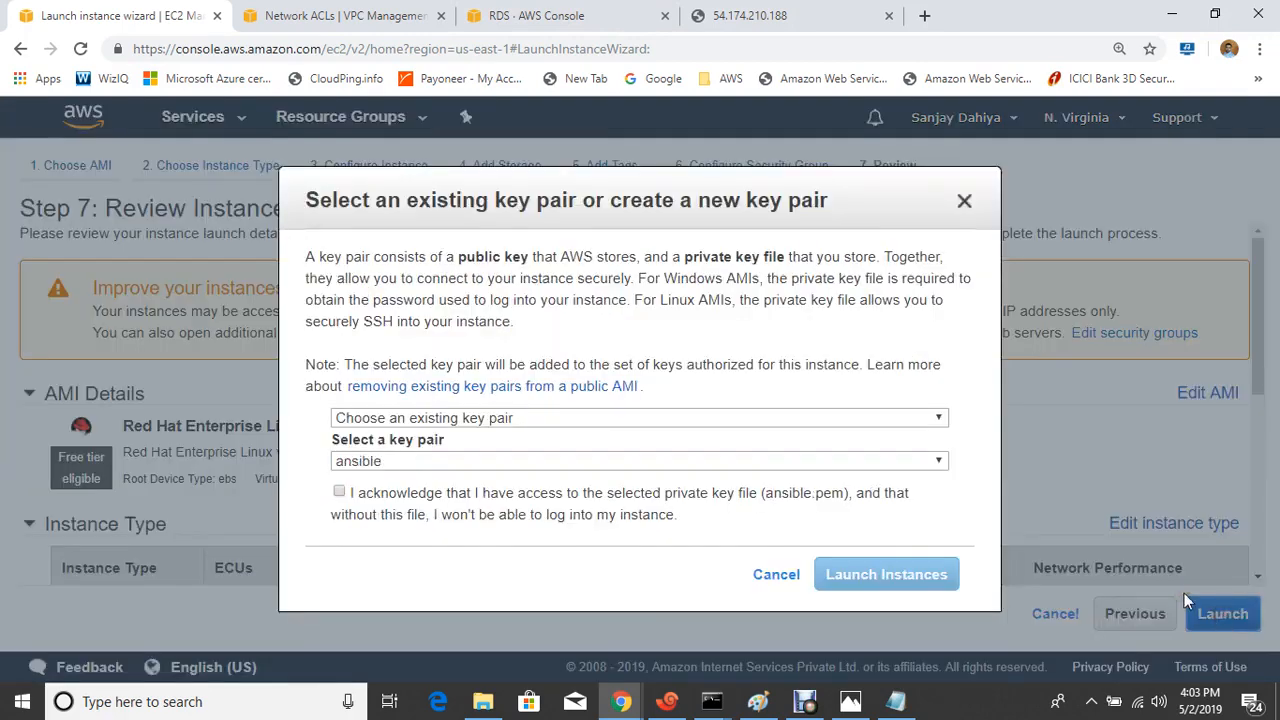
pyautogui.click(556, 465)
pyautogui.click(421, 499)
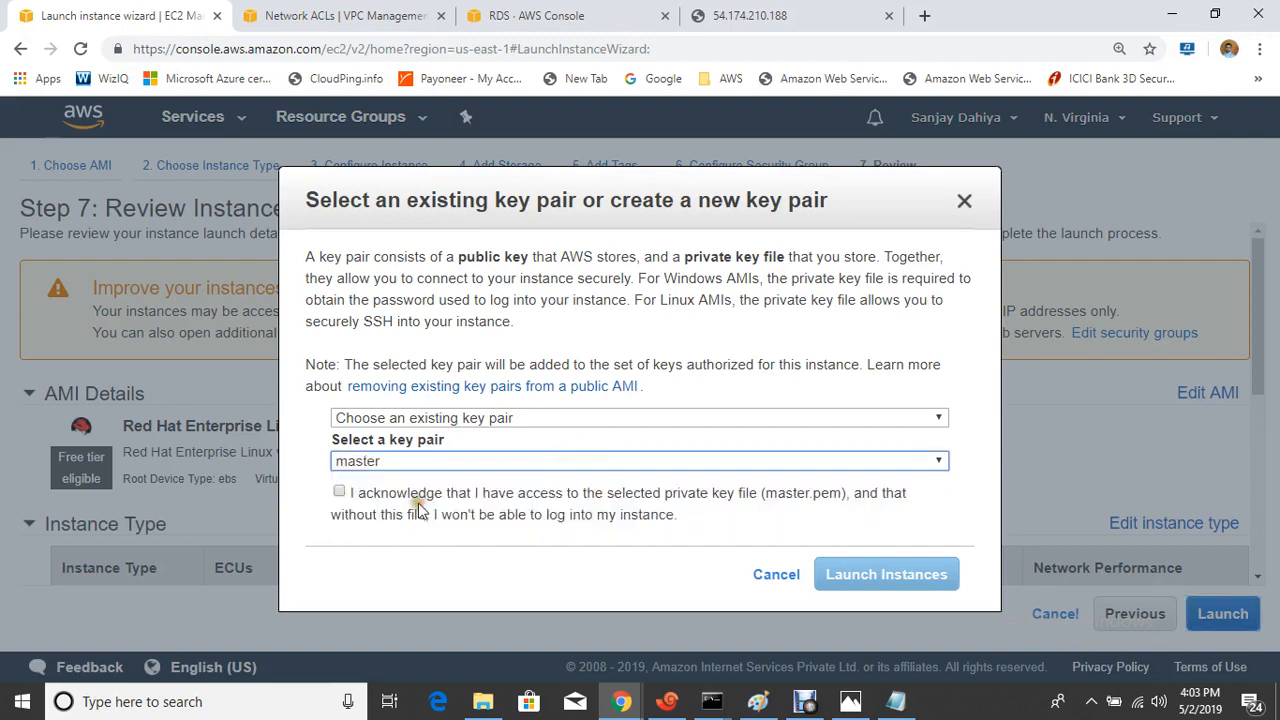
pyautogui.click(420, 497)
pyautogui.click(851, 574)
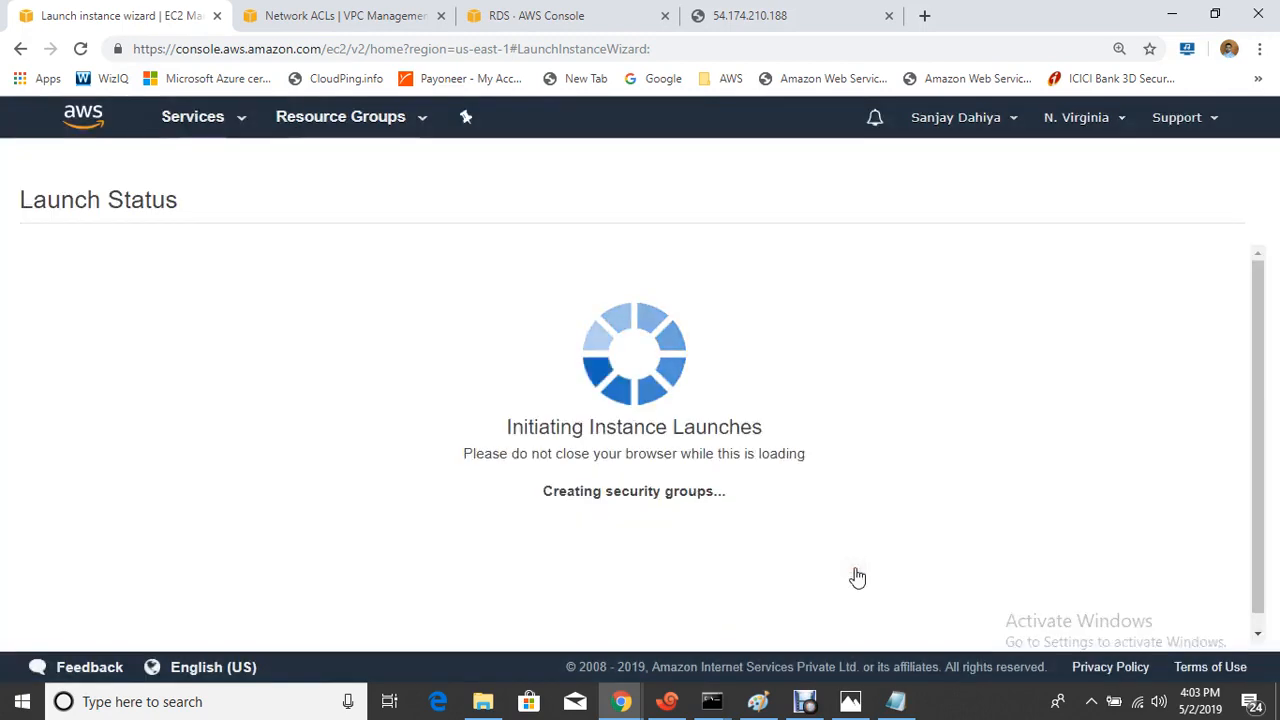
pyautogui.click(805, 701)
pyautogui.click(476, 510)
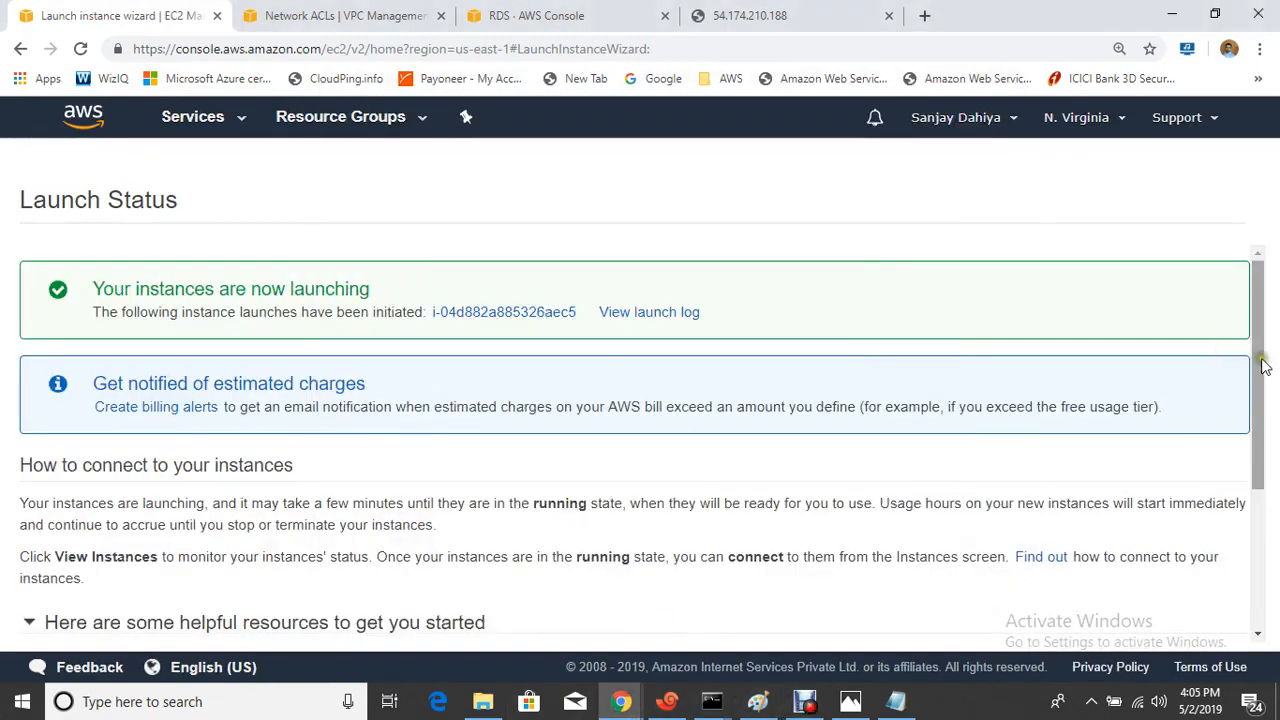
pyautogui.scroll(-3, 1260, 360)
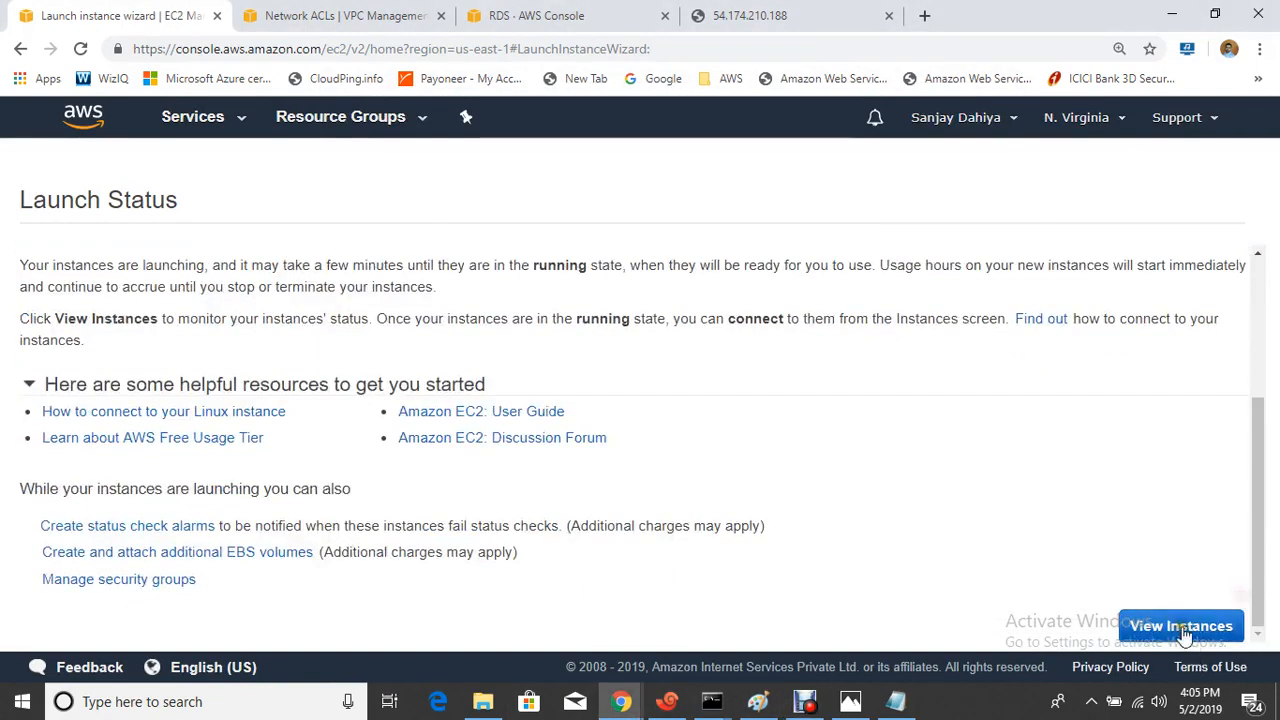
pyautogui.click(1183, 627)
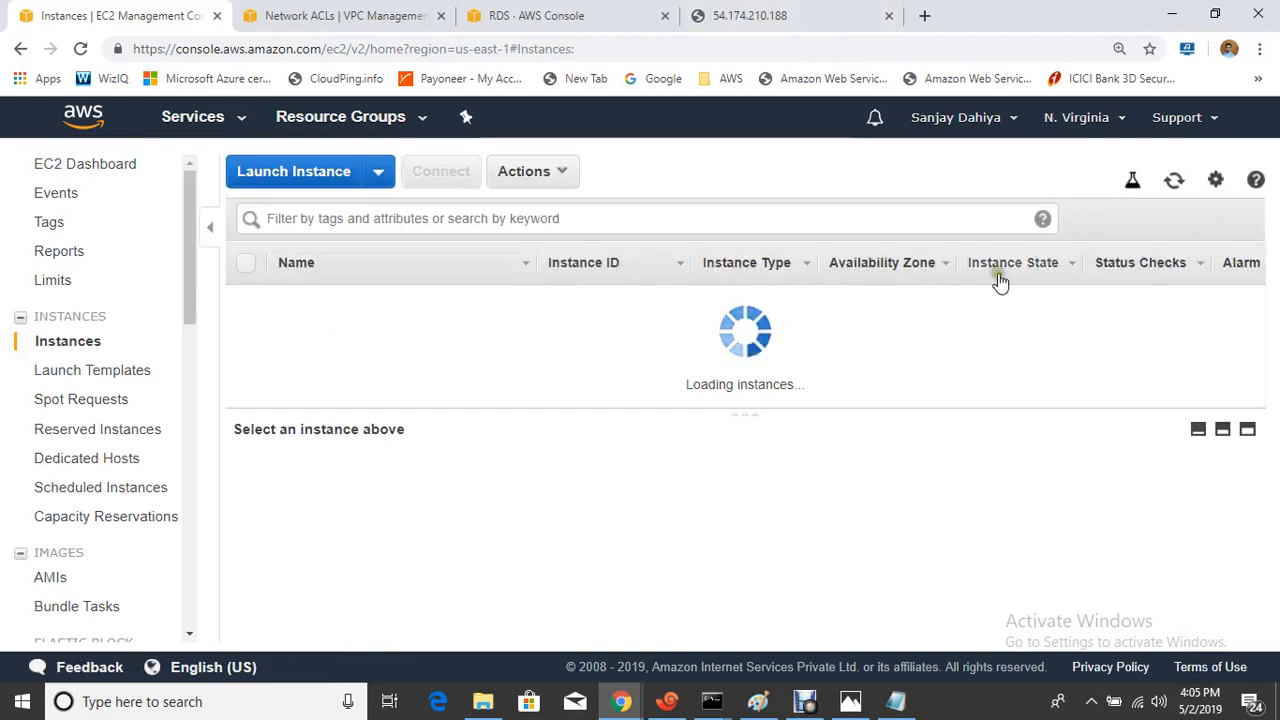
# - Reload the instances list and select the Web-Server instance to view its details
pyautogui.click(1174, 180)
pyautogui.click(1172, 186)
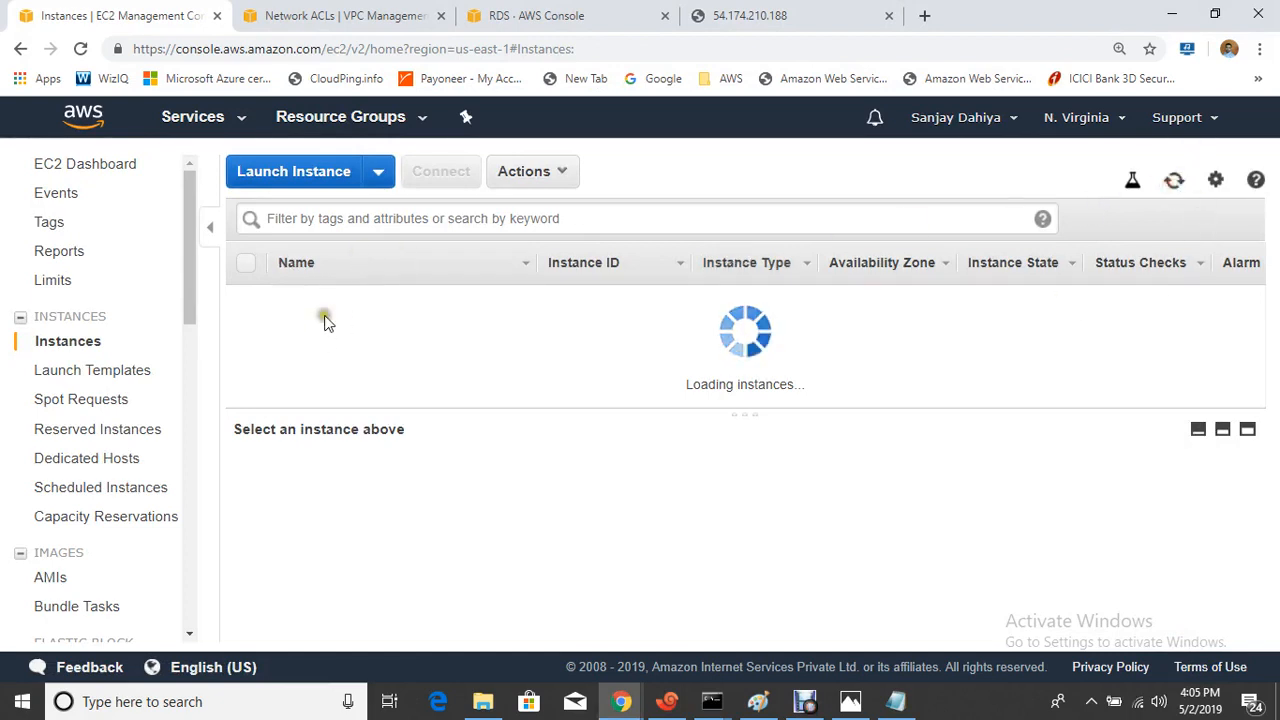
pyautogui.click(80, 50)
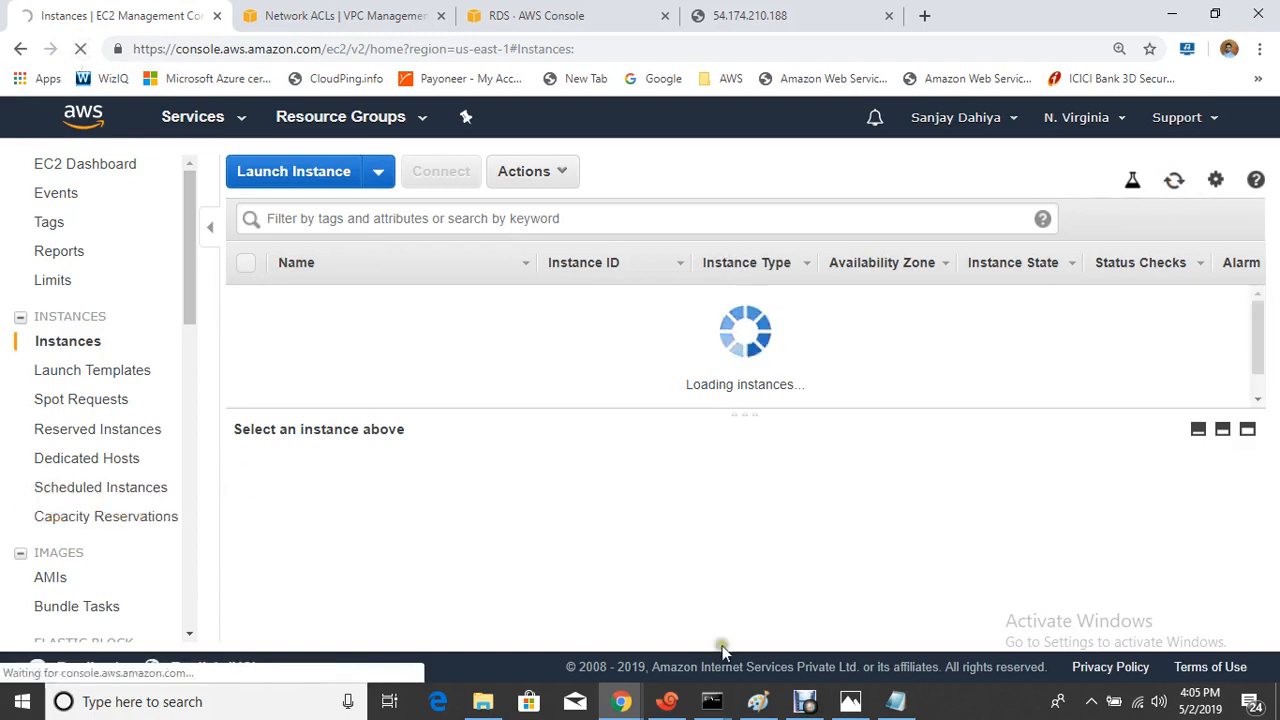
pyautogui.click(805, 701)
pyautogui.click(477, 510)
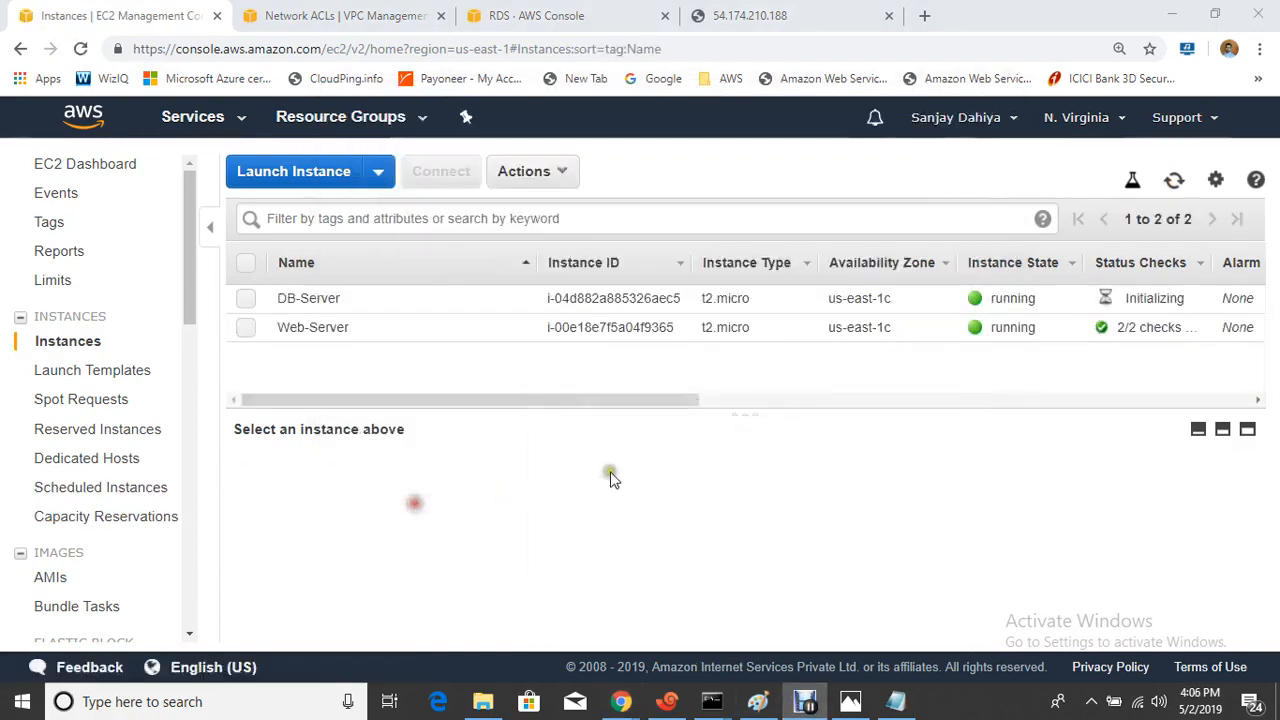
pyautogui.click(1180, 180)
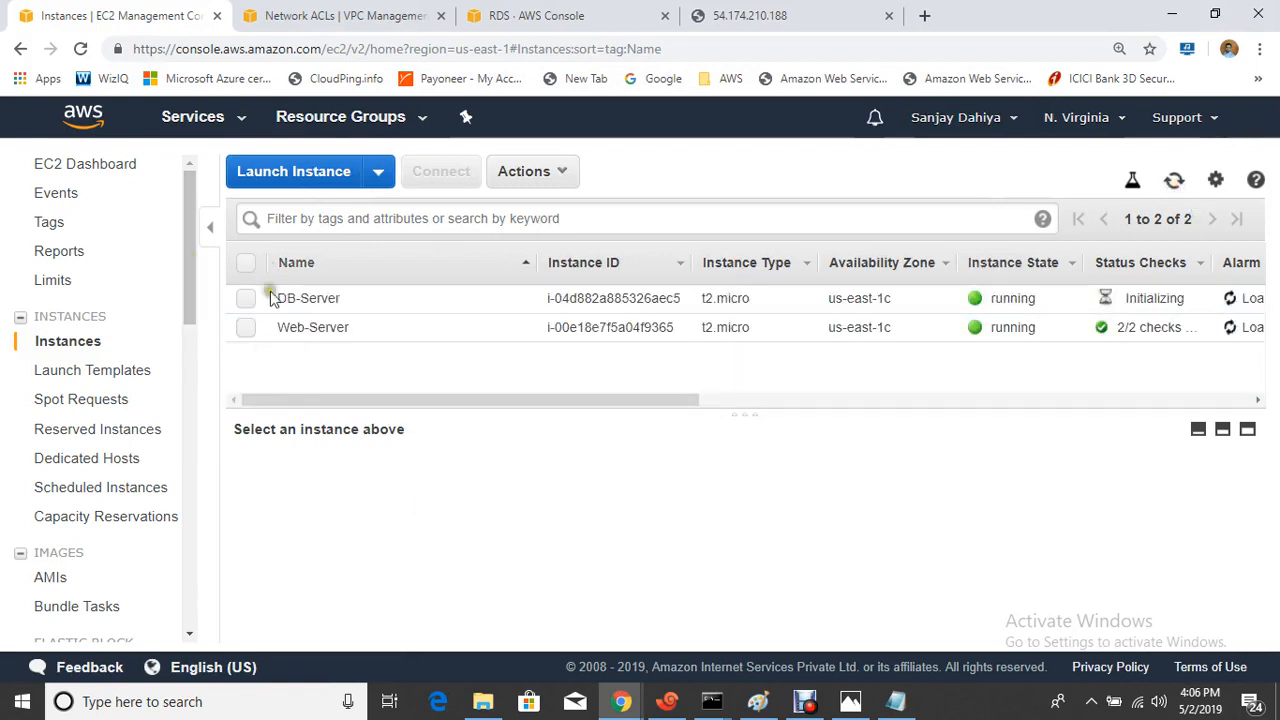
pyautogui.click(246, 328)
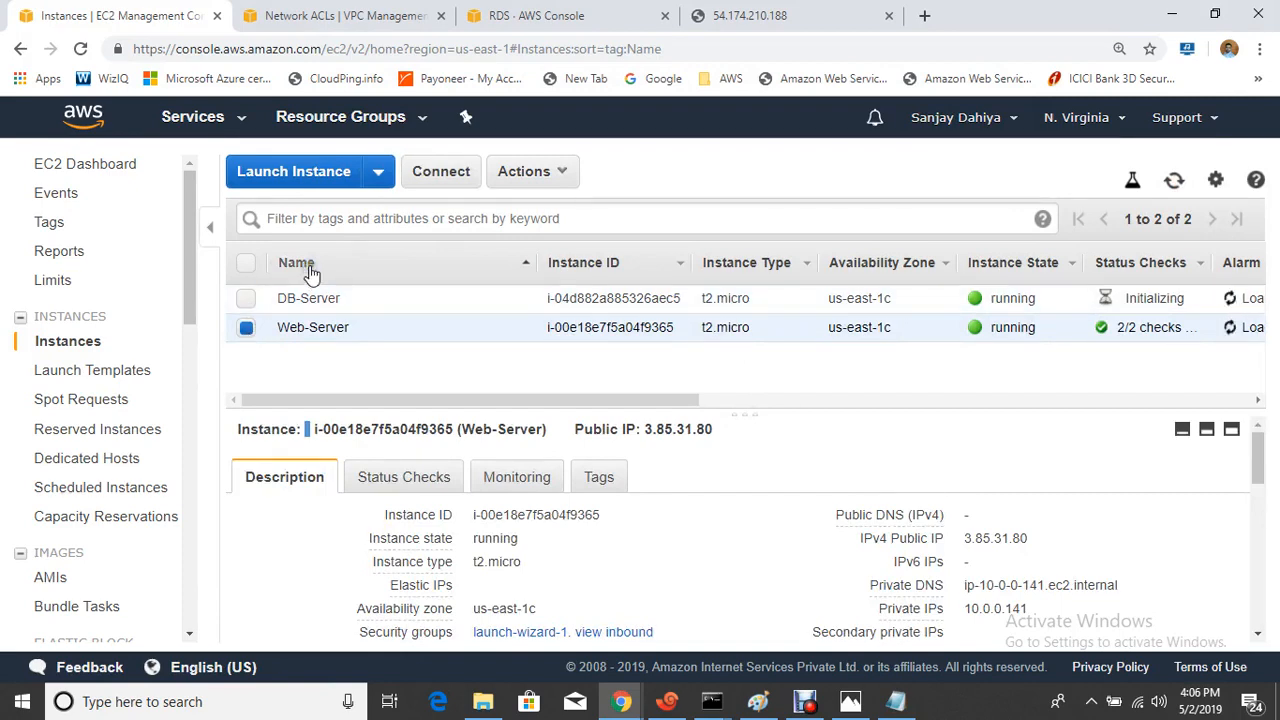
# - Switch to the Paint diagram and undo the HCL, WIPRO, TCS and IBM cloud boxes, leaving the AWS OWN CLOUD rectangle empty
pyautogui.moveTo(848, 705)
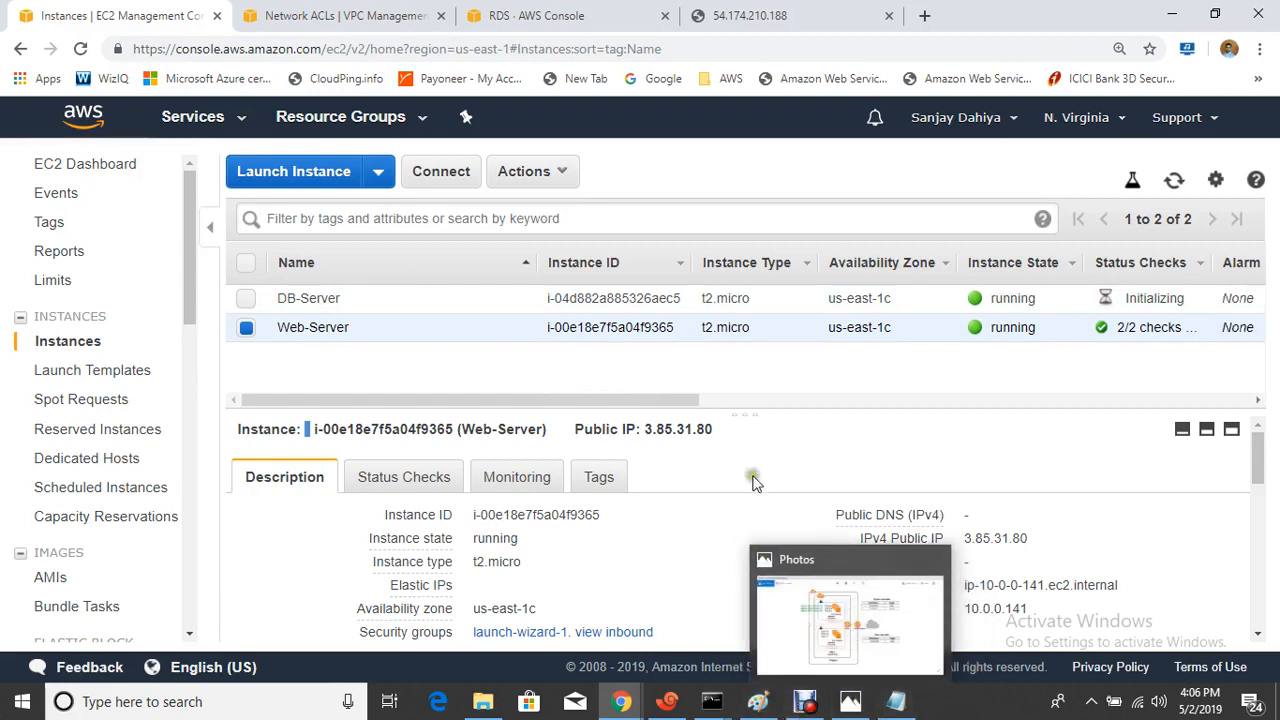
pyautogui.press('super+r')
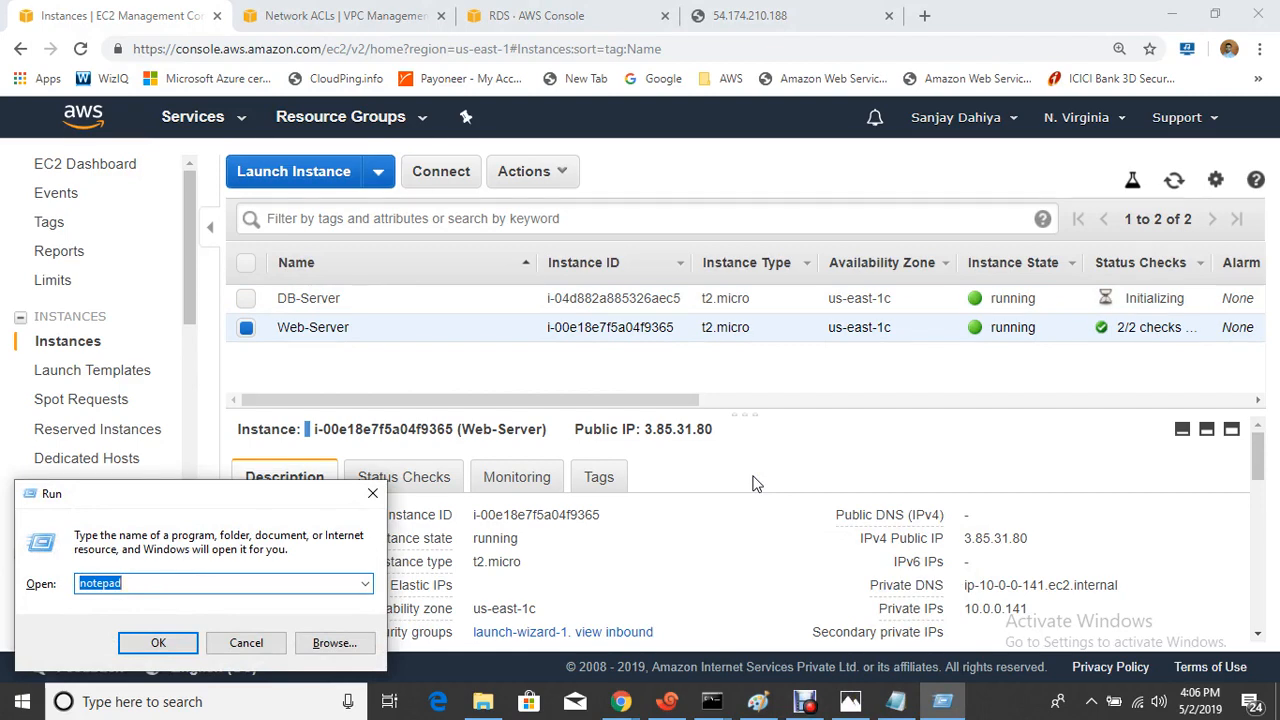
pyautogui.click(757, 701)
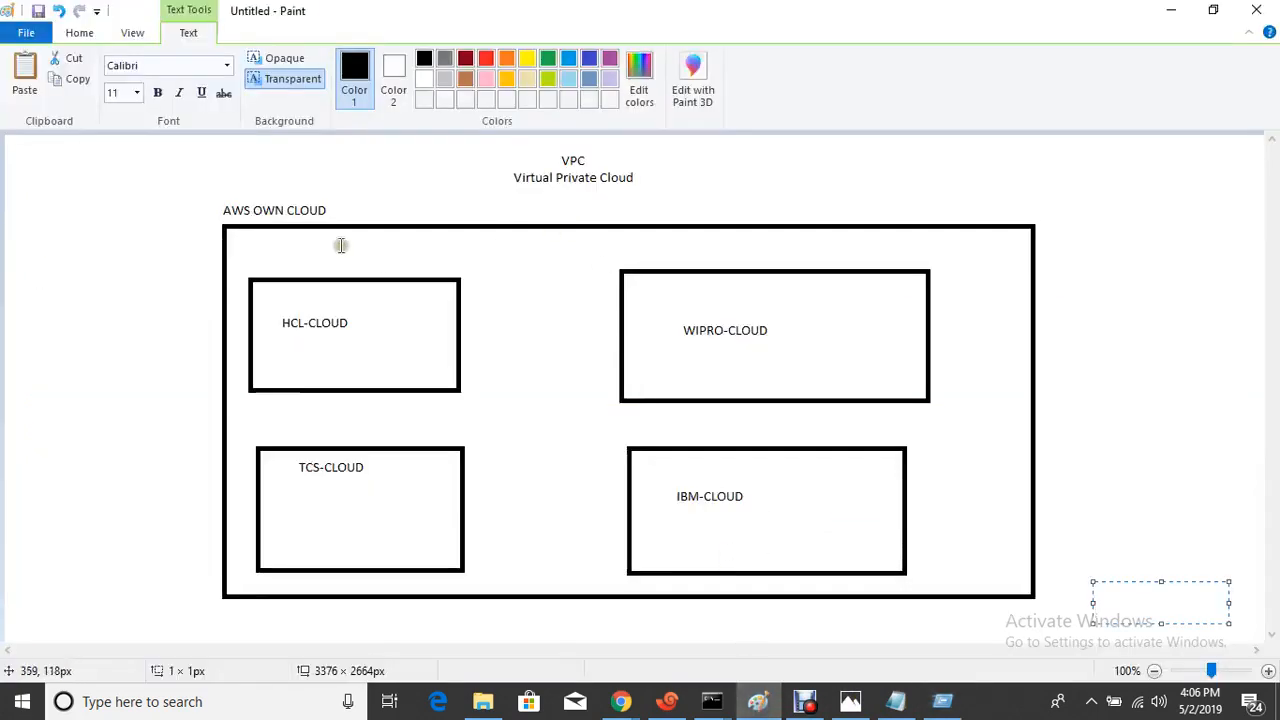
pyautogui.click(670, 358)
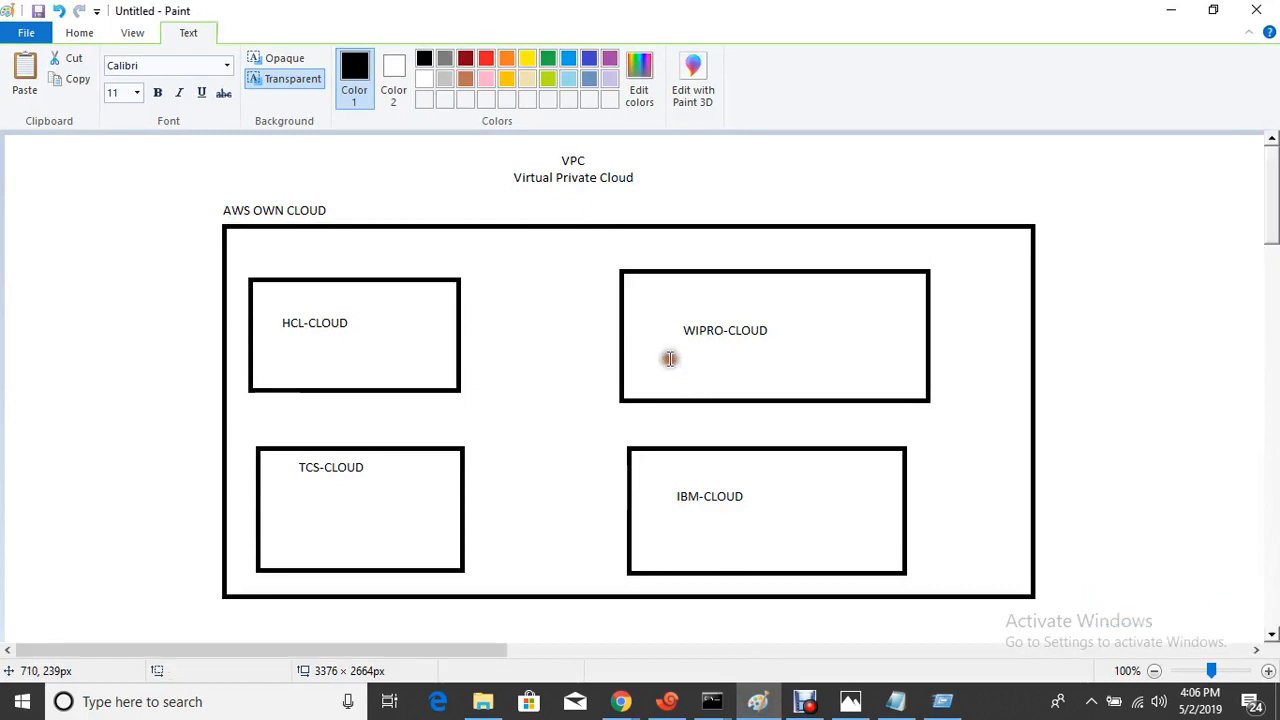
pyautogui.click(670, 358)
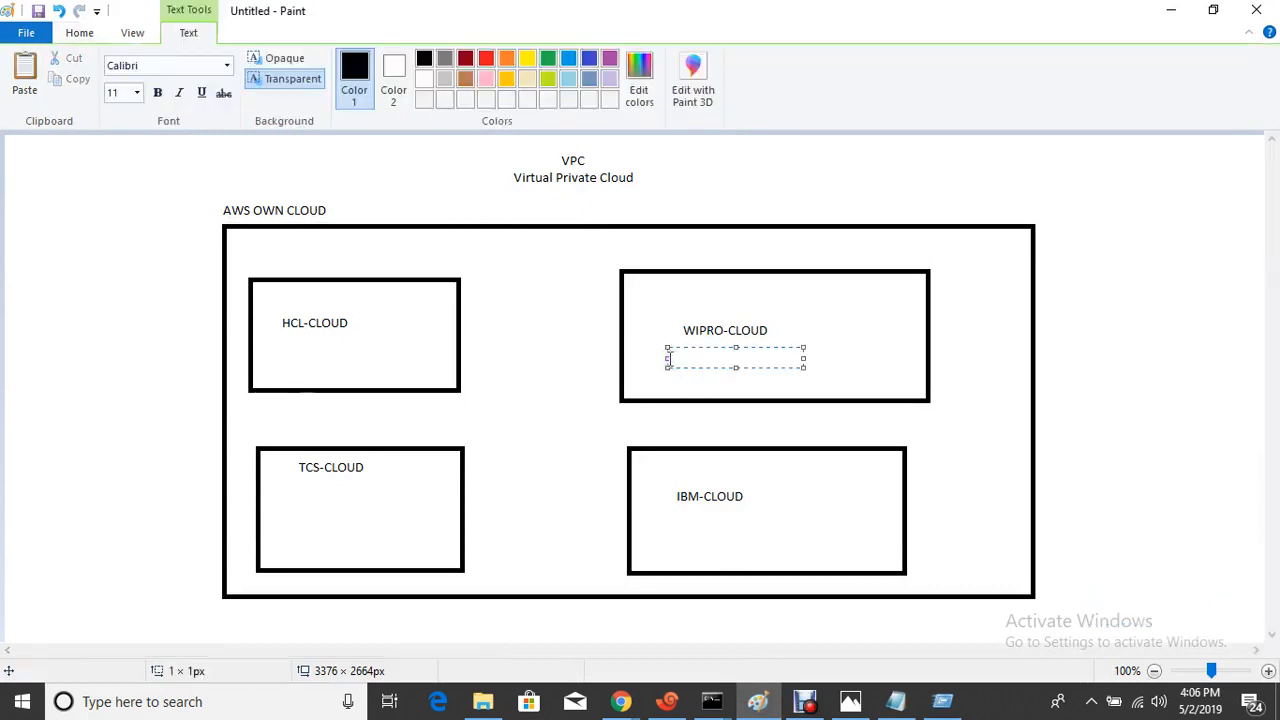
pyautogui.click(983, 428)
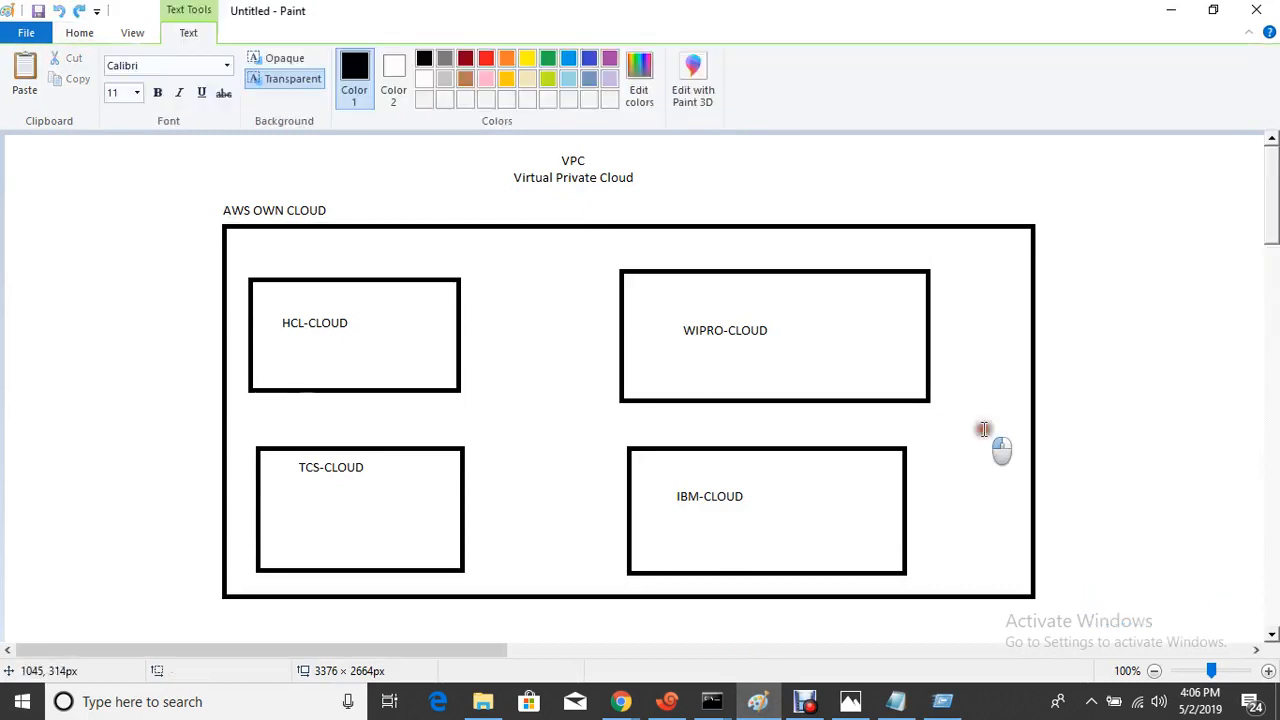
pyautogui.hotkey('ctrl', 'z')
pyautogui.hotkey('ctrl', 'z')
pyautogui.hotkey('ctrl', 'z')
pyautogui.hotkey('ctrl', 'z')
pyautogui.hotkey('ctrl', 'z')
pyautogui.hotkey('ctrl', 'z')
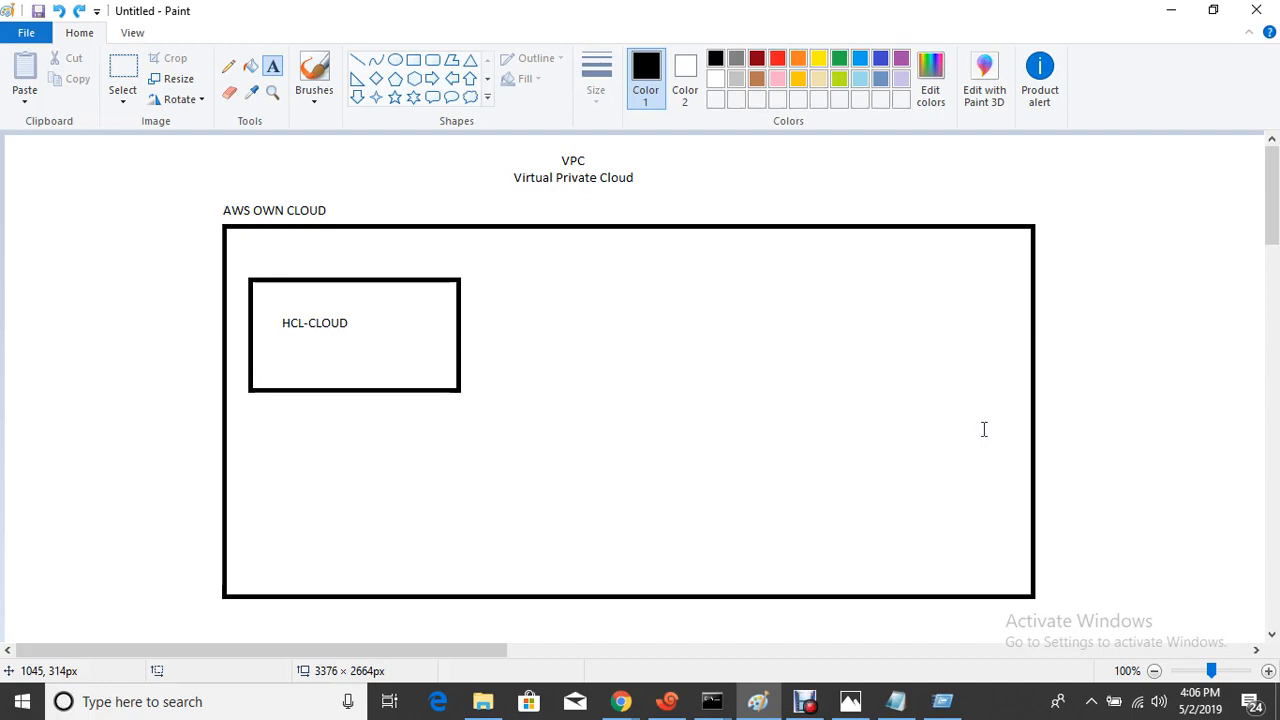
pyautogui.hotkey('ctrl', 'z')
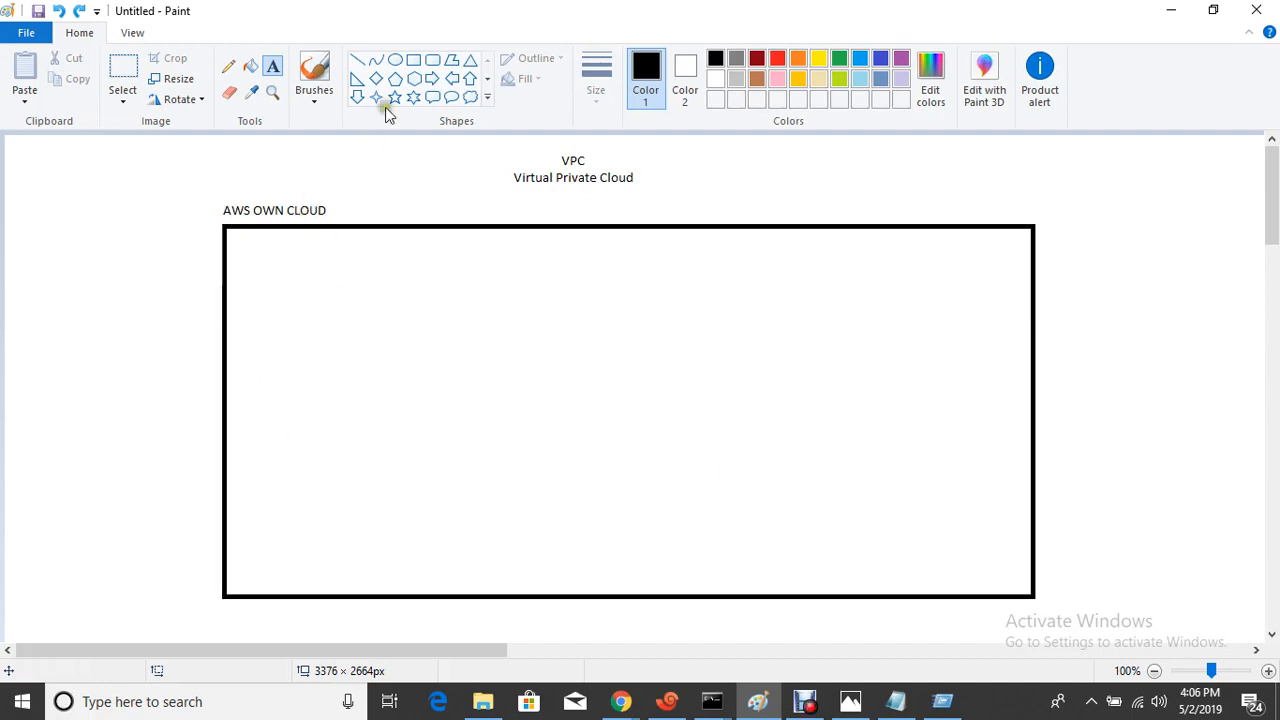
# - Draw a large, roughly square box in the middle of the AWS OWN CLOUD rectangle
pyautogui.click(414, 59)
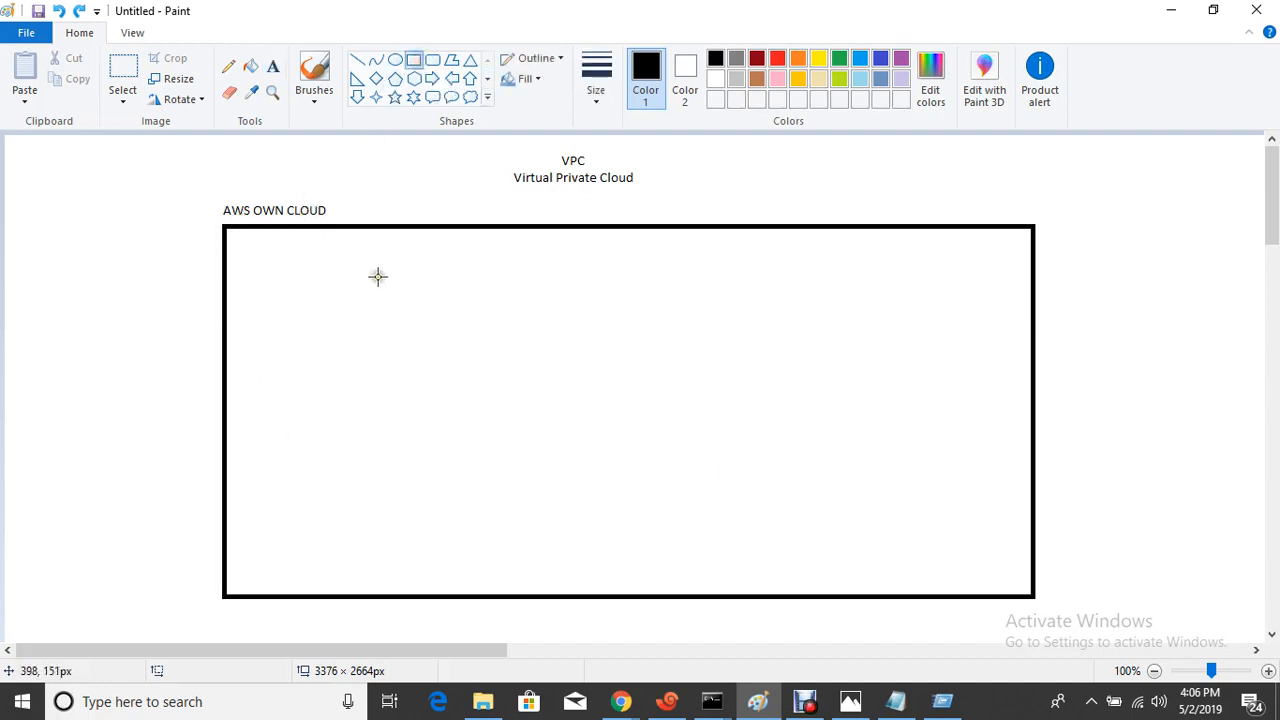
pyautogui.moveTo(432, 287); pyautogui.dragTo(735, 567)
pyautogui.click(772, 448)
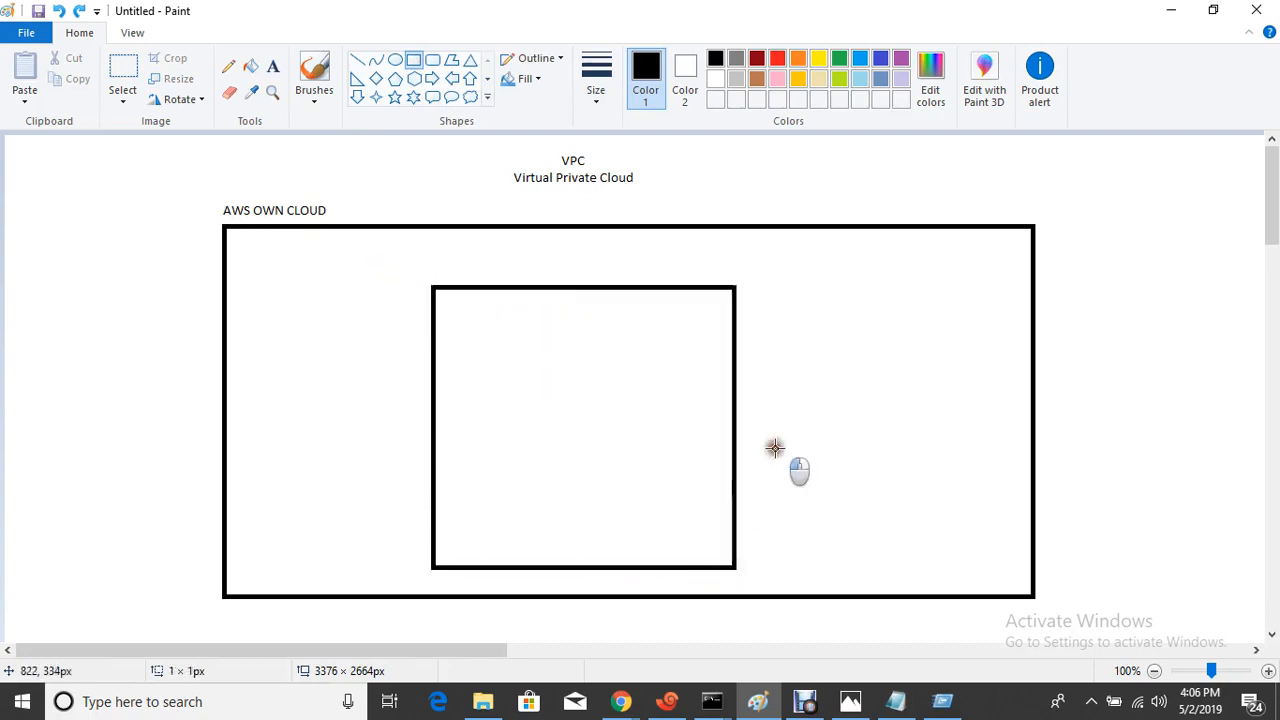
# - Label the inner box "HCL-VIRTUAL PRIVATE CLOUD" with text placed just above its upper edge
pyautogui.click(273, 66)
pyautogui.moveTo(437, 274); pyautogui.dragTo(566, 248)
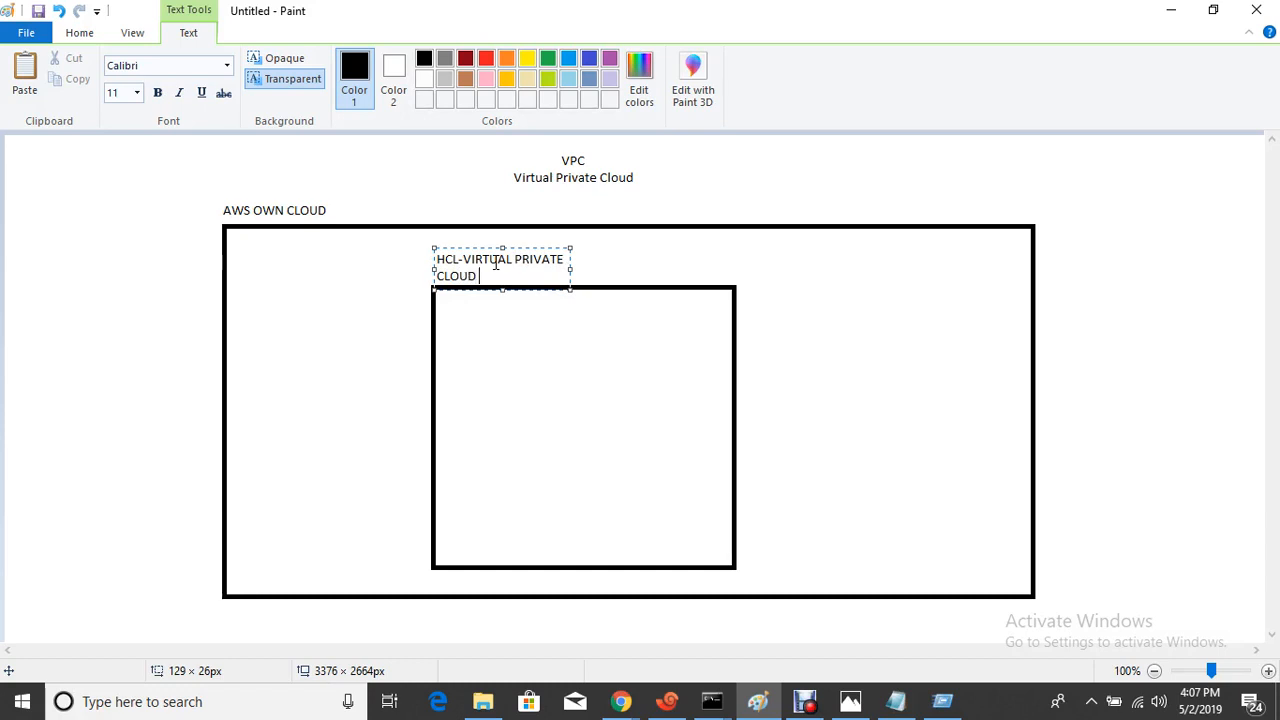
pyautogui.press('Return')
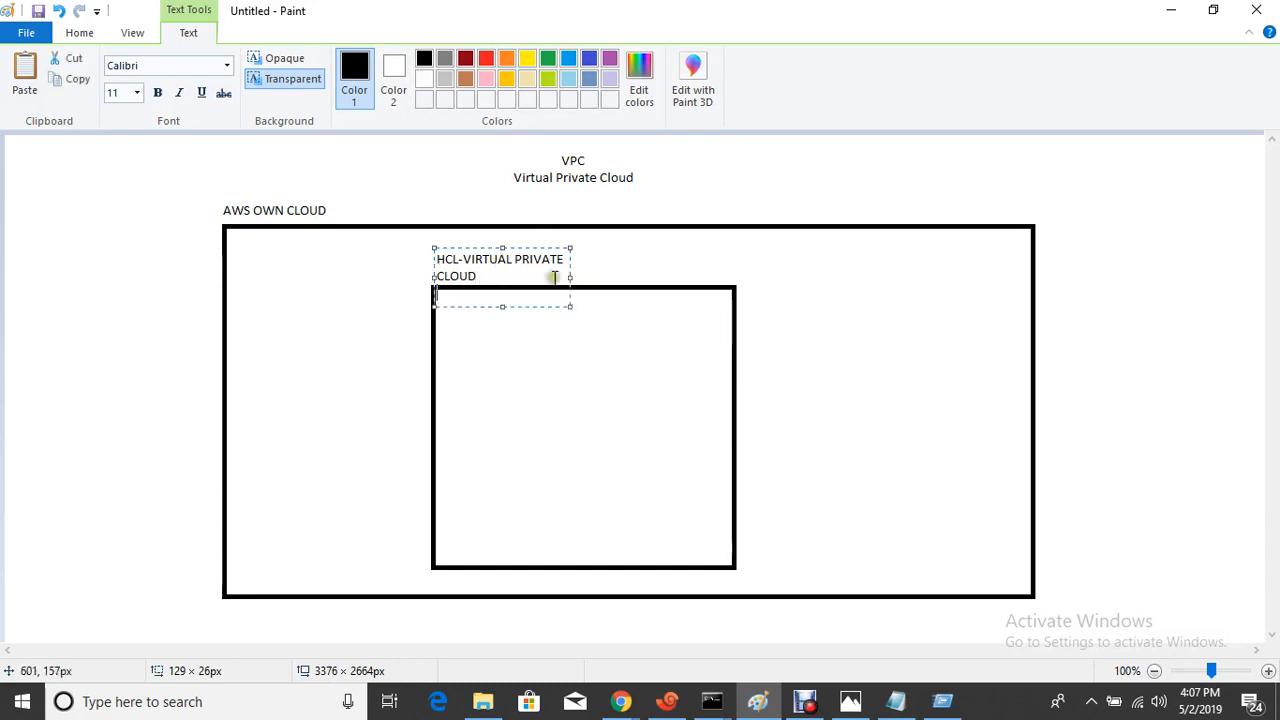
pyautogui.click(576, 312)
# - Add the text "10.0.0.0/16" above the inner box, beside the word CLOUD of its label
pyautogui.click(503, 267)
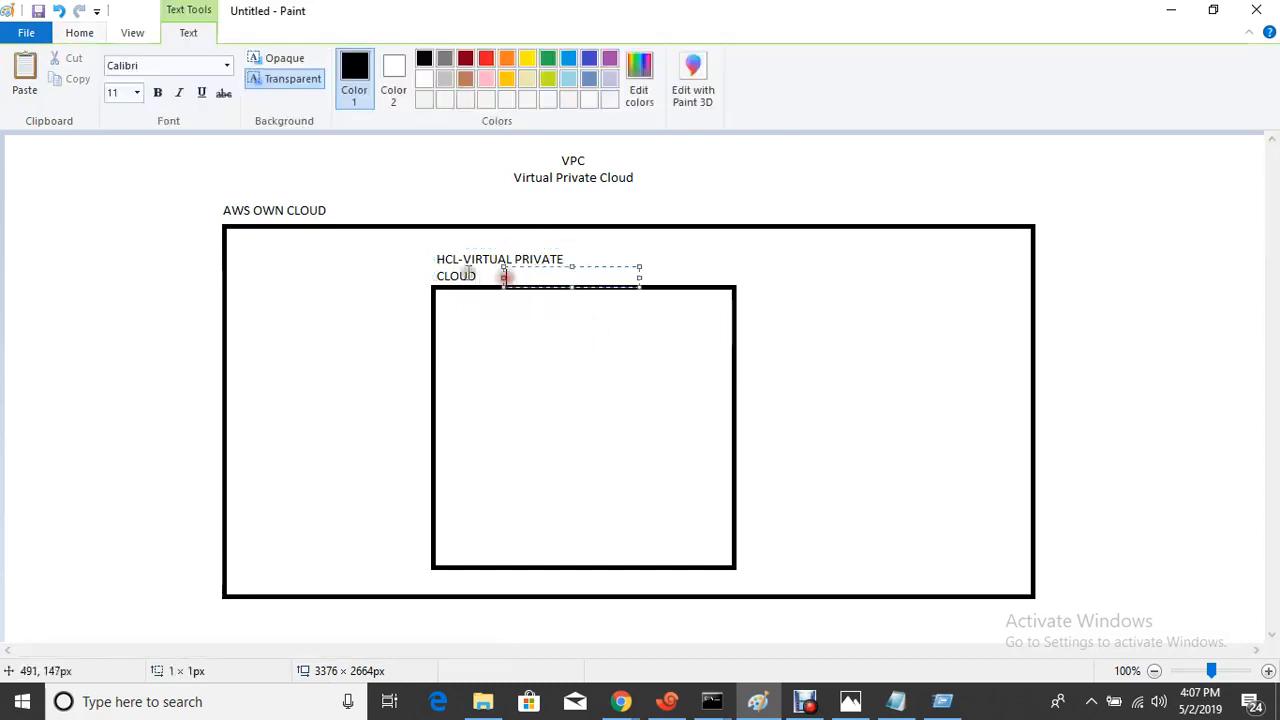
pyautogui.click(452, 262)
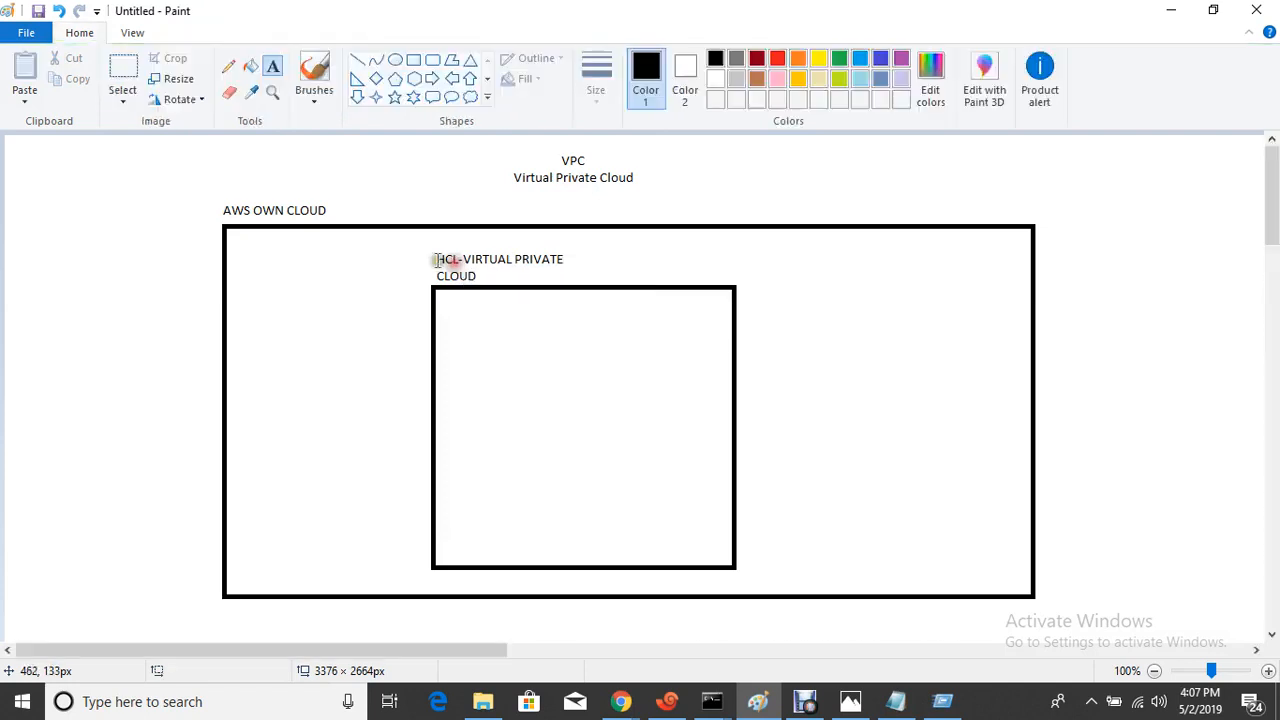
pyautogui.click(468, 301)
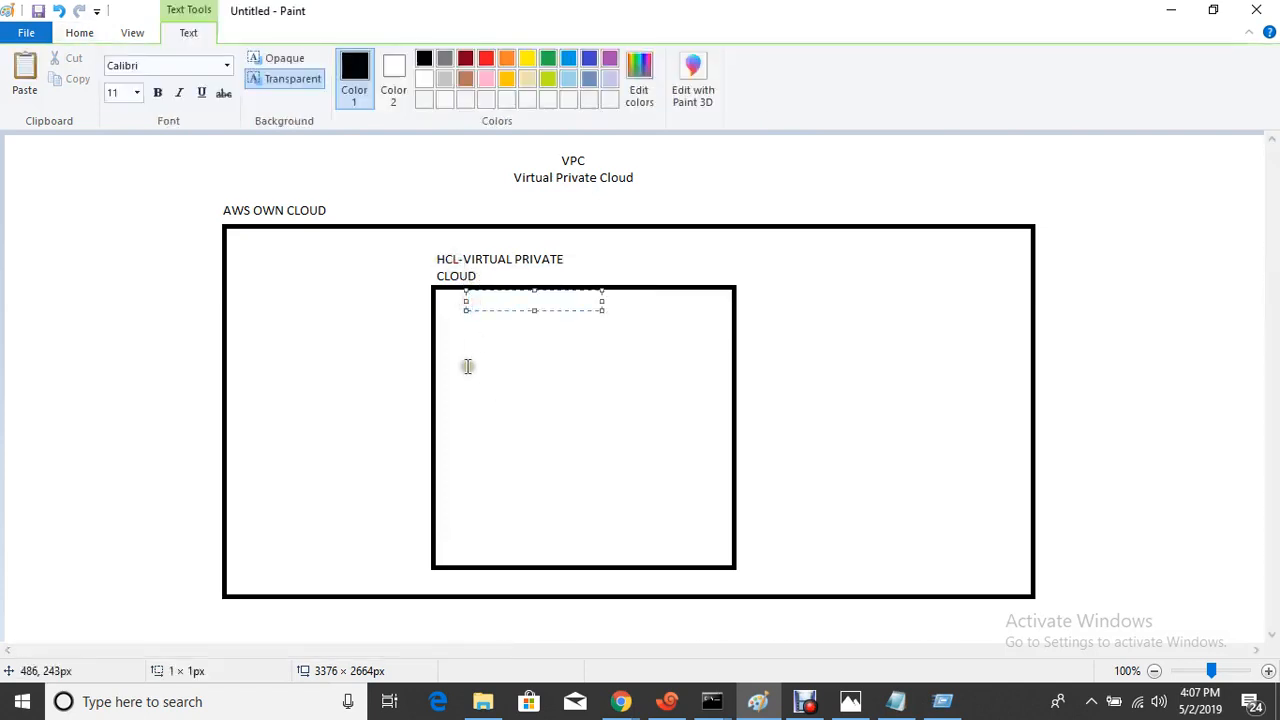
pyautogui.click(100, 33)
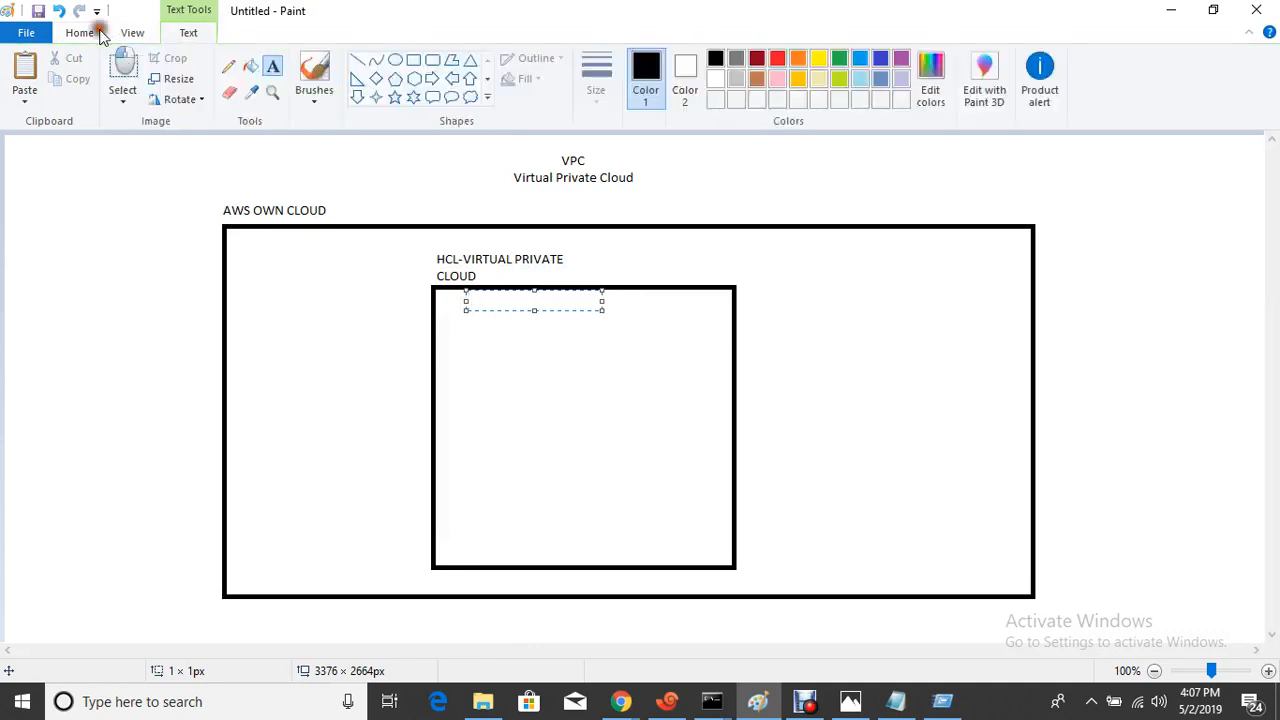
pyautogui.click(546, 279)
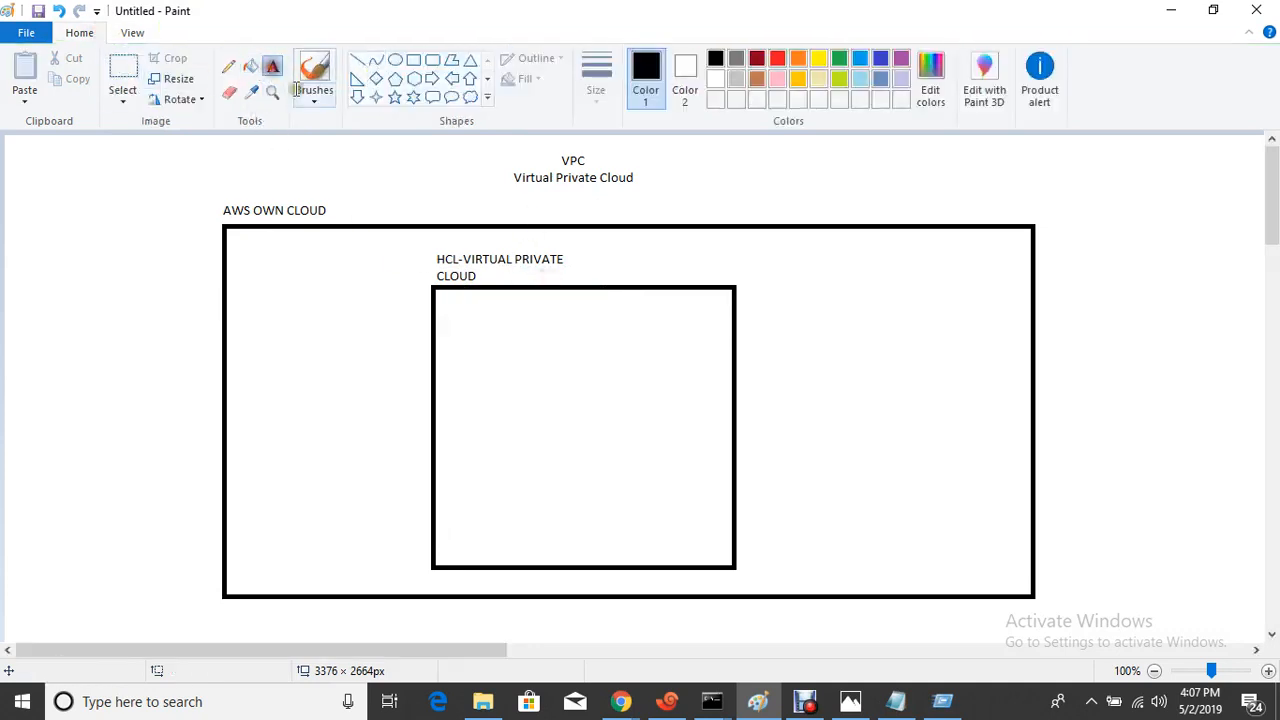
pyautogui.moveTo(521, 267); pyautogui.dragTo(648, 285)
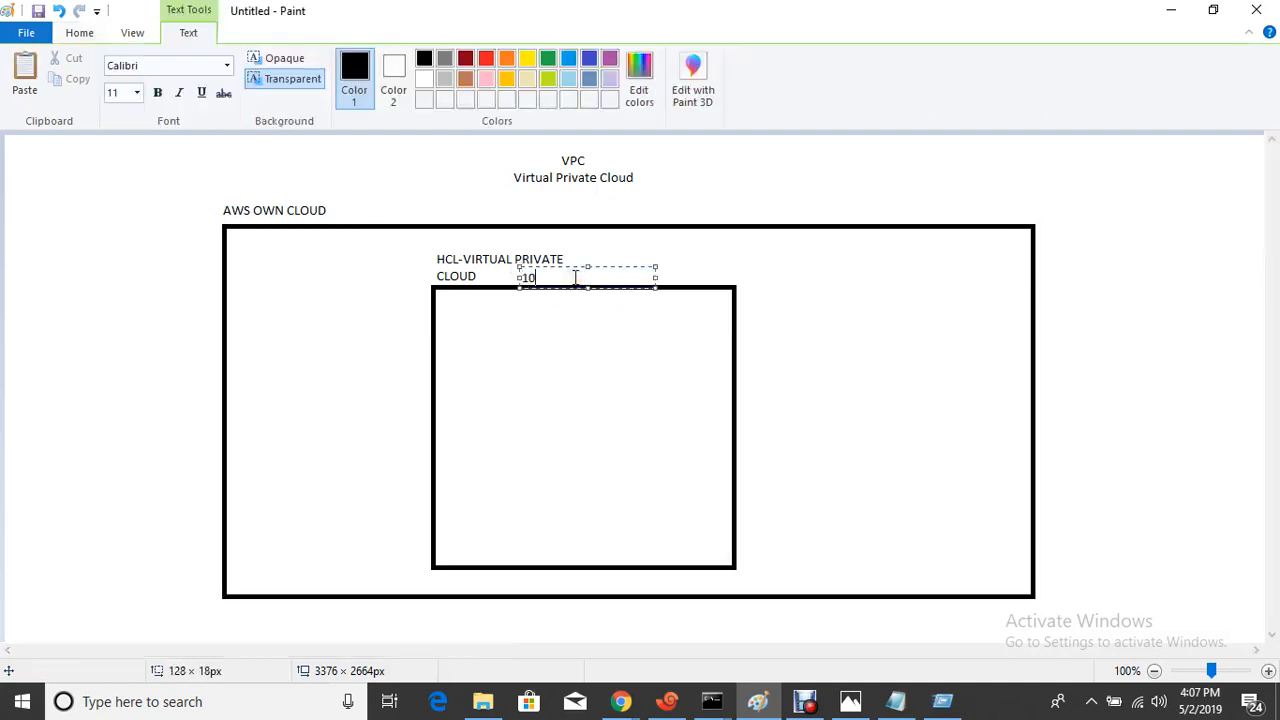
pyautogui.write('10.0.0.0/16')
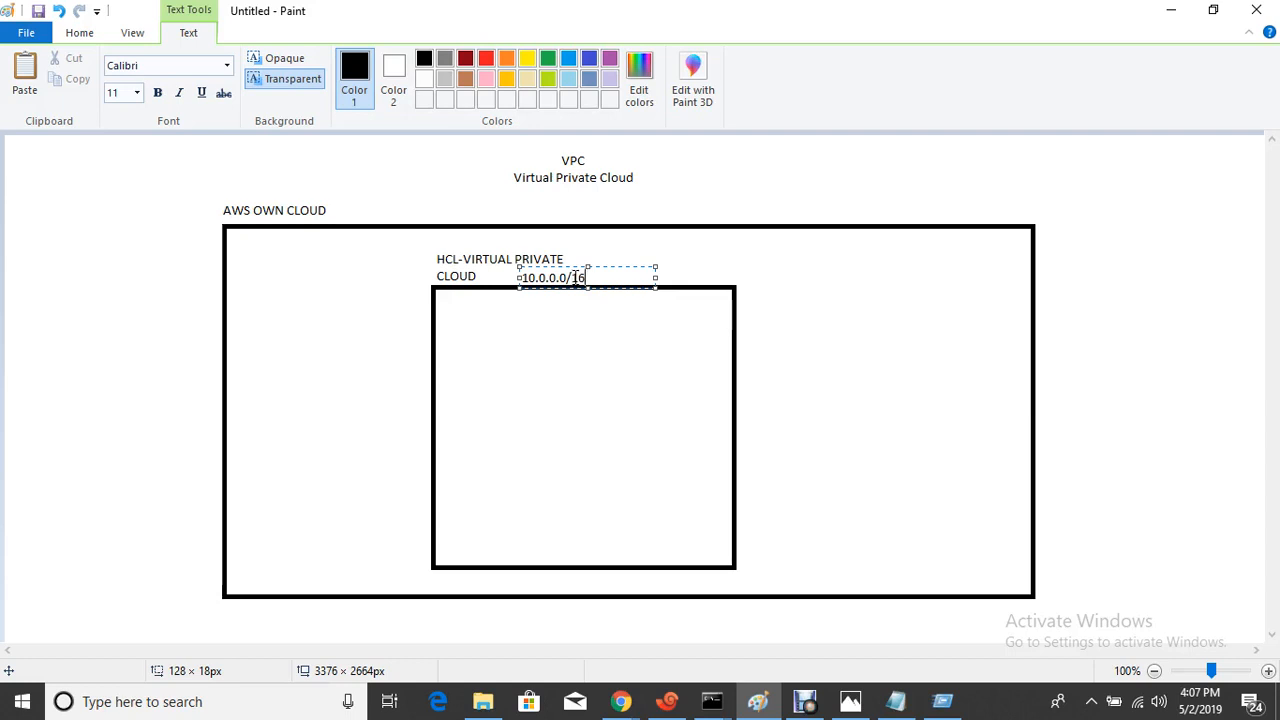
pyautogui.click(808, 331)
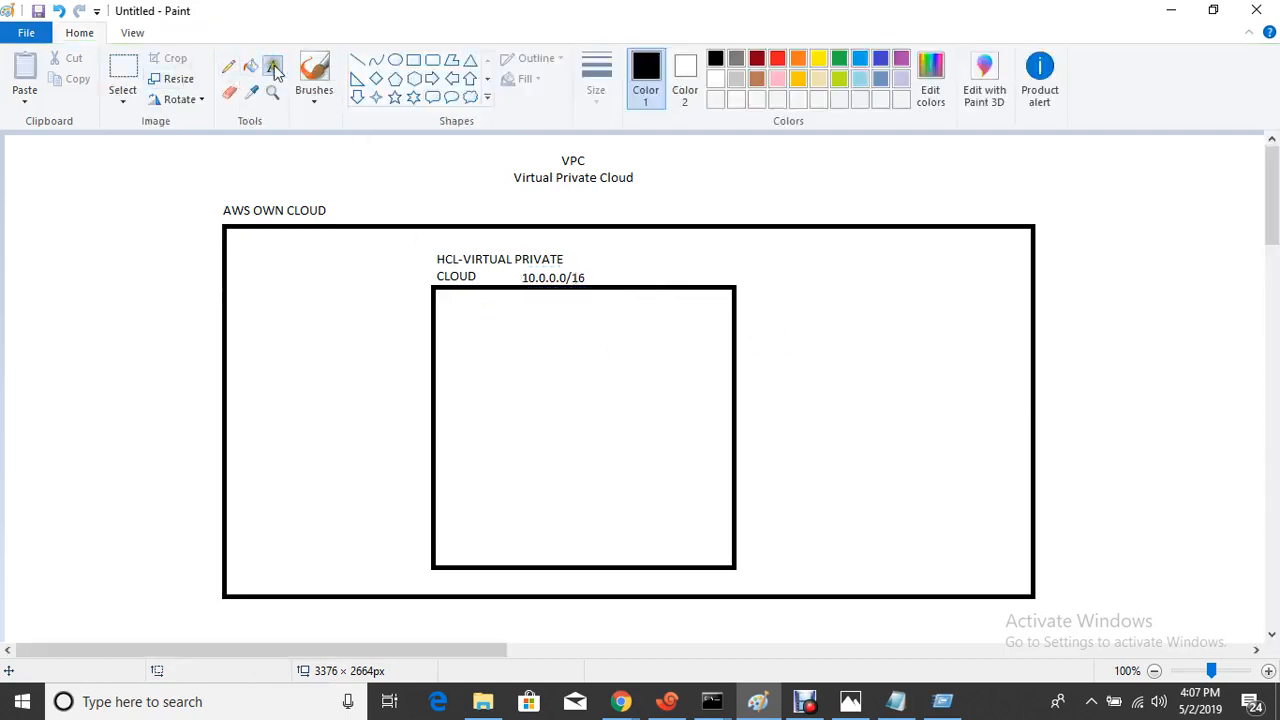
# - Draw two tall subnet rectangles side by side inside the HCL box, about 34 × 87 px and 37 × 93 px
pyautogui.click(411, 60)
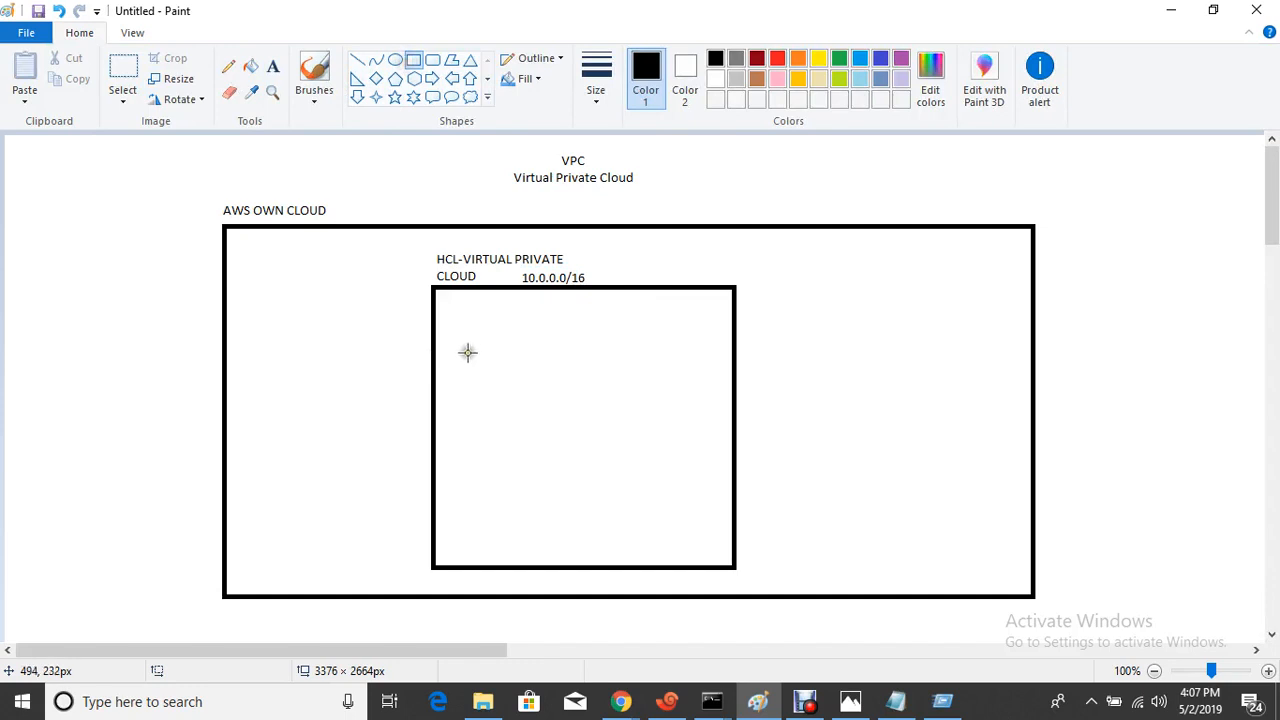
pyautogui.moveTo(474, 367)
pyautogui.mouseDown()
pyautogui.moveTo(506, 372)
pyautogui.moveTo(507, 452)
pyautogui.mouseUp()
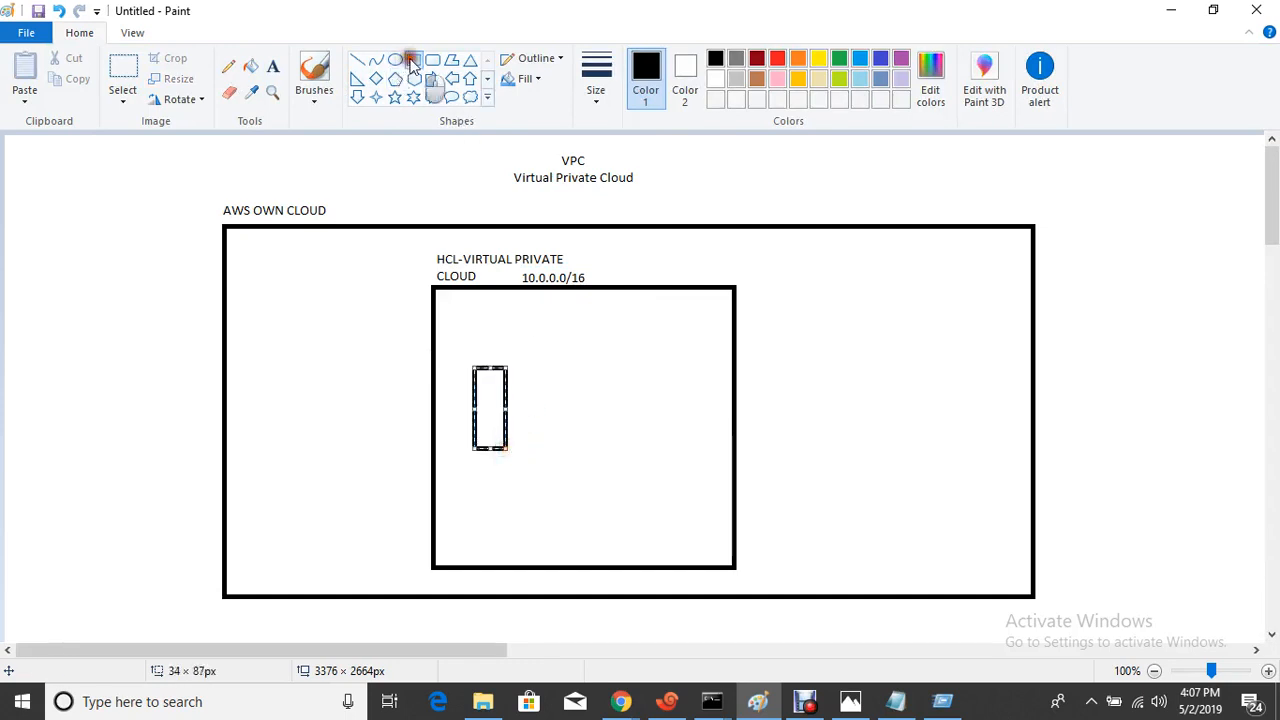
pyautogui.moveTo(606, 359); pyautogui.dragTo(640, 449)
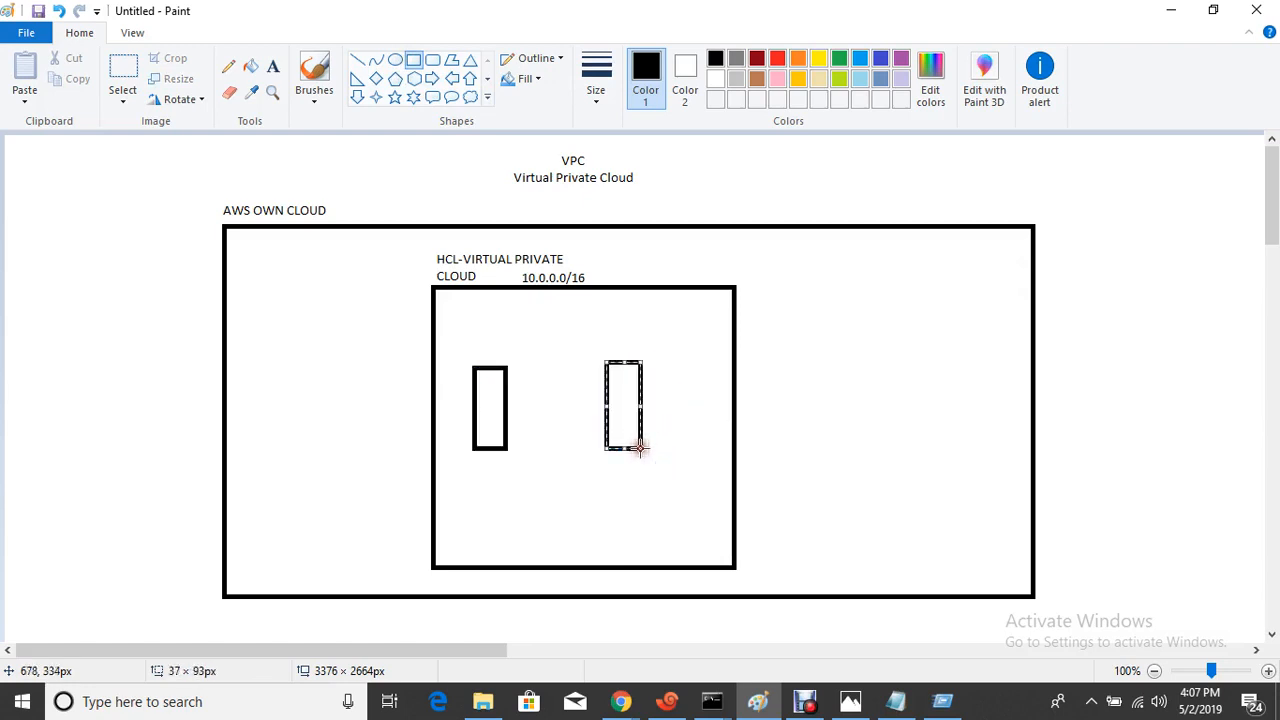
# - Label the left subnet rectangle "10.0.0.0/24" and the right one "10.0.1.0/24", with the text above each
pyautogui.click(273, 66)
pyautogui.moveTo(444, 347); pyautogui.dragTo(523, 361)
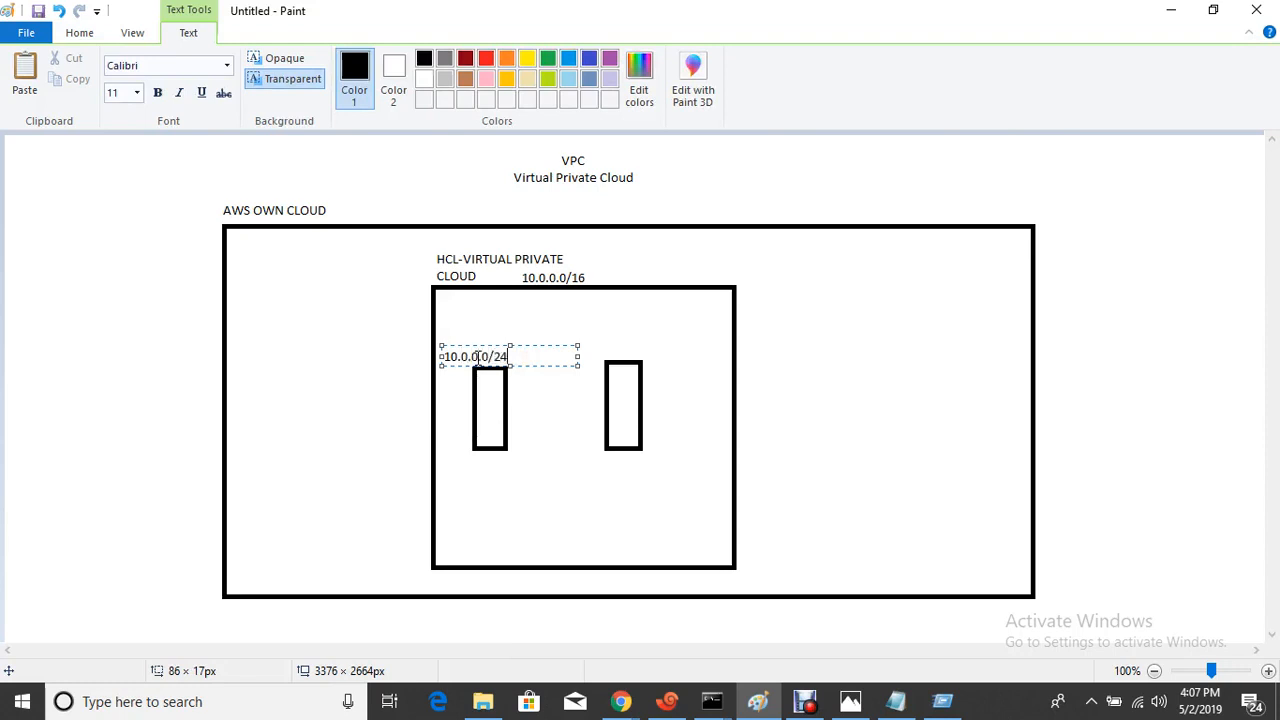
pyautogui.click(518, 462)
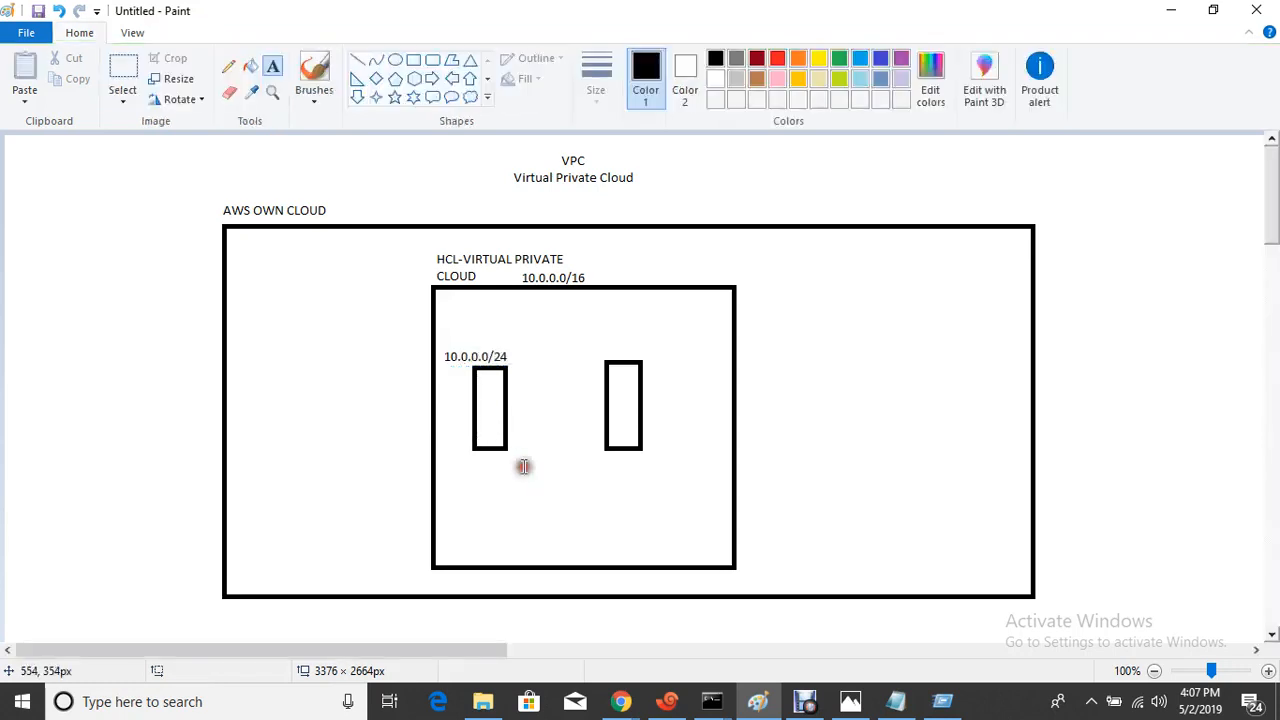
pyautogui.click(272, 66)
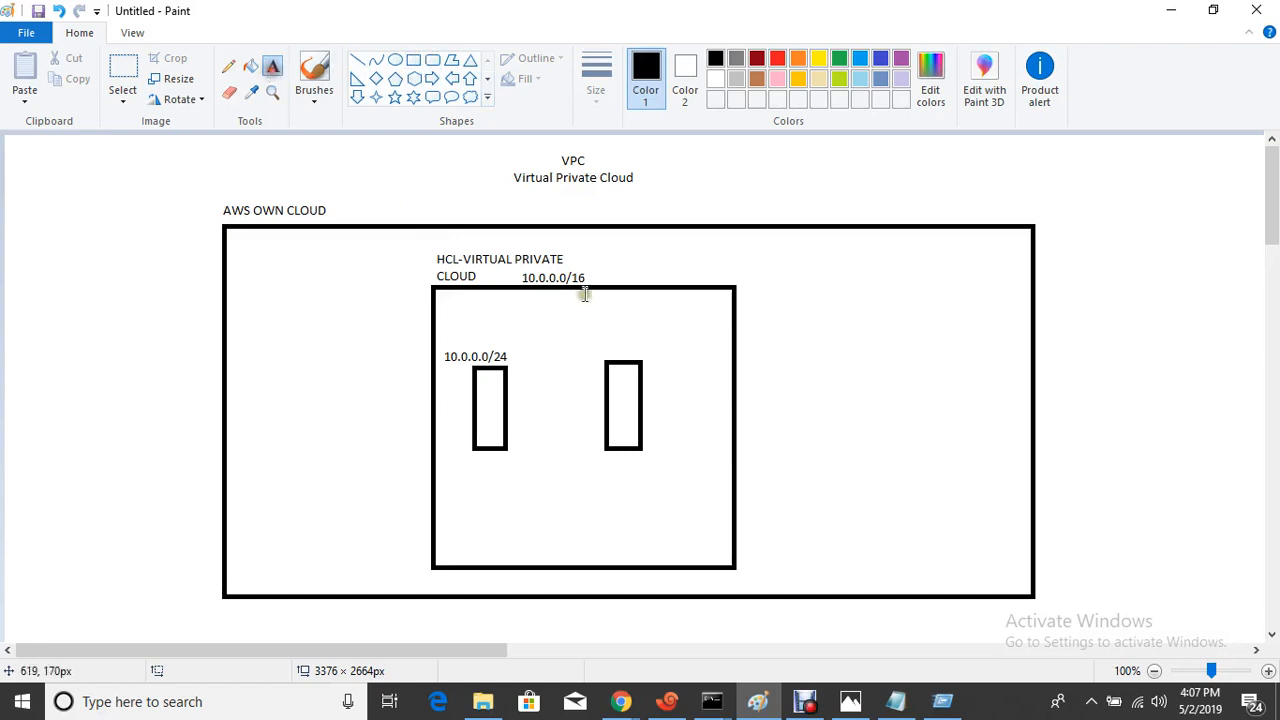
pyautogui.moveTo(600, 343); pyautogui.dragTo(685, 361)
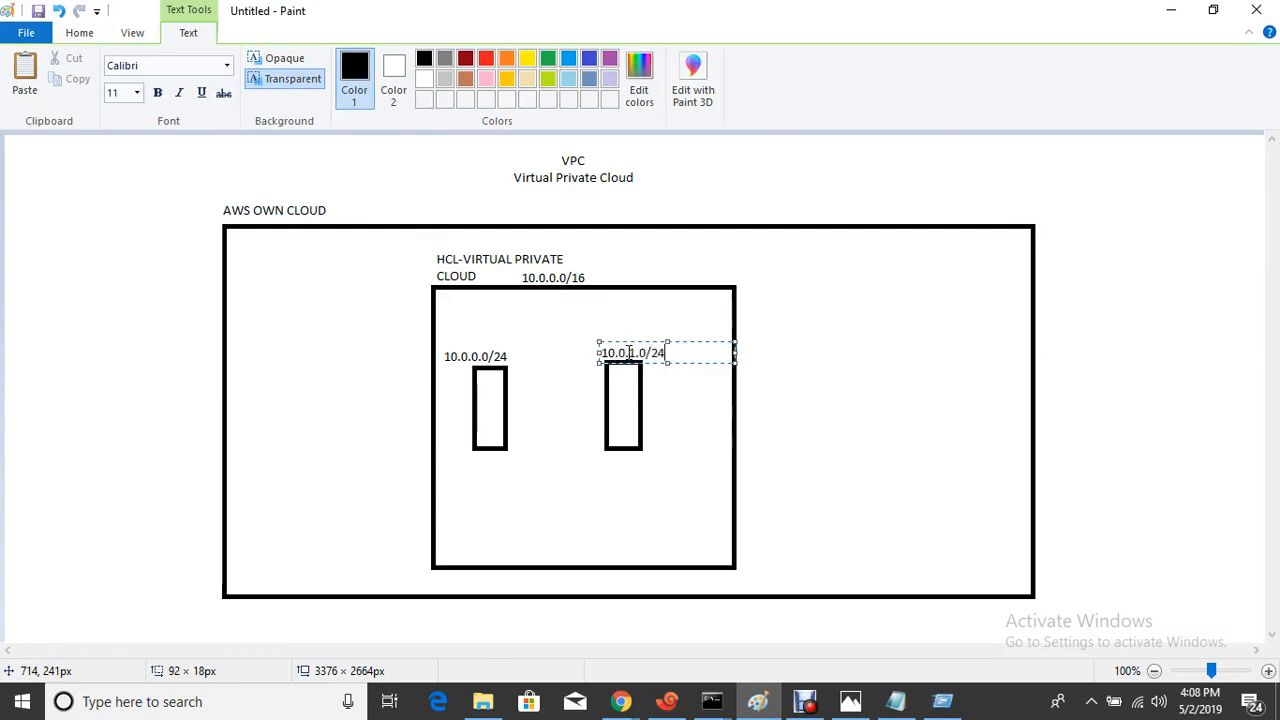
pyautogui.click(786, 409)
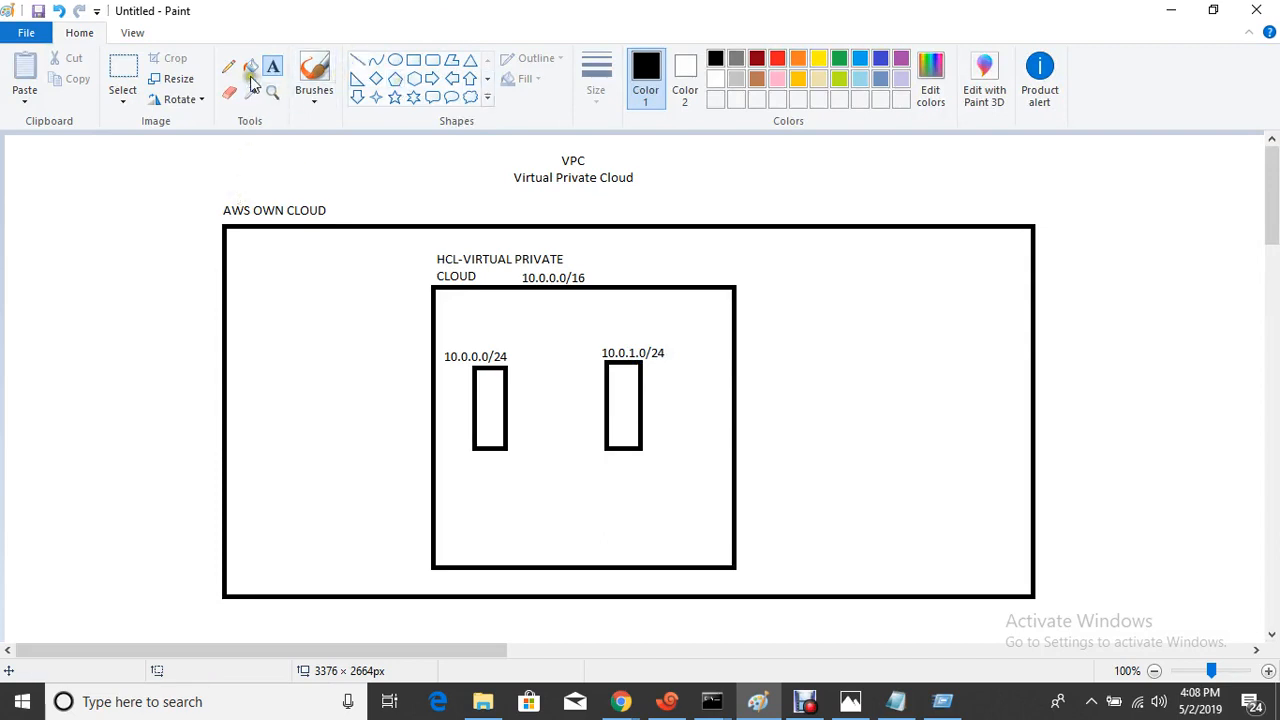
# - Draw two straight lines from the 10.0.0.0/16 text to the 10.0.0.0/24 and 10.0.1.0/24 subnet labels
pyautogui.click(134, 33)
pyautogui.click(84, 34)
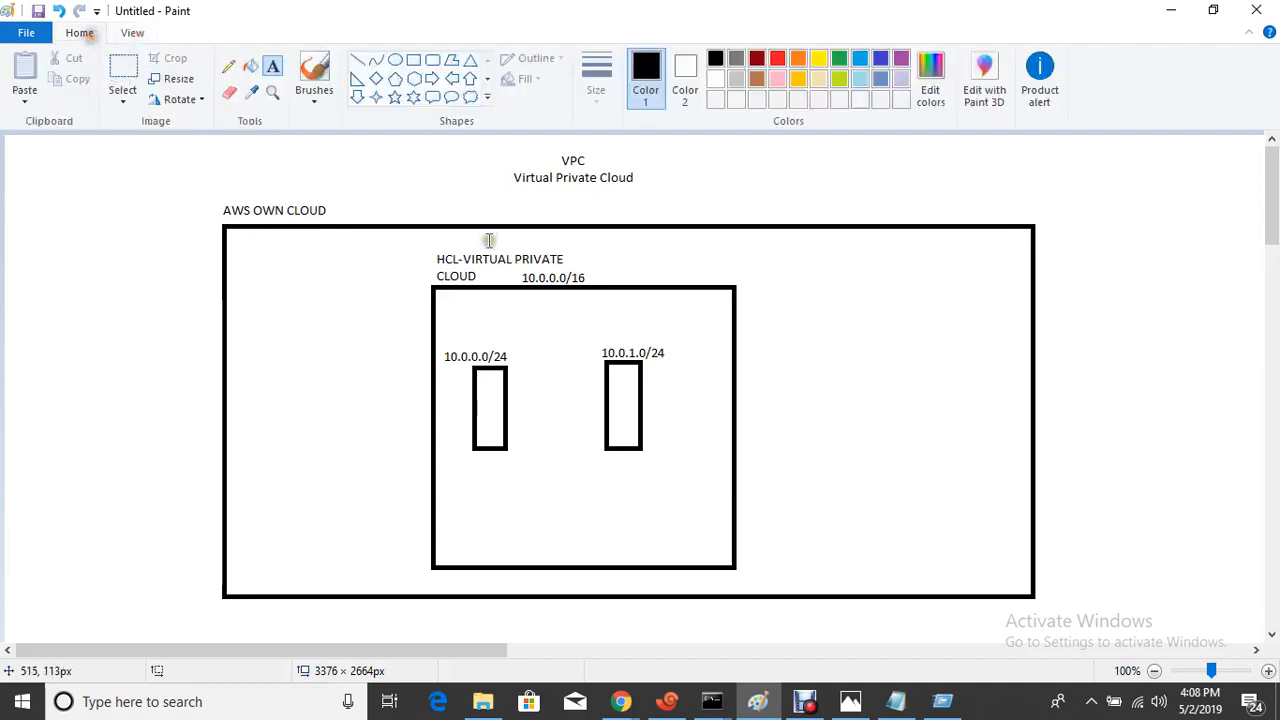
pyautogui.click(358, 60)
pyautogui.moveTo(537, 287); pyautogui.dragTo(495, 344)
pyautogui.click(362, 62)
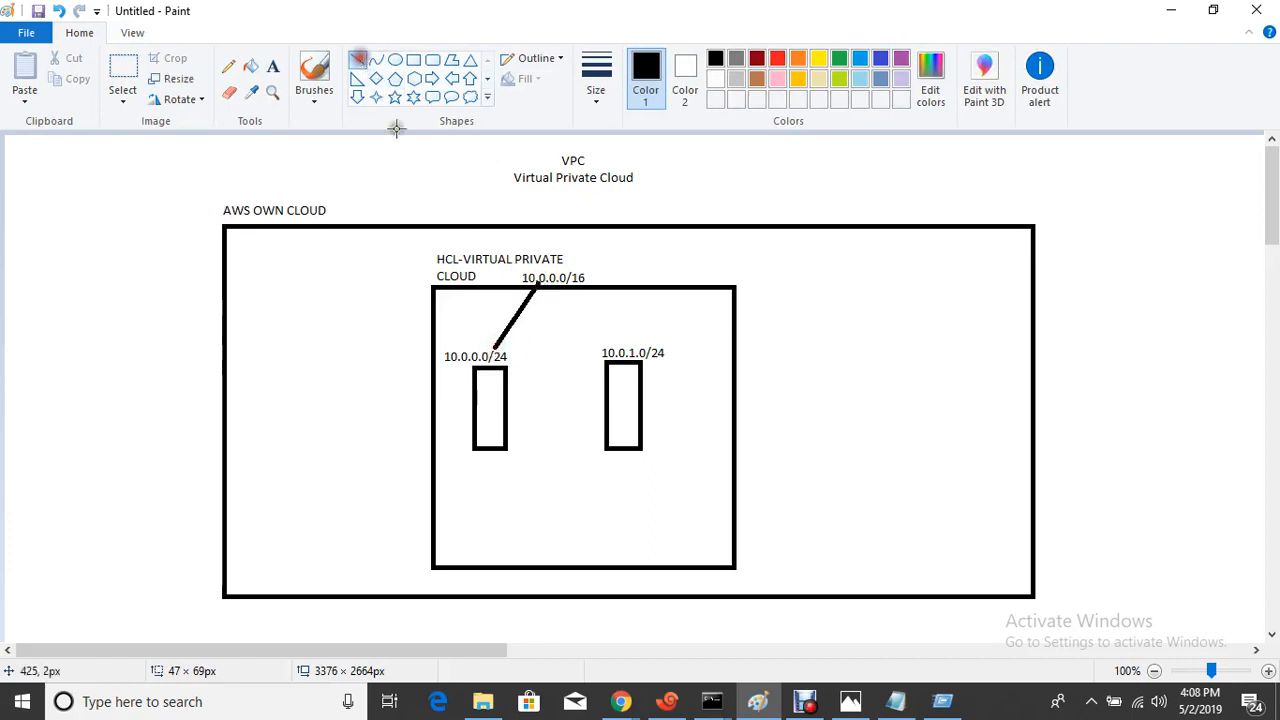
pyautogui.moveTo(537, 287); pyautogui.dragTo(620, 347)
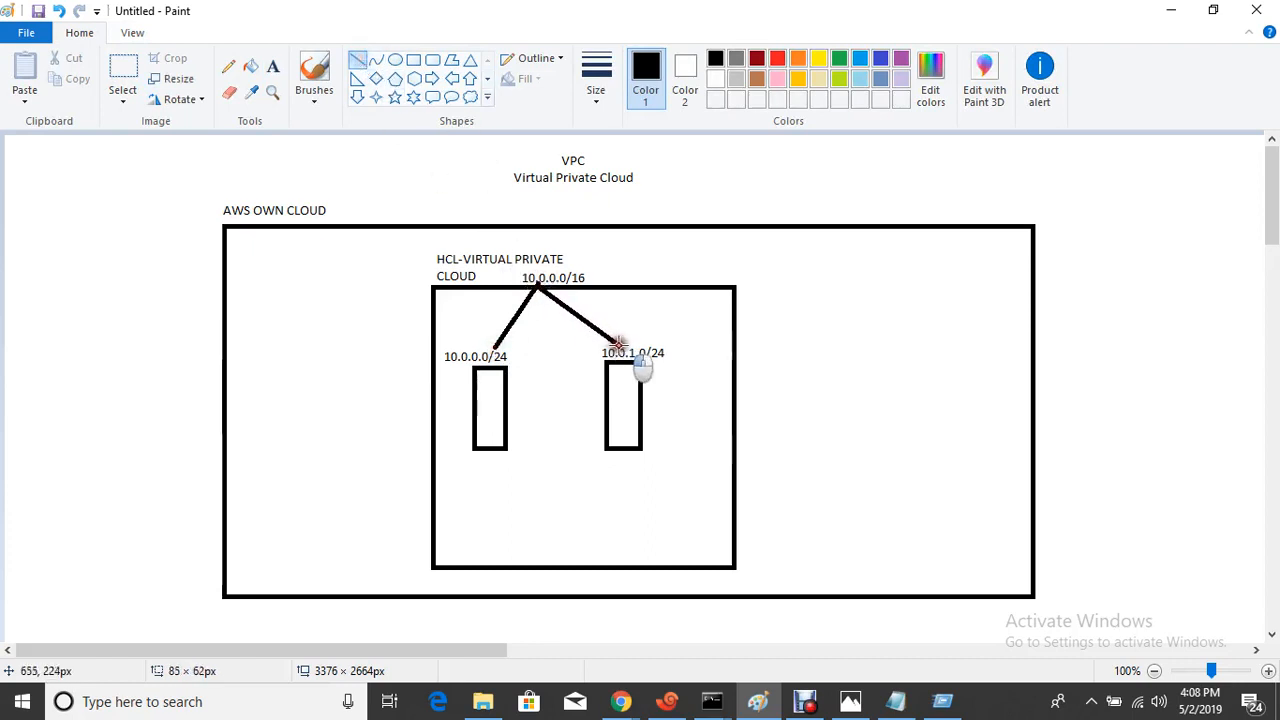
pyautogui.click(838, 398)
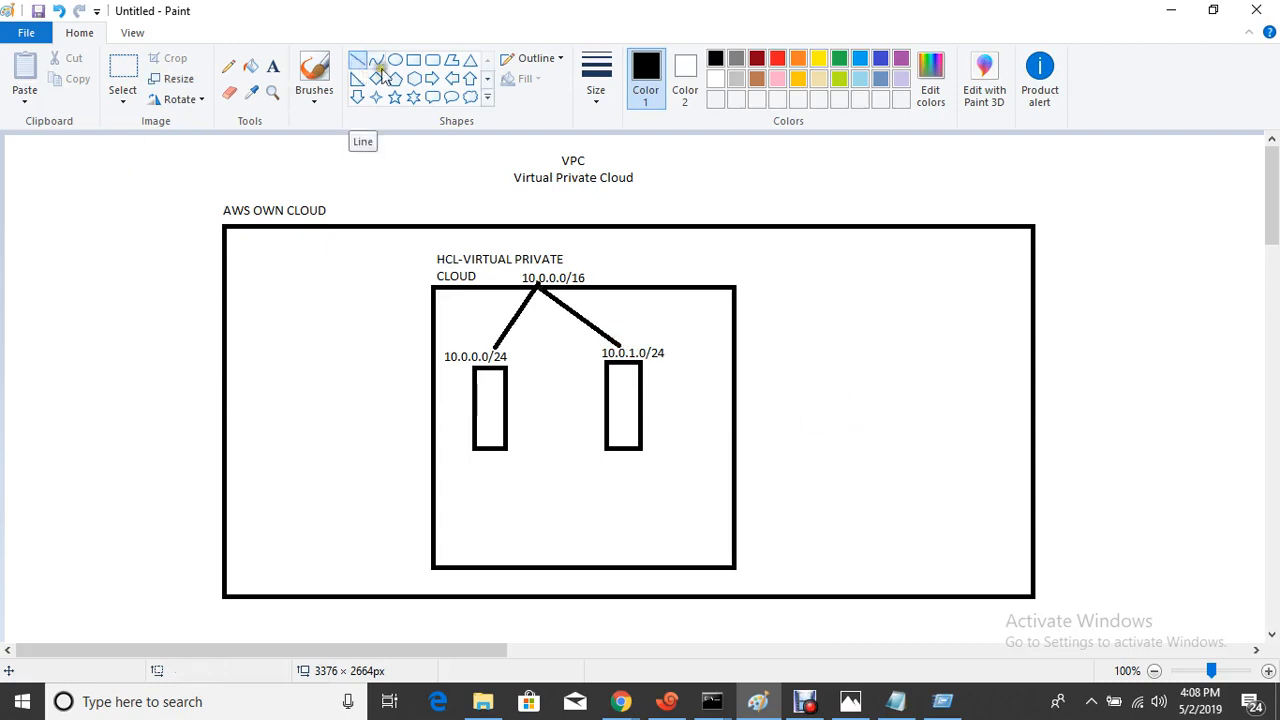
pyautogui.click(414, 62)
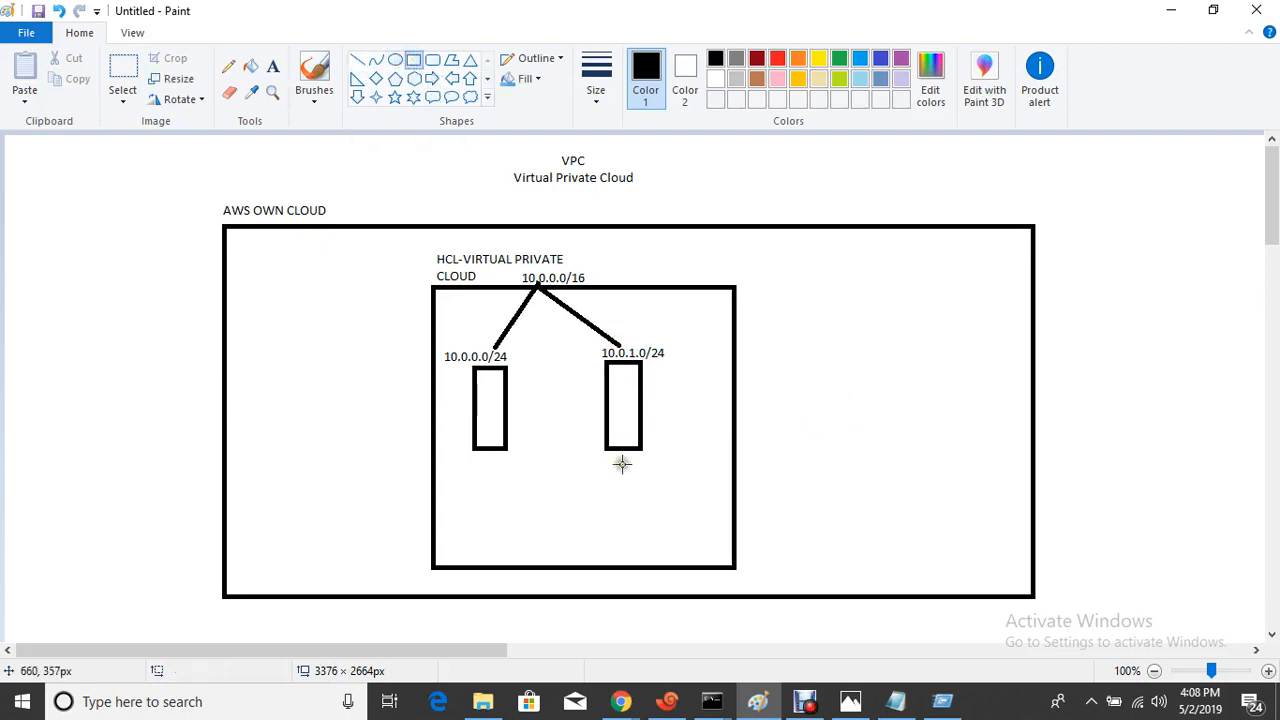
pyautogui.moveTo(616, 511); pyautogui.dragTo(658, 532)
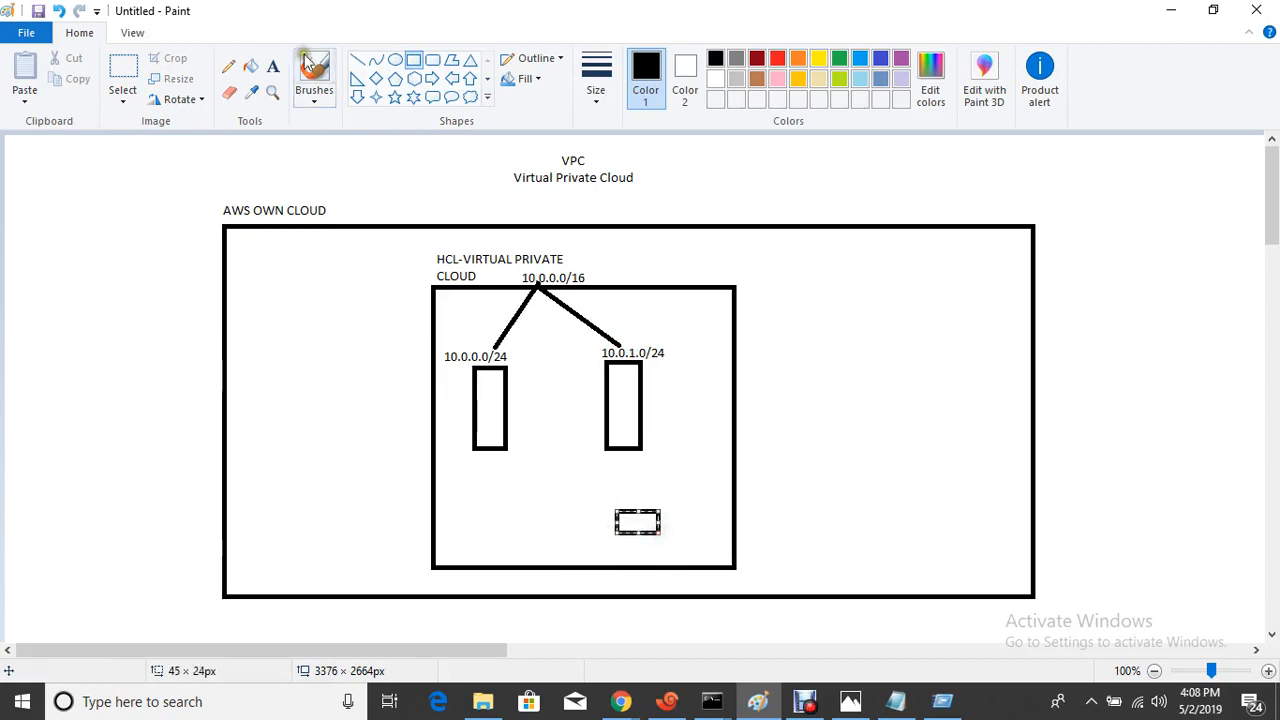
pyautogui.click(272, 66)
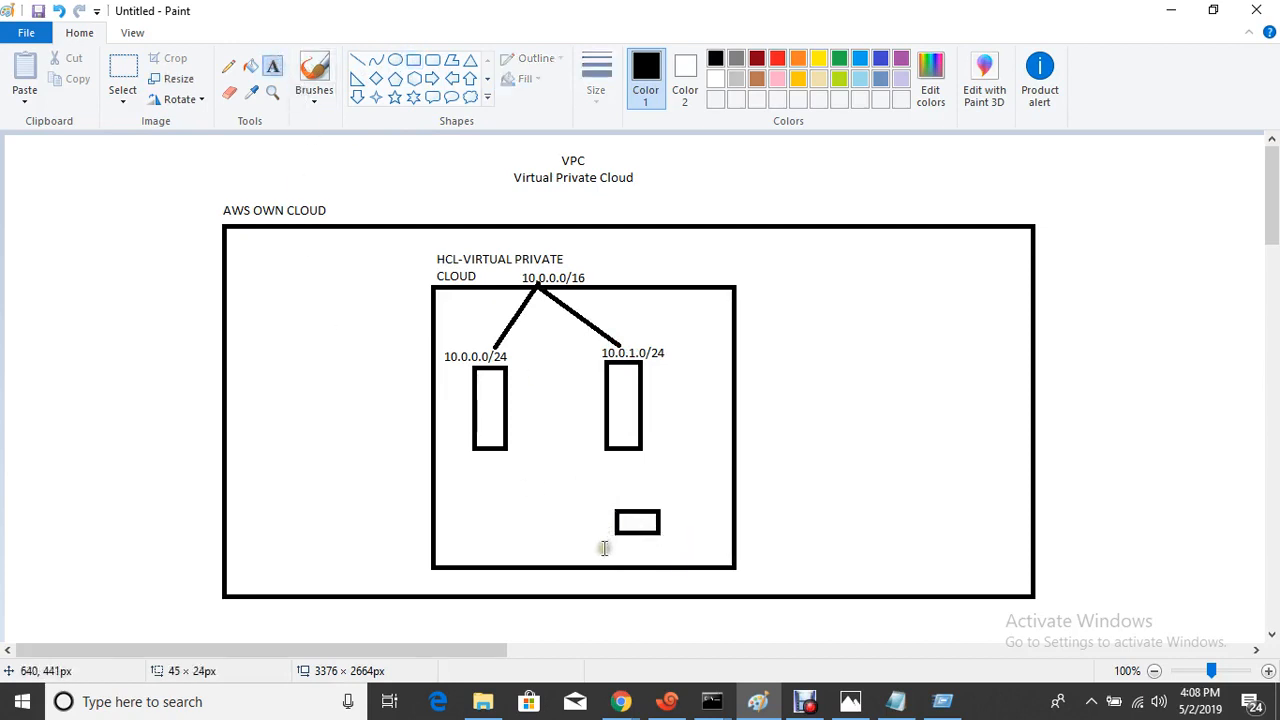
pyautogui.moveTo(604, 548); pyautogui.dragTo(681, 564)
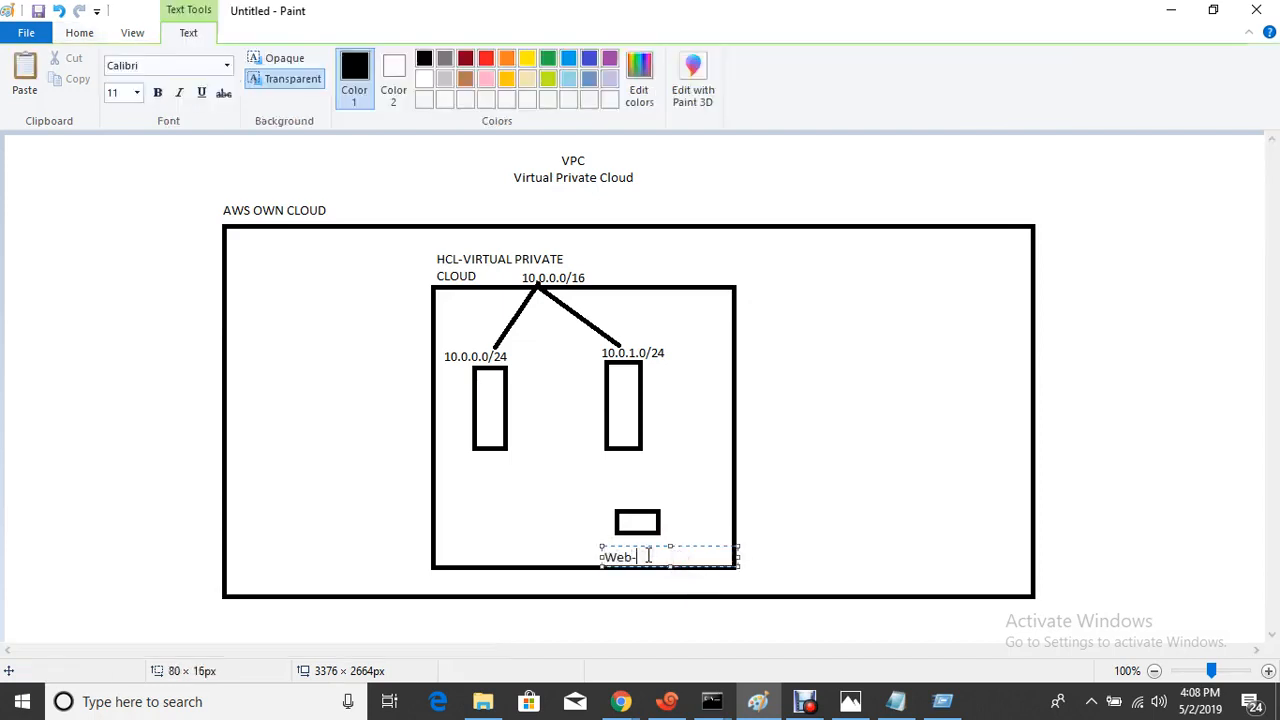
pyautogui.write('Web-Server')
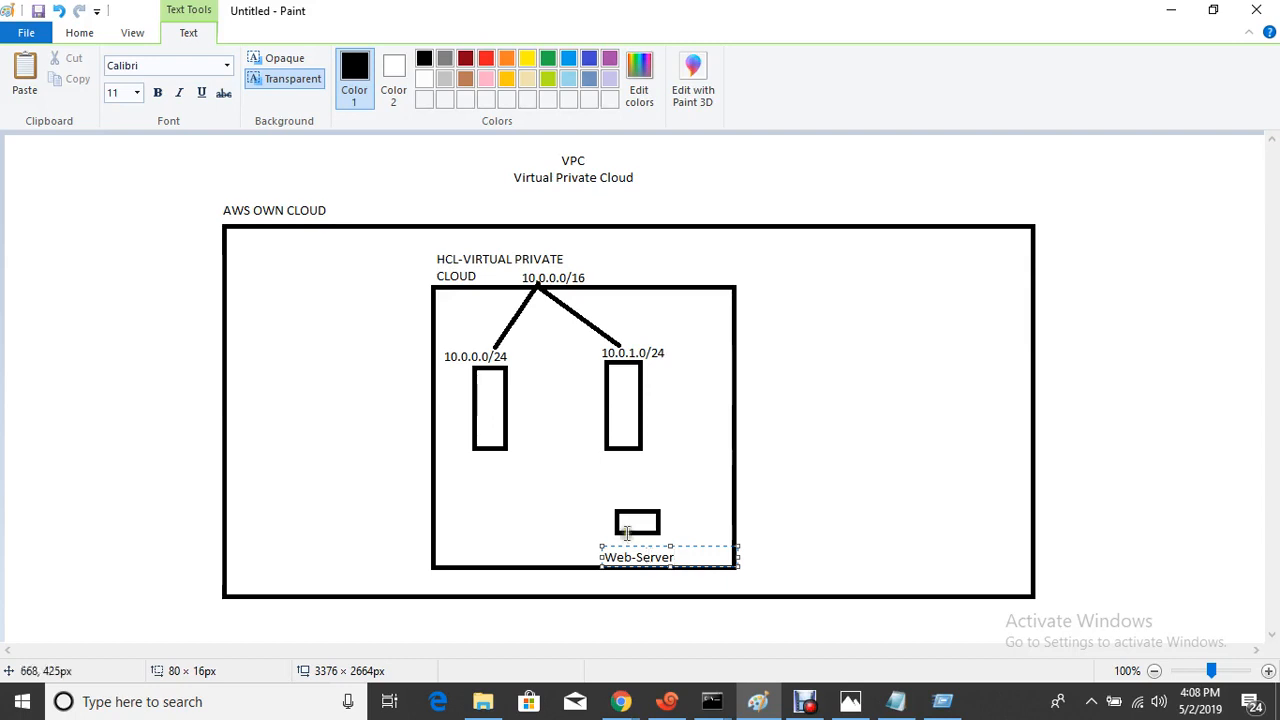
pyautogui.click(837, 531)
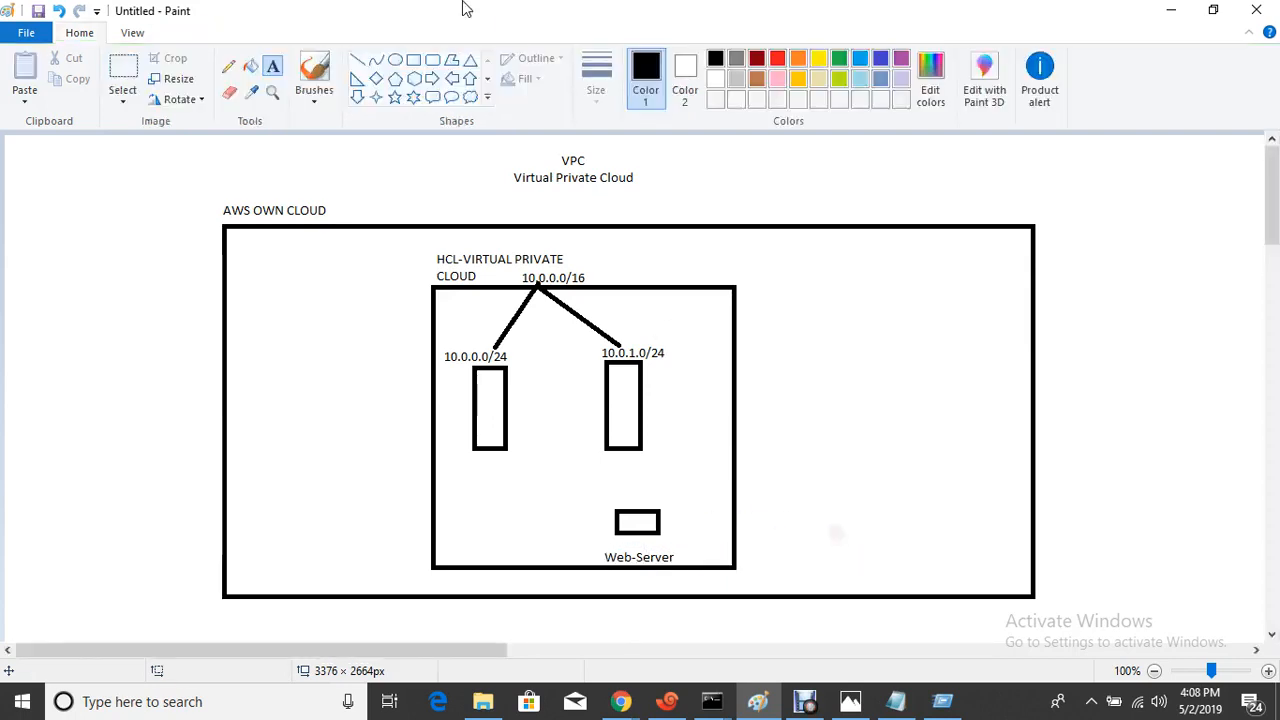
pyautogui.click(357, 60)
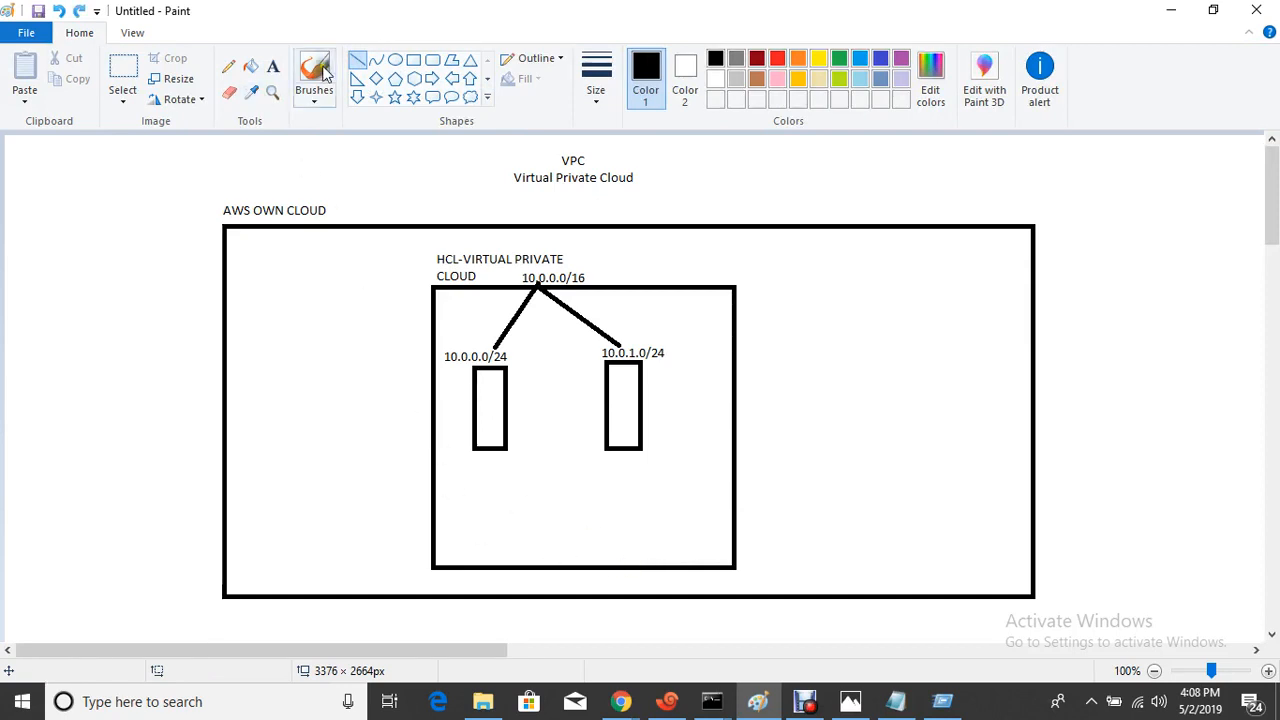
# - Draw a box about 52 × 33 px below the 10.0.0.0/24 subnet rectangle and label it "Web-Server" underneath
pyautogui.click(413, 60)
pyautogui.moveTo(458, 507); pyautogui.dragTo(508, 537)
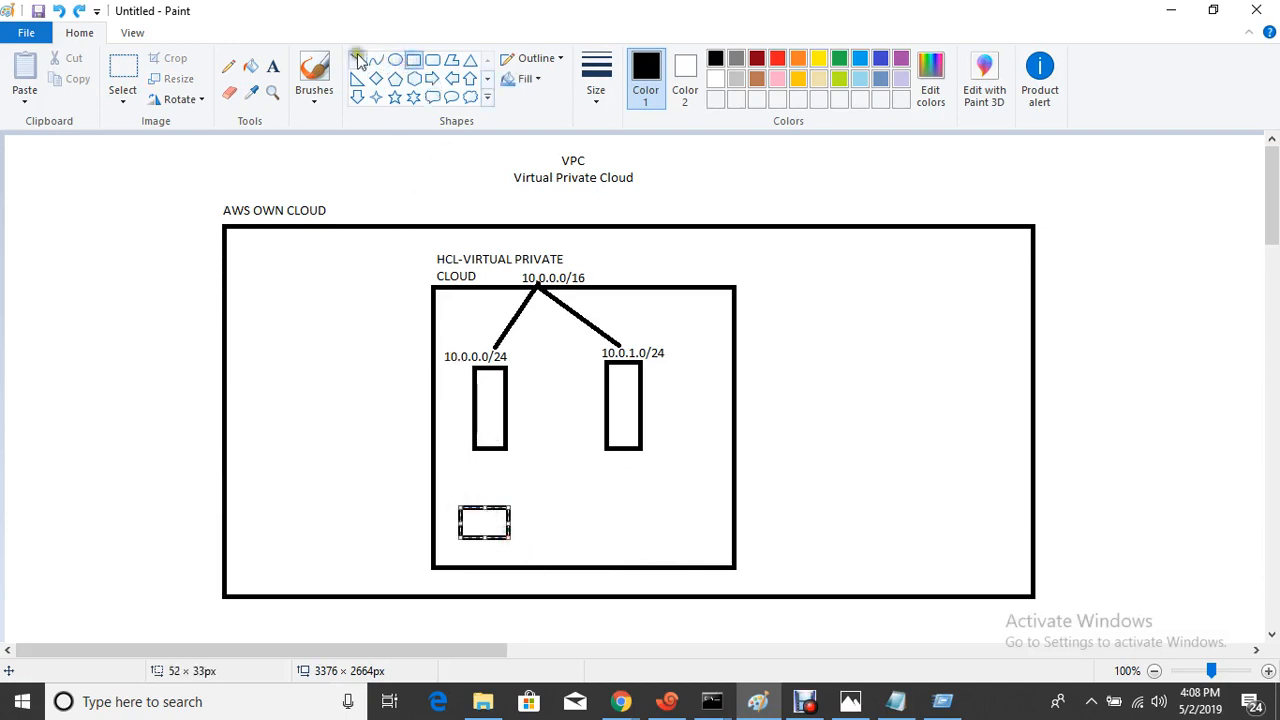
pyautogui.click(273, 66)
pyautogui.moveTo(447, 548); pyautogui.dragTo(540, 559)
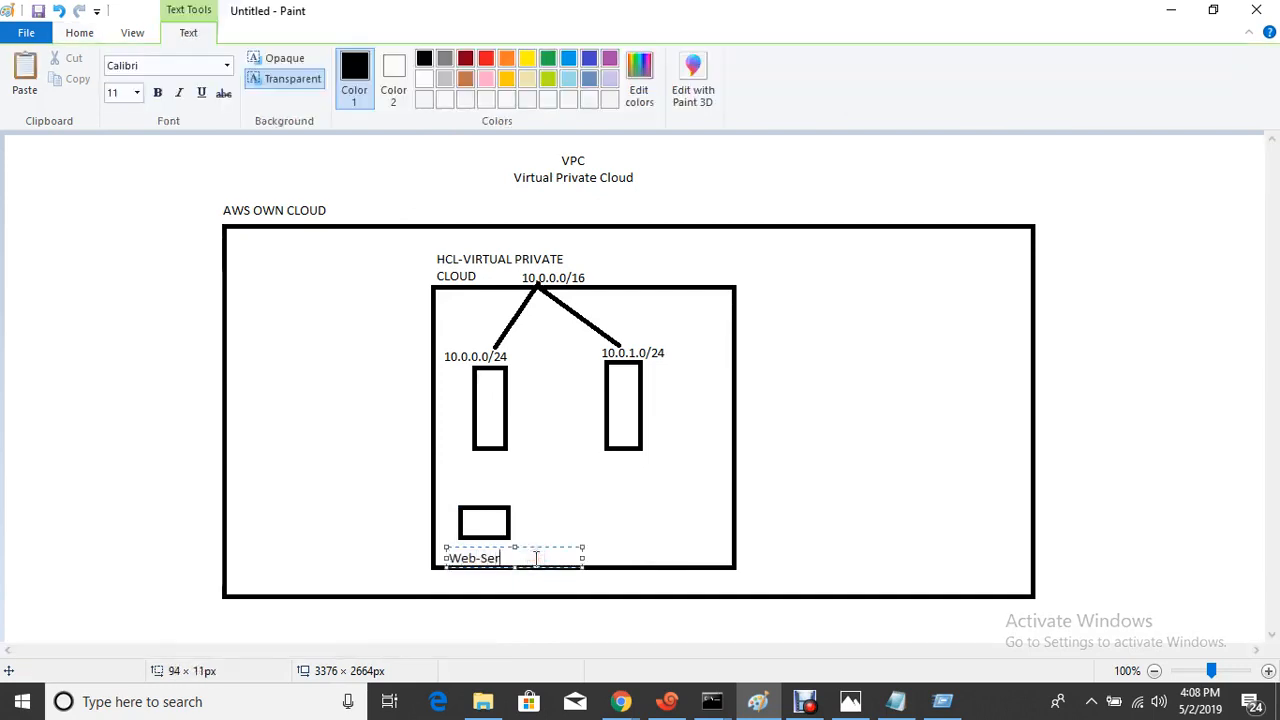
pyautogui.click(814, 531)
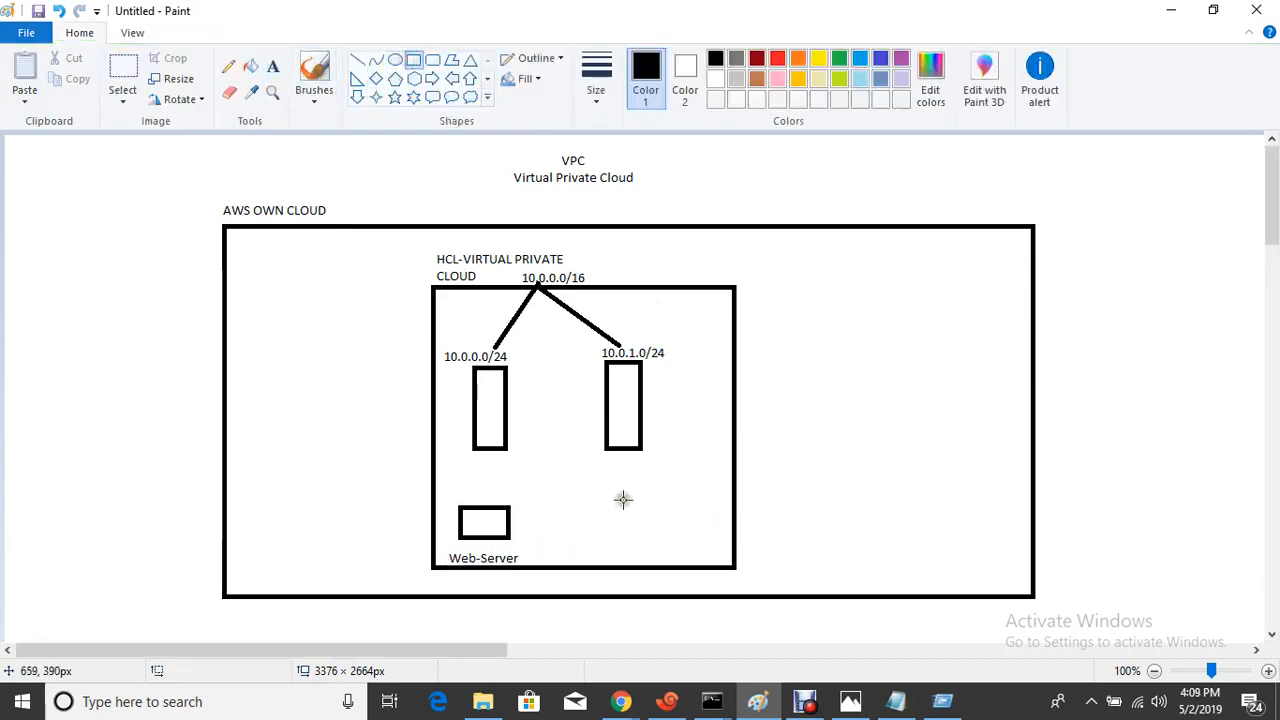
# - Draw a box about 48 × 25 px below the 10.0.1.0/24 subnet rectangle and label it "DB-Server" underneath
pyautogui.moveTo(606, 511)
pyautogui.mouseDown()
pyautogui.moveTo(655, 545)
pyautogui.moveTo(651, 531)
pyautogui.mouseUp()
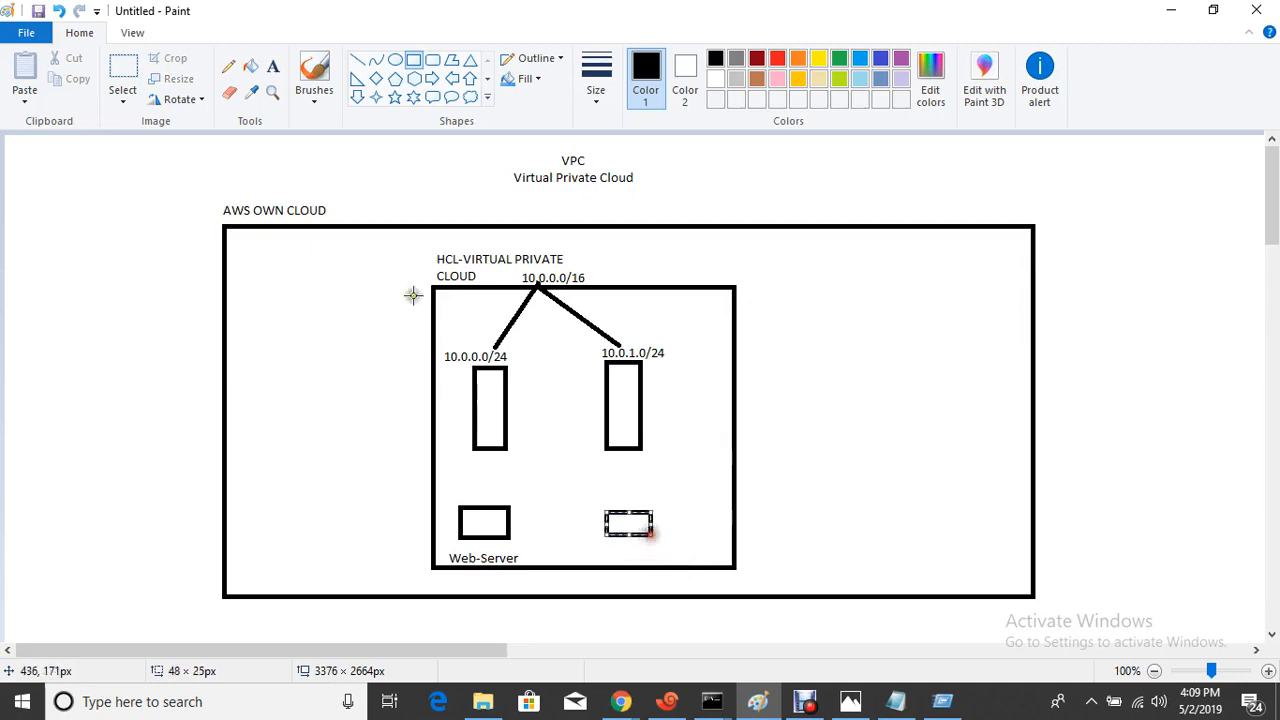
pyautogui.click(274, 68)
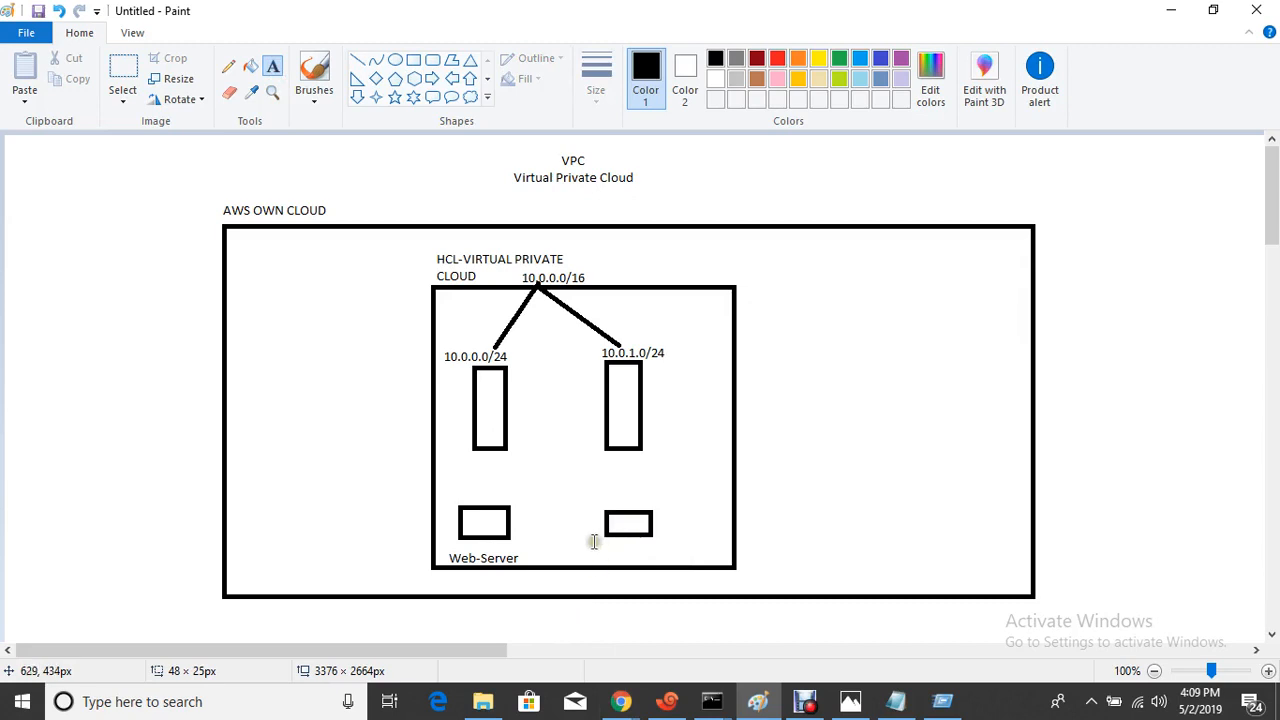
pyautogui.moveTo(593, 541); pyautogui.dragTo(671, 558)
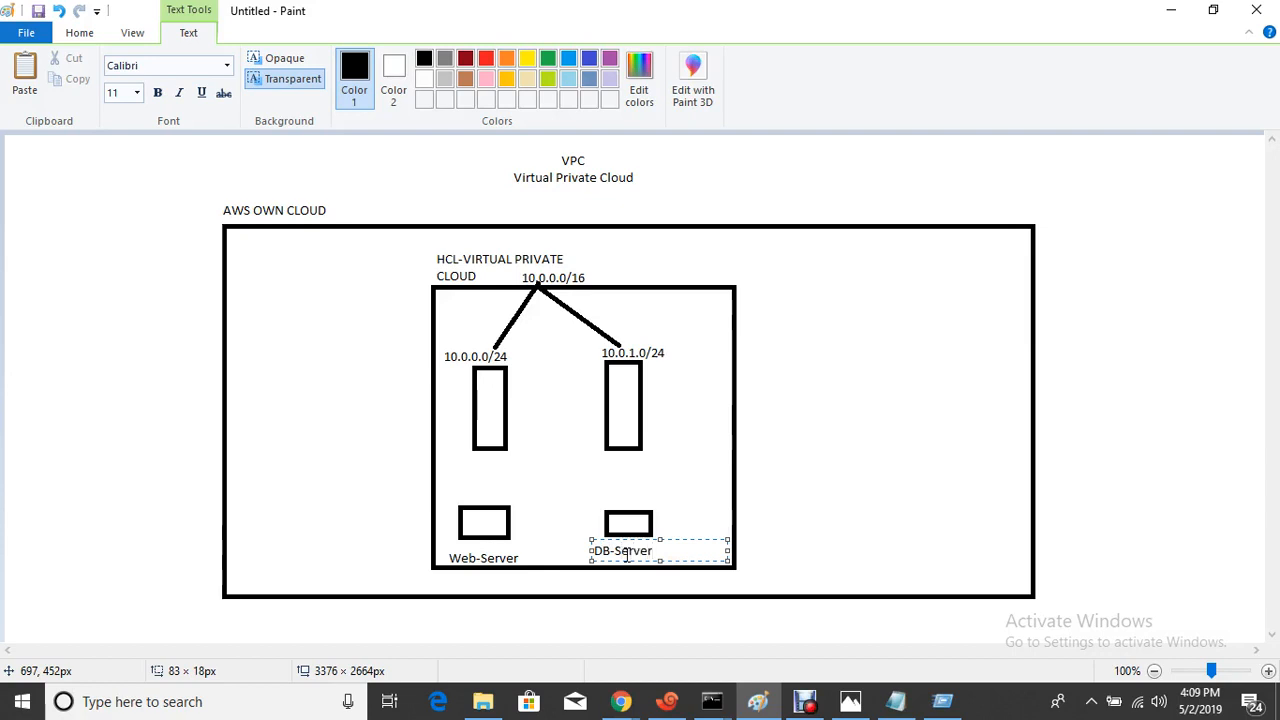
pyautogui.click(885, 495)
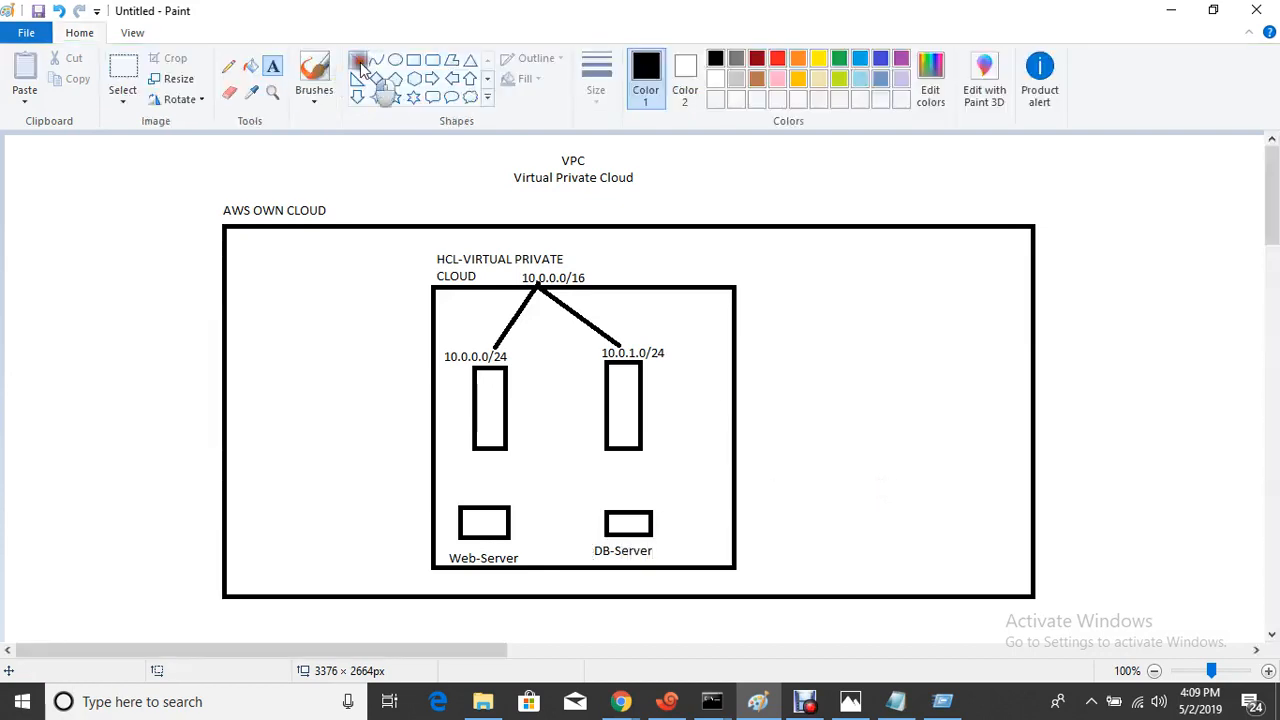
# - Draw straight lines connecting the 10.0.0.0/24 rectangle to the Web-Server box and the 10.0.1.0/24 rectangle to the DB-Server box
pyautogui.click(358, 60)
pyautogui.moveTo(481, 448); pyautogui.dragTo(482, 508)
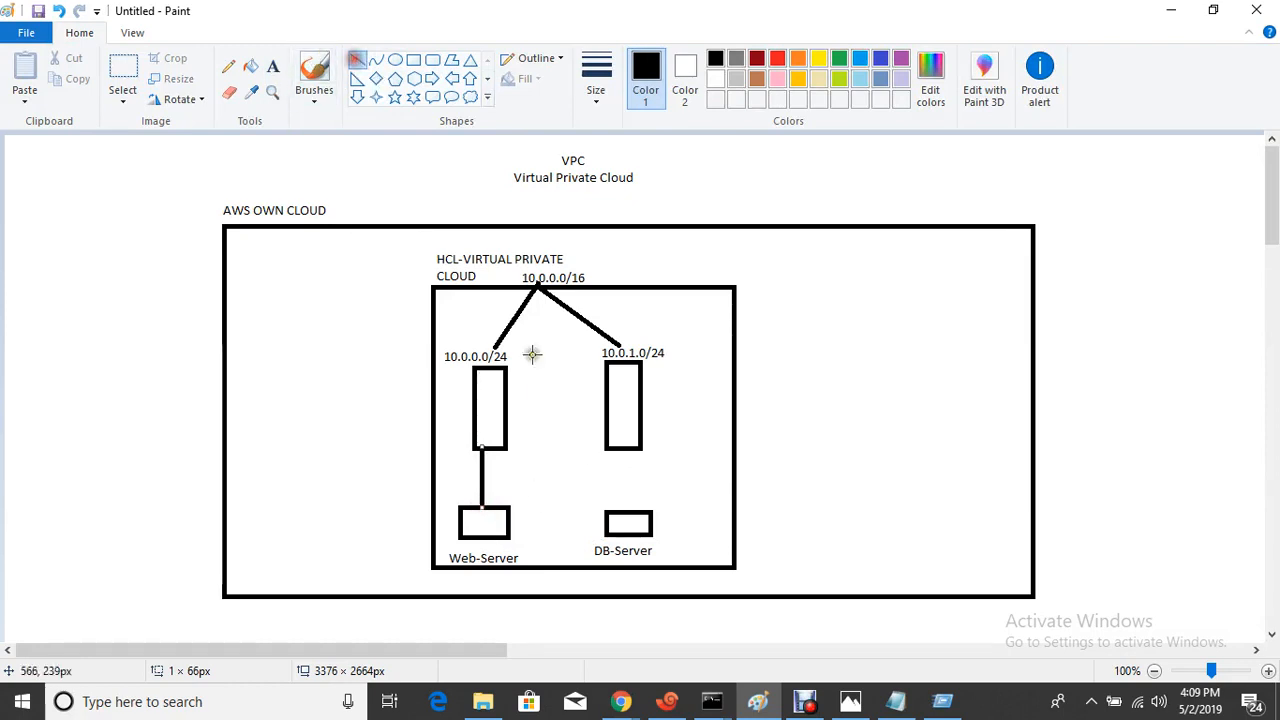
pyautogui.moveTo(627, 447); pyautogui.dragTo(635, 511)
pyautogui.click(781, 501)
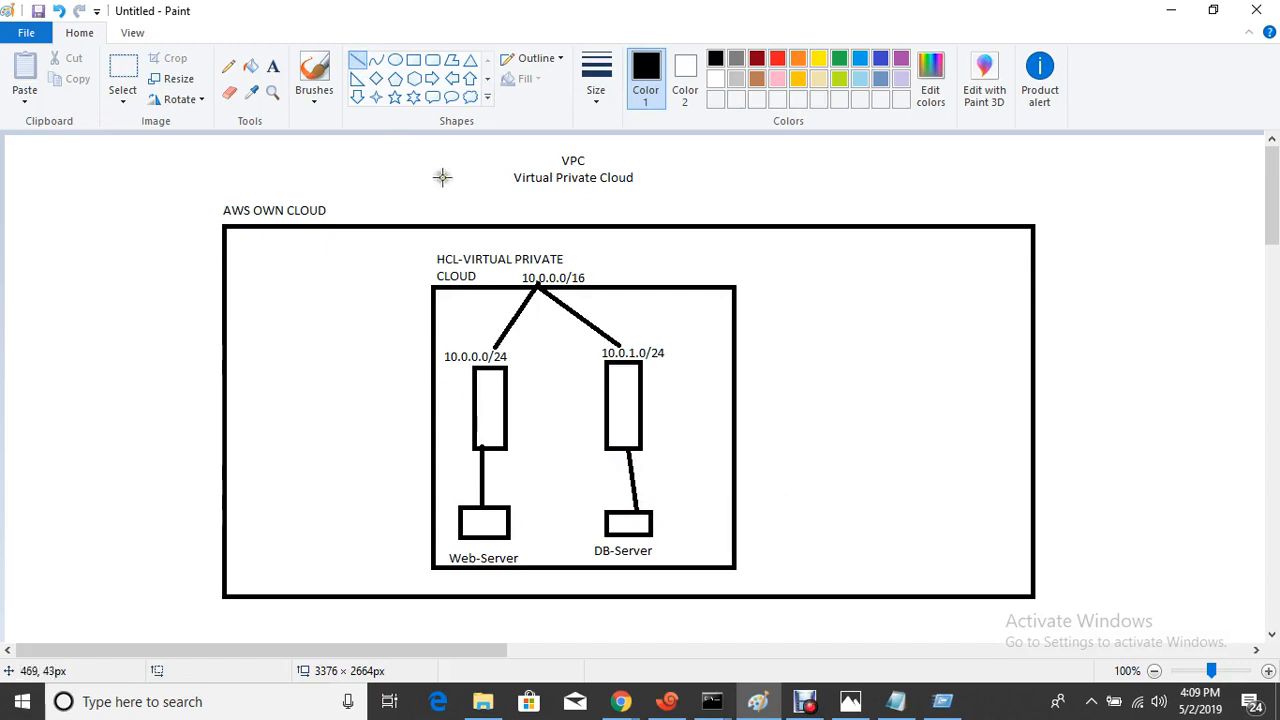
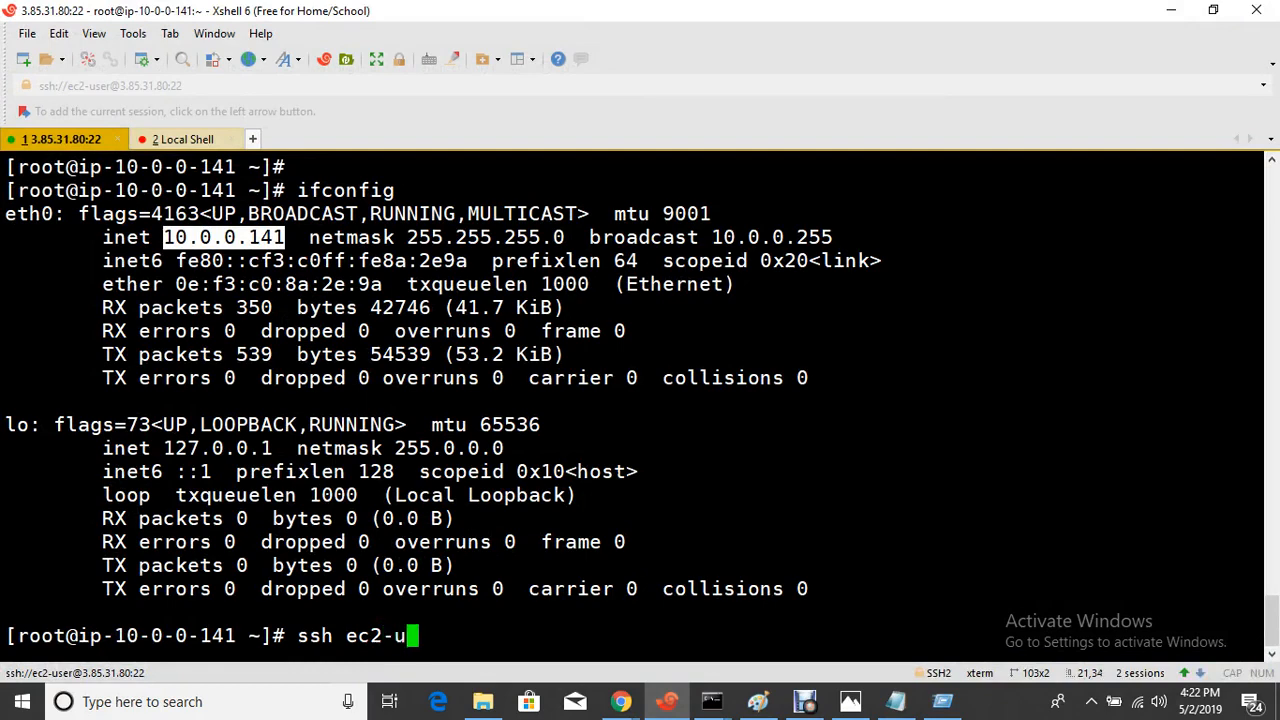
pyautogui.rightClick(570, 632)
pyautogui.click(632, 235)
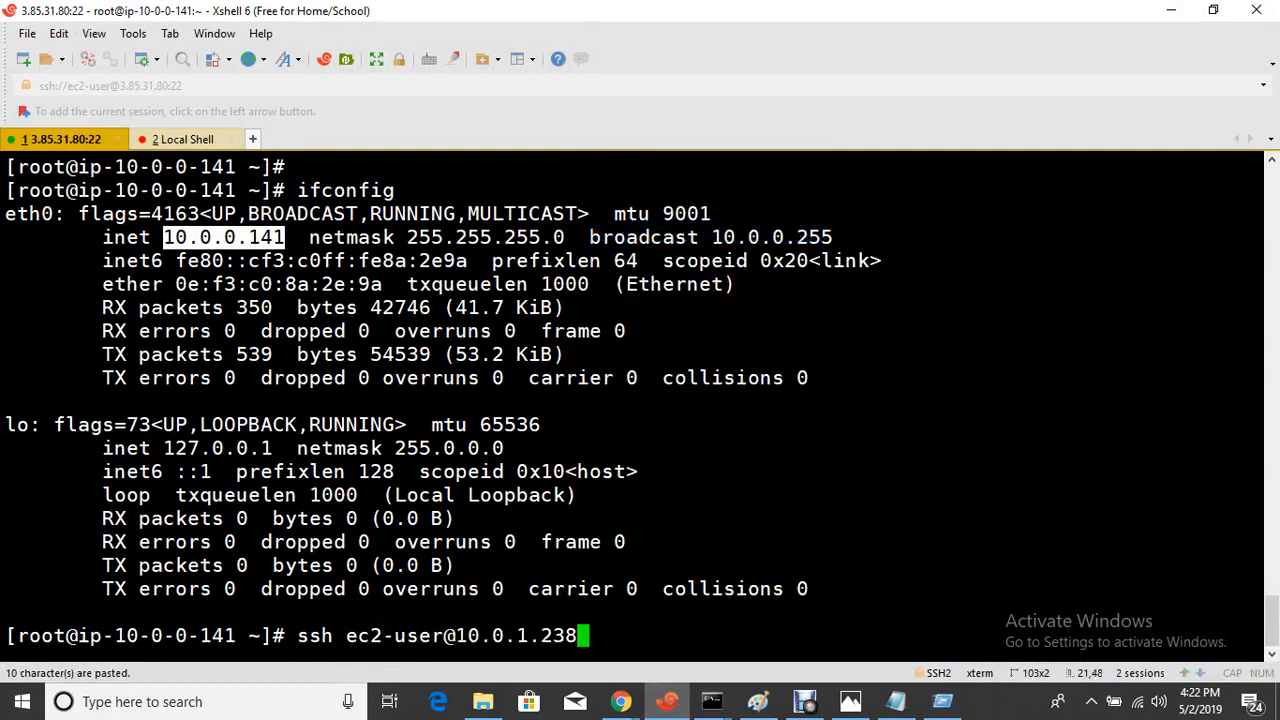
pyautogui.press('Return')
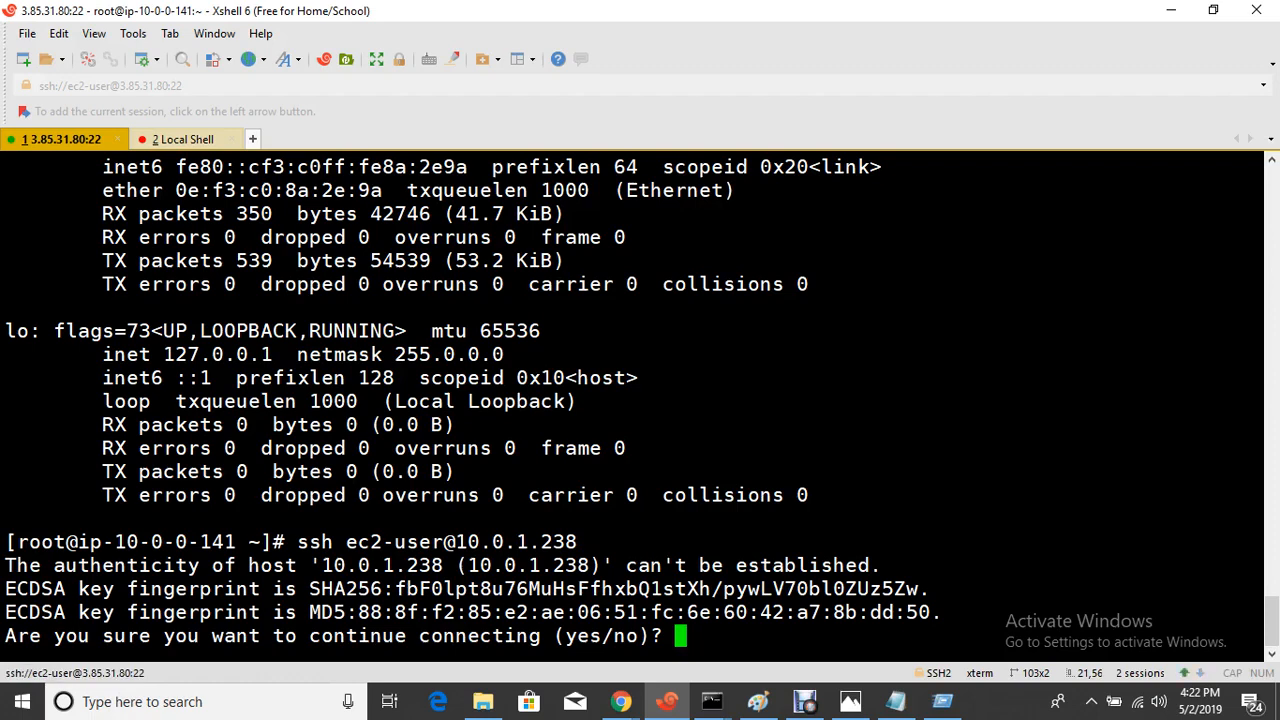
pyautogui.write('yes')
pyautogui.press('Return')
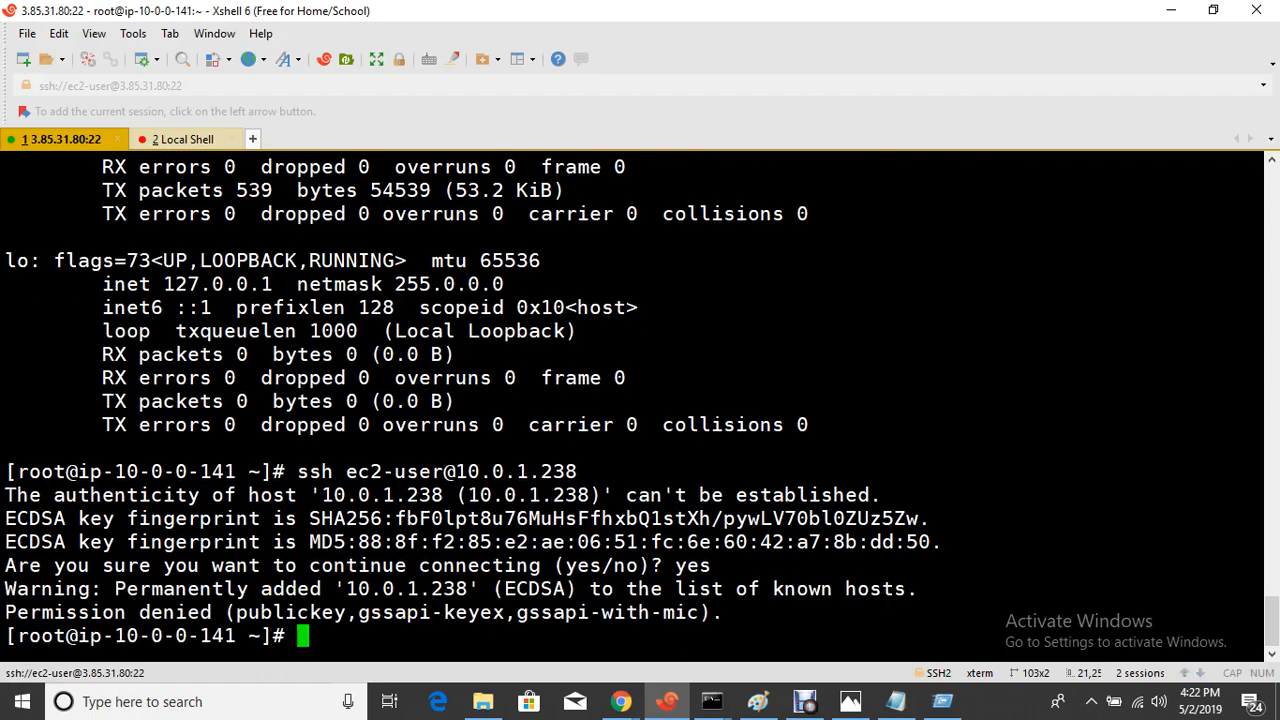
pyautogui.moveTo(105, 612); pyautogui.dragTo(274, 614)
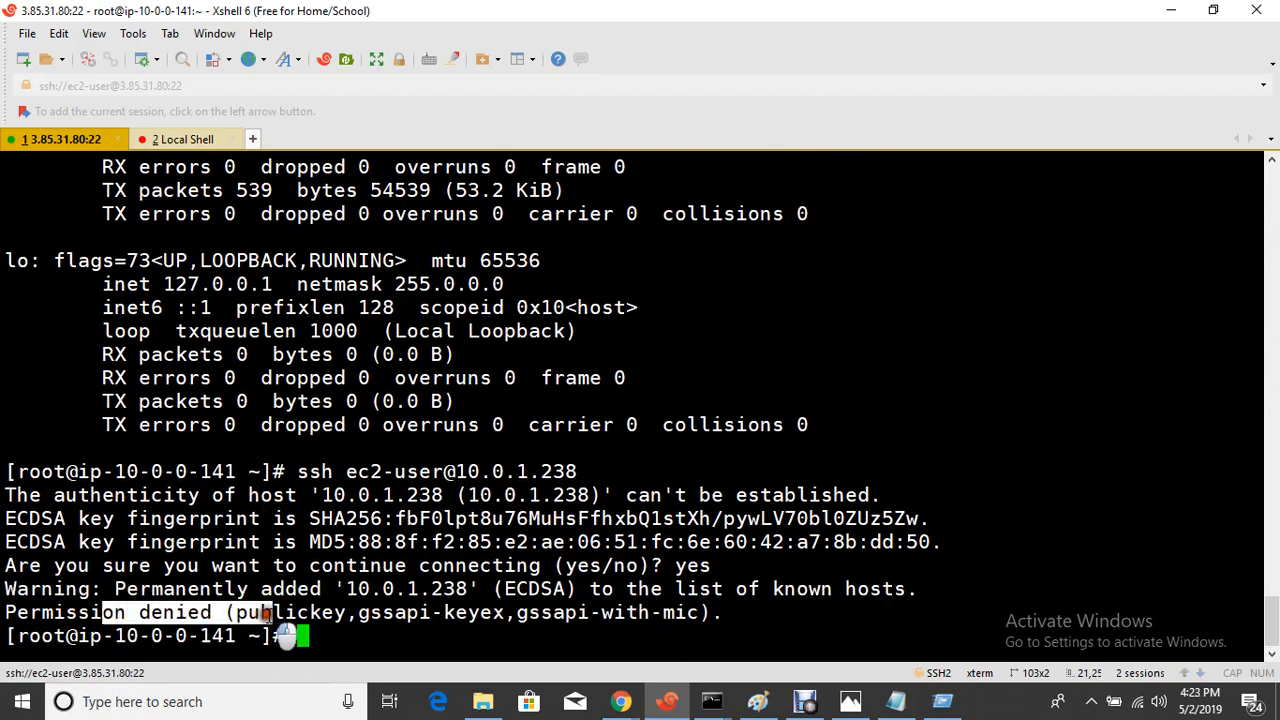
pyautogui.click(405, 628)
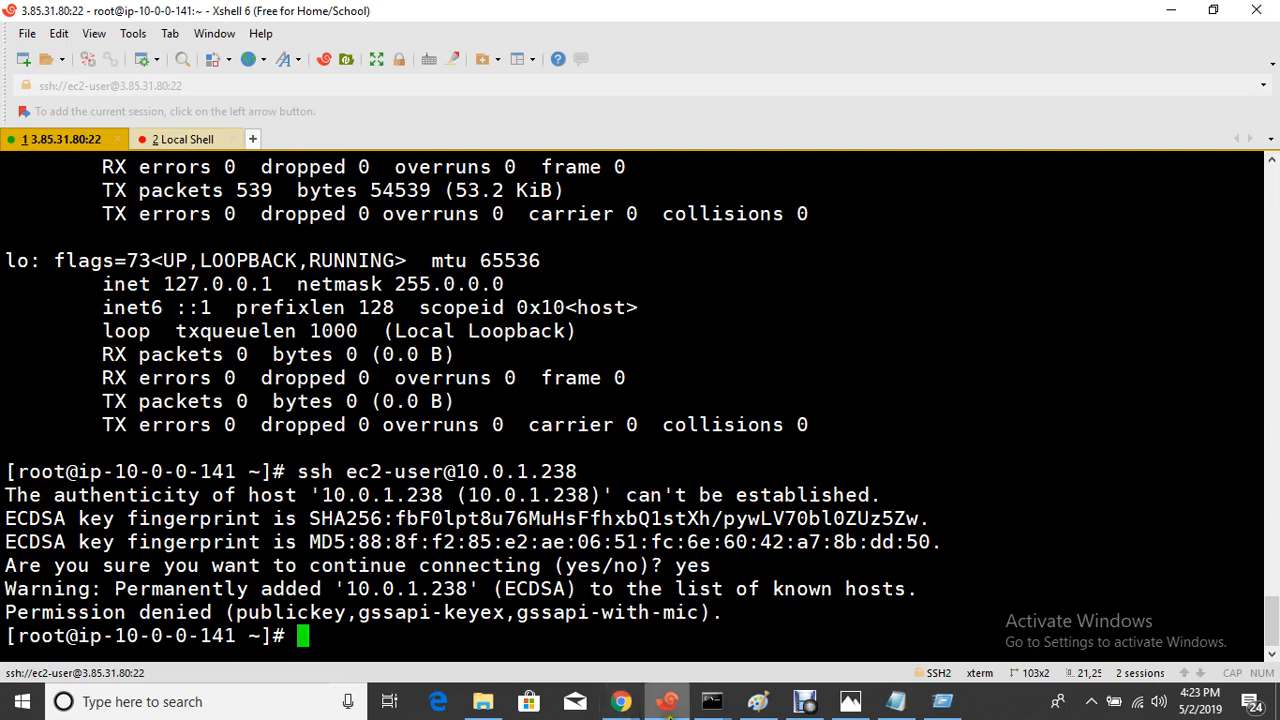
# - Switch to File Explorer and locate the master.pem key file in the Downloads folder
pyautogui.moveTo(625, 640)
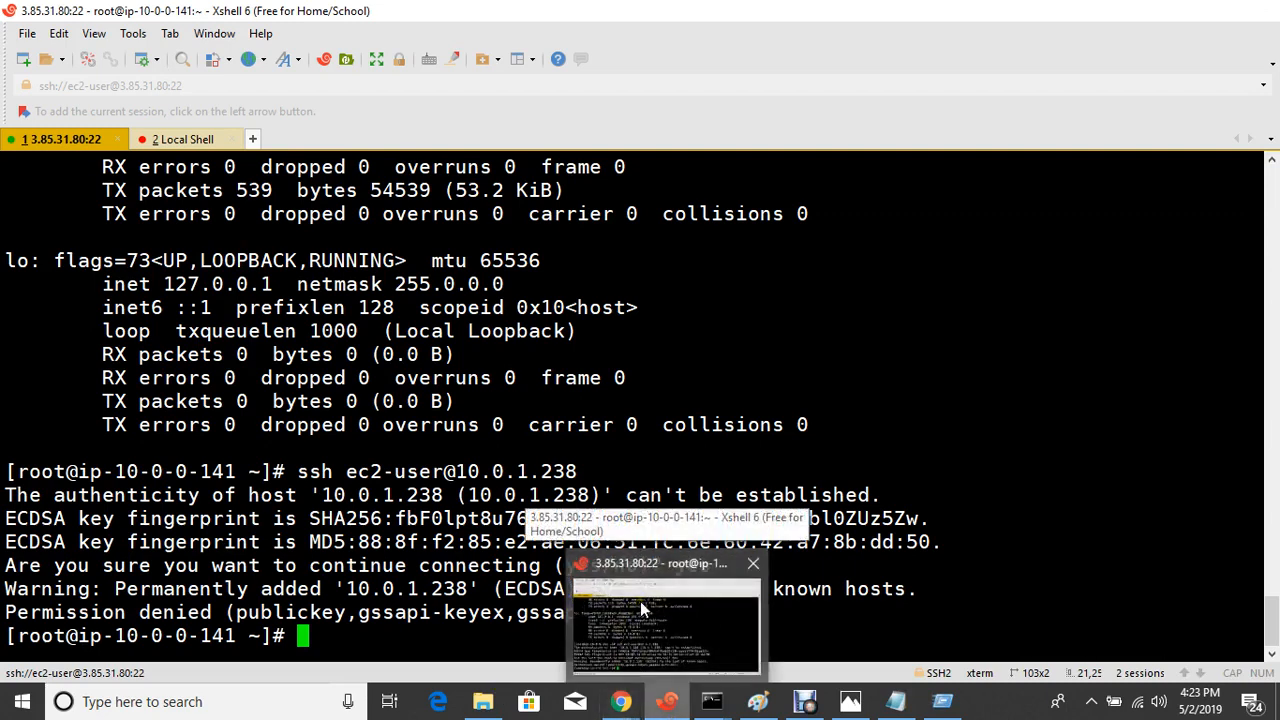
pyautogui.click(640, 601)
pyautogui.press('super+e')
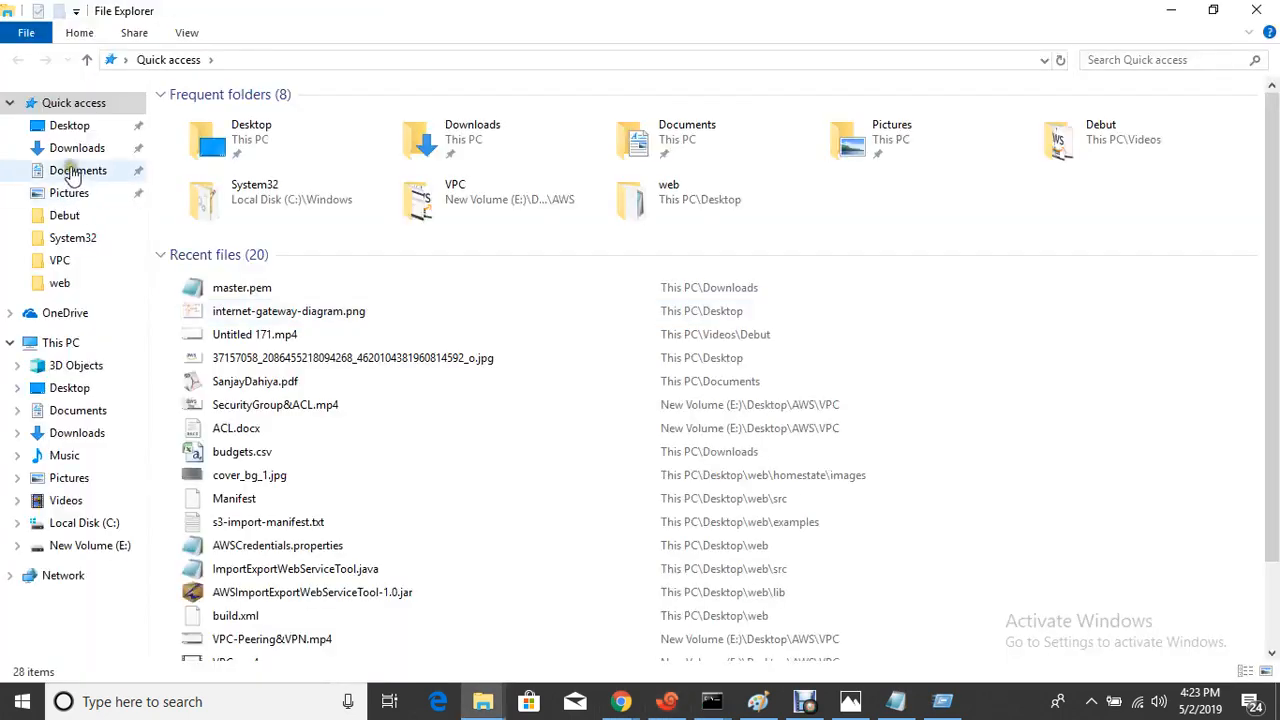
pyautogui.click(78, 148)
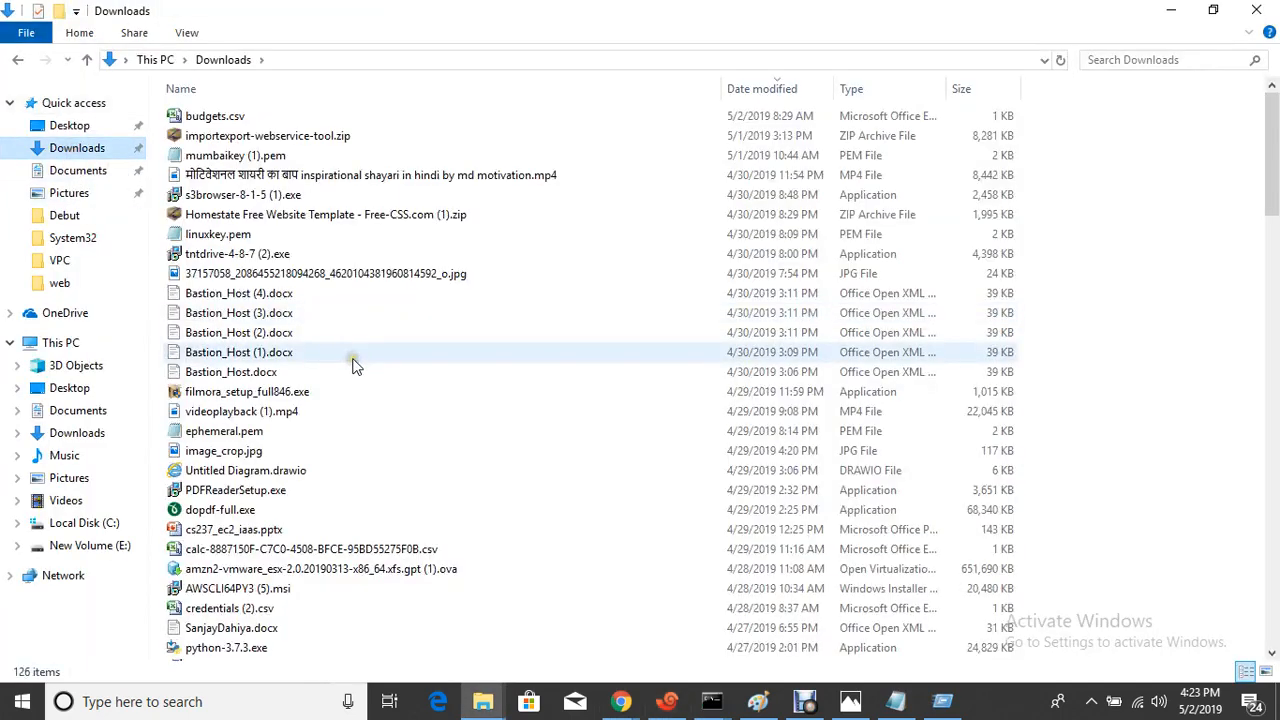
pyautogui.click(302, 411)
pyautogui.scroll(-10, 290, 330)
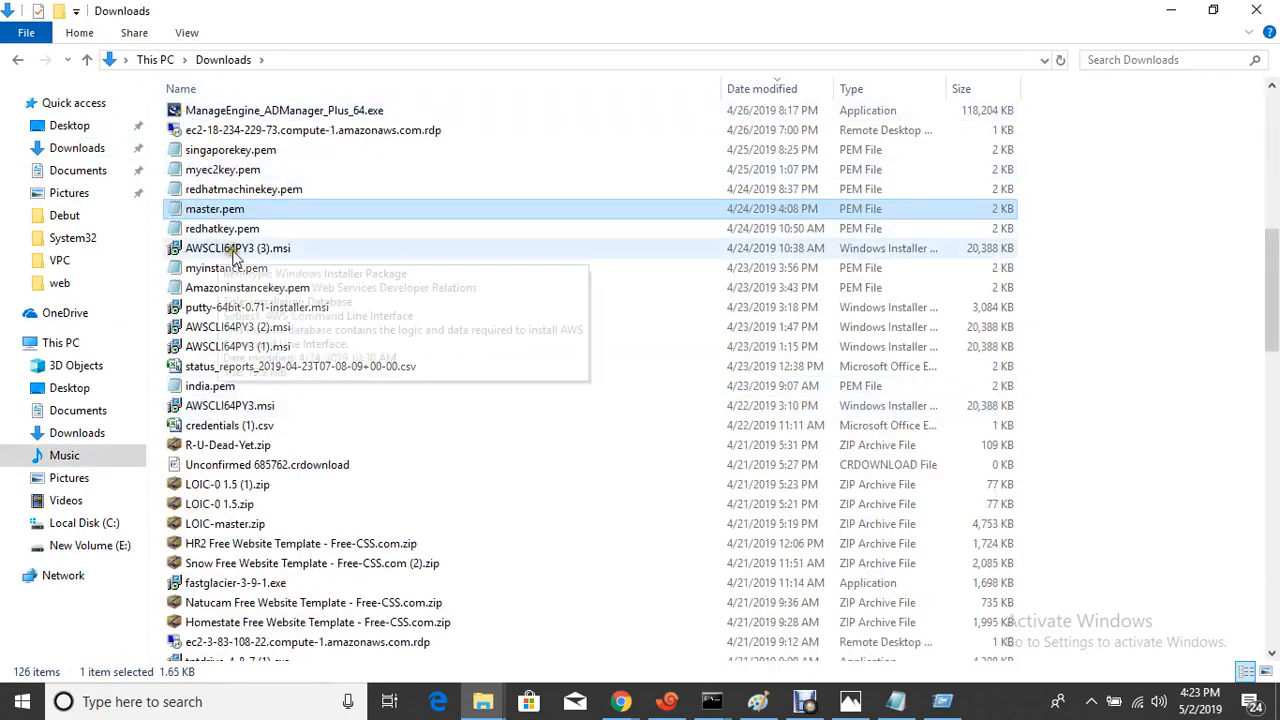
pyautogui.click(251, 215)
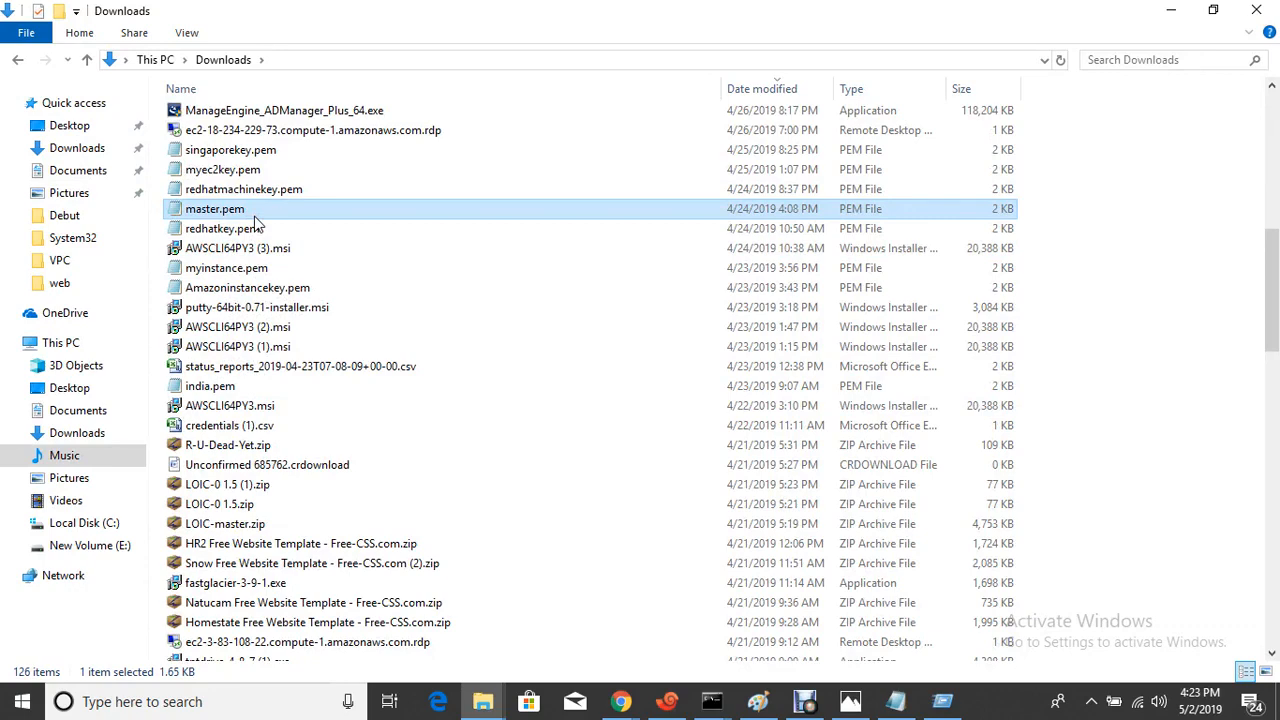
# - Switch back to the Xshell session and start a vim command at the web server's prompt
pyautogui.click(667, 702)
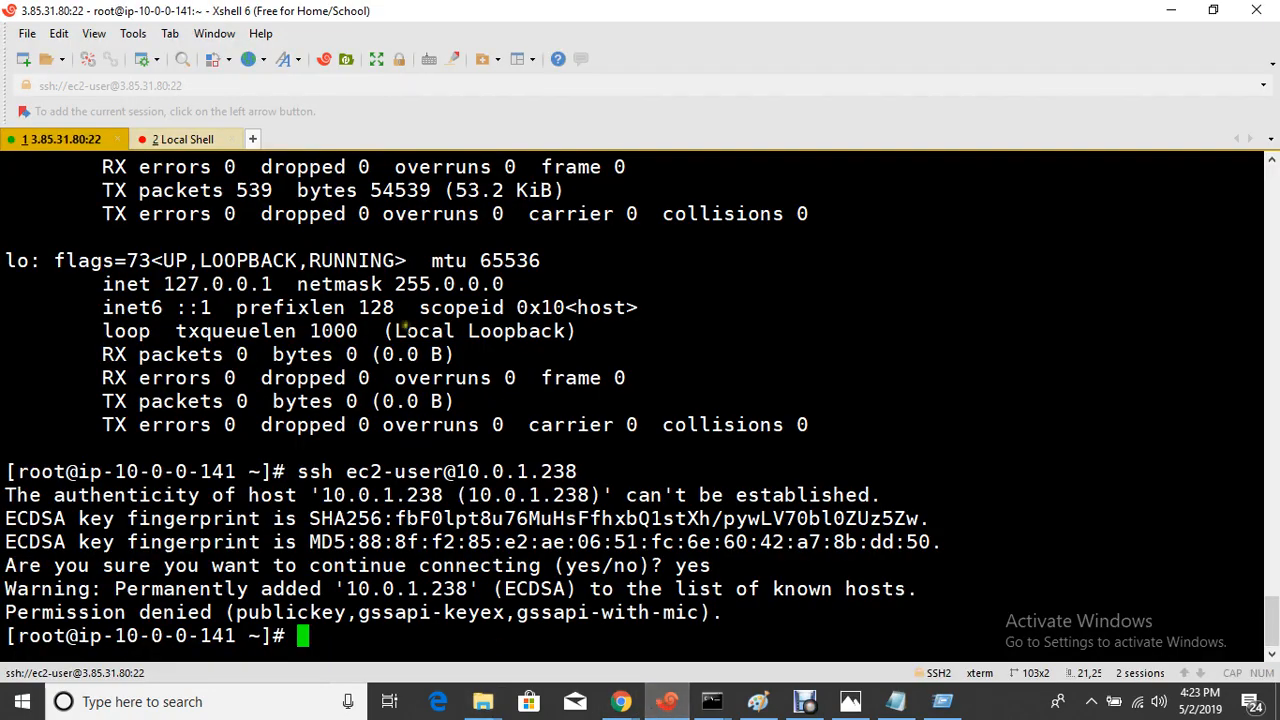
pyautogui.moveTo(150, 331); pyautogui.dragTo(540, 541)
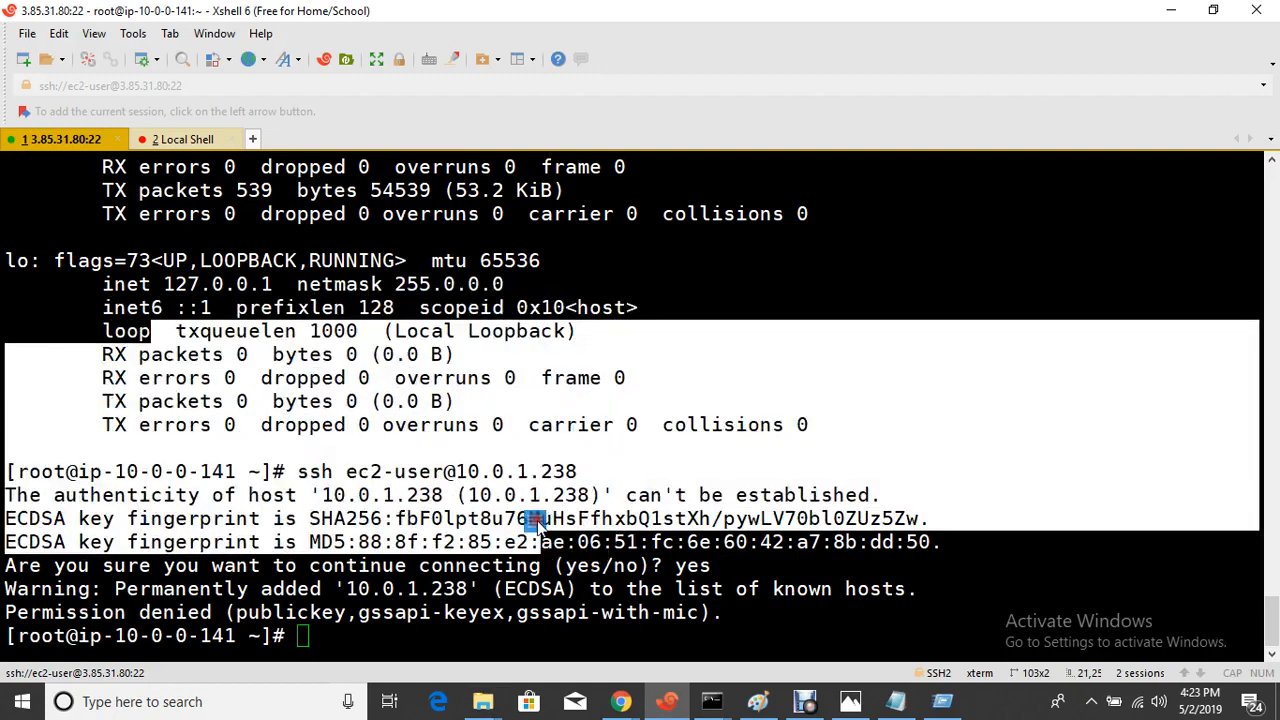
pyautogui.rightClick(536, 520)
pyautogui.click(517, 617)
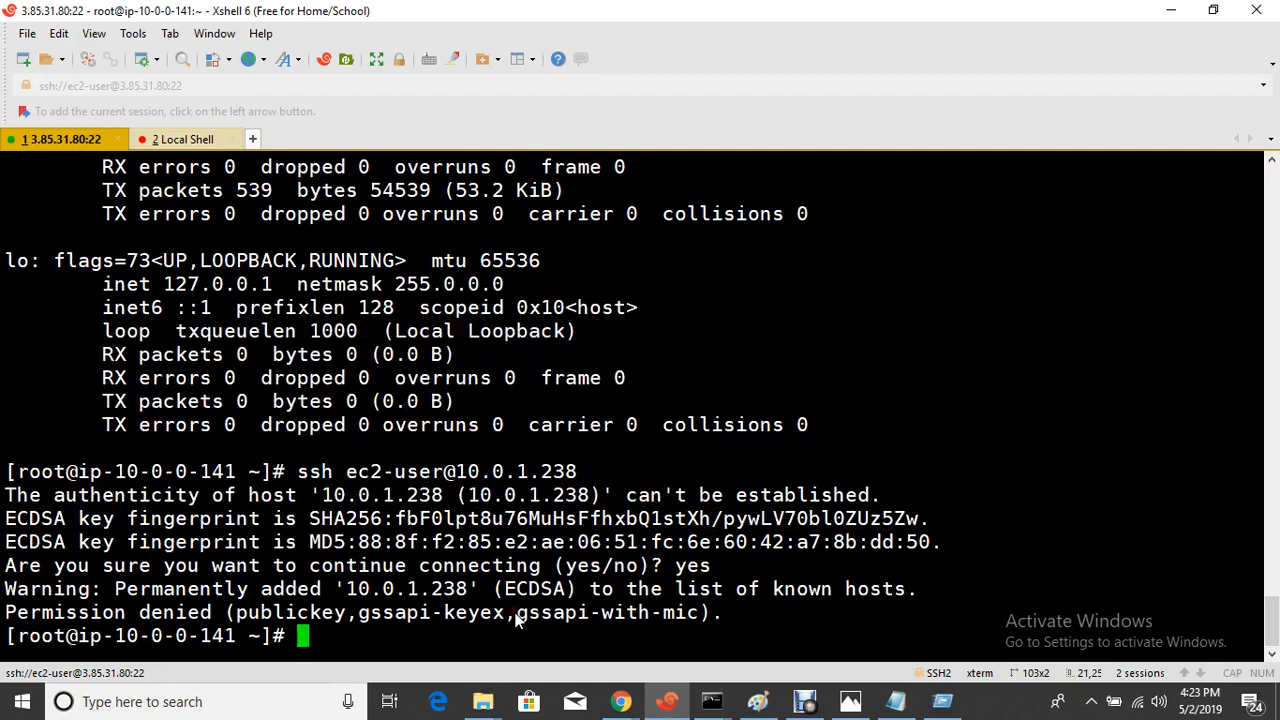
pyautogui.write('vim')
# - Compare the master.pem file in Downloads with the Key Name of both instances in the EC2 console in Chrome
pyautogui.moveTo(621, 701)
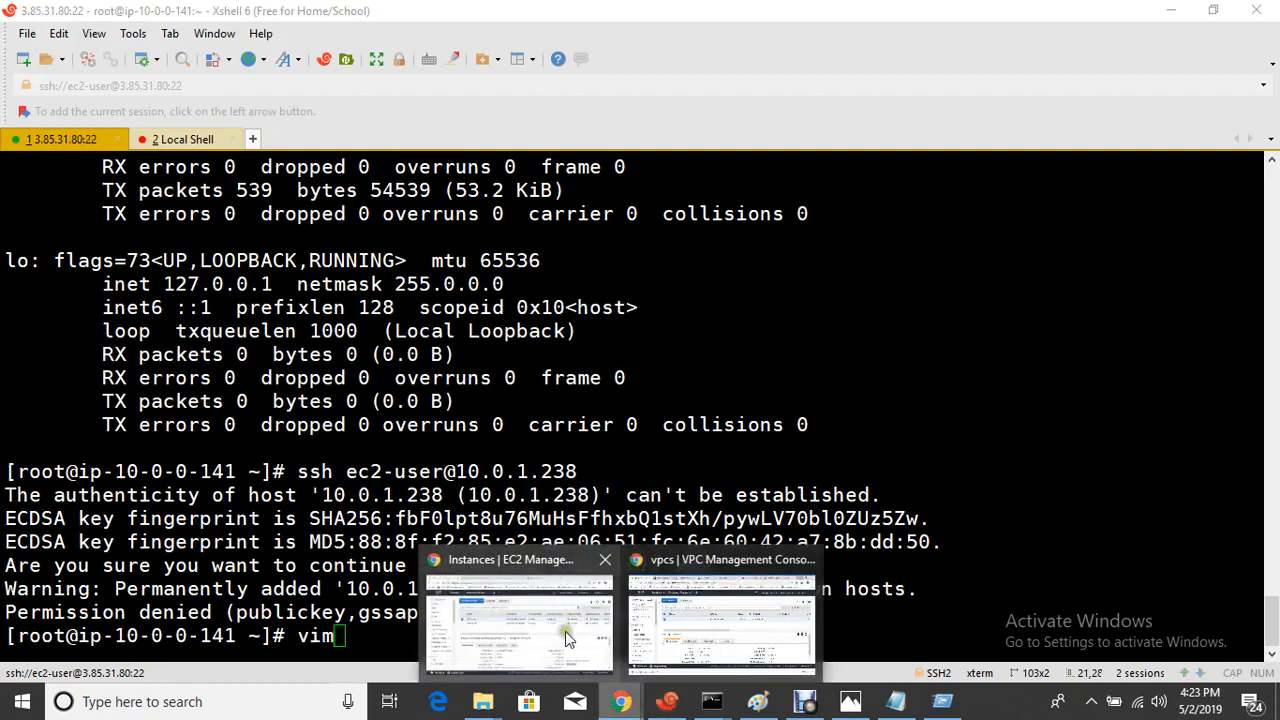
pyautogui.click(565, 631)
pyautogui.click(483, 701)
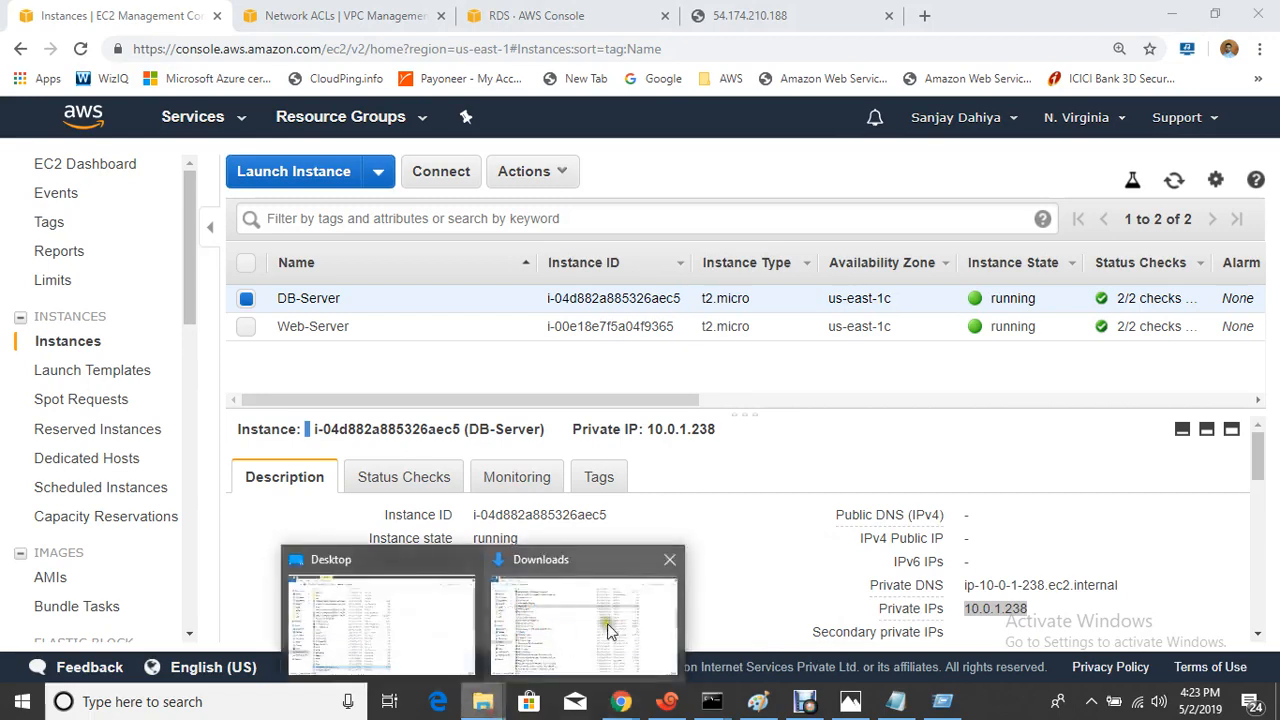
pyautogui.click(610, 630)
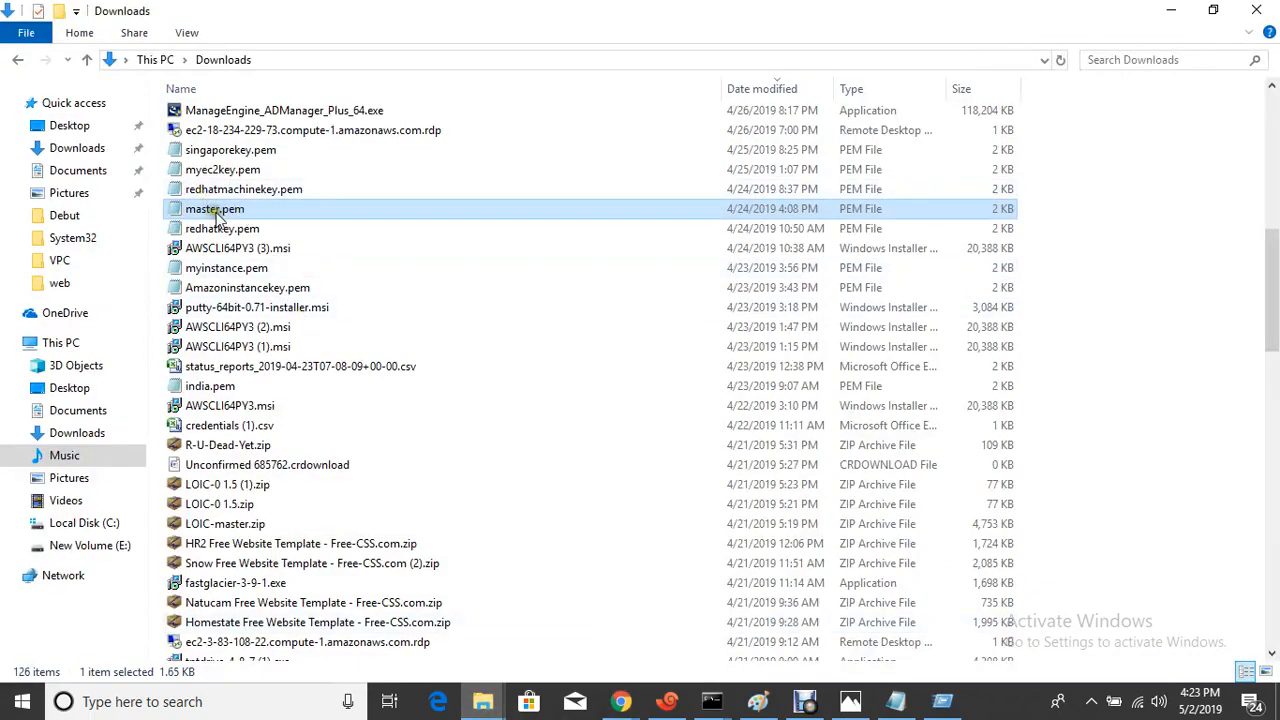
pyautogui.click(621, 701)
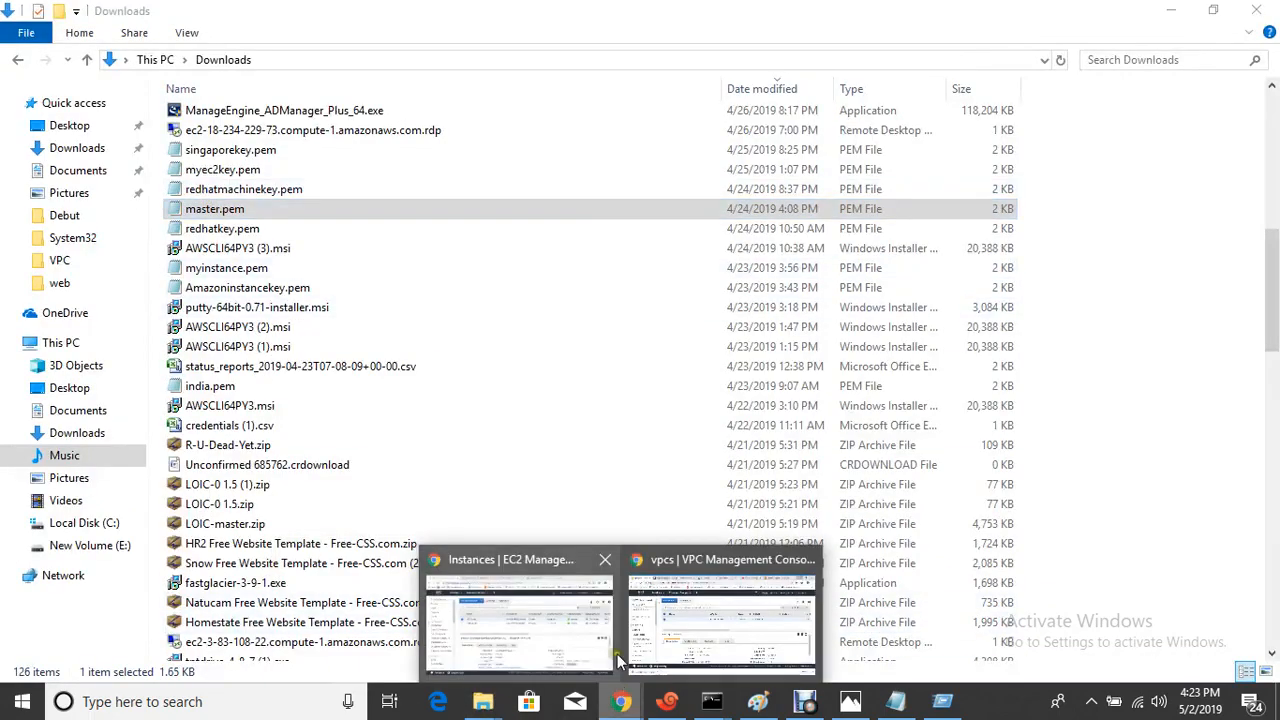
pyautogui.click(505, 624)
pyautogui.moveTo(423, 400); pyautogui.dragTo(900, 457)
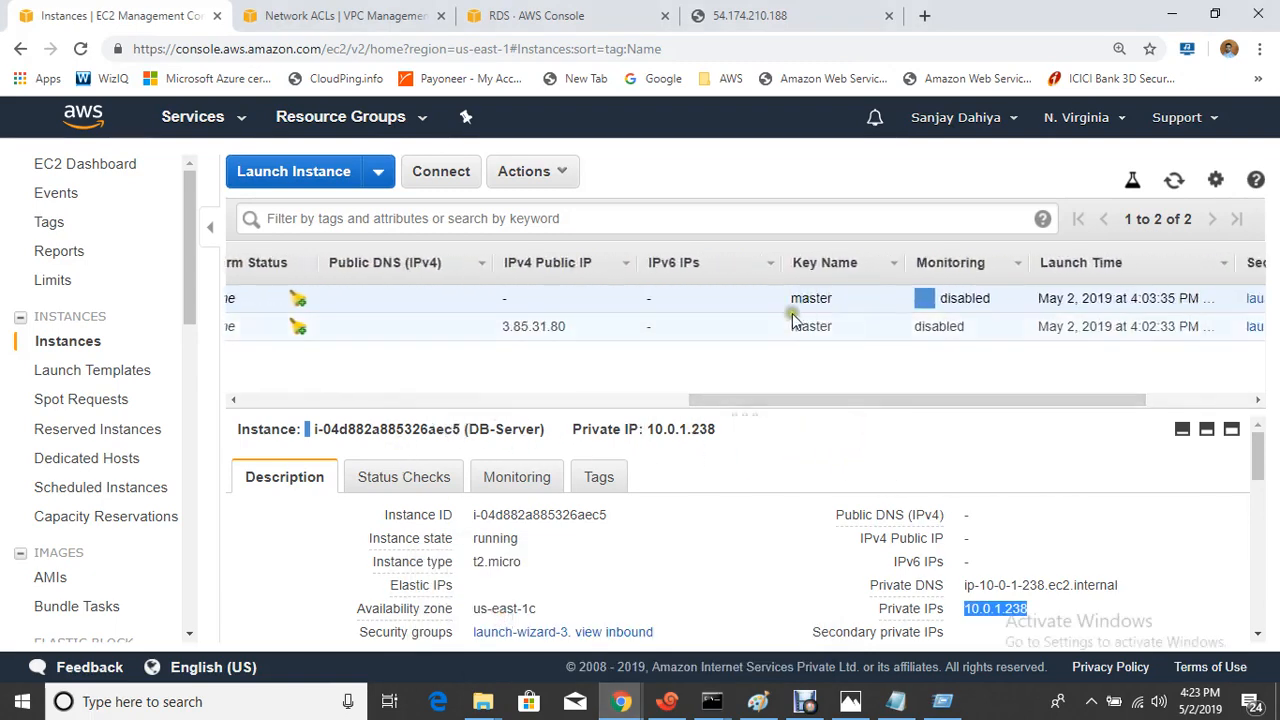
pyautogui.moveTo(875, 400); pyautogui.dragTo(277, 373)
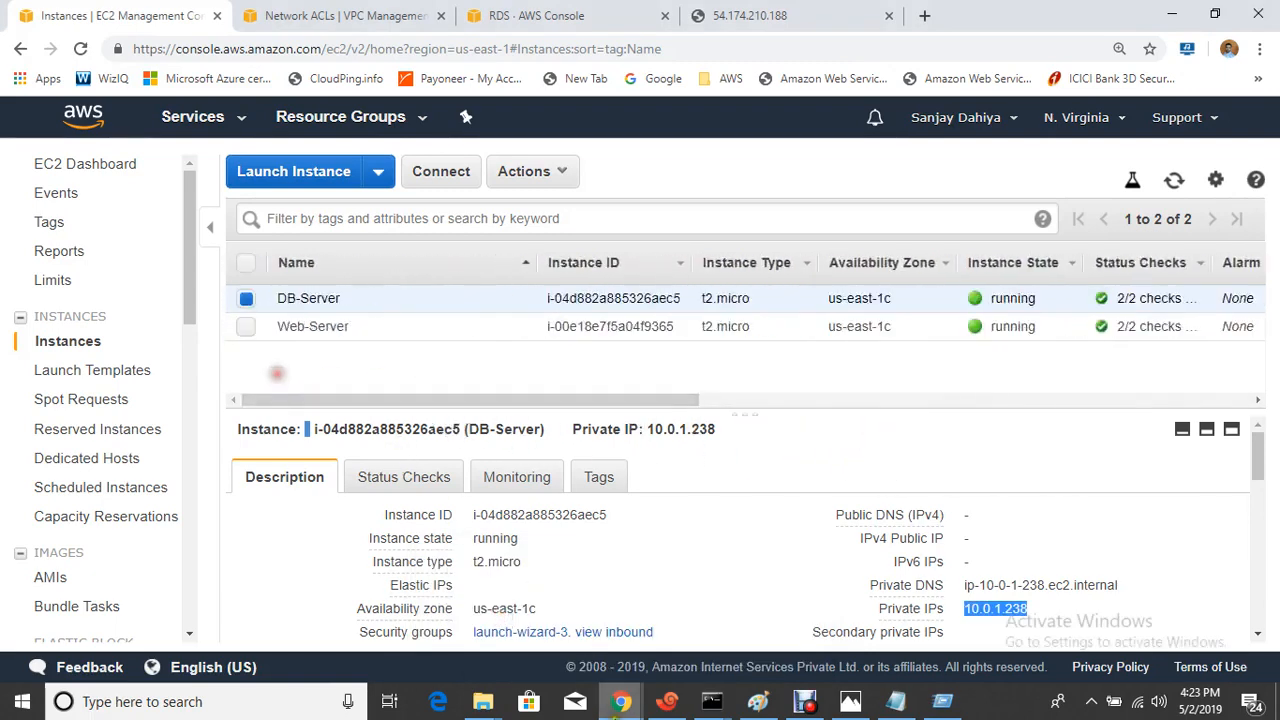
# - Return to Xshell and try to open master.pem with vim on the web server
pyautogui.click(667, 699)
pyautogui.write('vim')
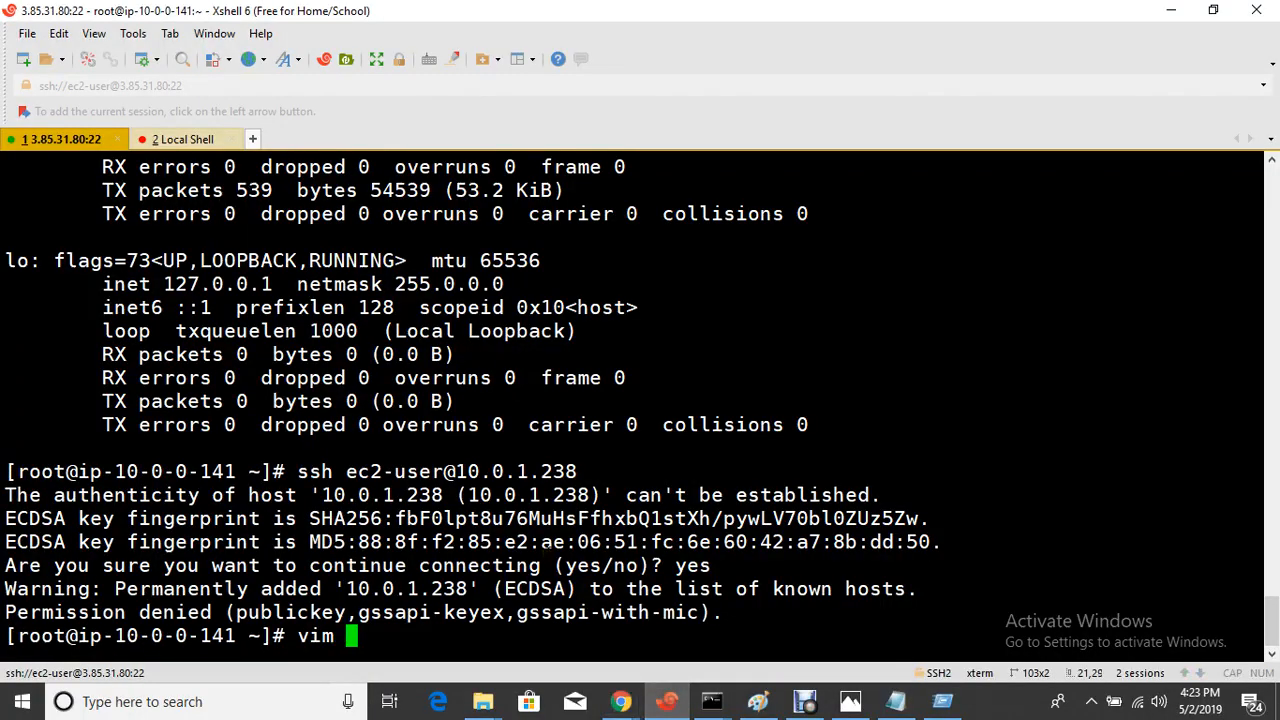
pyautogui.write(' master.pem')
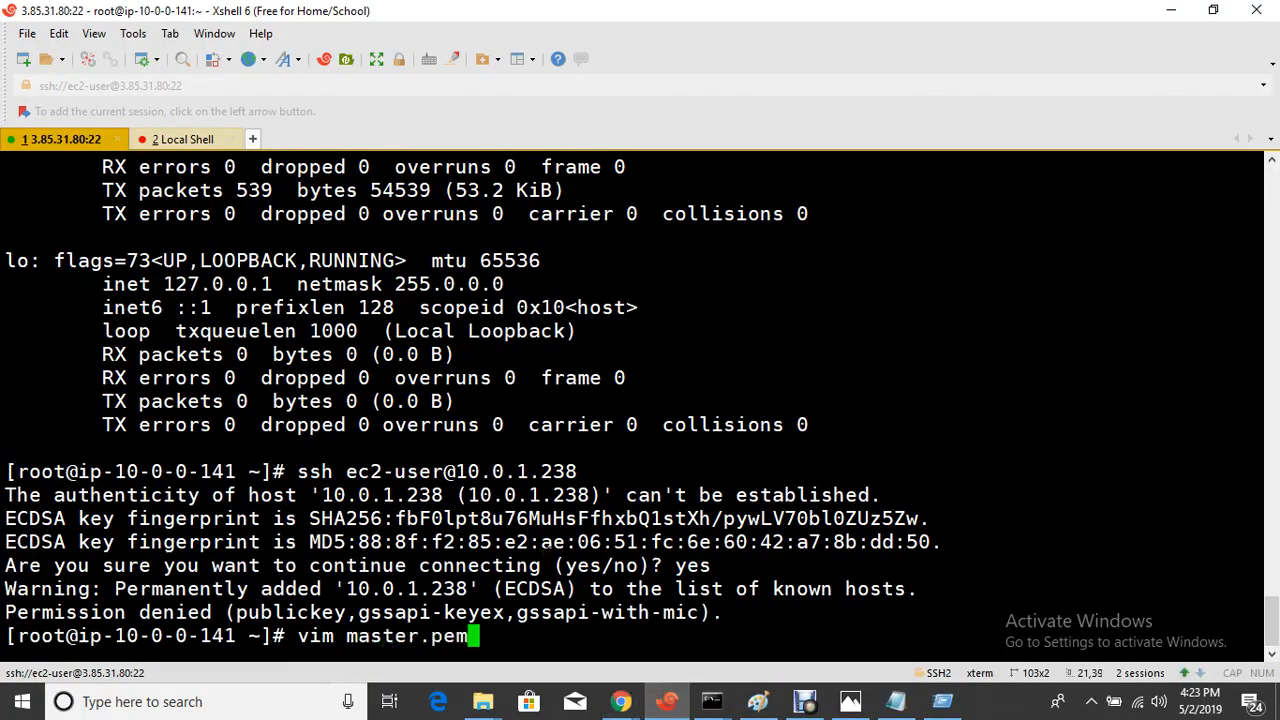
pyautogui.press('Return')
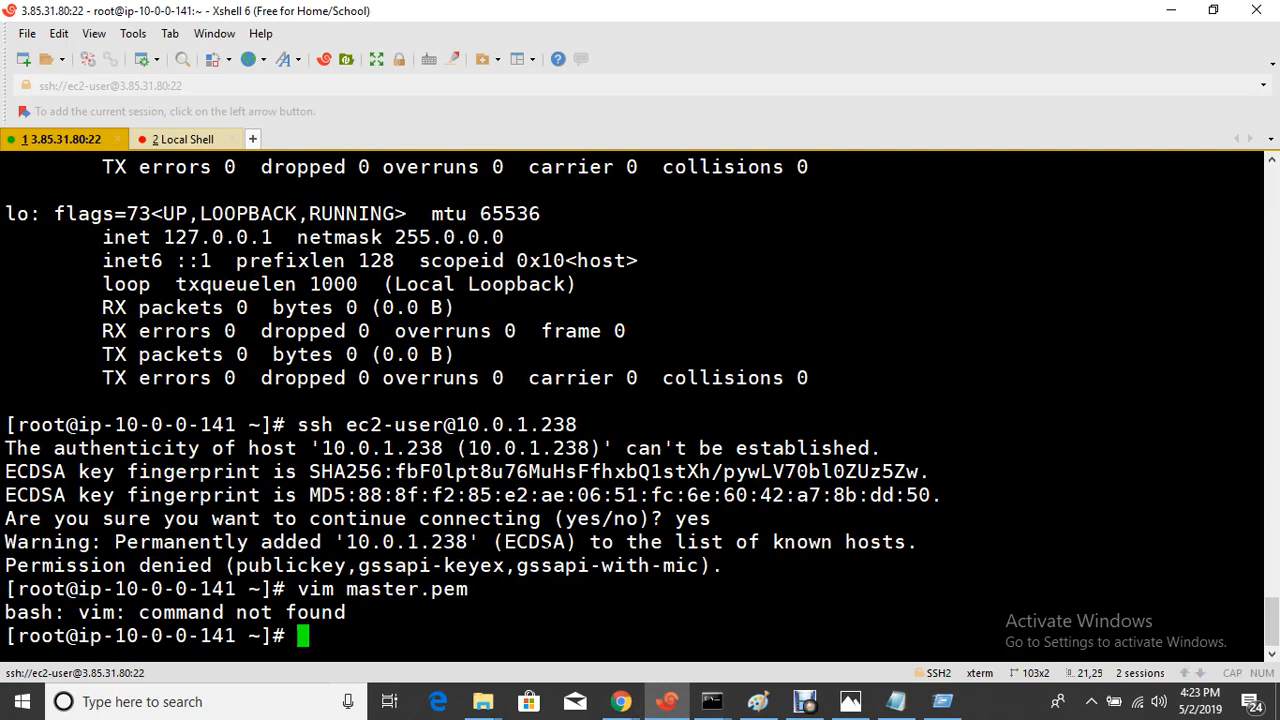
# - Open a new file named master.pem with vi in the web server's root home directory
pyautogui.write('vi master')
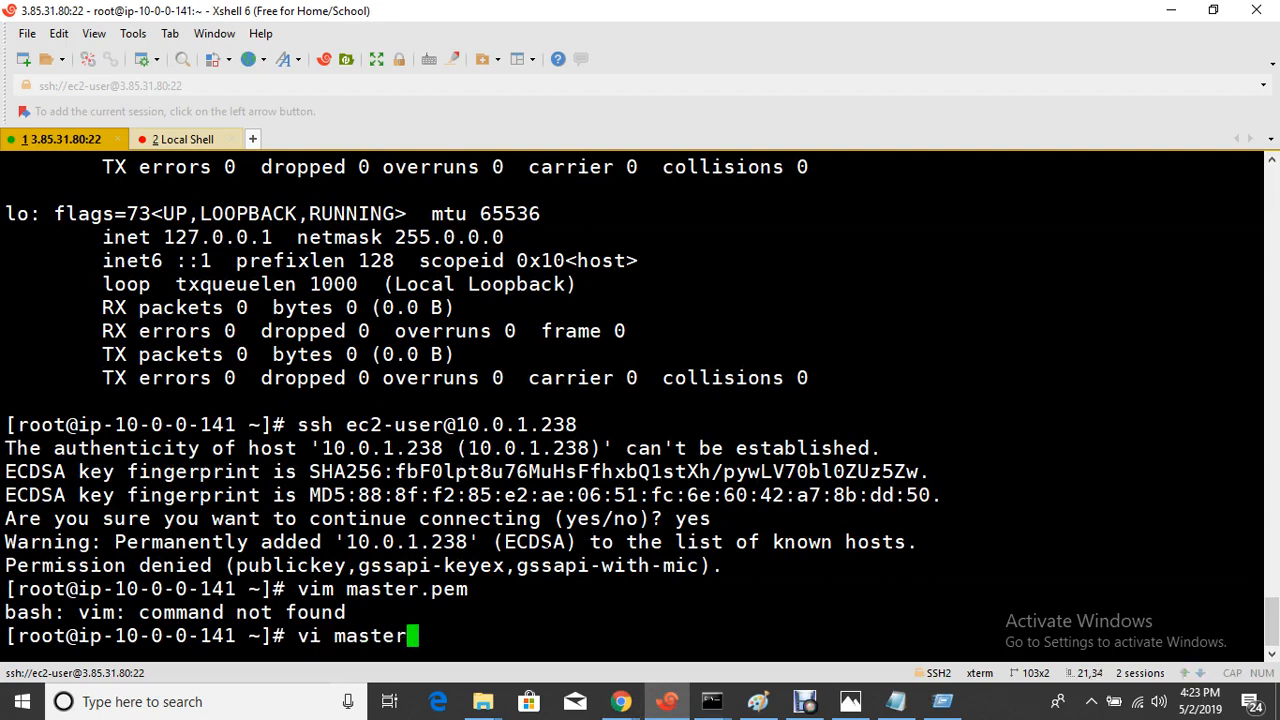
pyautogui.write('.pem')
pyautogui.press('Return')
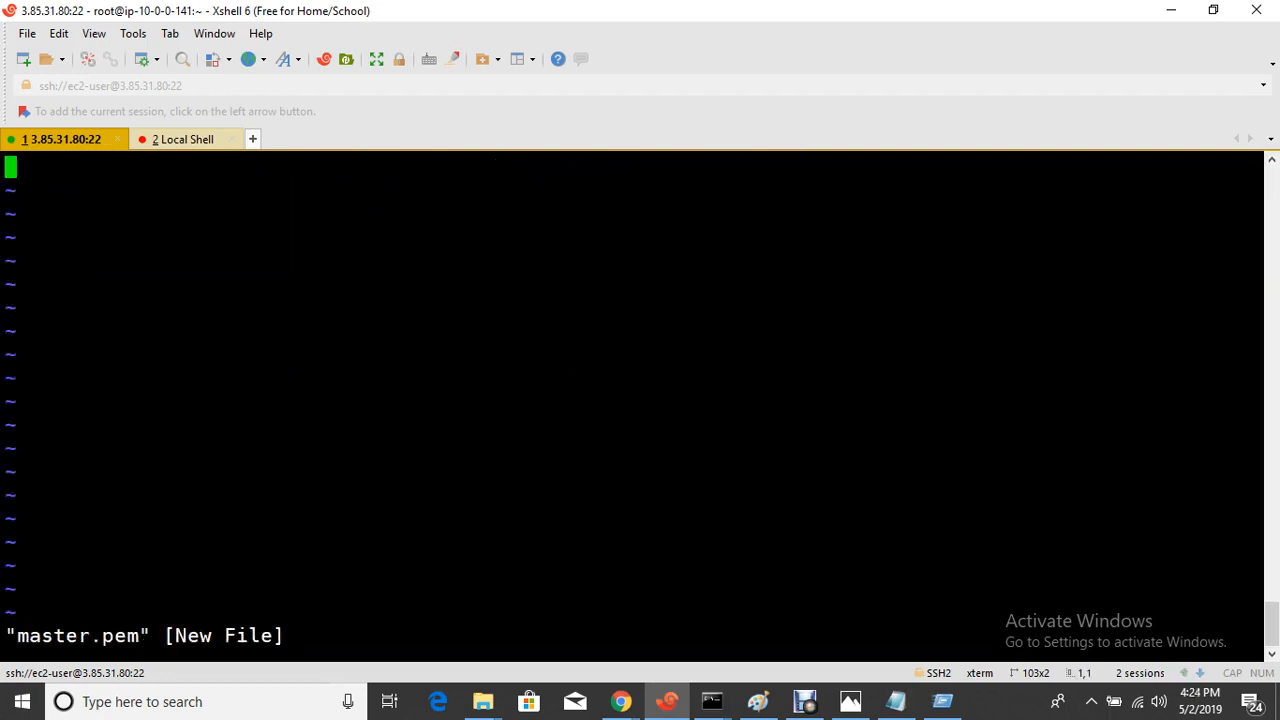
# - Open master.pem from the Downloads folder in Notepad and copy the entire private key text
pyautogui.moveTo(483, 701)
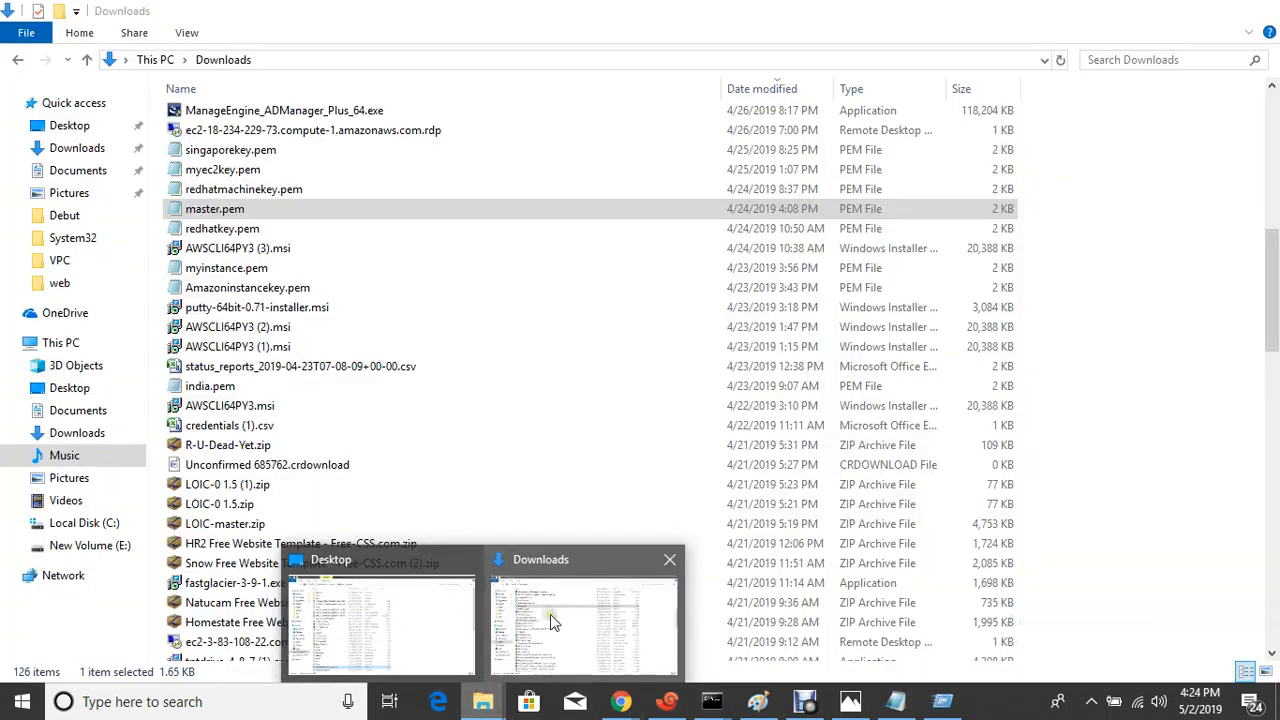
pyautogui.click(550, 614)
pyautogui.doubleClick(236, 209)
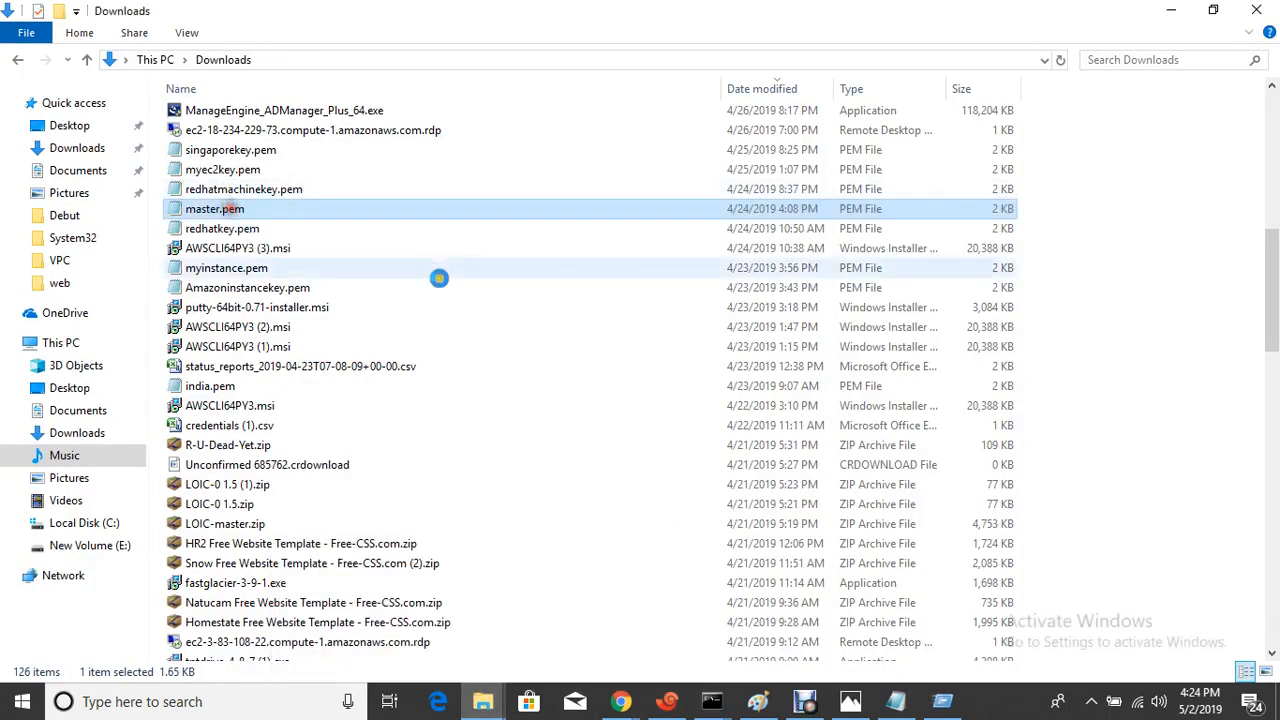
pyautogui.hotkey('ctrl', 'a')
pyautogui.rightClick(412, 258)
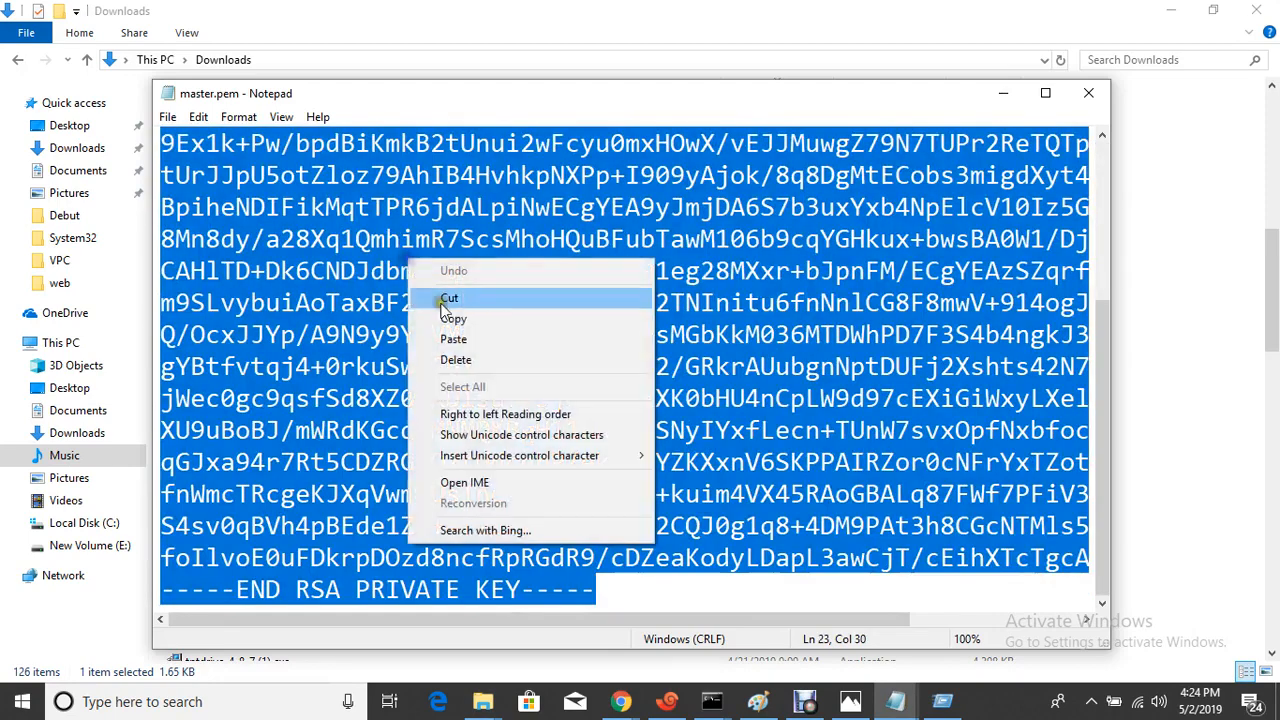
pyautogui.click(455, 318)
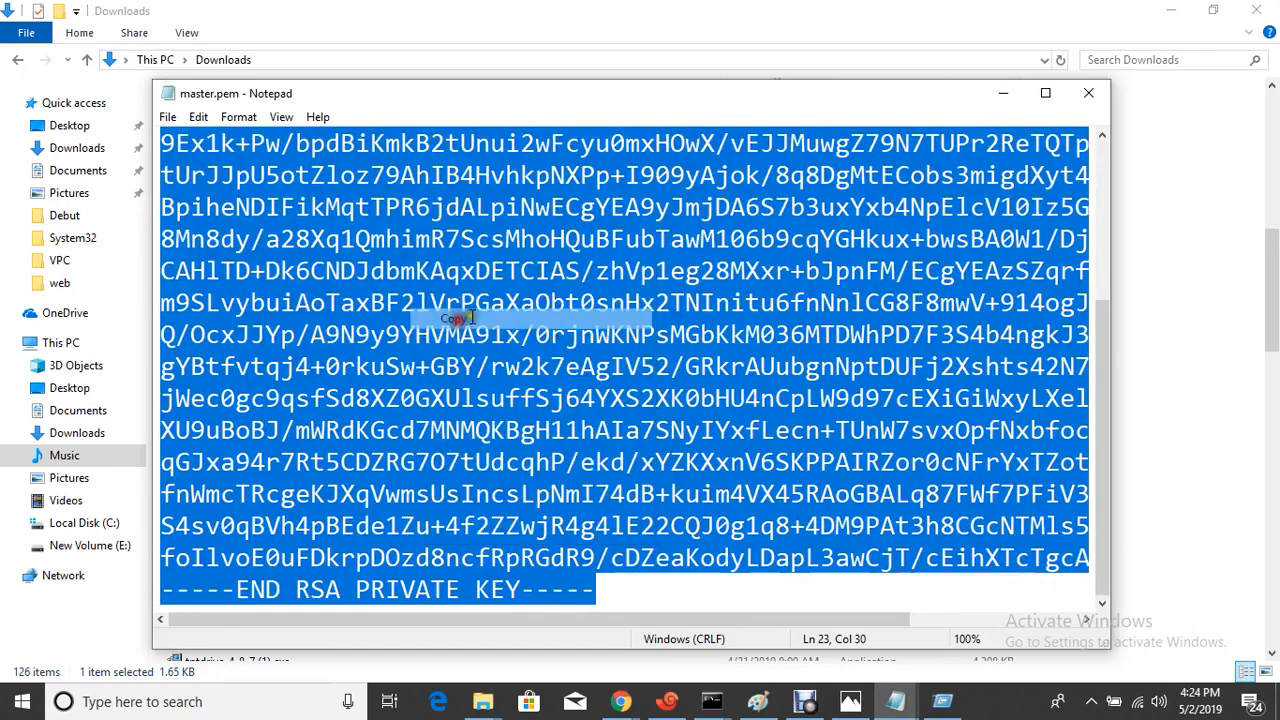
# - Paste the copied private key into the new master.pem file in vi on the web server and save it
pyautogui.click(667, 701)
pyautogui.rightClick(261, 258)
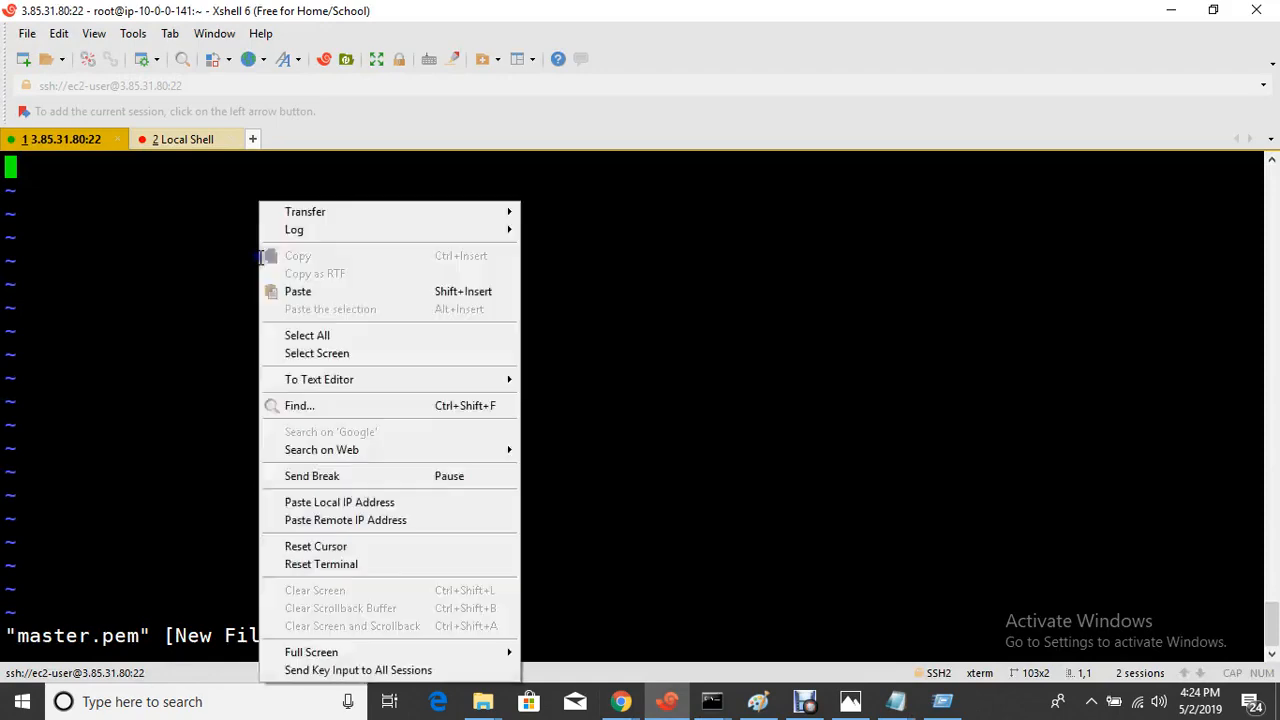
pyautogui.click(298, 291)
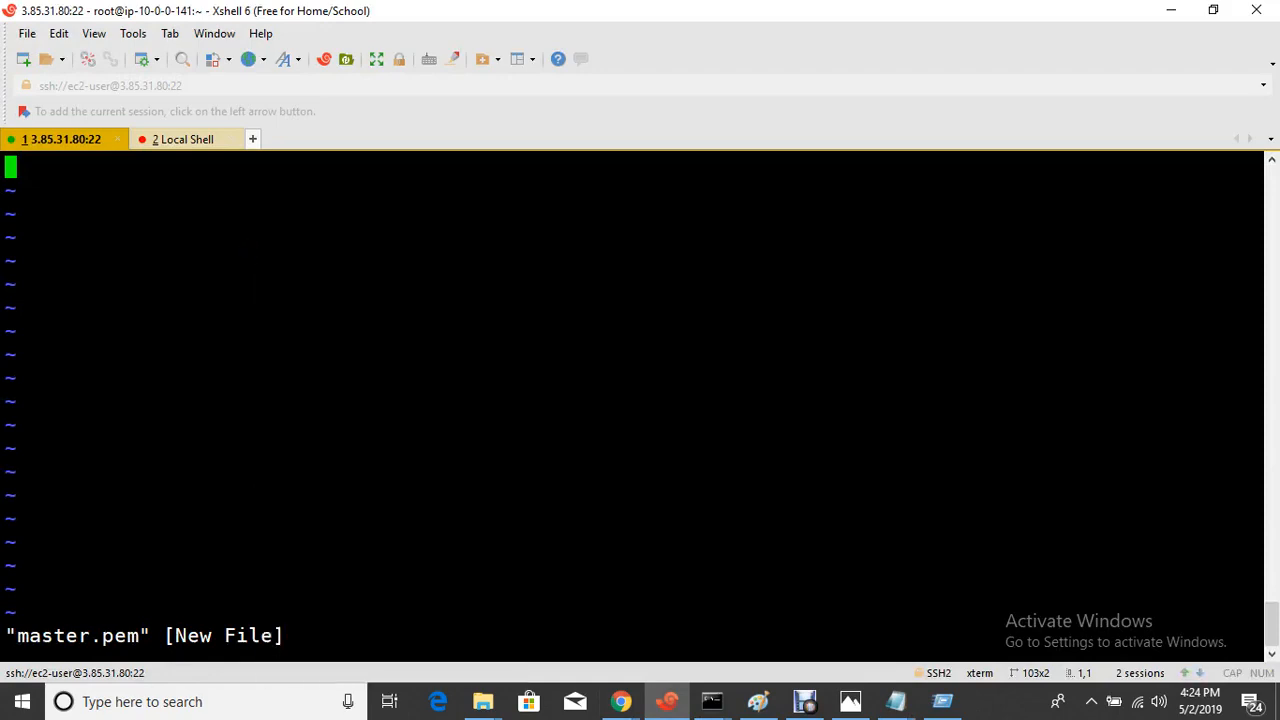
pyautogui.press('i')
pyautogui.rightClick(261, 257)
pyautogui.click(290, 296)
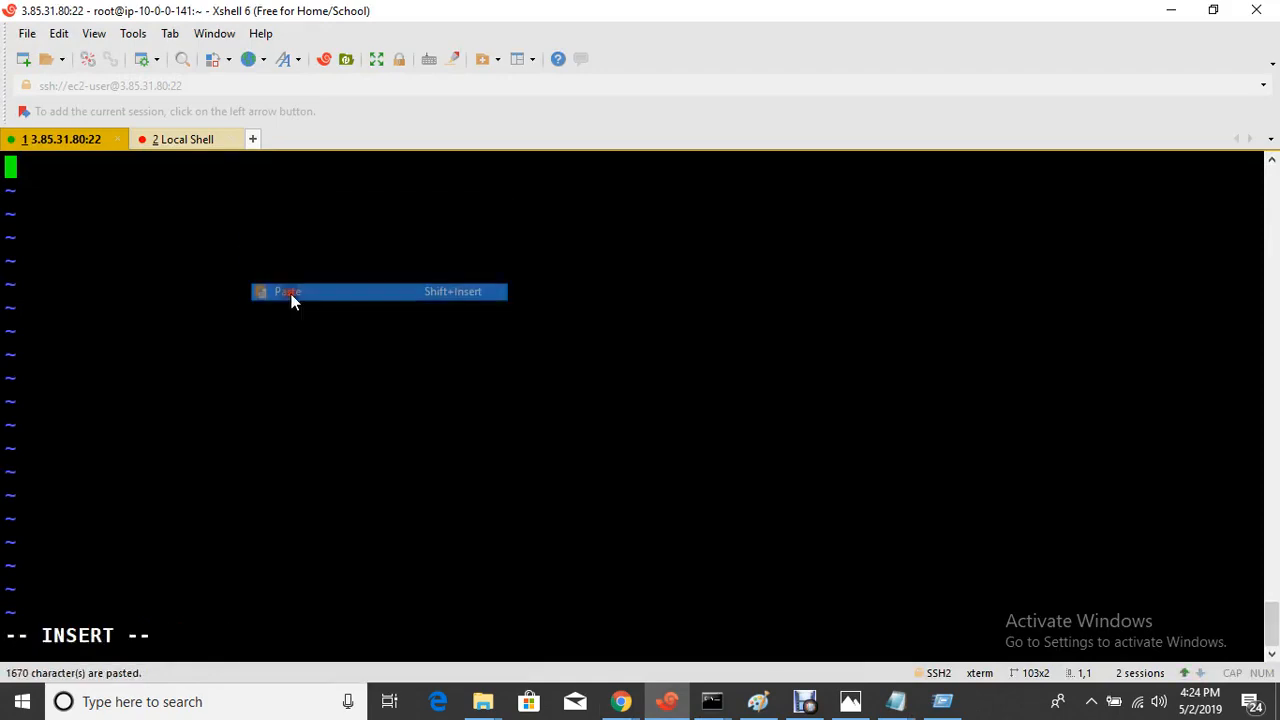
pyautogui.press('Escape')
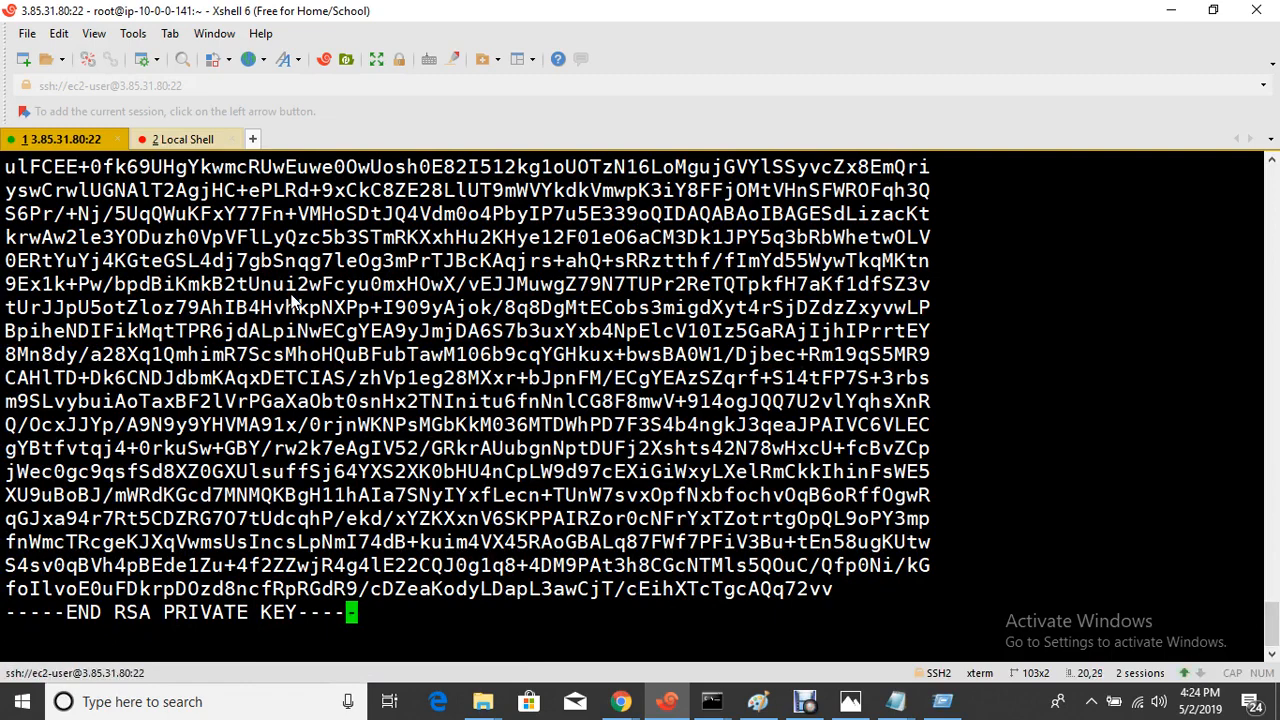
pyautogui.write(':wq')
pyautogui.press('Return')
# - Restrict the permissions of master.pem to 600 with chmod
pyautogui.press('Return')
pyautogui.press('Return')
pyautogui.write('chmod ')
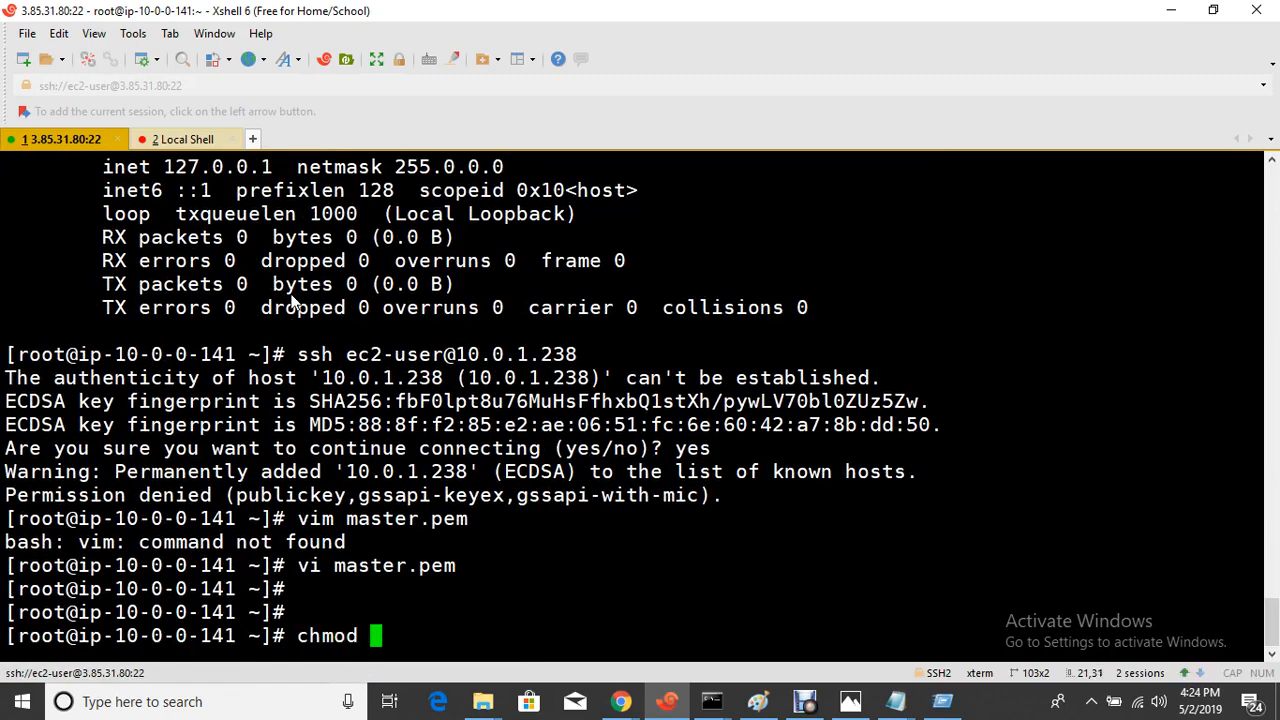
pyautogui.write('600 m')
pyautogui.press('Tab')
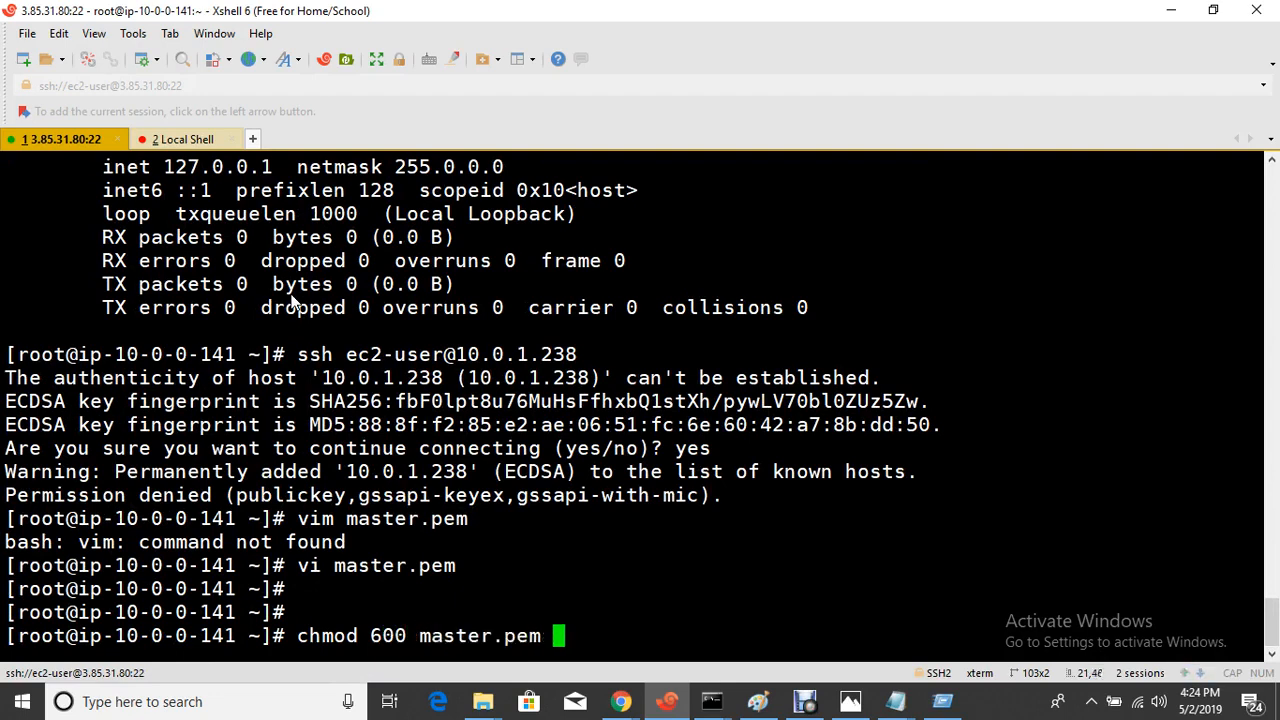
pyautogui.press('Return')
pyautogui.press('Up')
pyautogui.press('Up')
pyautogui.press('Up')
pyautogui.press('Up')
pyautogui.press('Up')
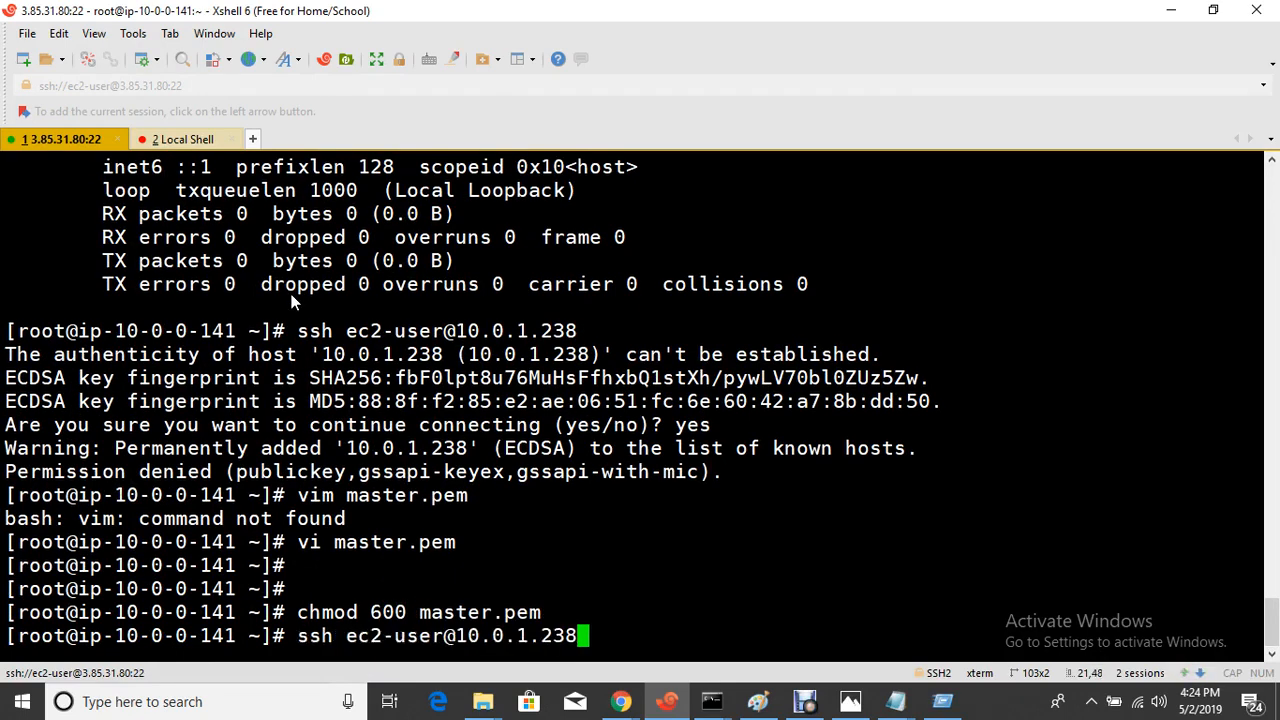
pyautogui.press('Down')
pyautogui.write('-i m')
pyautogui.press('Tab')
pyautogui.press('Return')
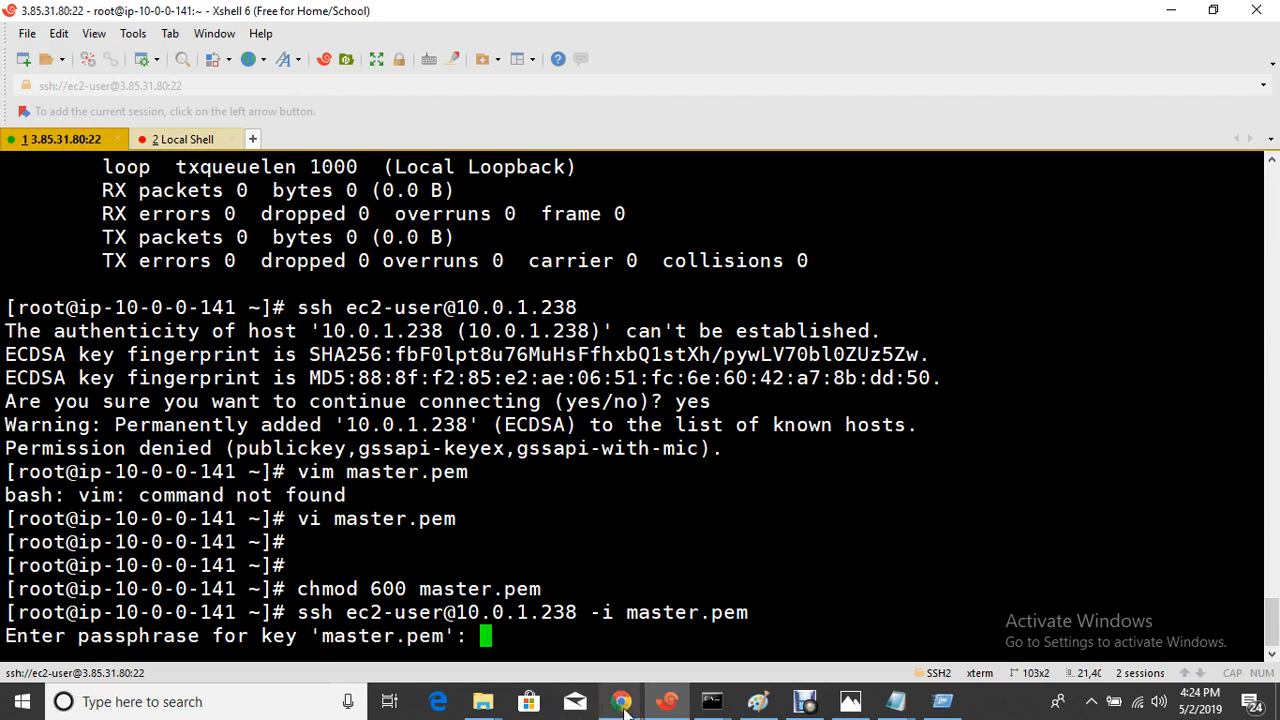
# - Check the DB-Server instance in the EC2 console in Chrome and master.pem in the Downloads folder, then return to Xshell
pyautogui.moveTo(622, 705)
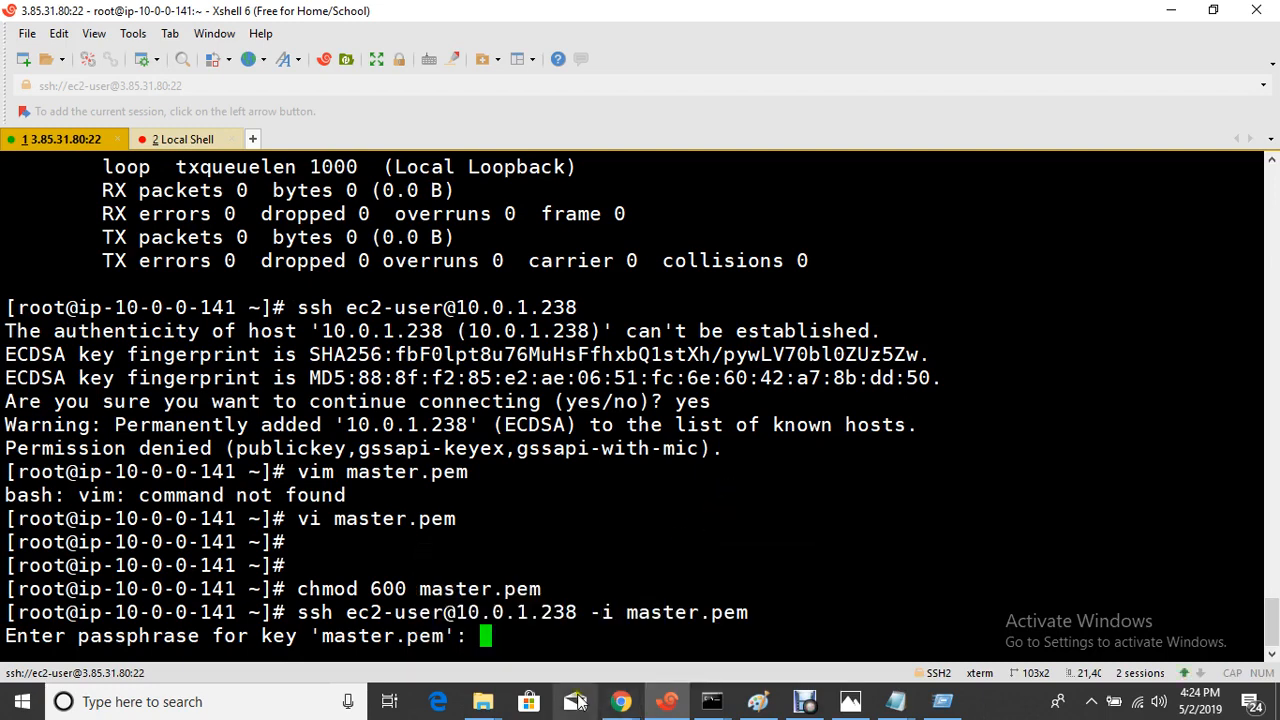
pyautogui.click(518, 618)
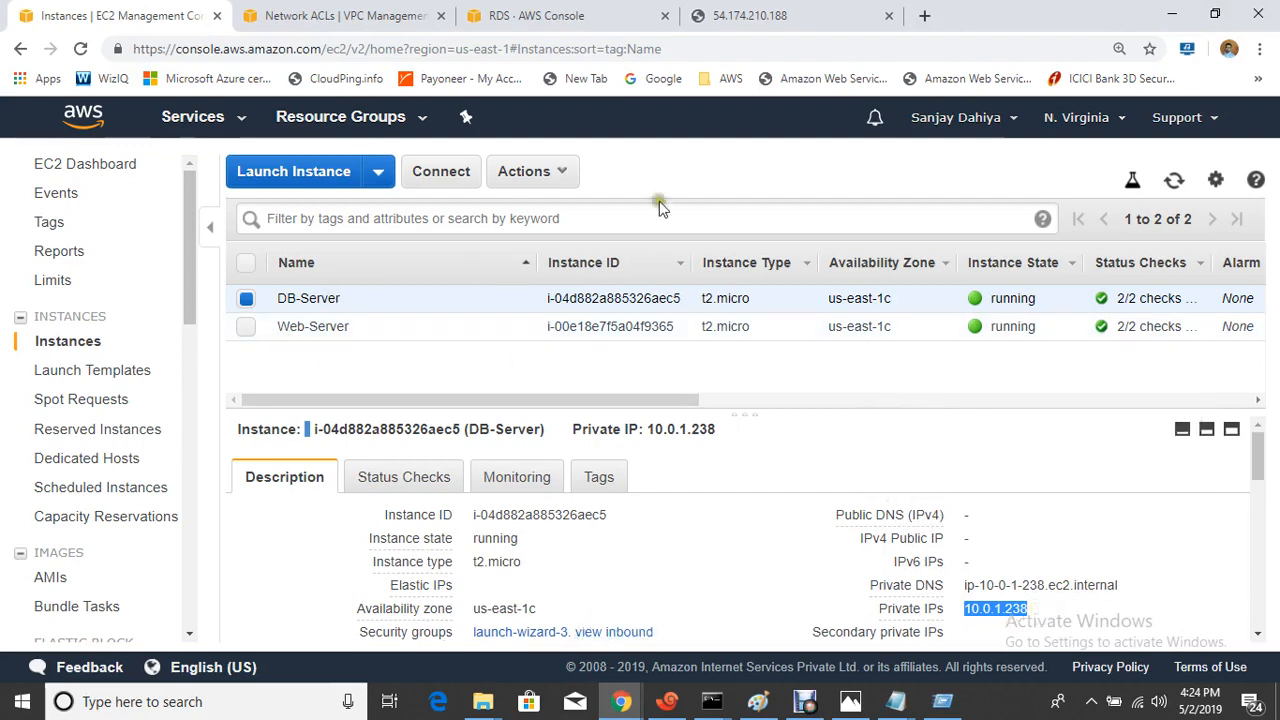
pyautogui.moveTo(657, 400); pyautogui.dragTo(517, 403)
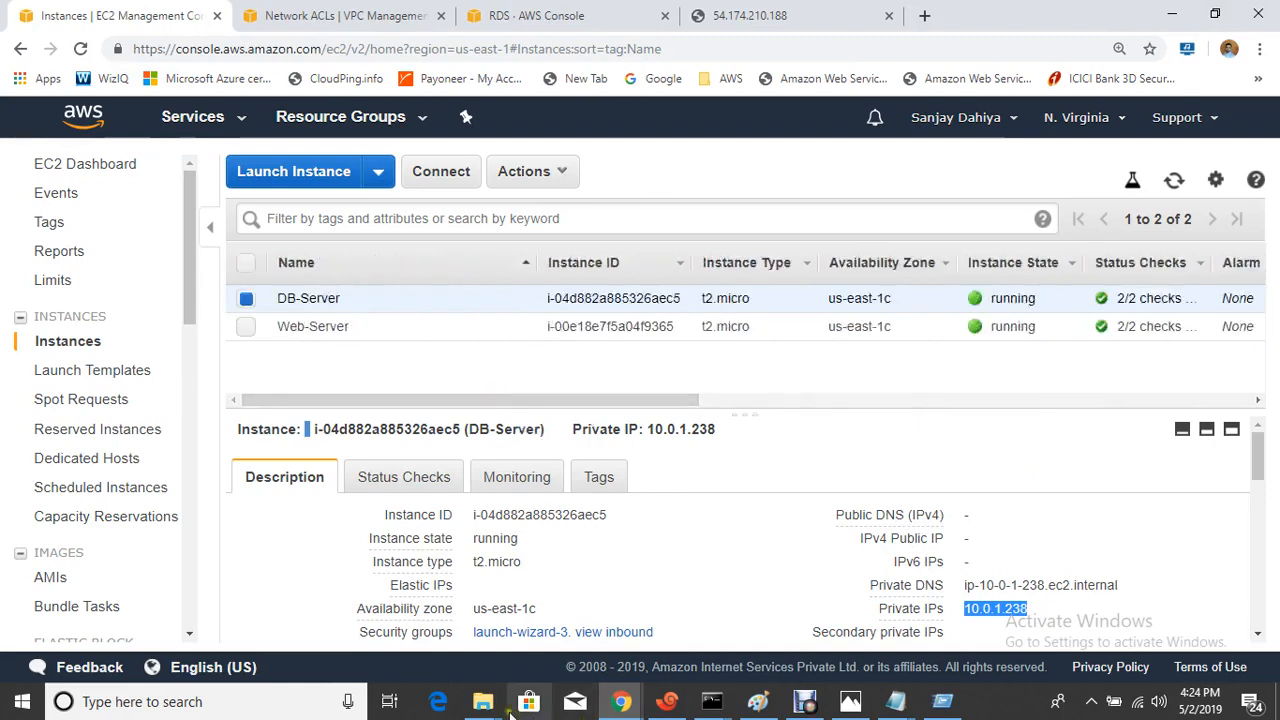
pyautogui.click(484, 704)
pyautogui.click(580, 612)
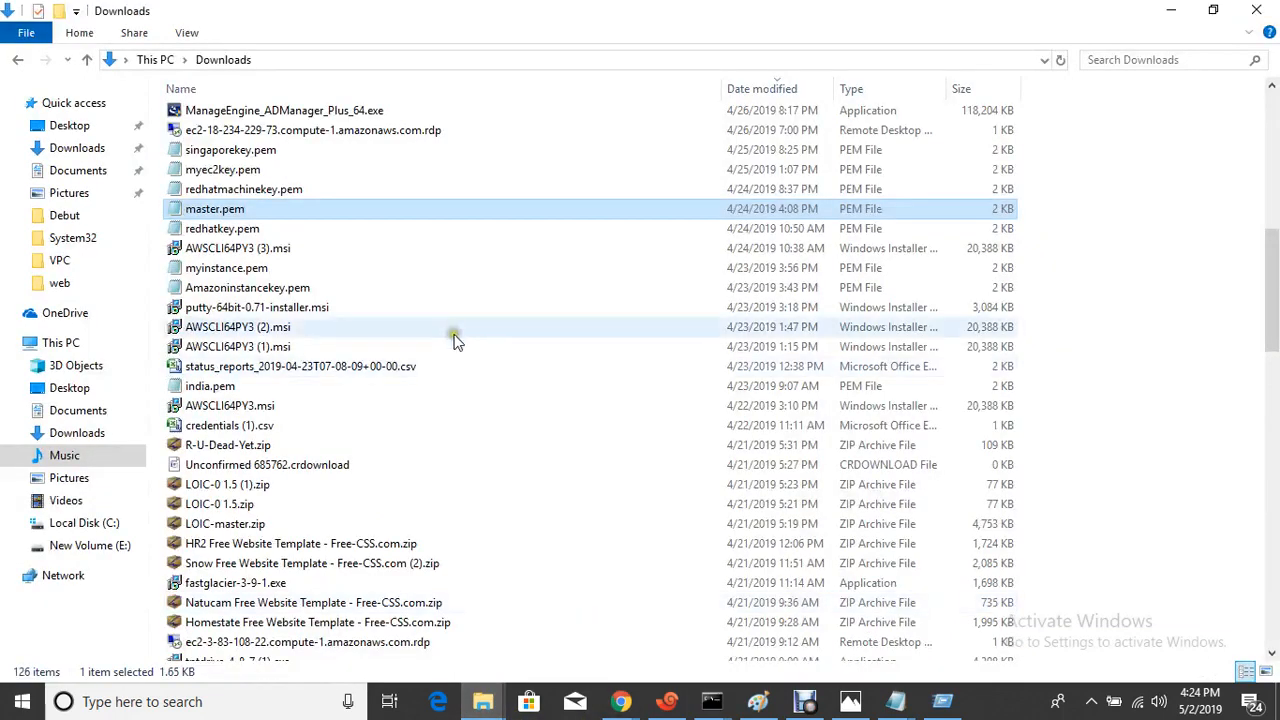
pyautogui.click(1171, 10)
pyautogui.click(666, 701)
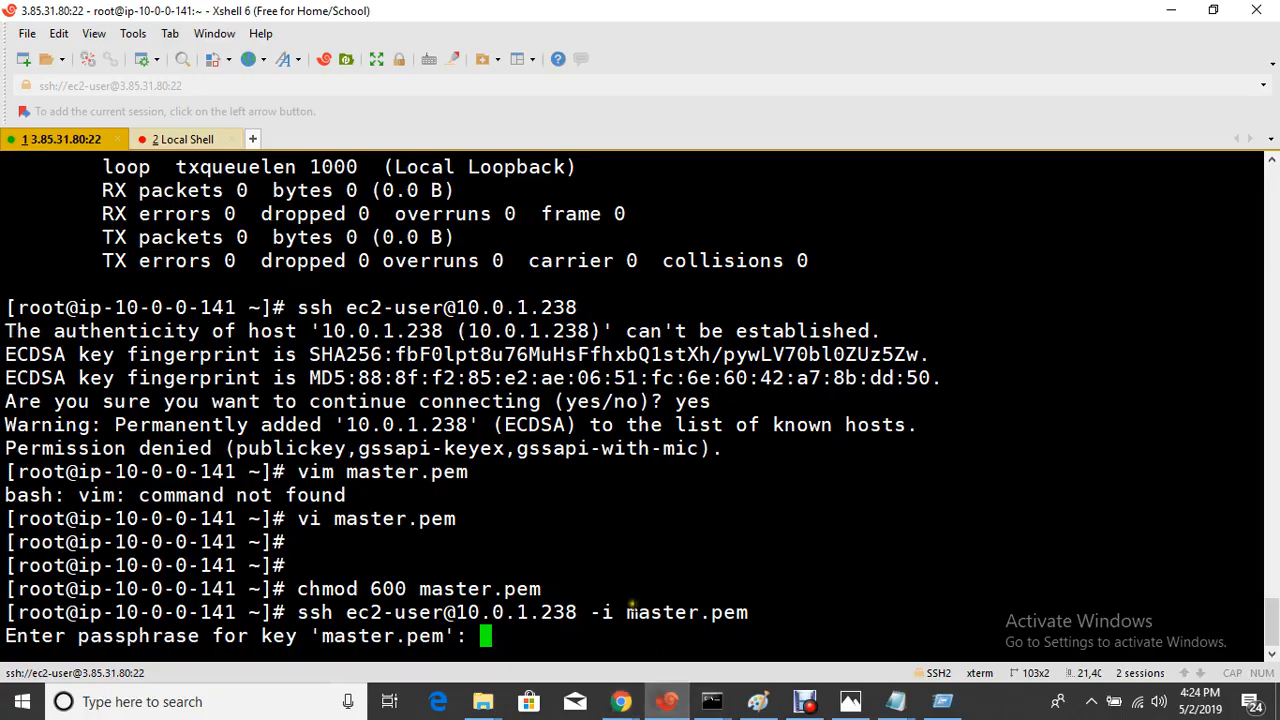
# - Submit an empty passphrase for master.pem twice and retry the SSH connection to 10.0.1.238 with the same key
pyautogui.press('Return')
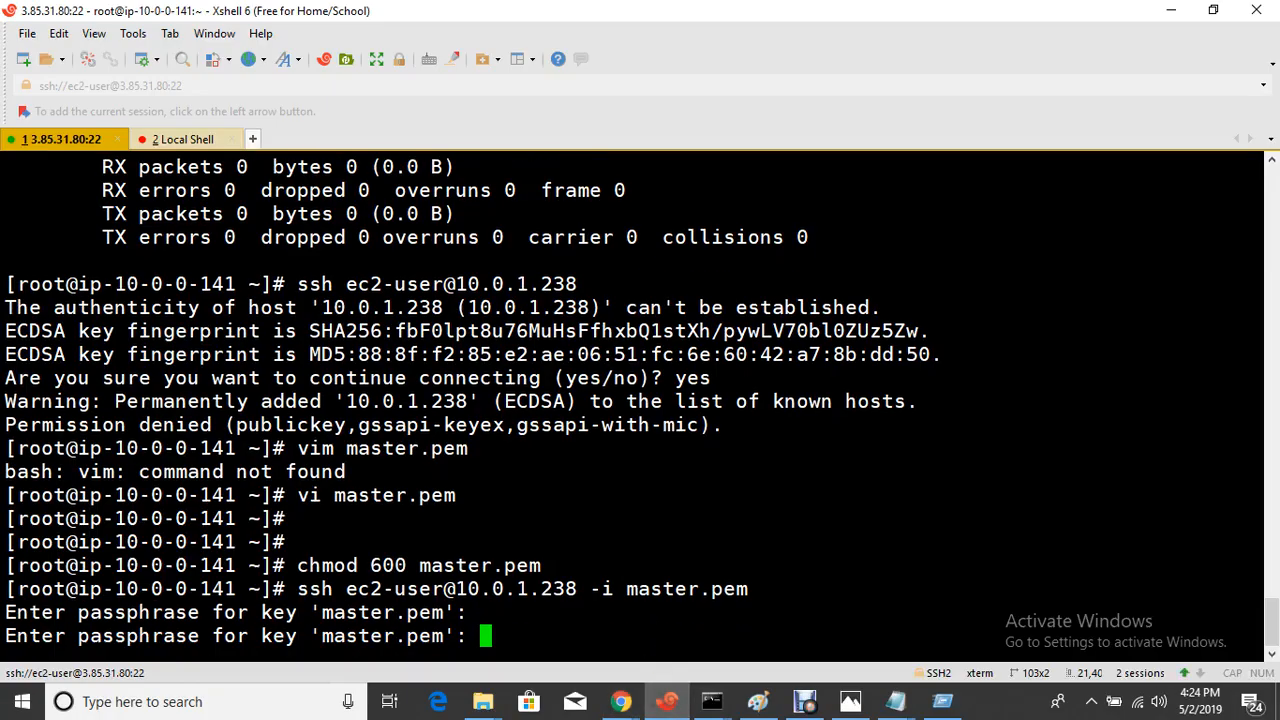
pyautogui.press('Return')
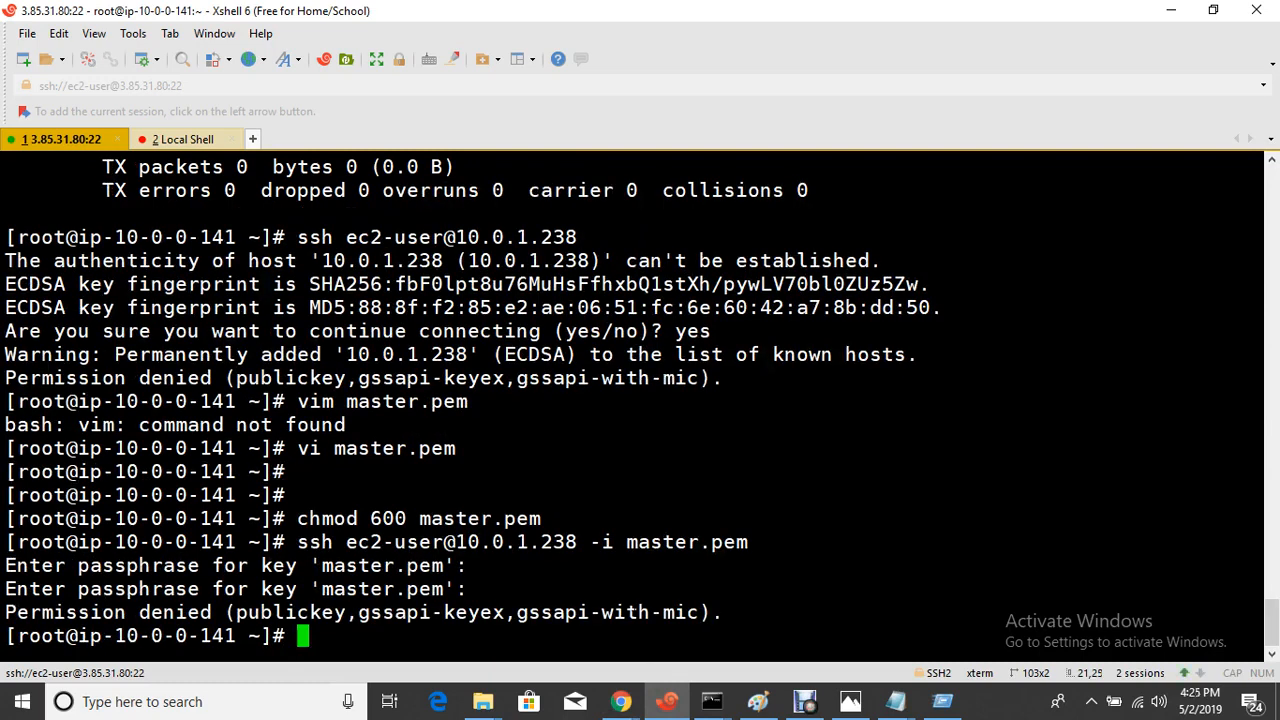
pyautogui.press('Up')
pyautogui.press('Return')
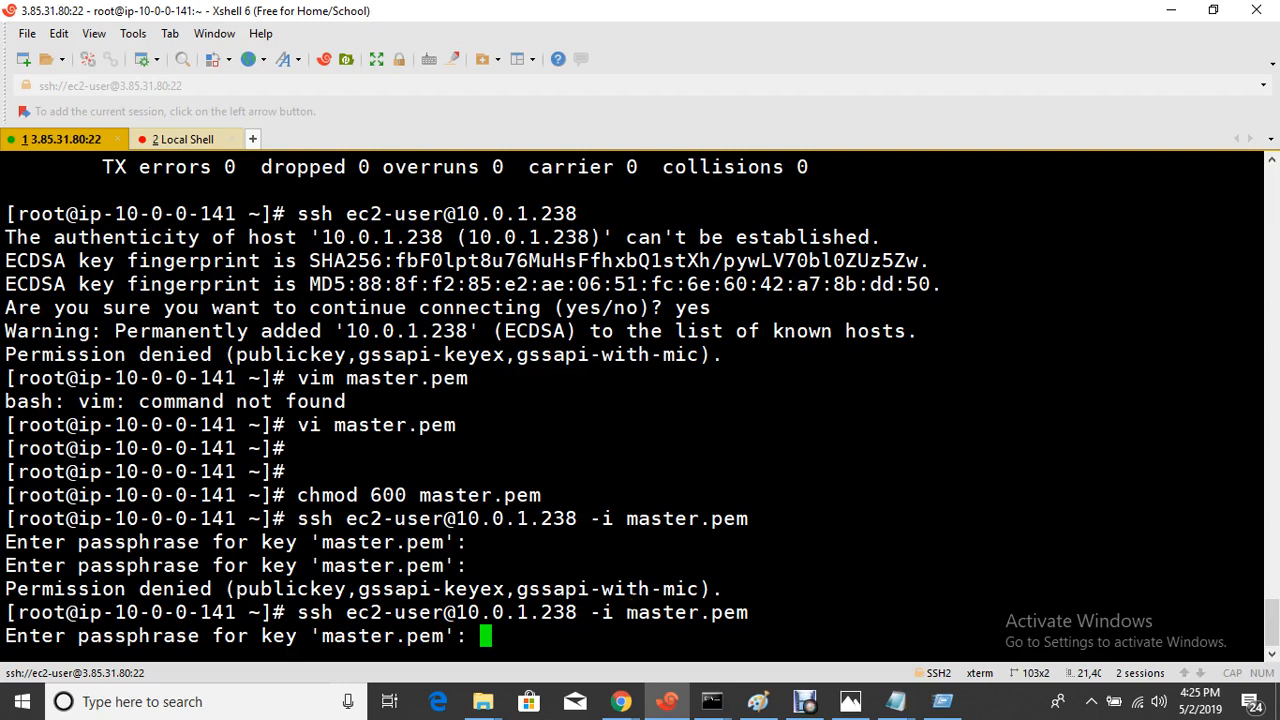
# - Clear the web server session's terminal screen in Xshell
pyautogui.click(795, 708)
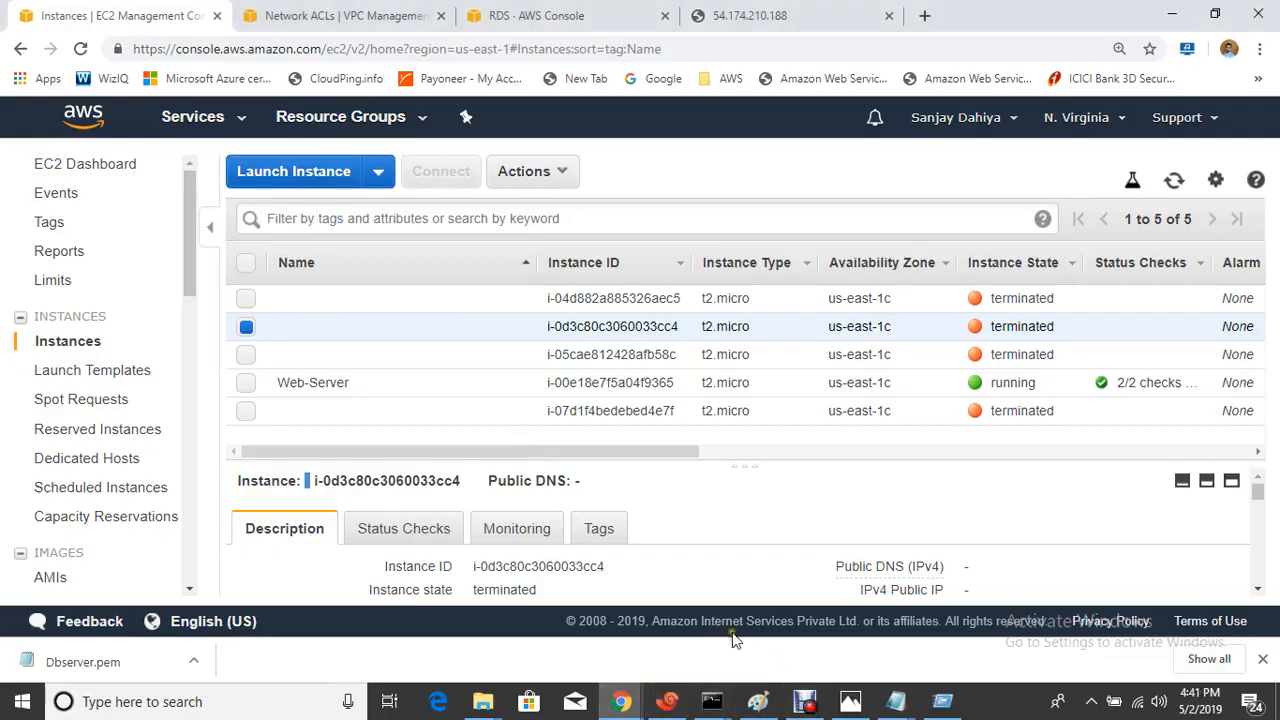
pyautogui.click(665, 705)
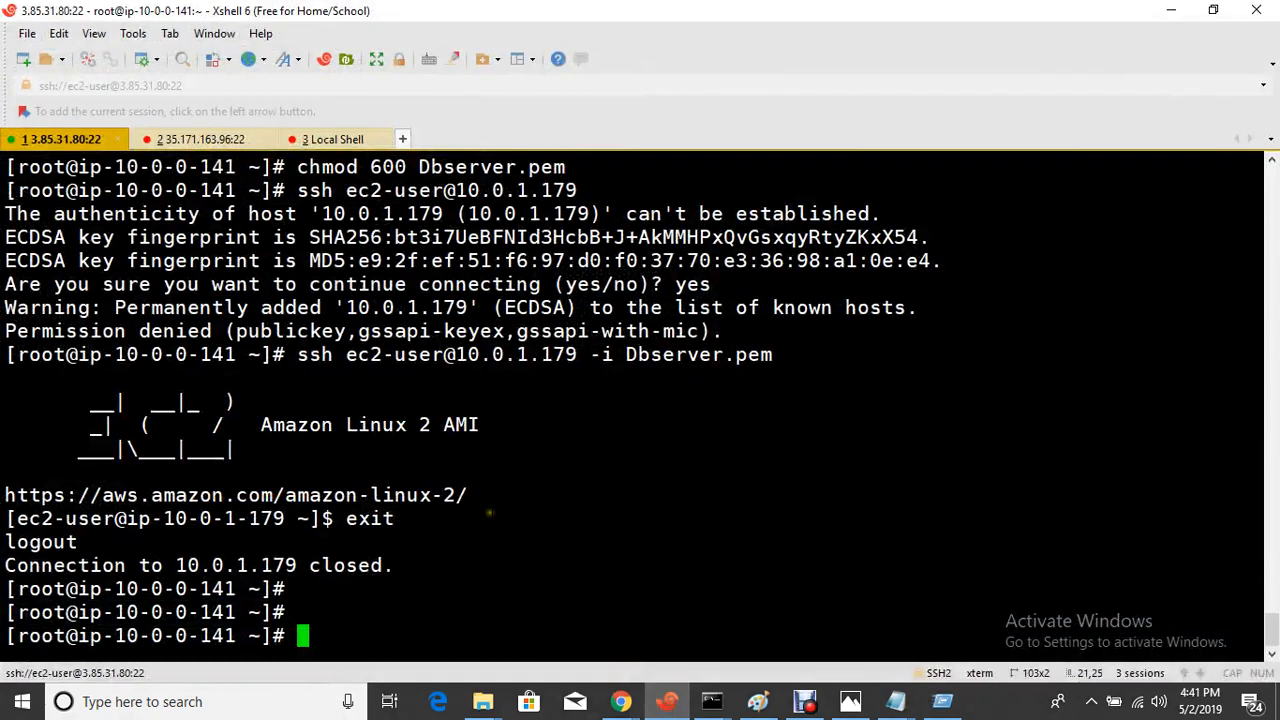
pyautogui.hotkey('ctrl', 'l')
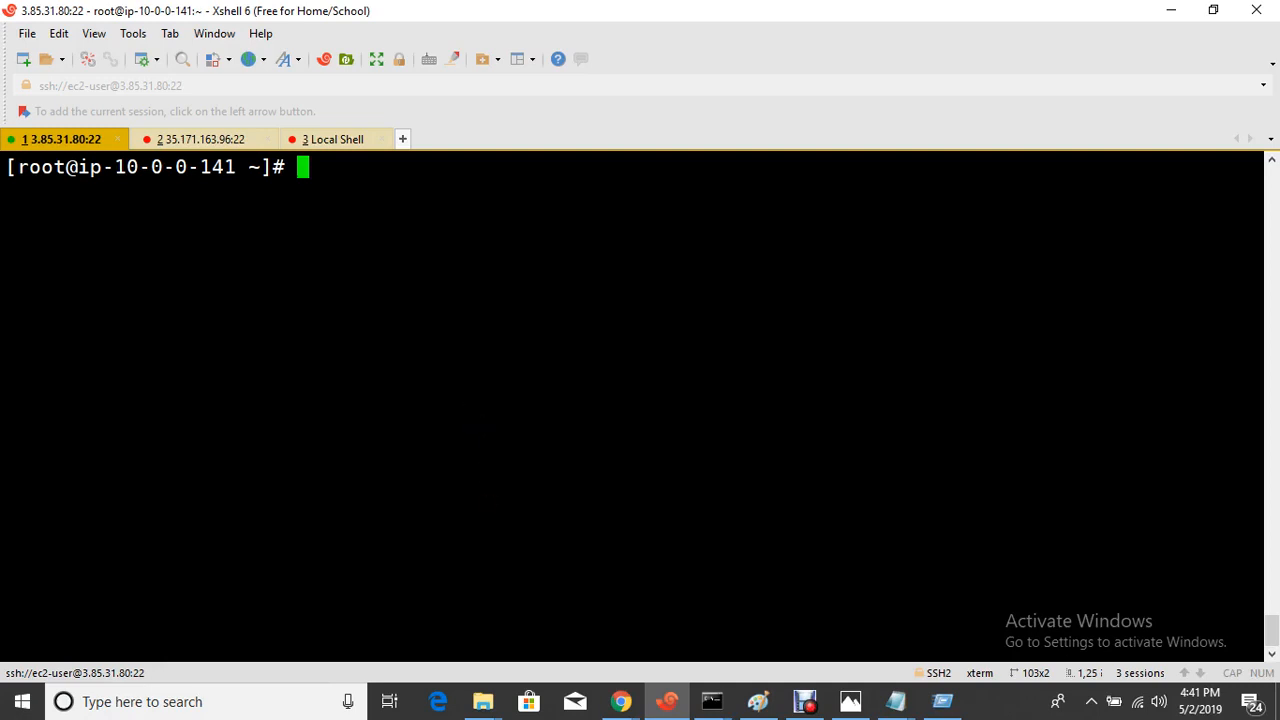
# - Review the instance list in the EC2 console and the VPC diagram in Paint, and return to the EC2 console
pyautogui.moveTo(621, 701)
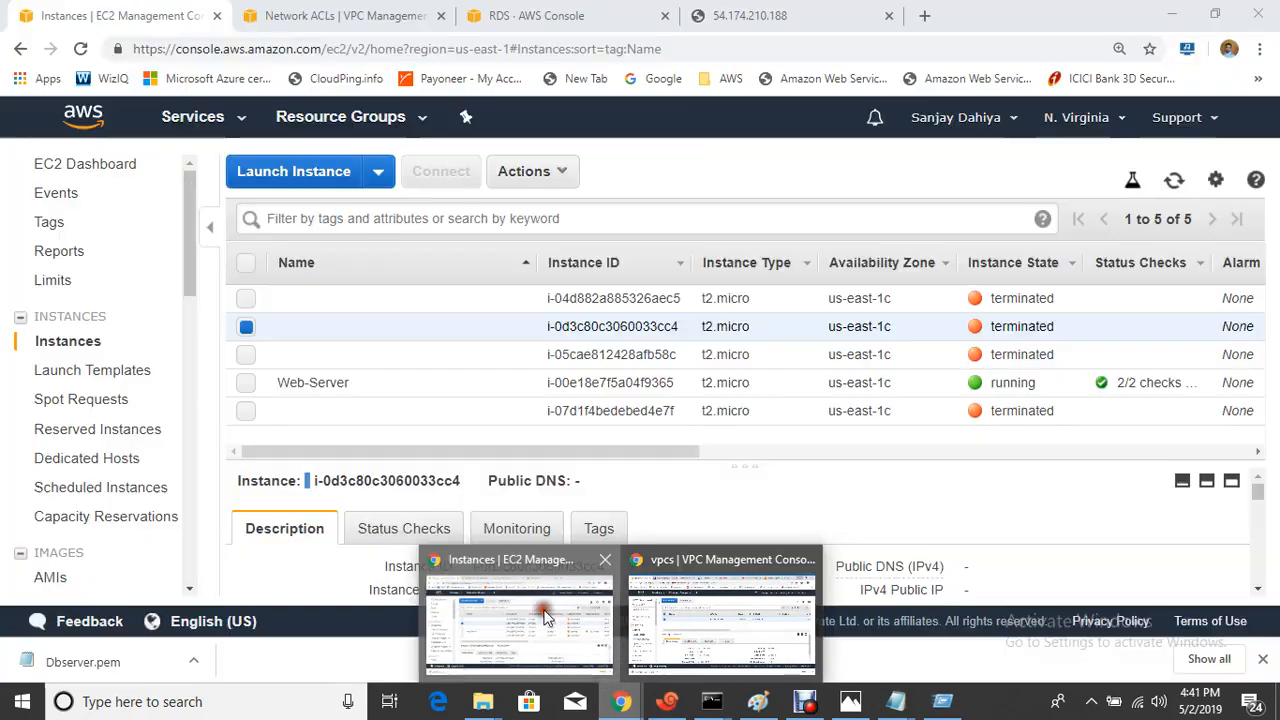
pyautogui.click(545, 615)
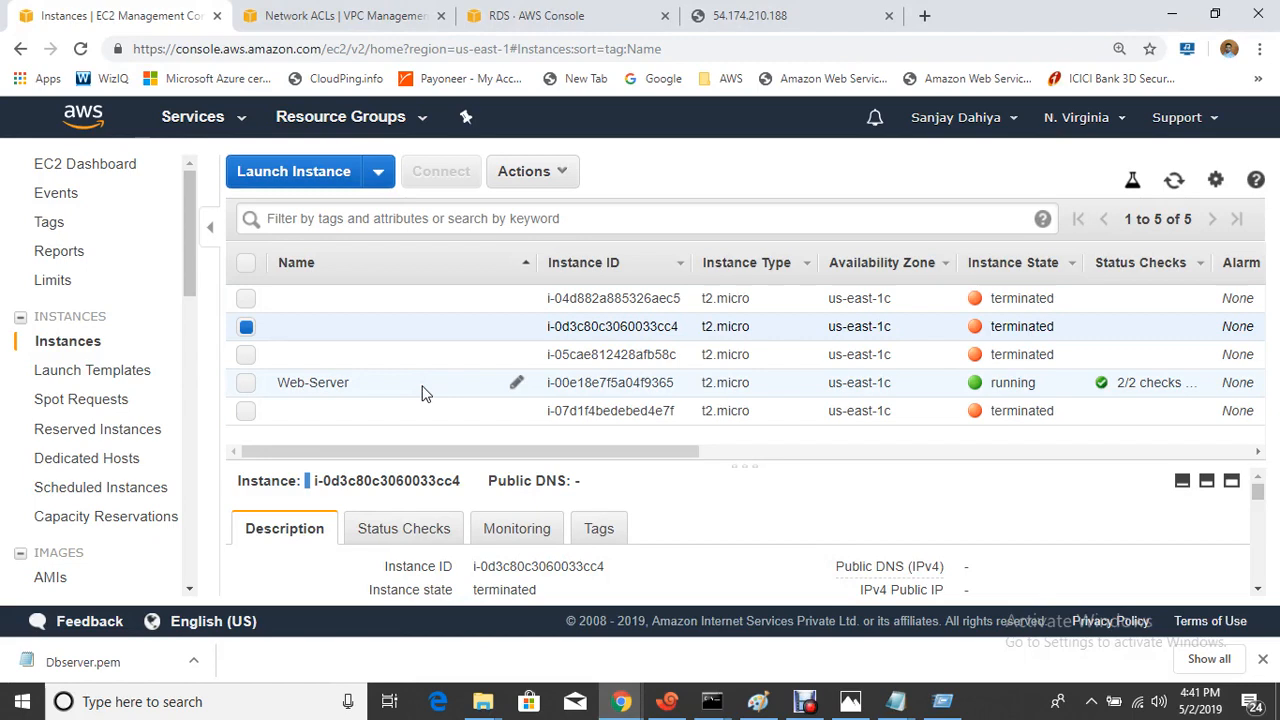
pyautogui.click(757, 705)
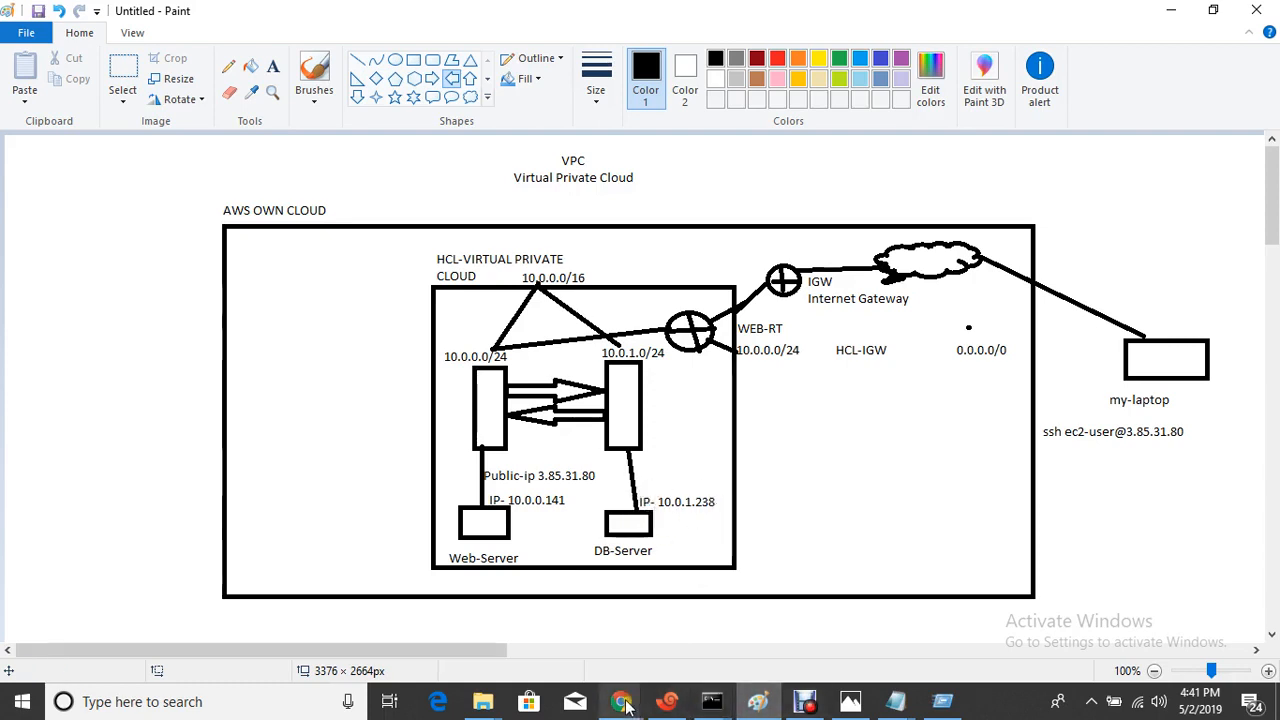
pyautogui.moveTo(598, 678)
pyautogui.click(526, 610)
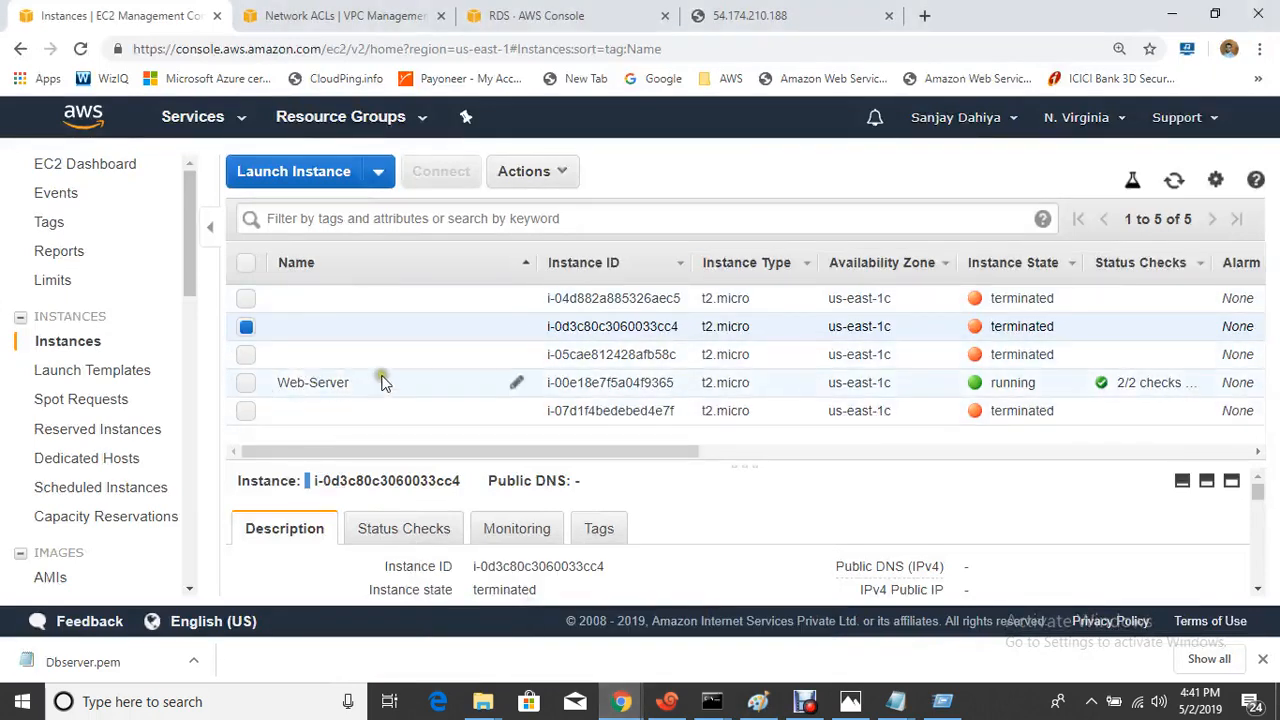
# - Start launching a new instance with the 64-bit (x86) Amazon Linux 2 AMI and the t2.micro type, continuing to the instance details
pyautogui.click(246, 327)
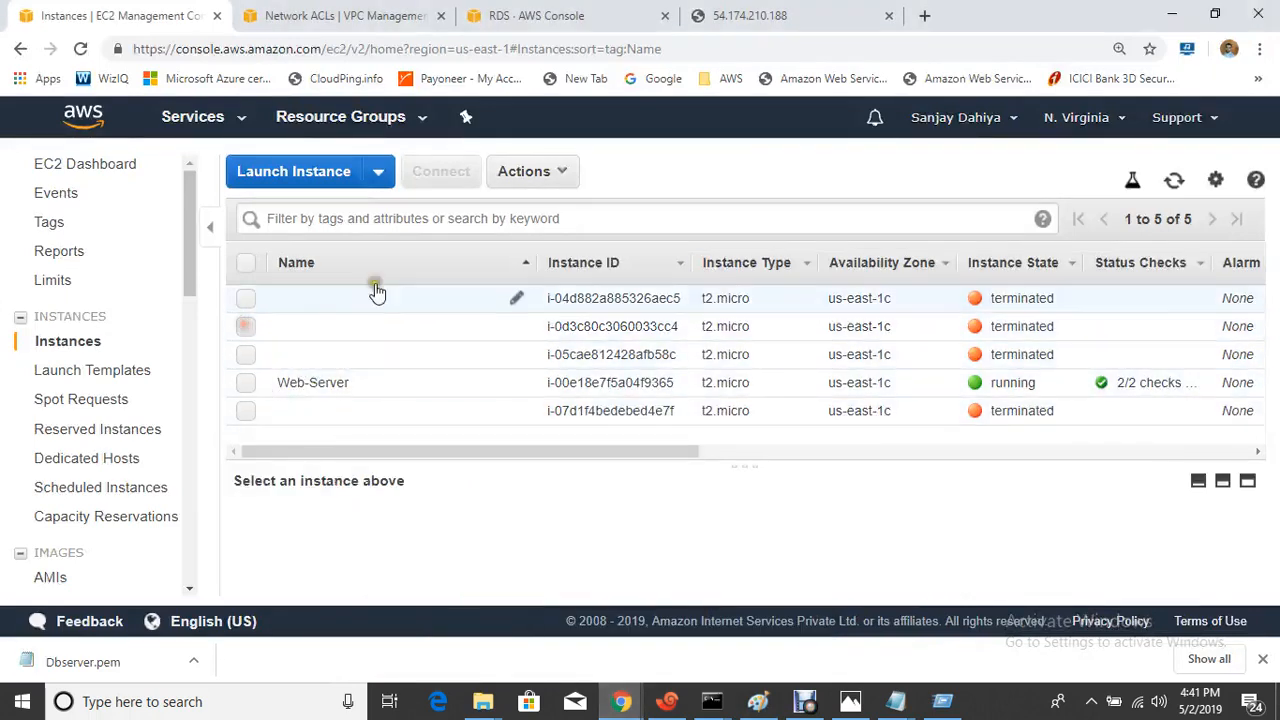
pyautogui.click(303, 174)
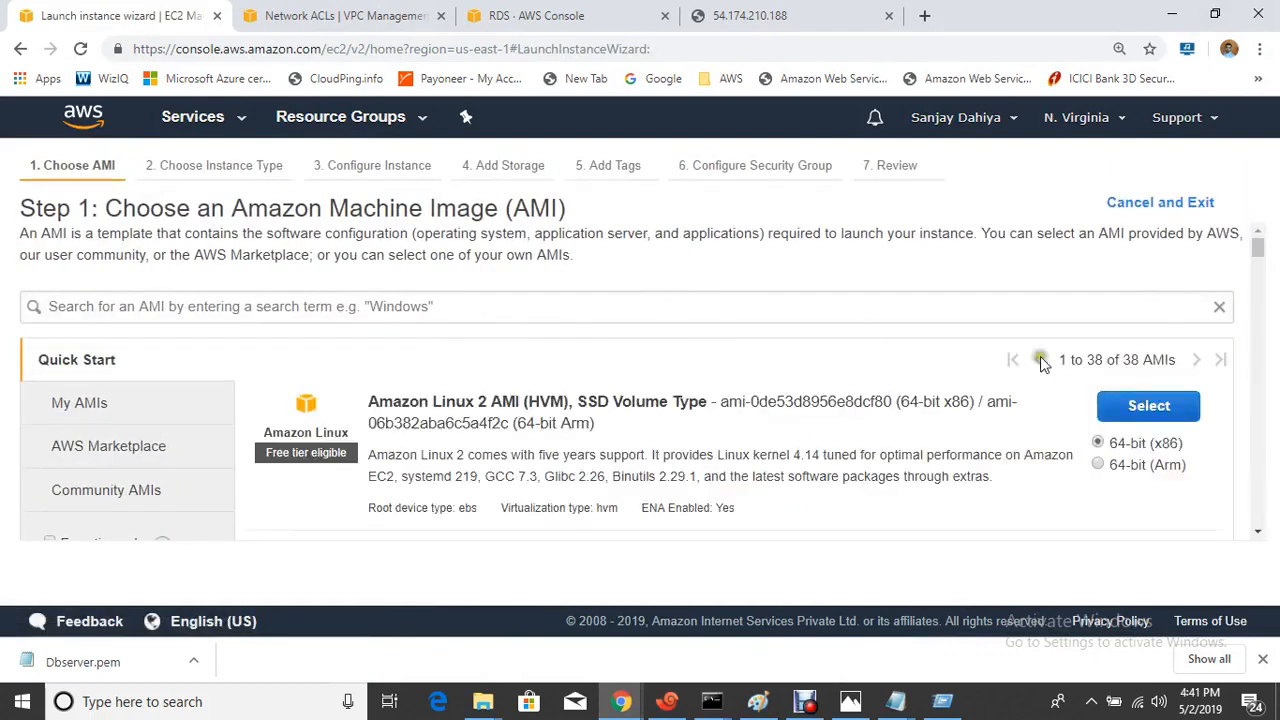
pyautogui.click(1140, 402)
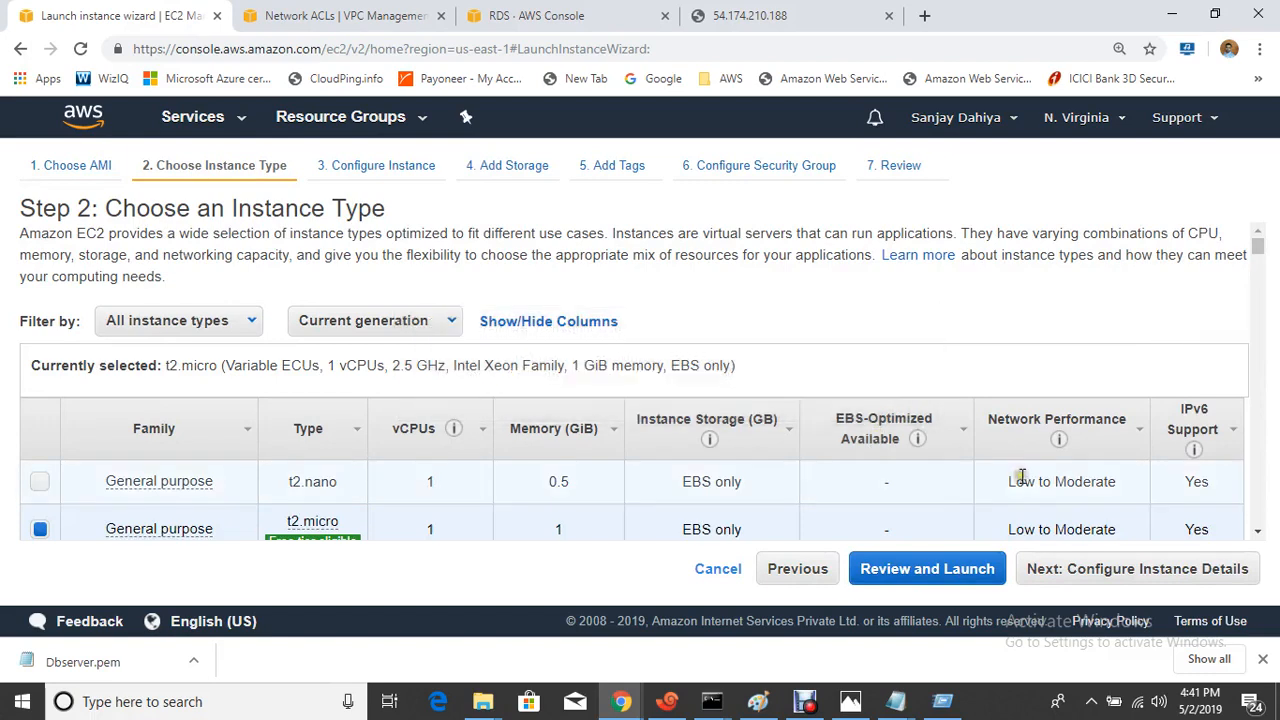
pyautogui.click(1016, 480)
pyautogui.click(1163, 582)
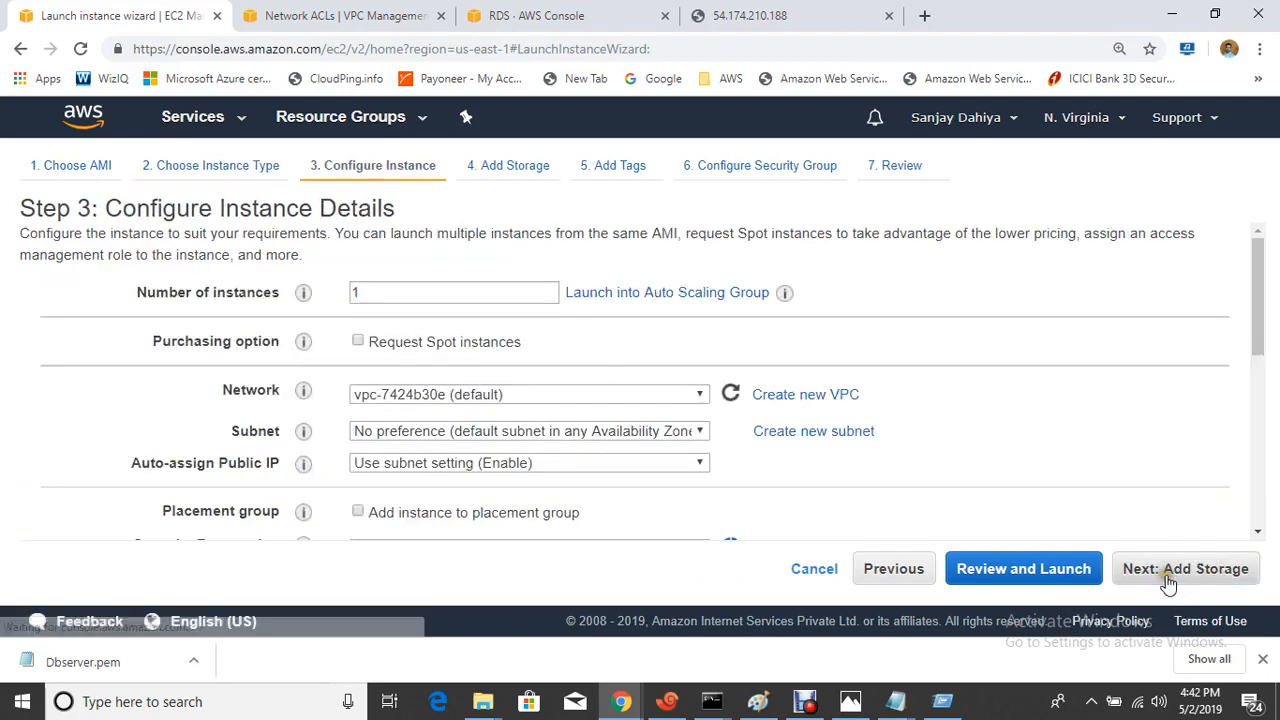
# - Place the new instance in the HCL-PROD-VPC network and the DB-SUbnet subnet
pyautogui.click(510, 393)
pyautogui.click(490, 431)
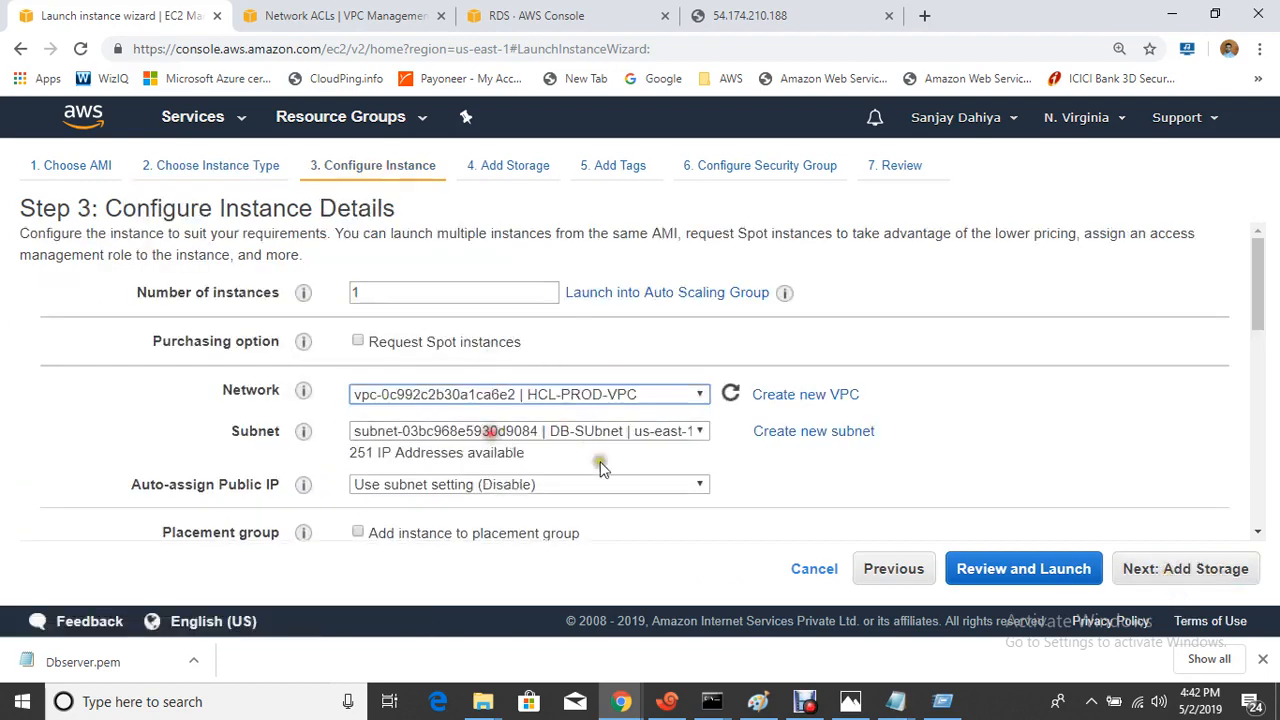
pyautogui.click(515, 431)
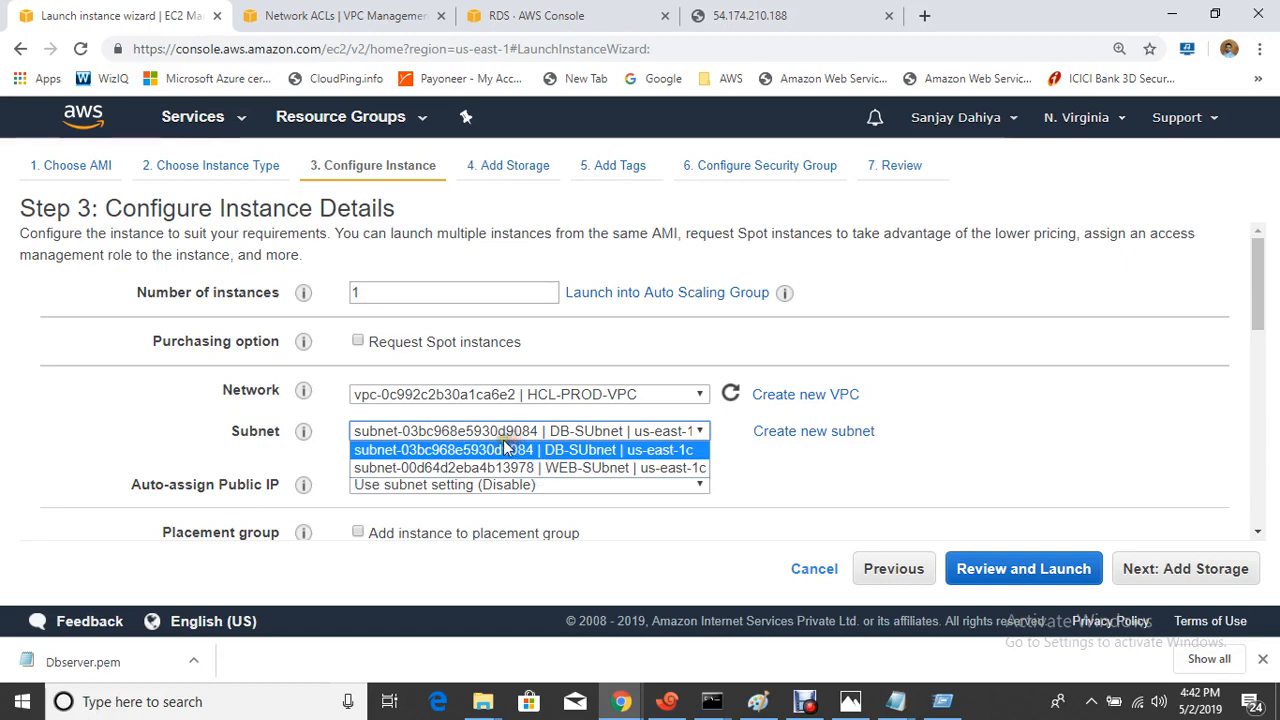
pyautogui.click(765, 490)
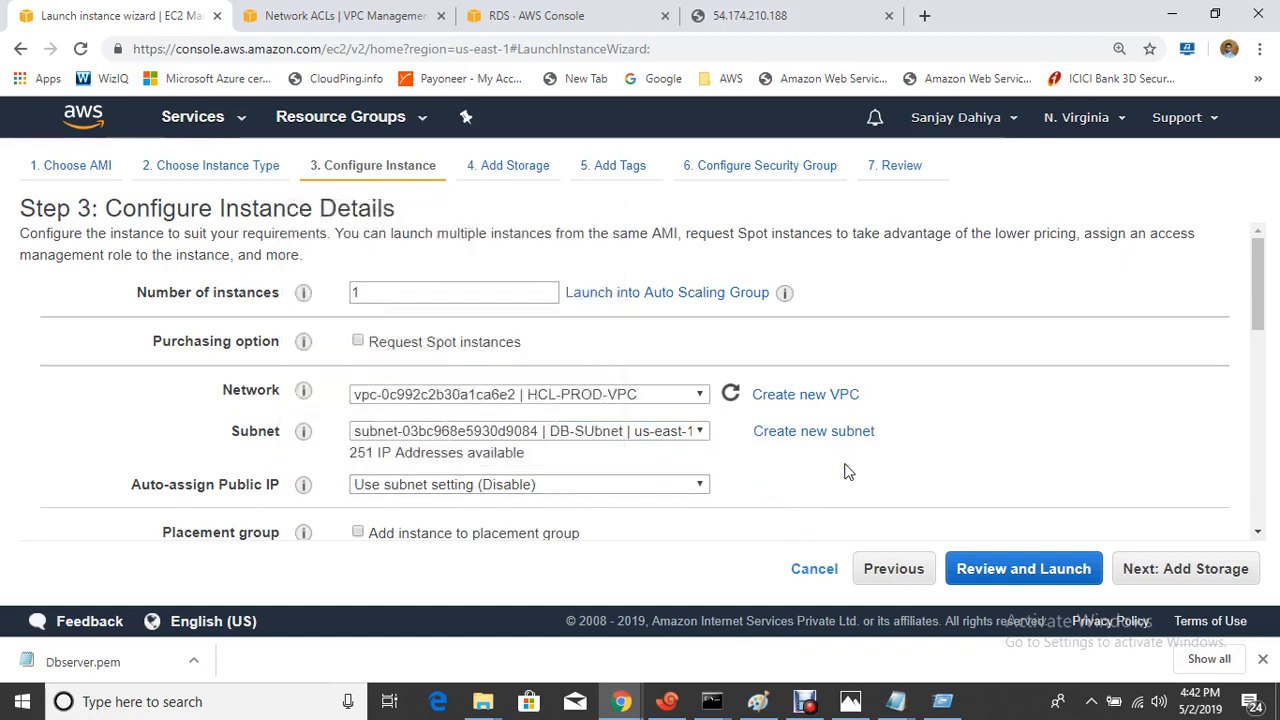
# - Look up the DB-Server's address in the Paint diagram and set the primary IP of eth0 to 10.0.1.238 in the launch wizard
pyautogui.click(757, 701)
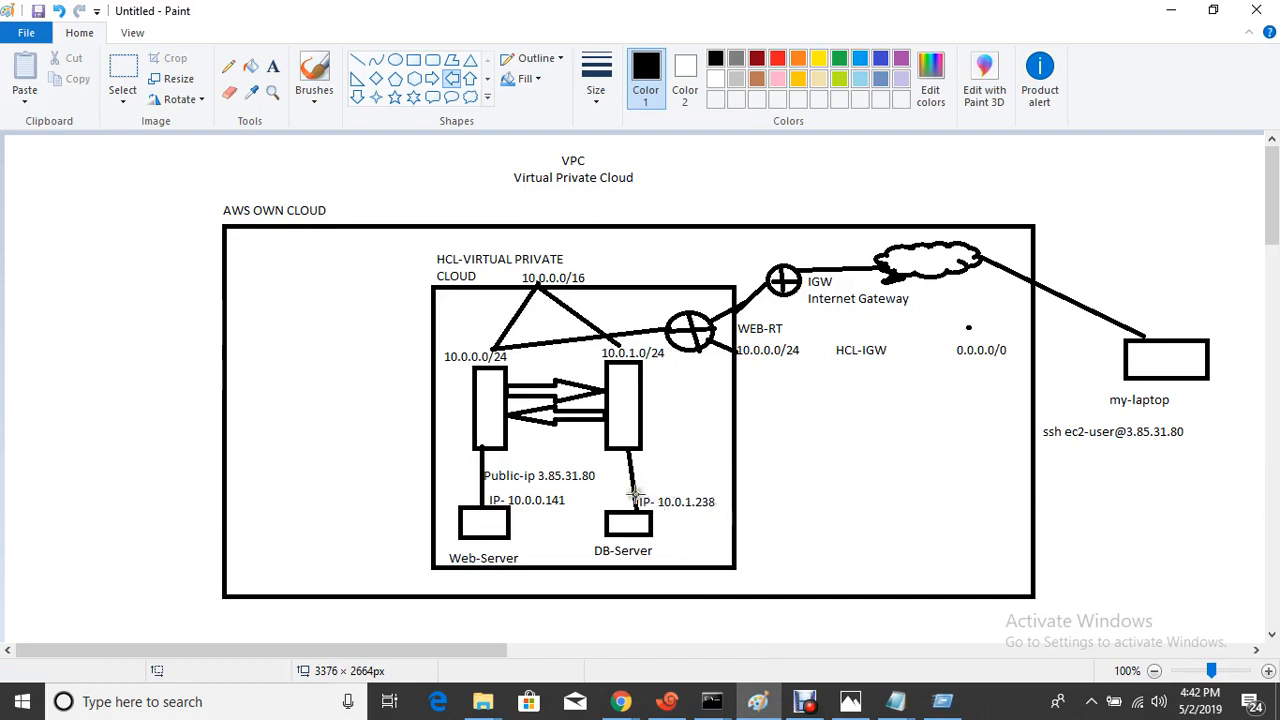
pyautogui.click(670, 706)
pyautogui.click(621, 701)
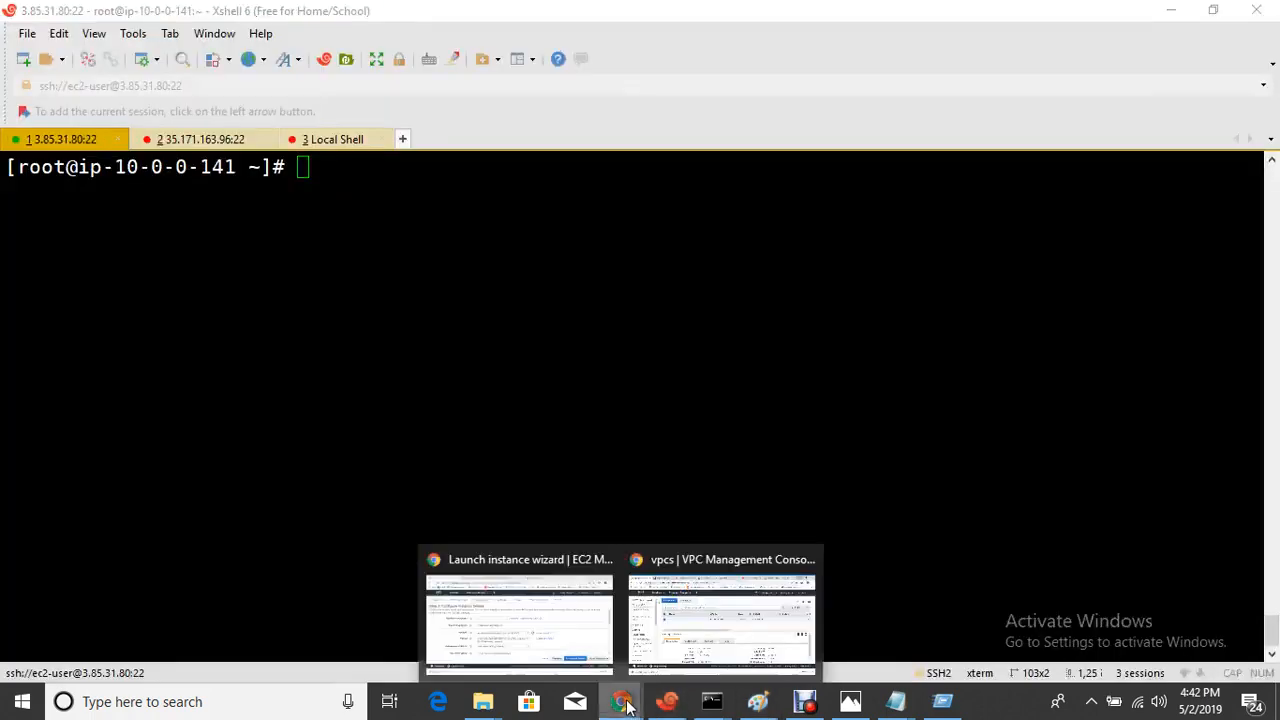
pyautogui.click(538, 619)
pyautogui.scroll(-5, 643, 404)
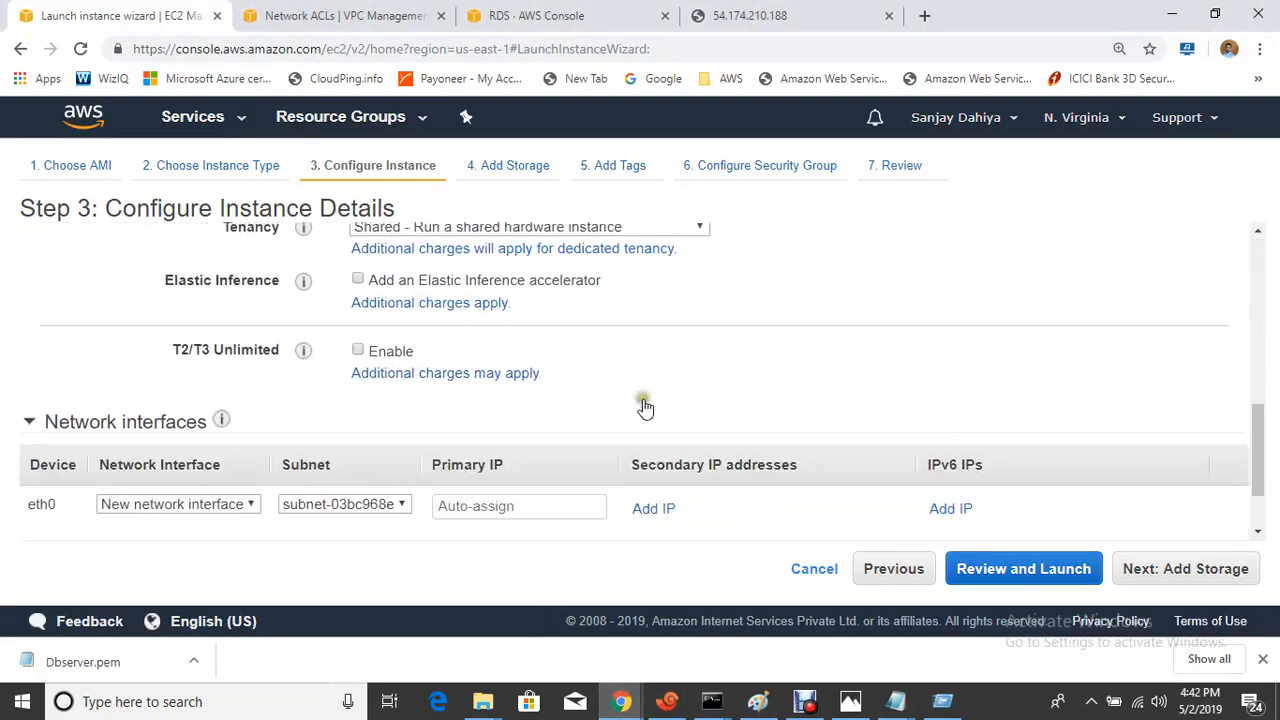
pyautogui.click(573, 410)
pyautogui.write('10.0.1')
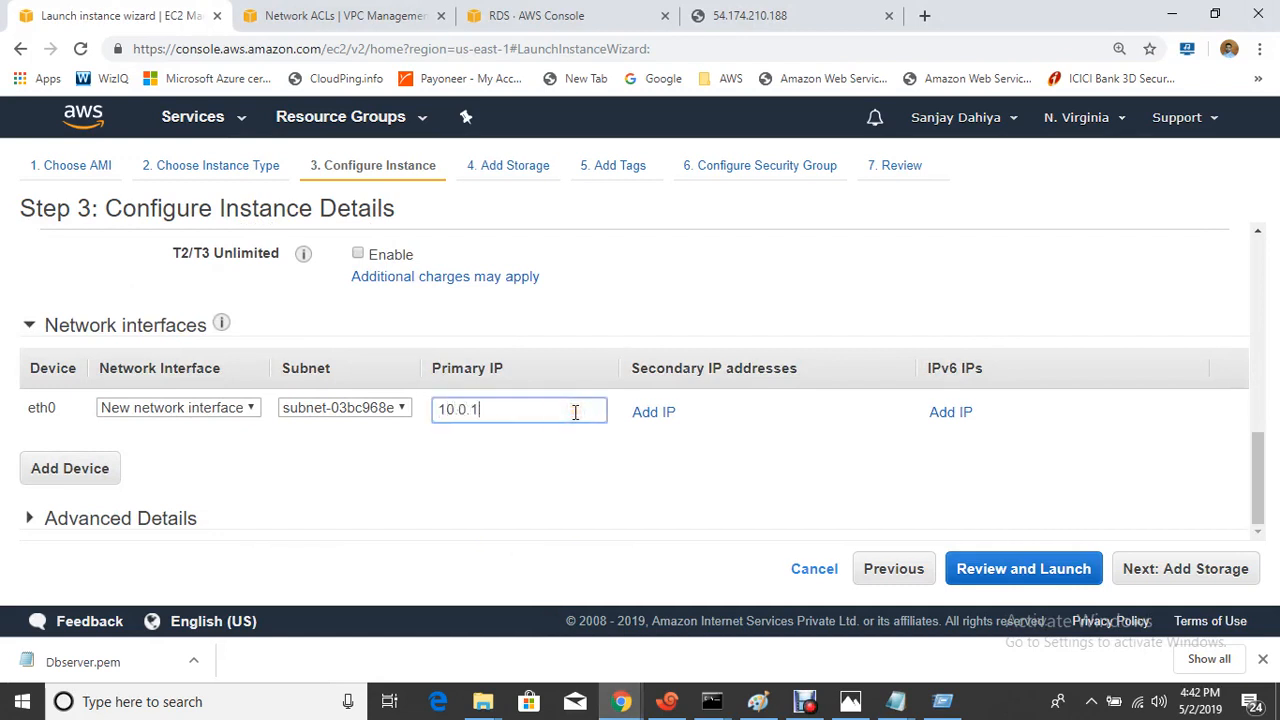
pyautogui.write('.238')
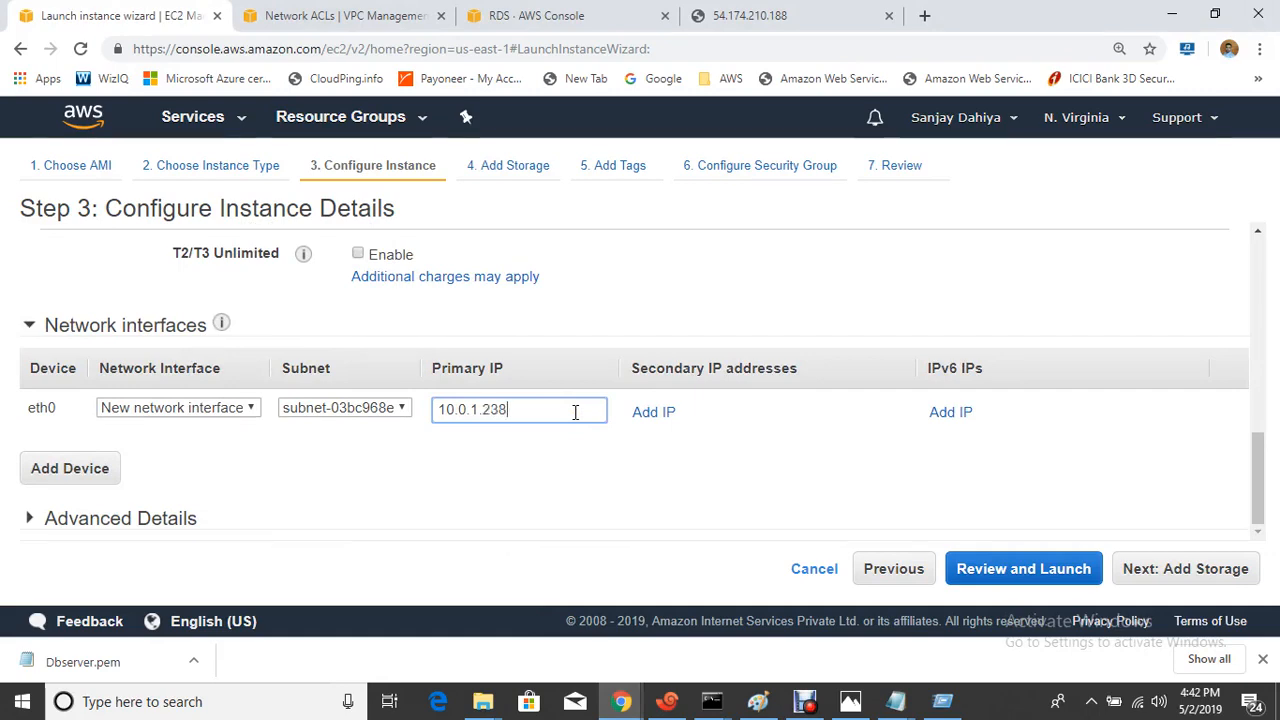
# - Recheck the DB-Server's address in the Paint diagram and continue the launch wizard to the storage settings
pyautogui.click(757, 703)
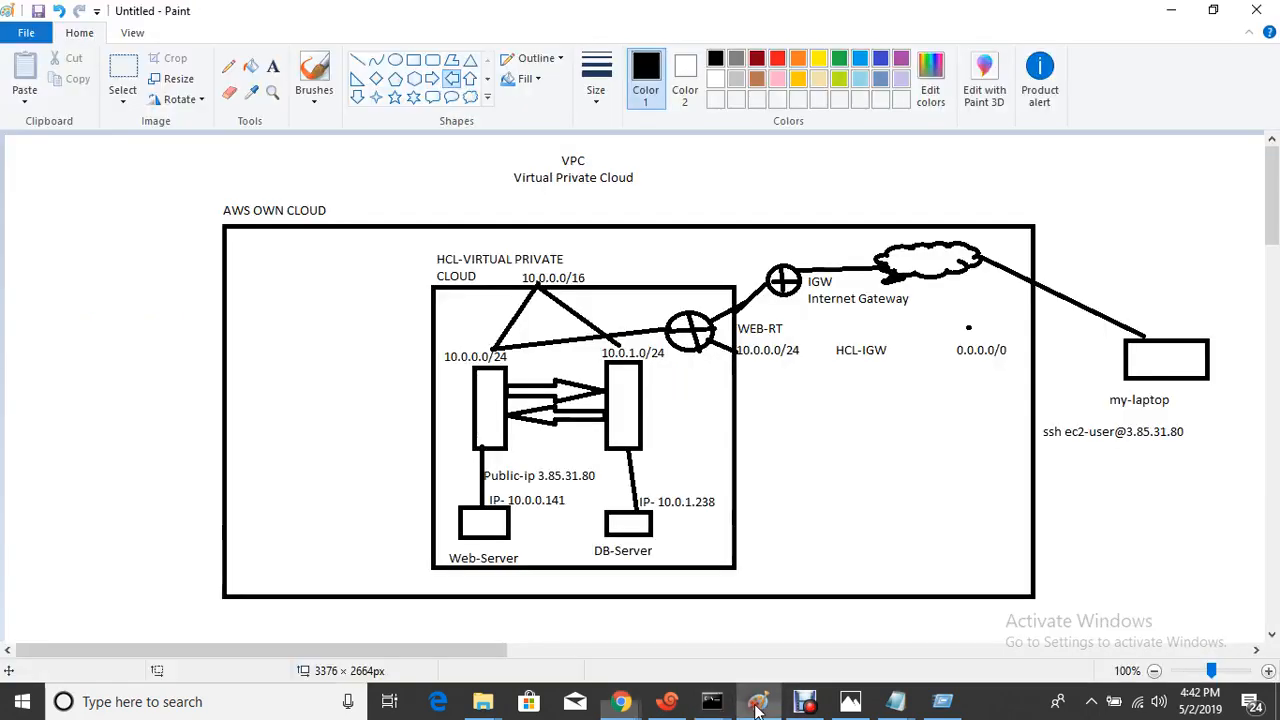
pyautogui.click(757, 703)
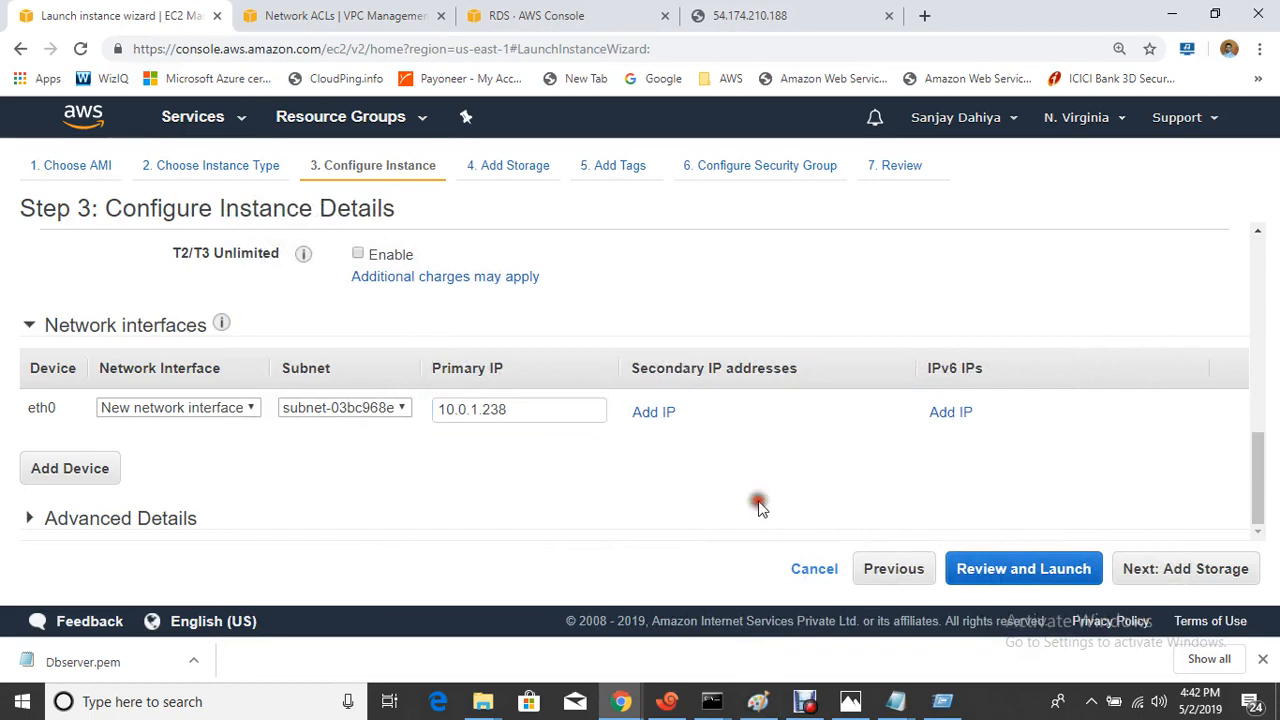
pyautogui.click(1212, 572)
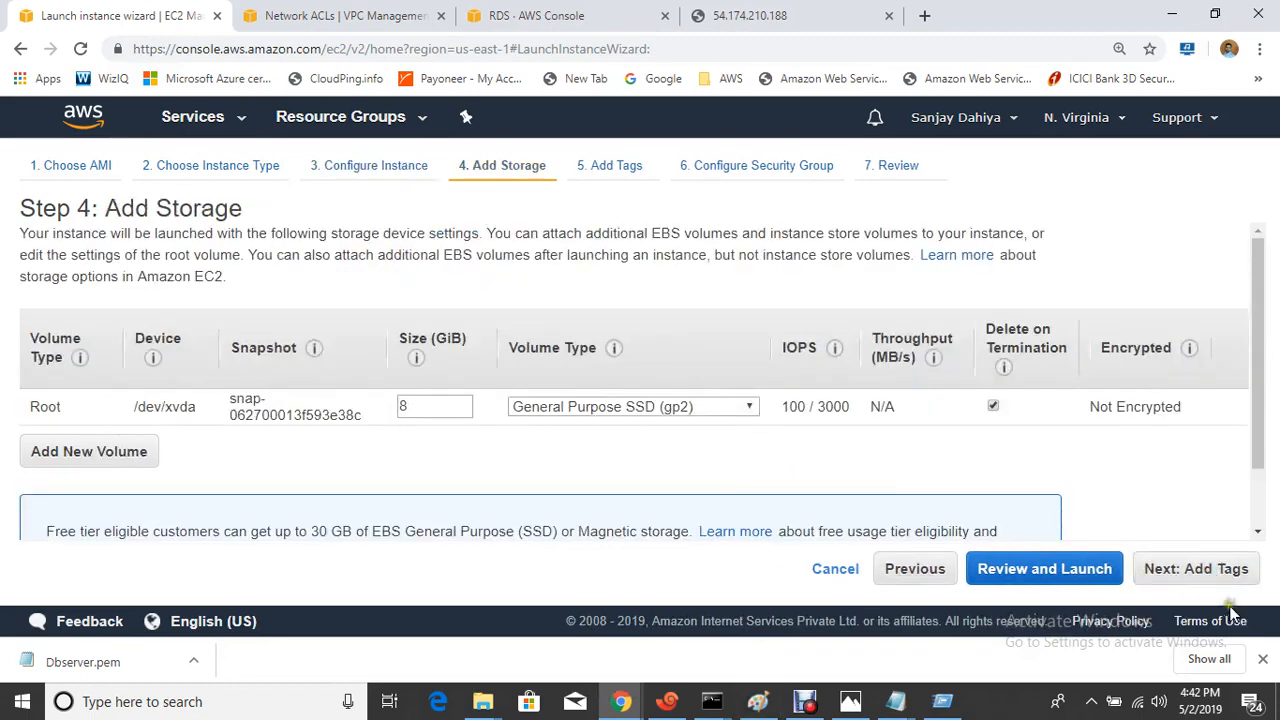
# - Keep the default storage and tag the new instance with the key Name and the value Db-server
pyautogui.click(1183, 570)
pyautogui.click(57, 489)
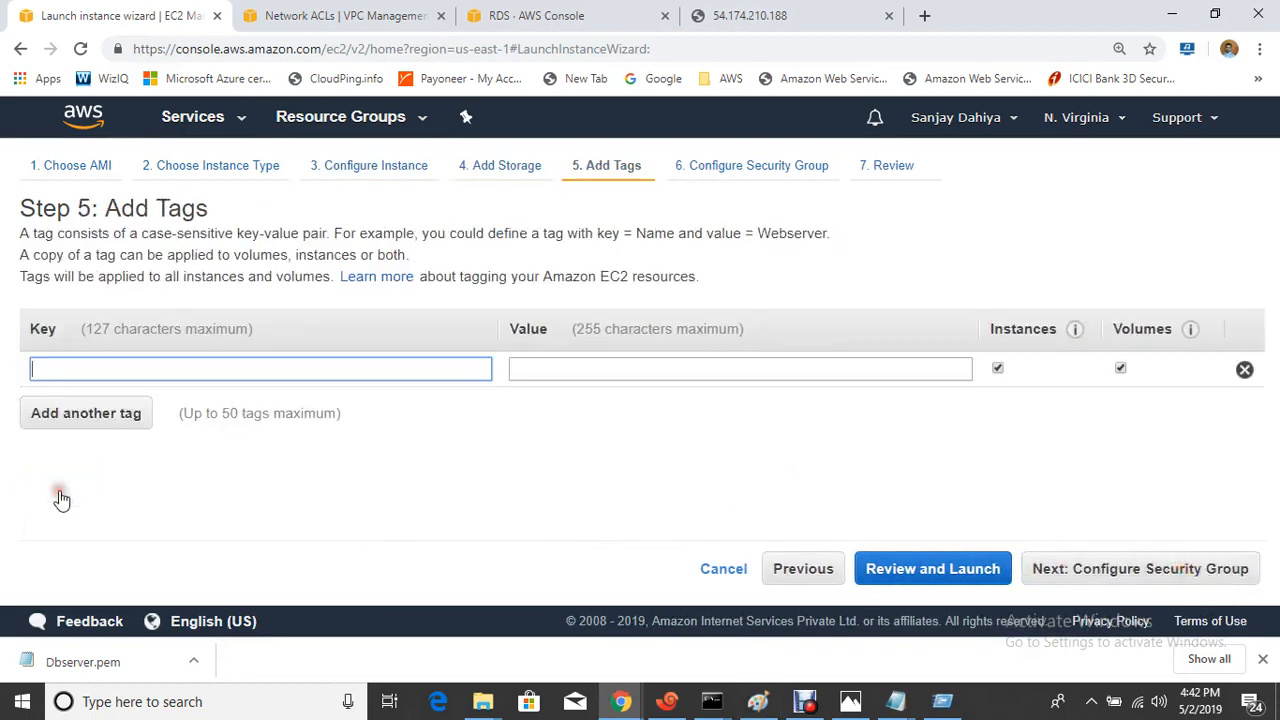
pyautogui.write('Name')
pyautogui.press('Tab')
pyautogui.write('Db')
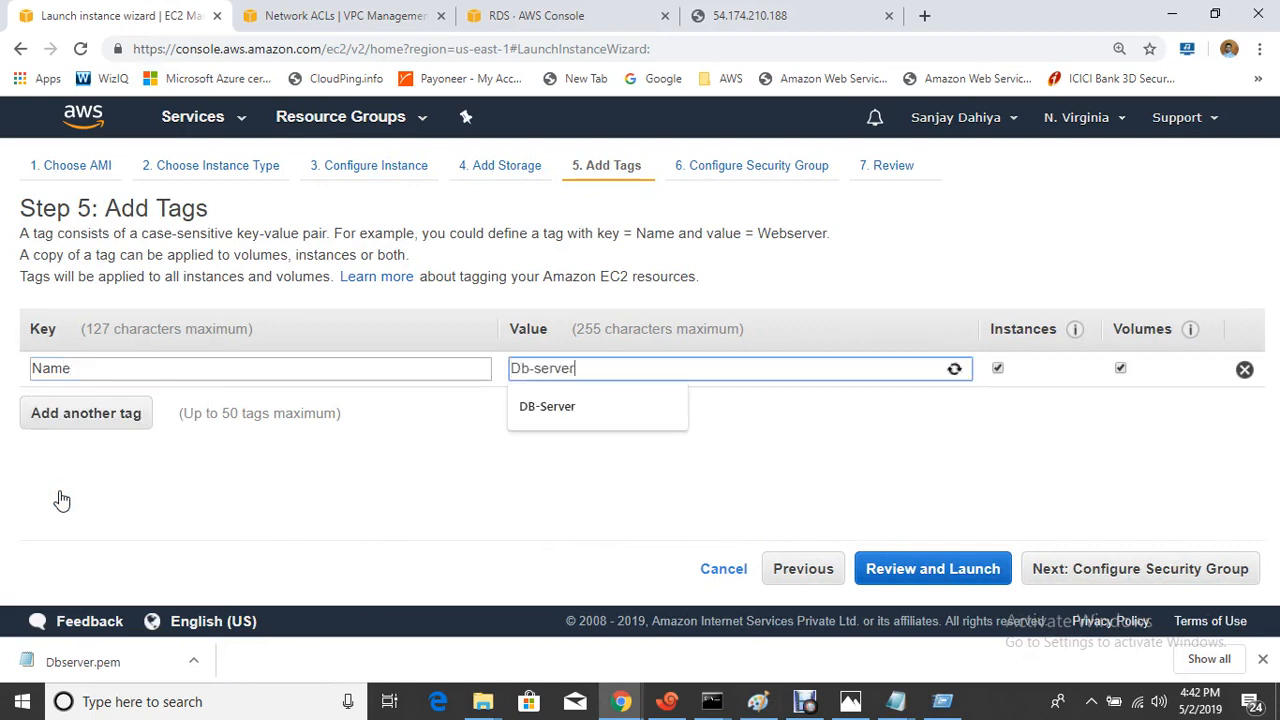
# - Accept the new launch-wizard-7 security group with its SSH rule and proceed through the review to the key pair selection
pyautogui.click(1225, 580)
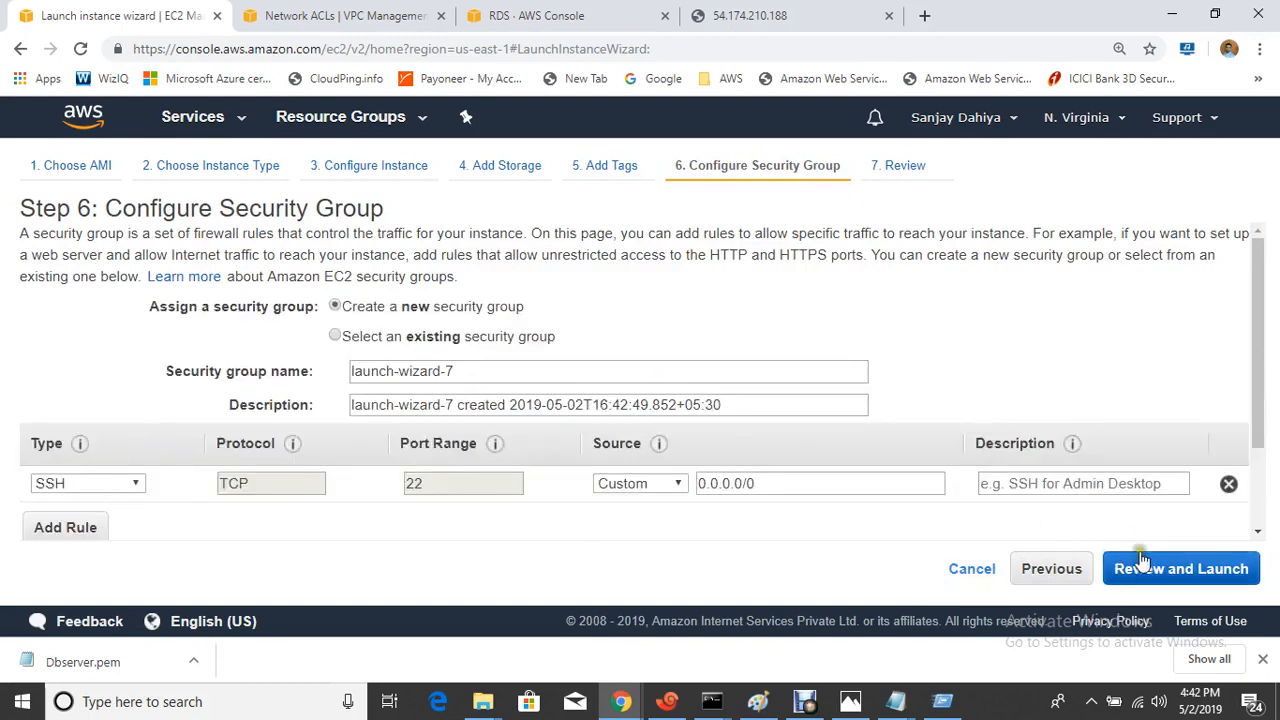
pyautogui.click(1160, 569)
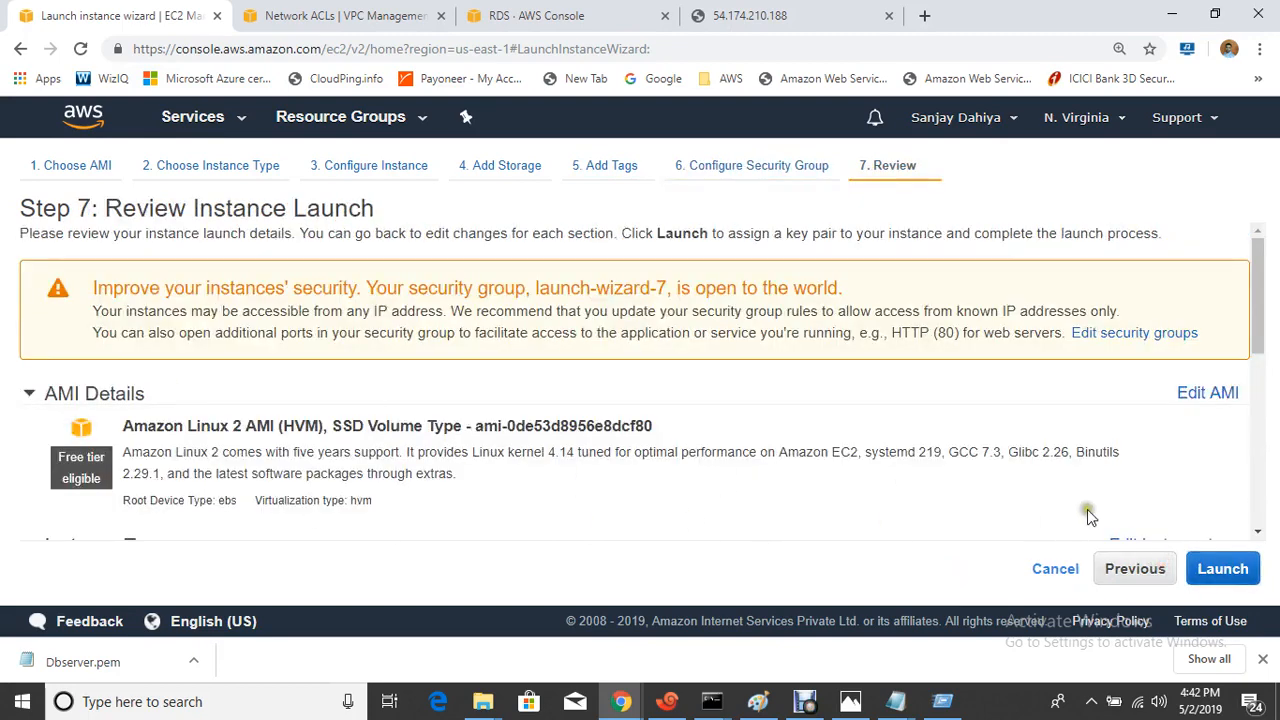
pyautogui.click(1223, 568)
# - Create and download a new key pair named dbserverkey and launch the instance with it
pyautogui.click(470, 396)
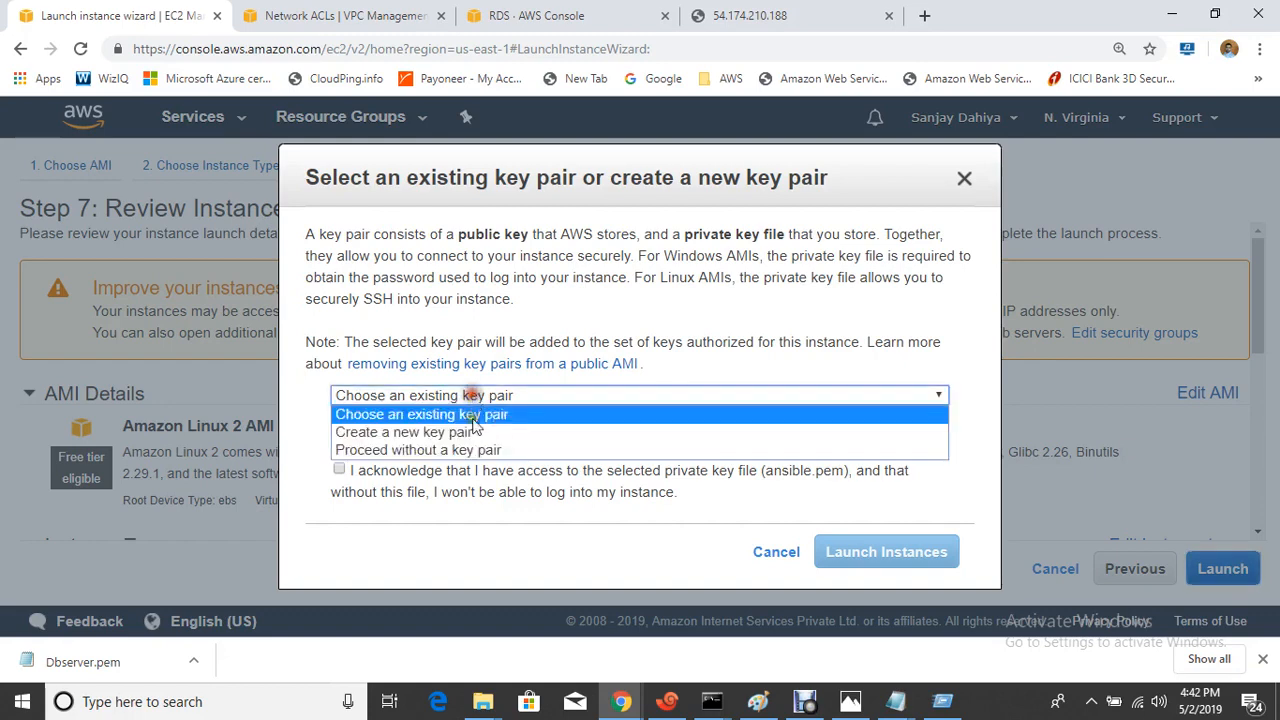
pyautogui.click(437, 431)
pyautogui.click(427, 440)
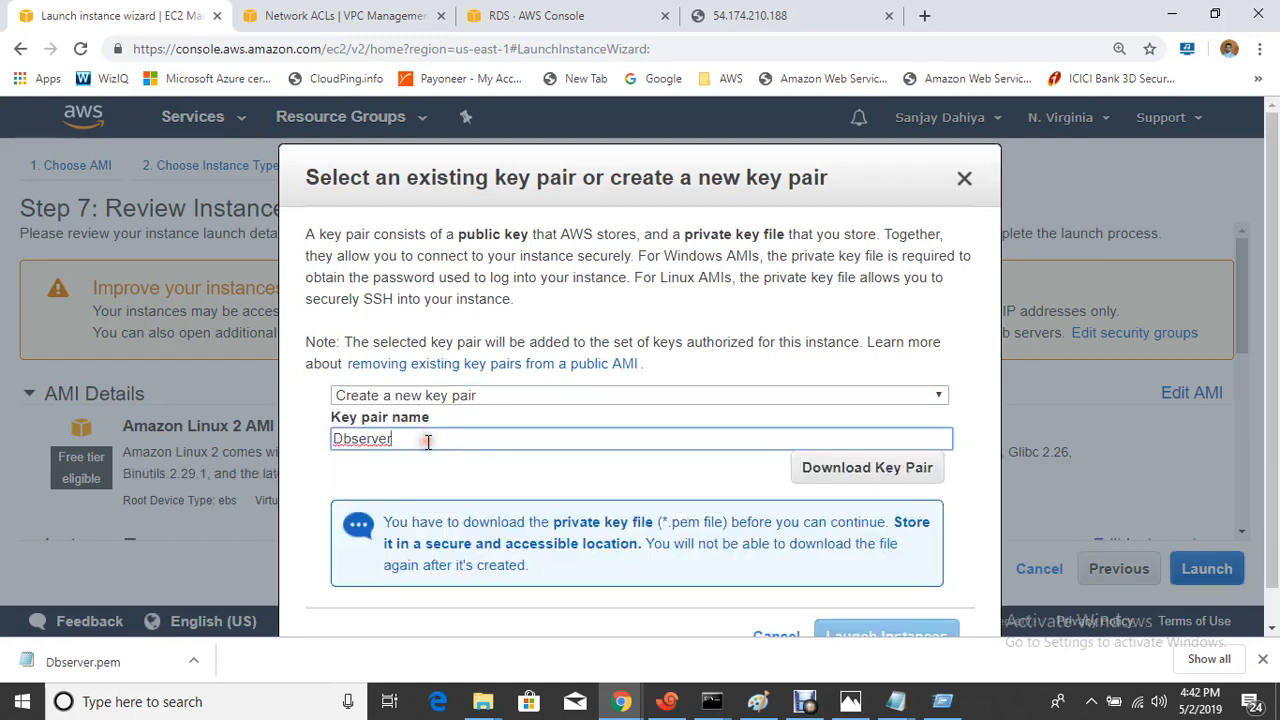
pyautogui.press('BackSpace')
pyautogui.click(887, 467)
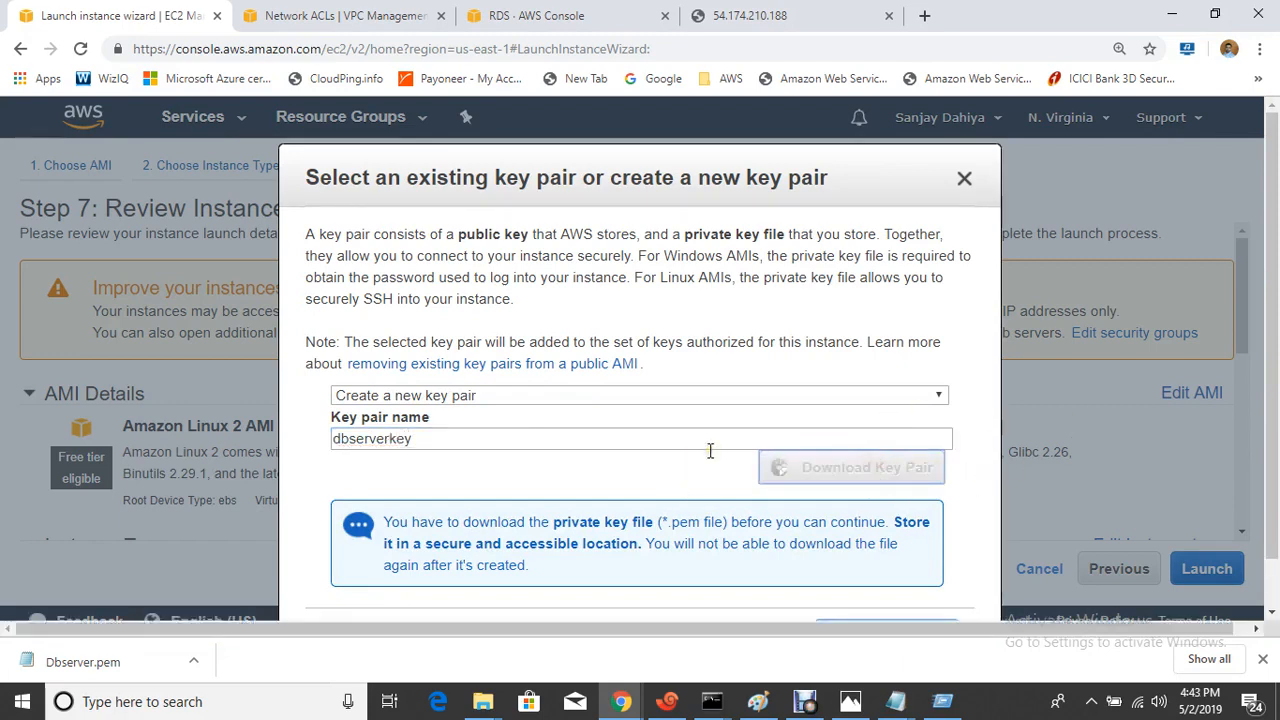
pyautogui.scroll(-1, 770, 520)
pyautogui.click(872, 585)
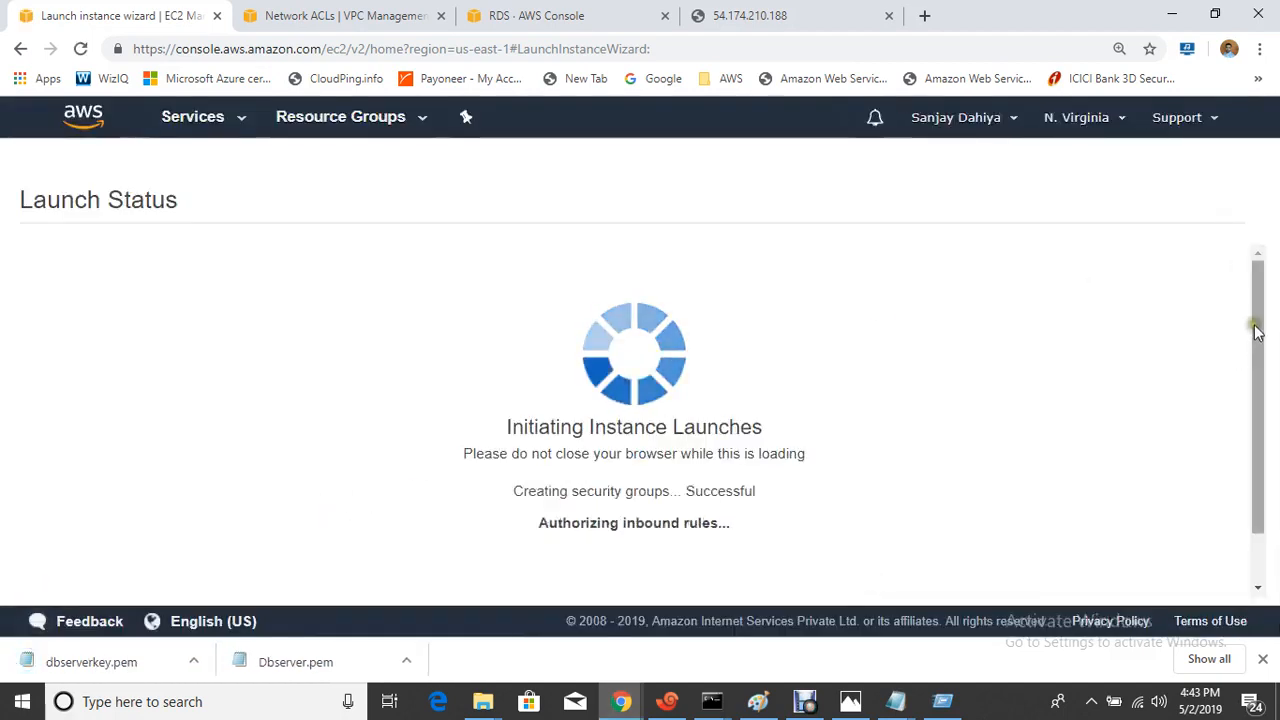
# - Return from the launch status to the EC2 instance list and refresh it
pyautogui.moveTo(1257, 332); pyautogui.dragTo(1249, 526)
pyautogui.click(1162, 586)
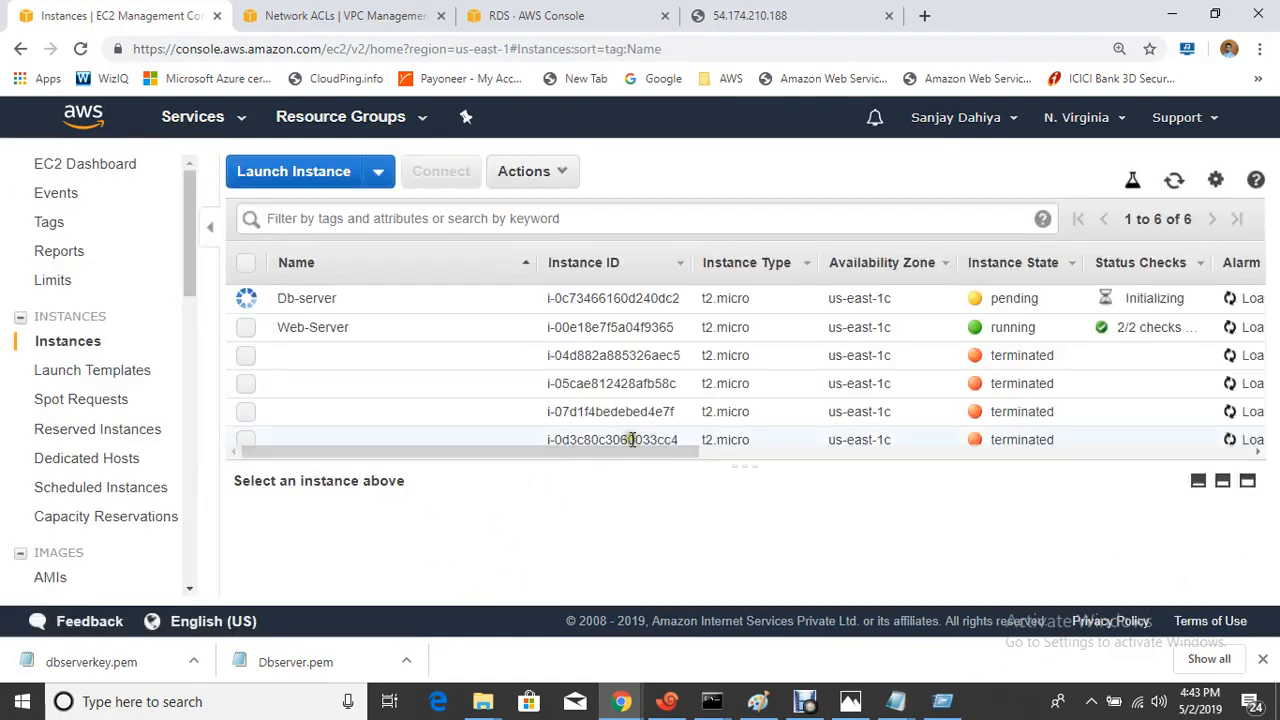
pyautogui.click(1174, 180)
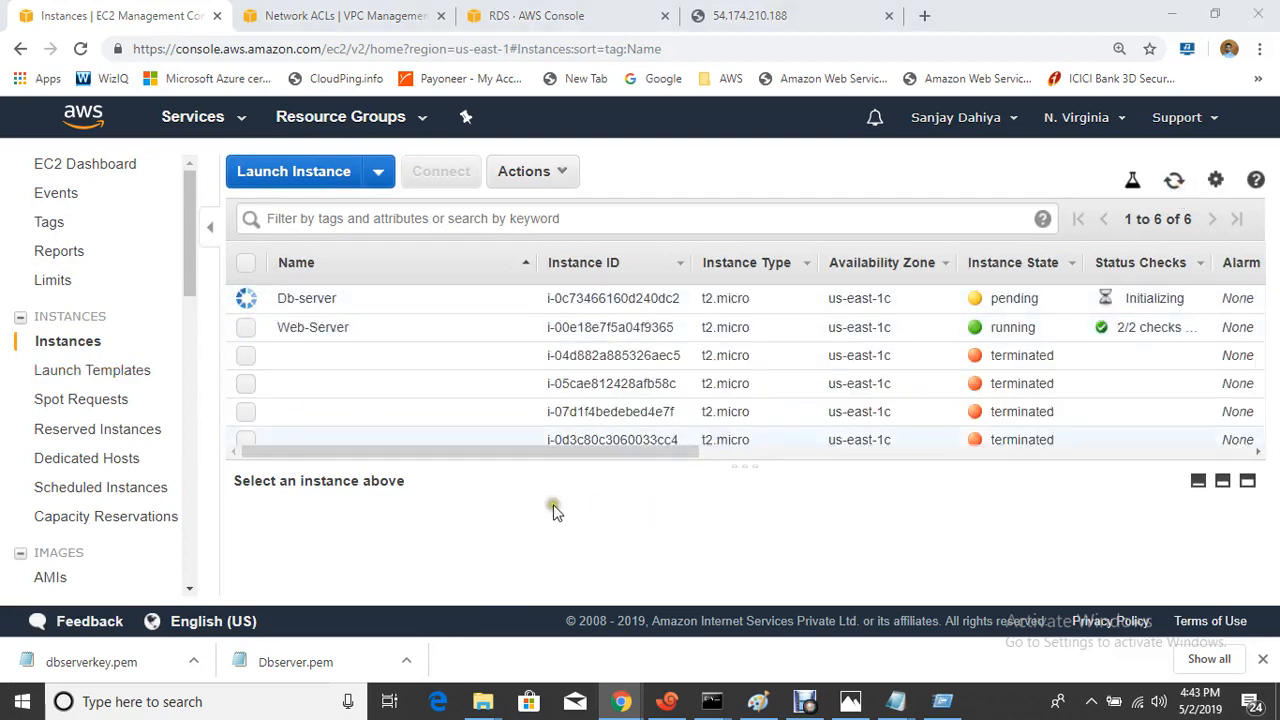
# - Open dbserverkey.pem from the Downloads folder in Notepad and copy the entire private key
pyautogui.press('super+e')
pyautogui.click(86, 436)
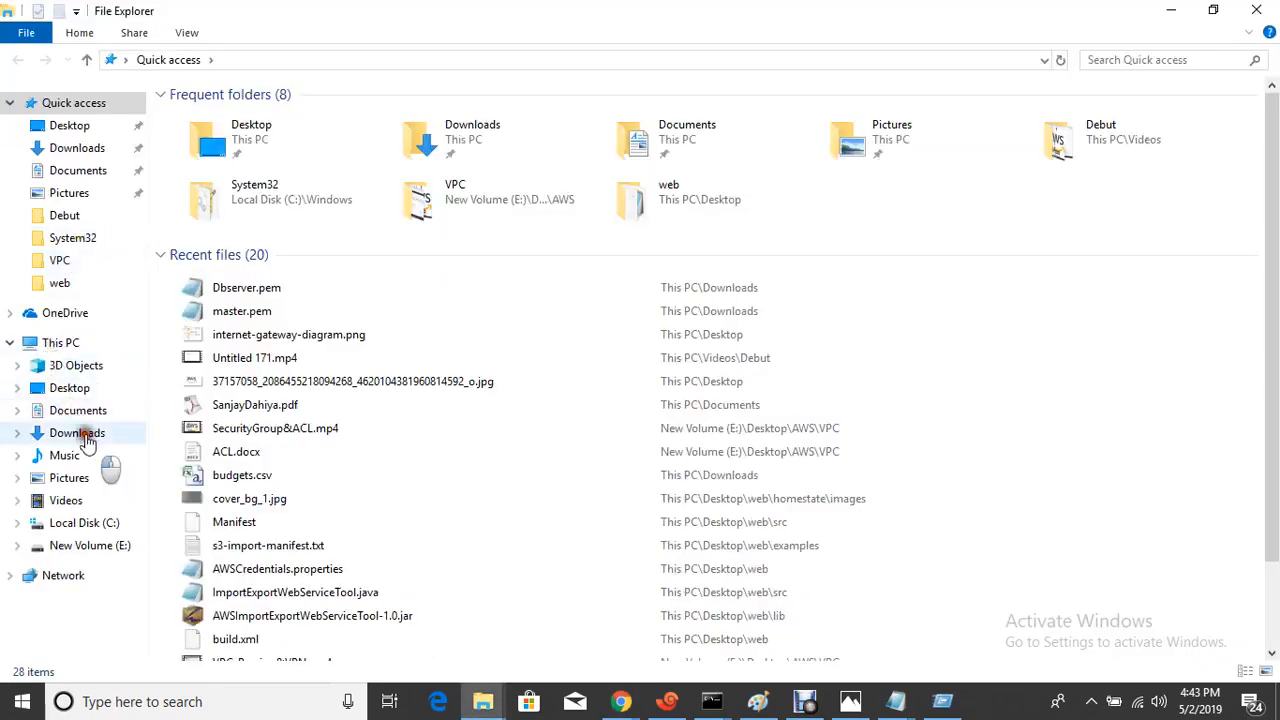
pyautogui.click(218, 114)
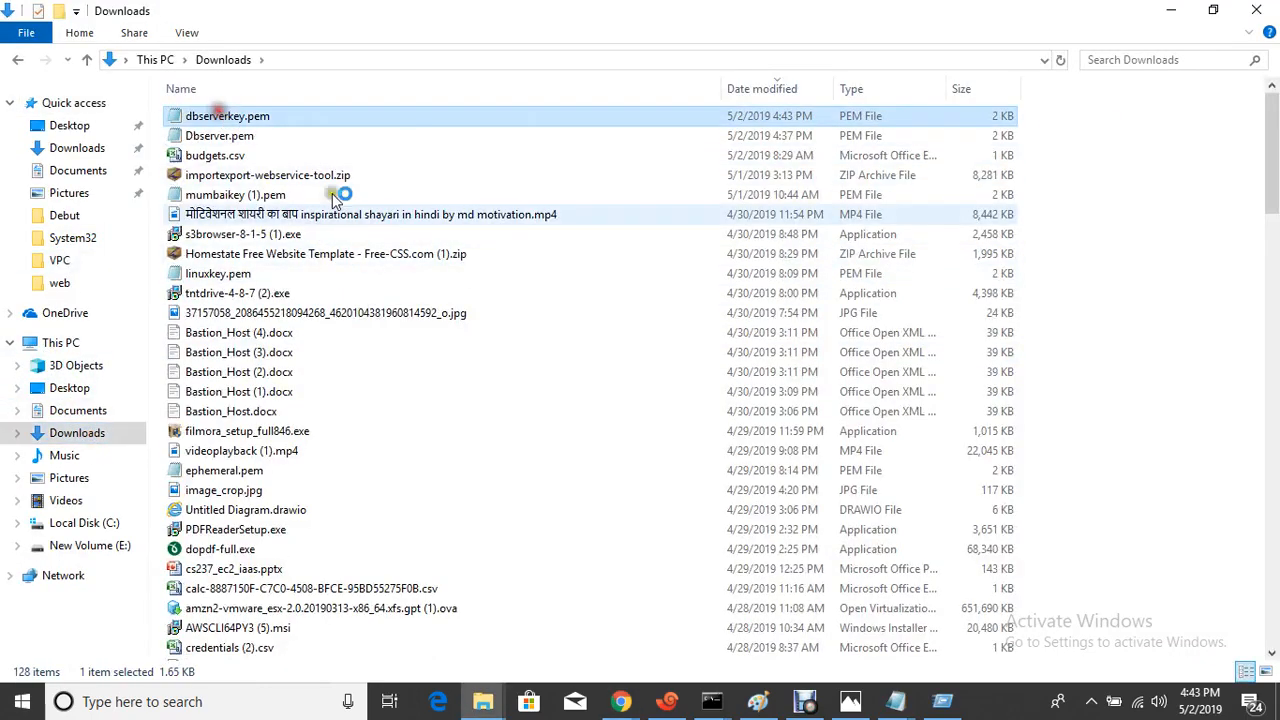
pyautogui.hotkey('ctrl', 'a')
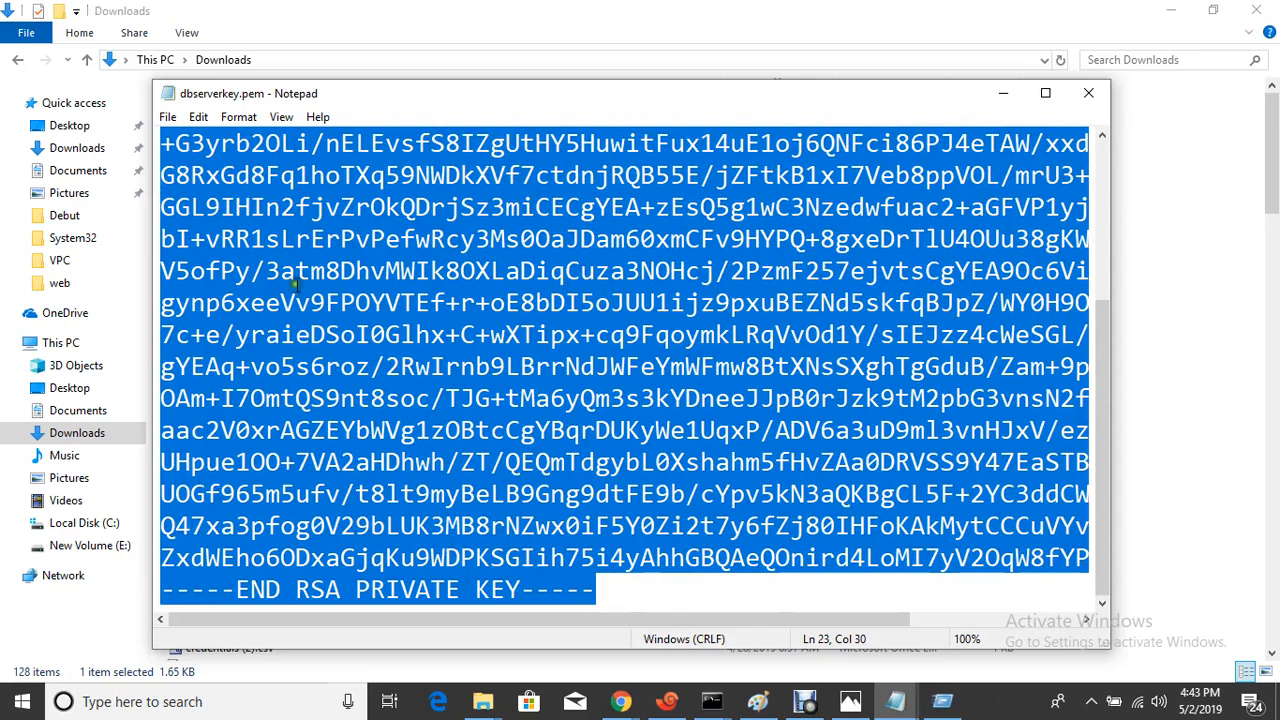
pyautogui.rightClick(305, 333)
pyautogui.click(366, 391)
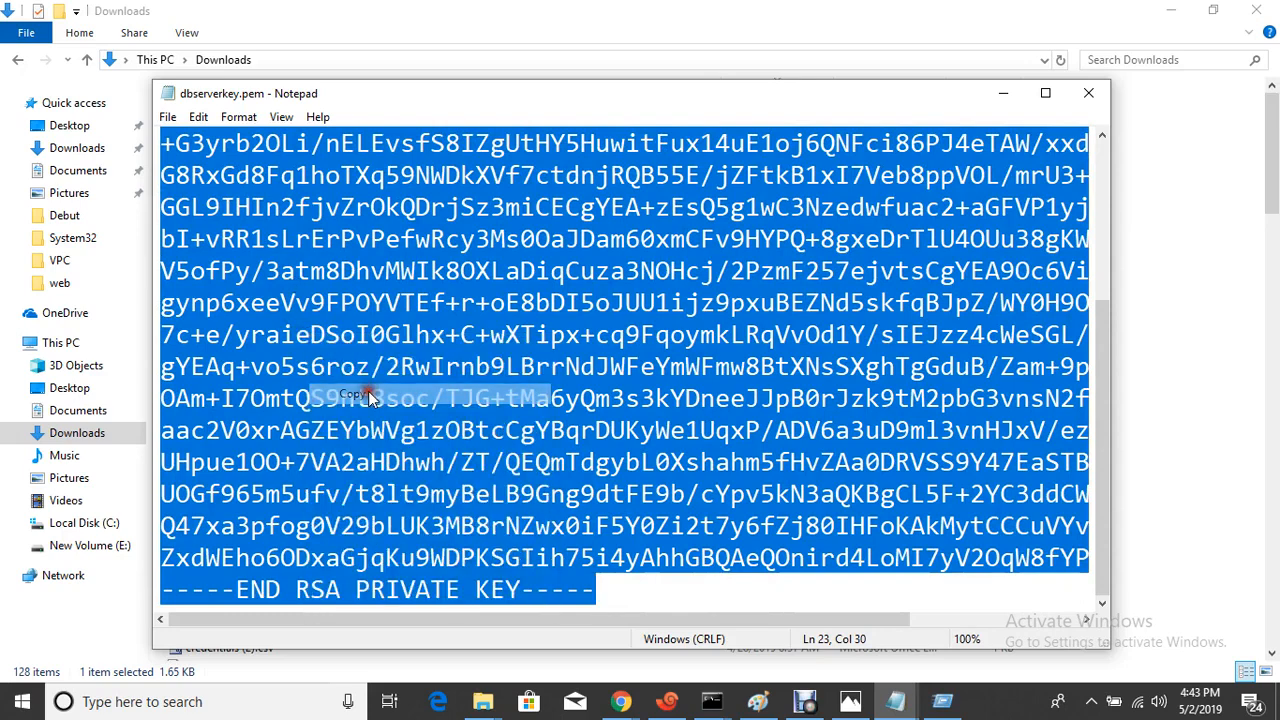
# - Switch to the Web-Server session in Xshell and open a new file dbserverkey.pem in vi
pyautogui.click(667, 701)
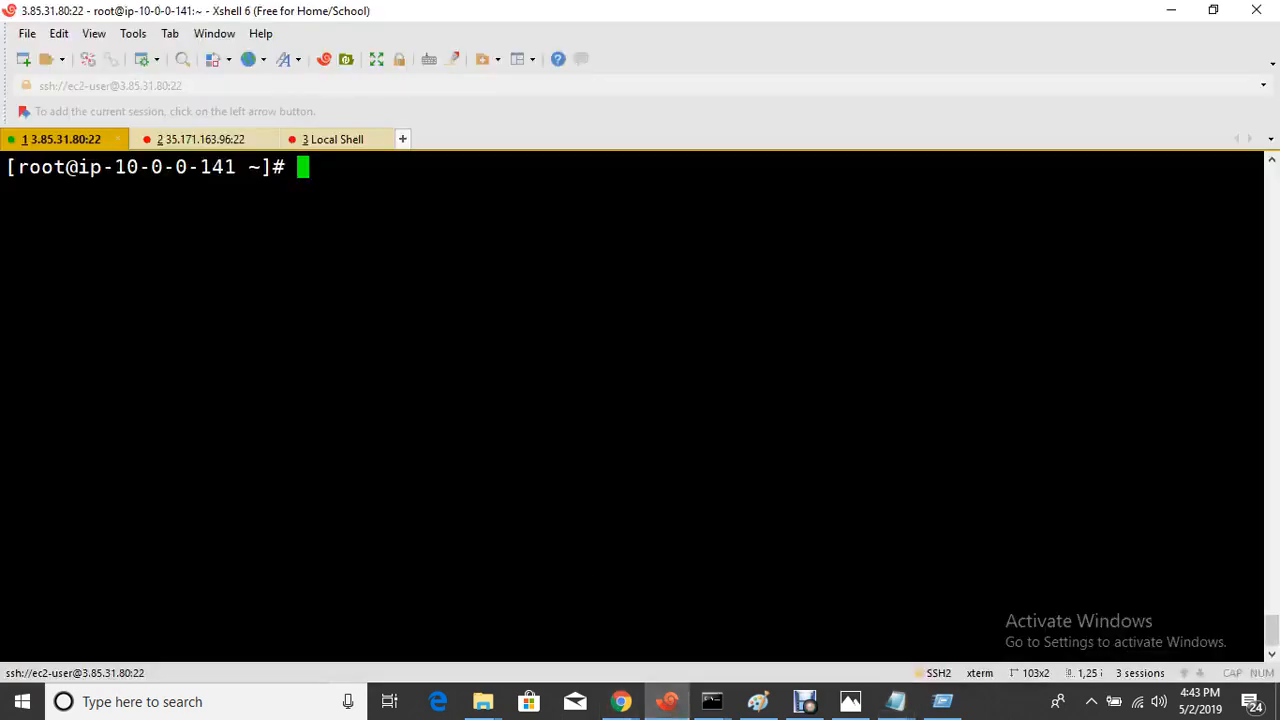
pyautogui.write('vi db')
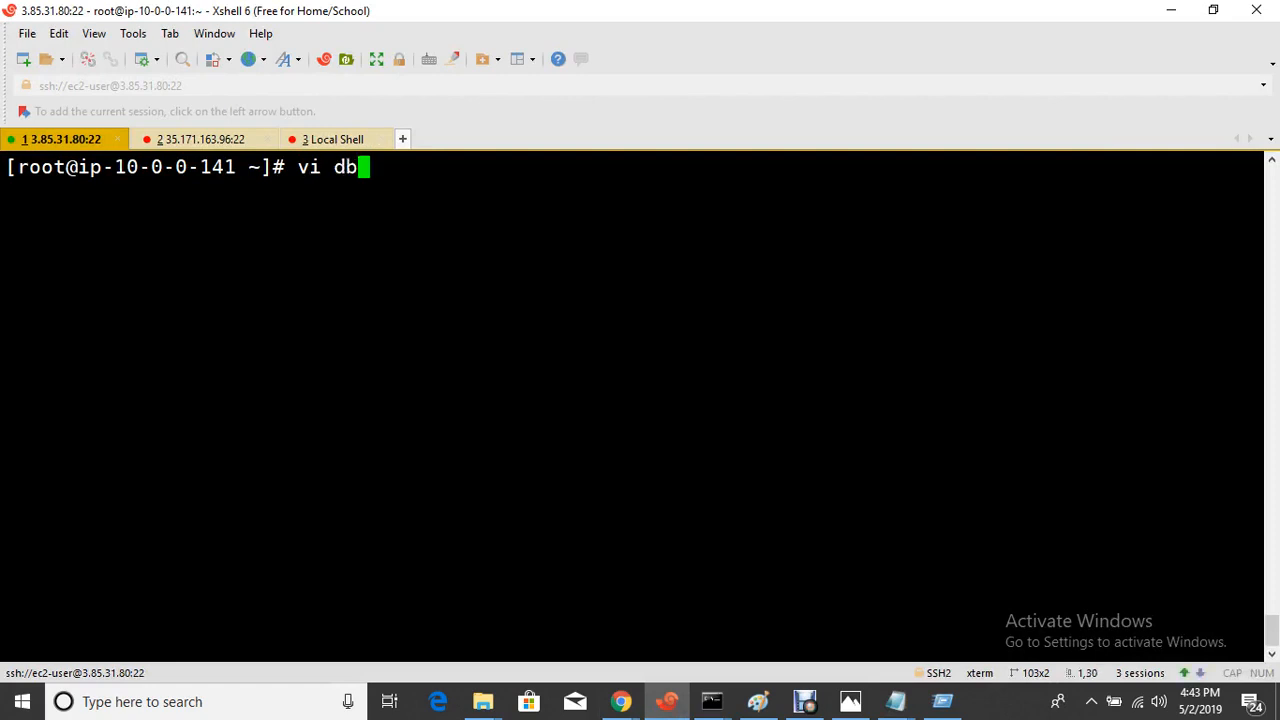
pyautogui.write('serverkey')
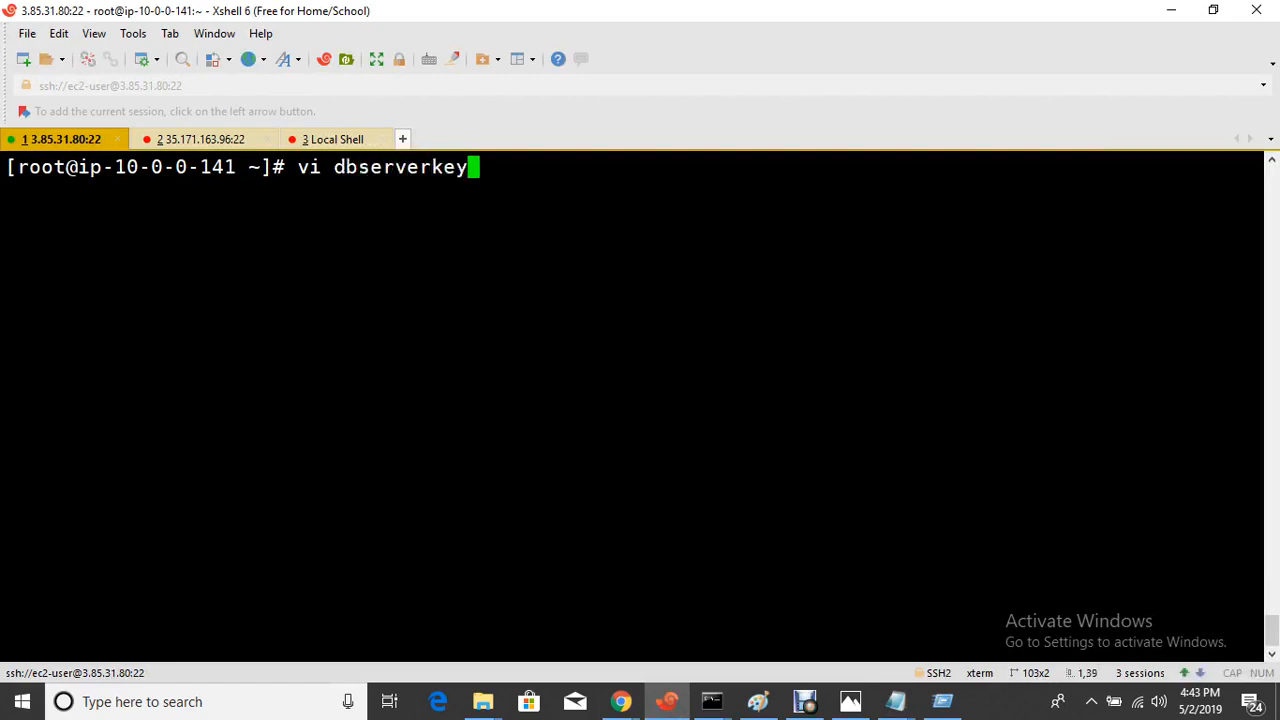
pyautogui.write('.pem')
pyautogui.press('Return')
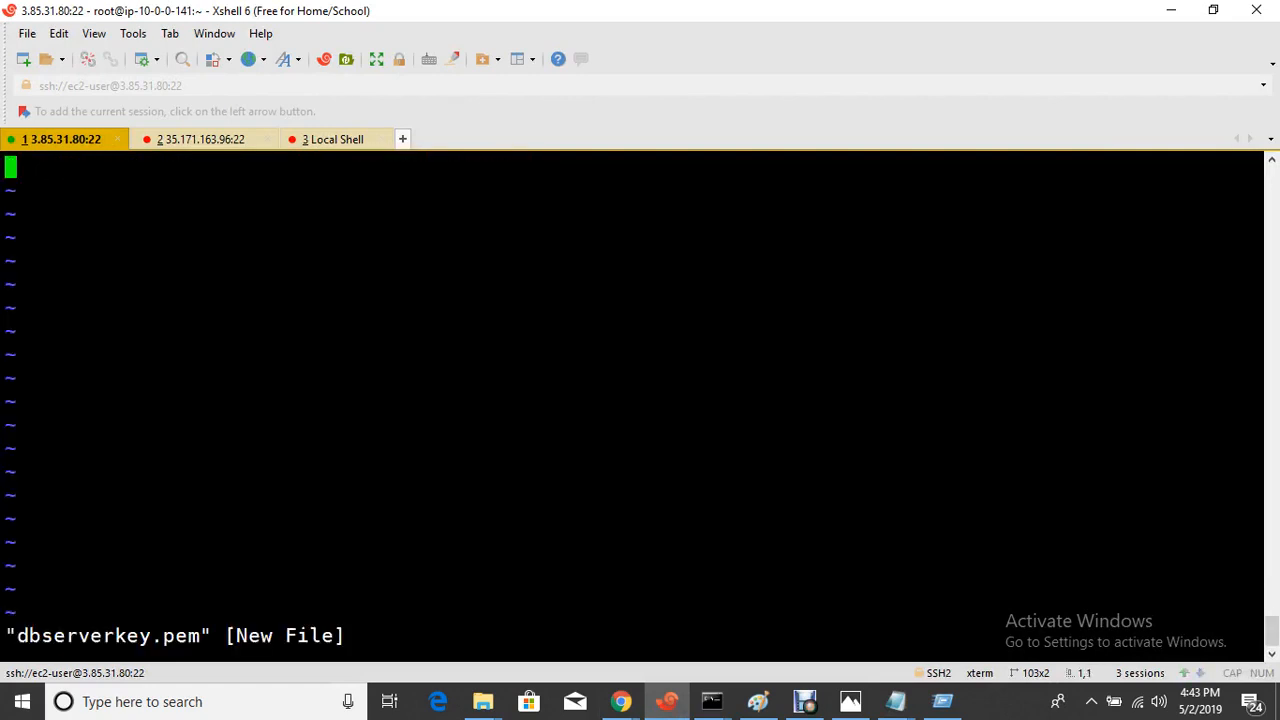
# - Paste the copied private key into dbserverkey.pem, then save the file and quit vi with :wq!
pyautogui.press('i')
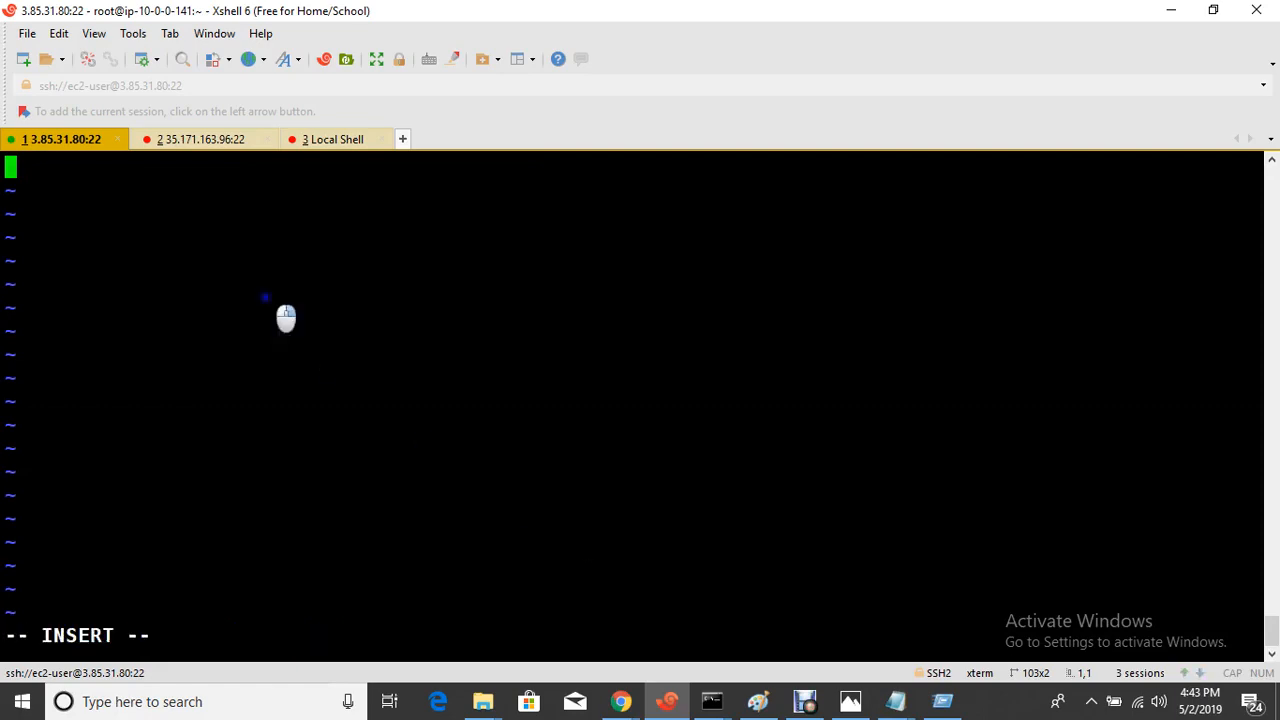
pyautogui.rightClick(267, 300)
pyautogui.click(337, 292)
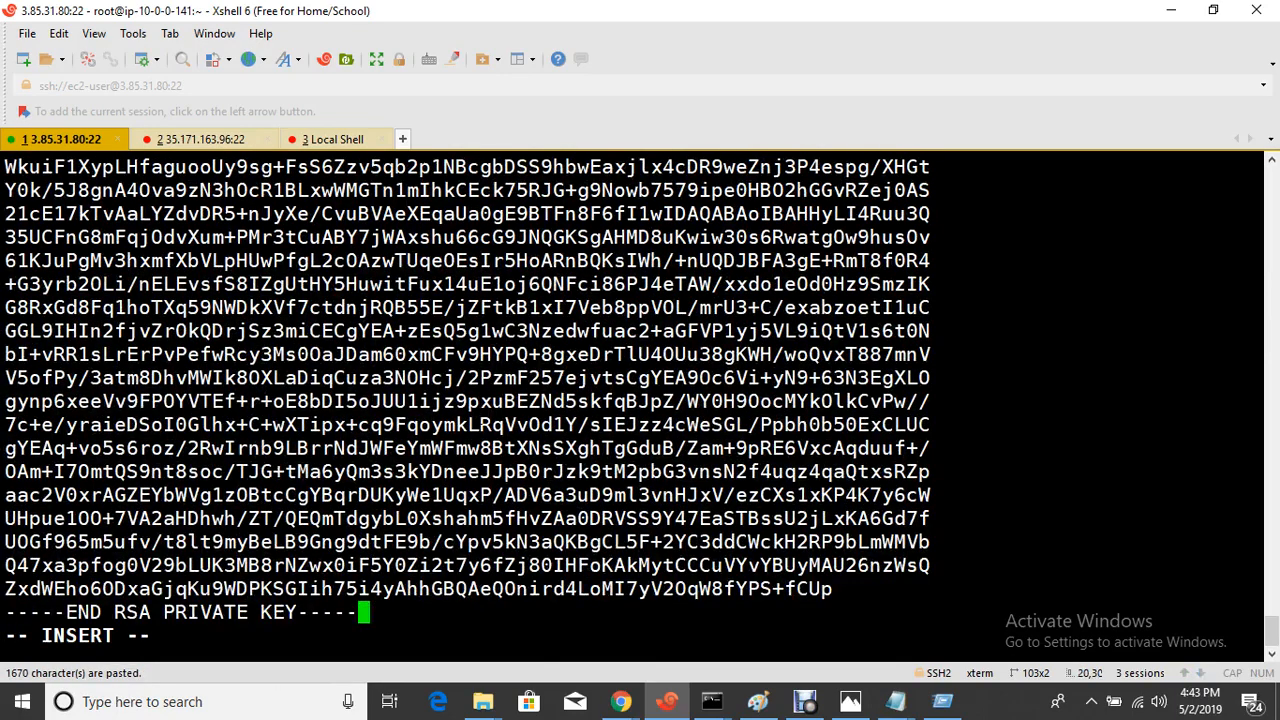
pyautogui.press('Escape')
pyautogui.write(':wq!')
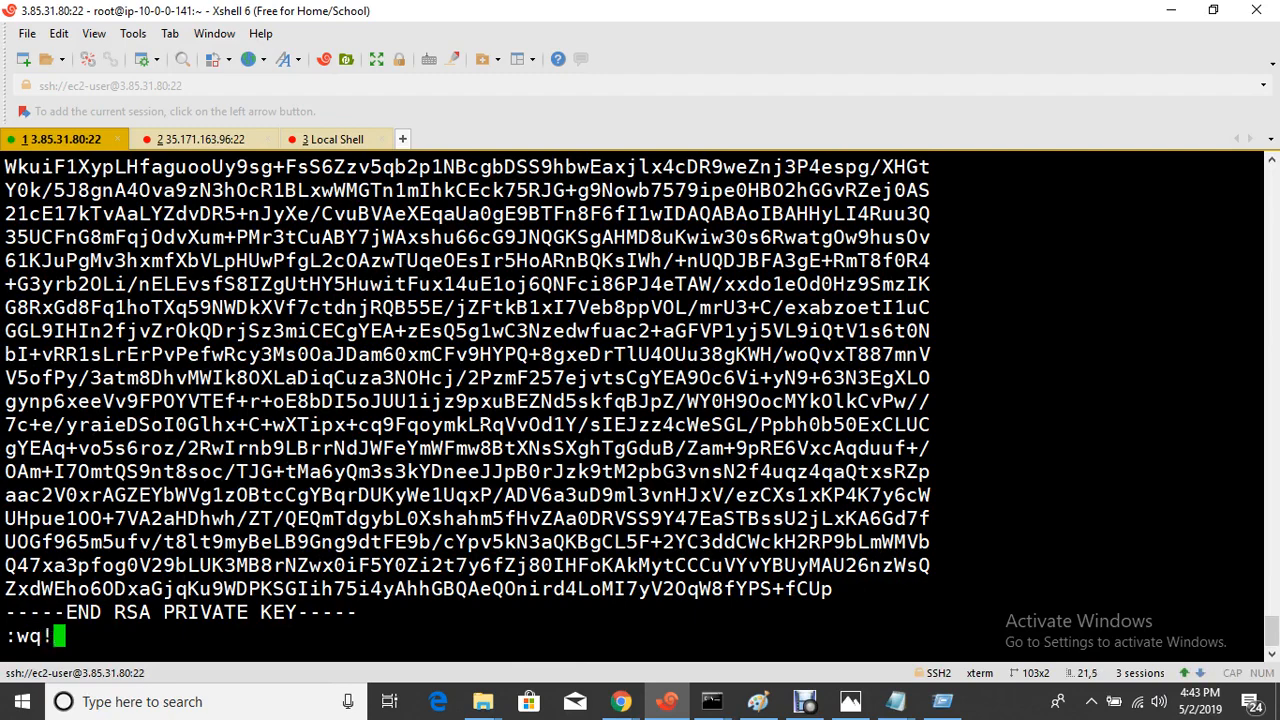
pyautogui.press('Return')
pyautogui.press('Return')
pyautogui.press('Return')
# - Restrict the key file's permissions with chmod 600 dbserverkey.pem
pyautogui.write('chmo')
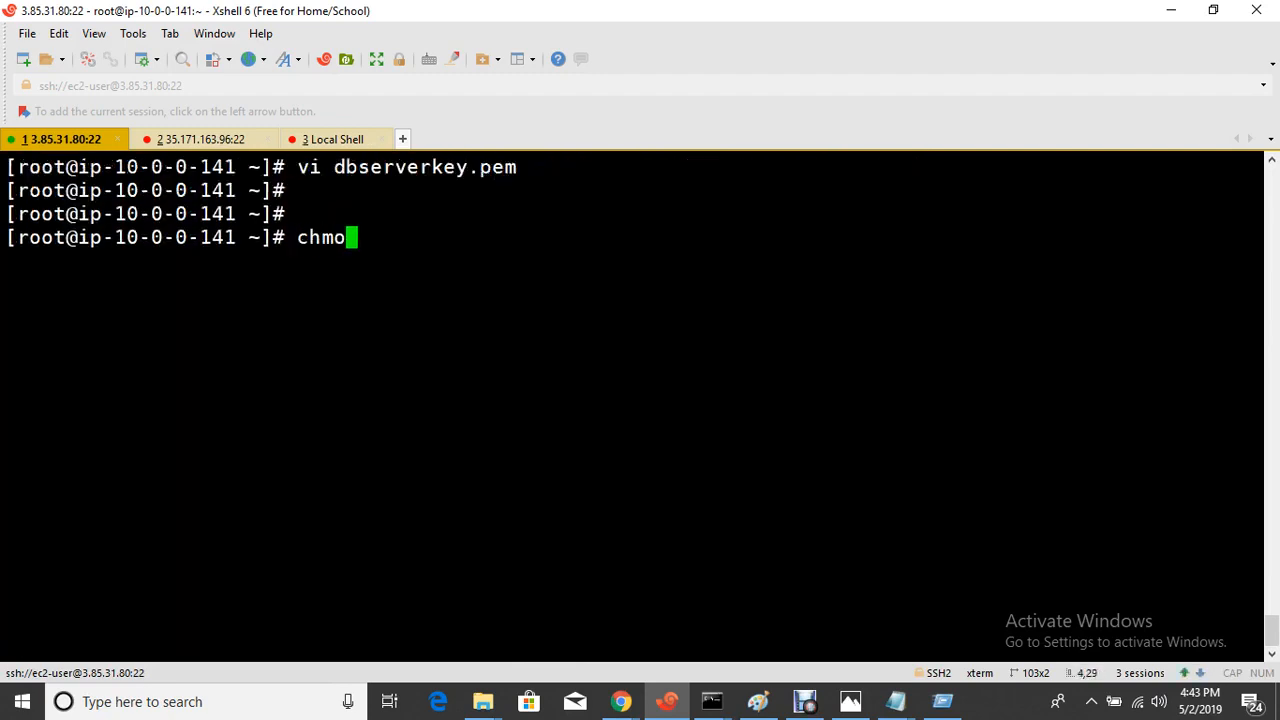
pyautogui.write('d 600 db')
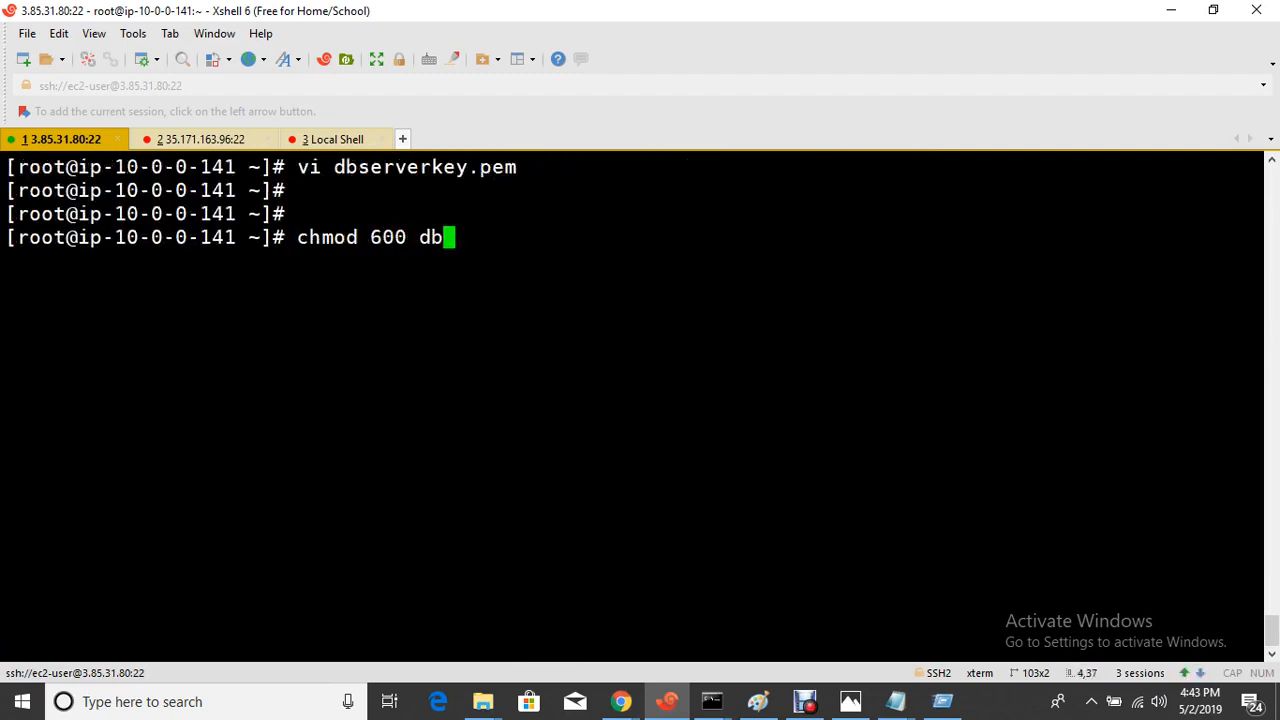
pyautogui.press('Tab')
pyautogui.press('Return')
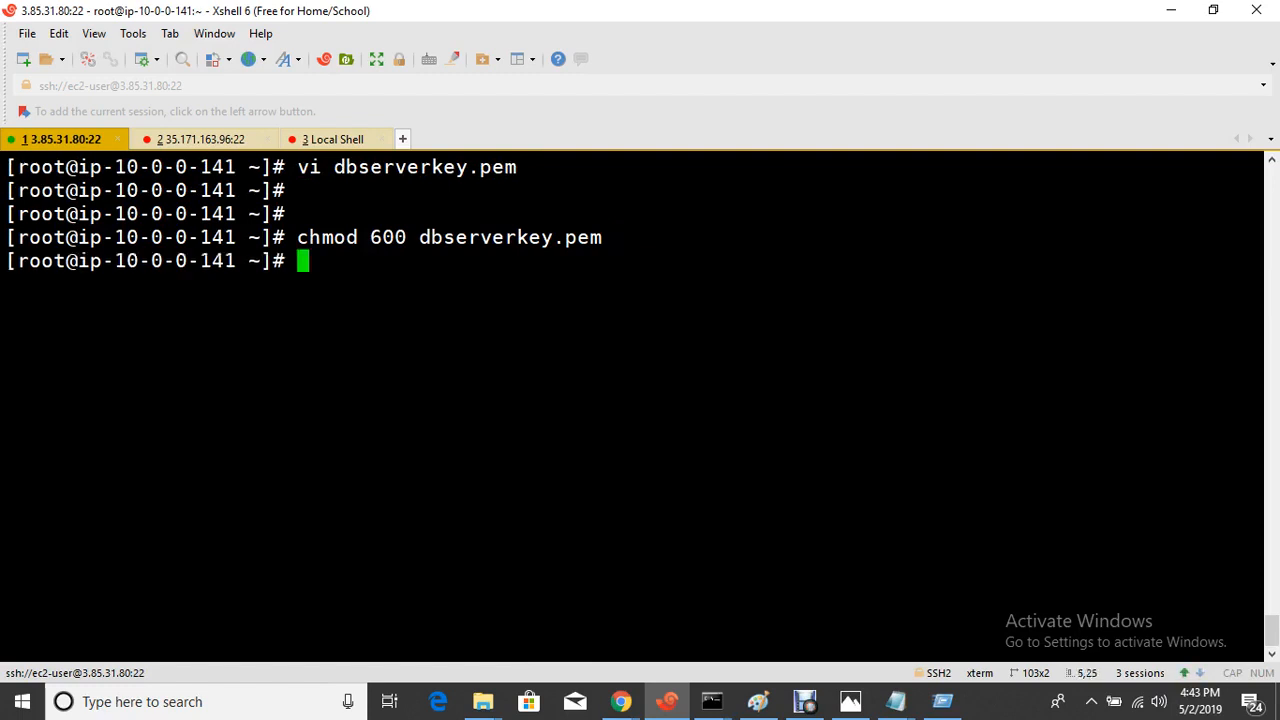
pyautogui.press('Return')
# - Begin the command ssh ec2-user@ on the Web-Server and copy the Db-server instance's private IP from the EC2 console
pyautogui.write('ssh ec')
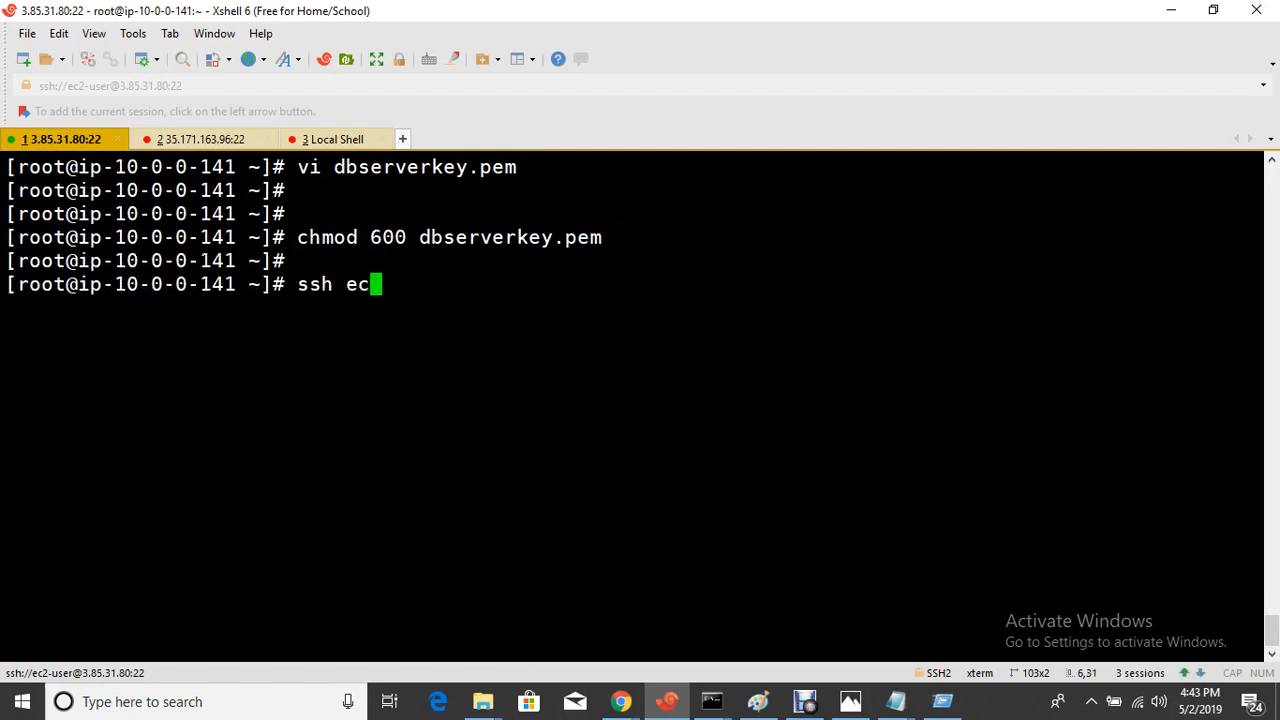
pyautogui.write('2-user@')
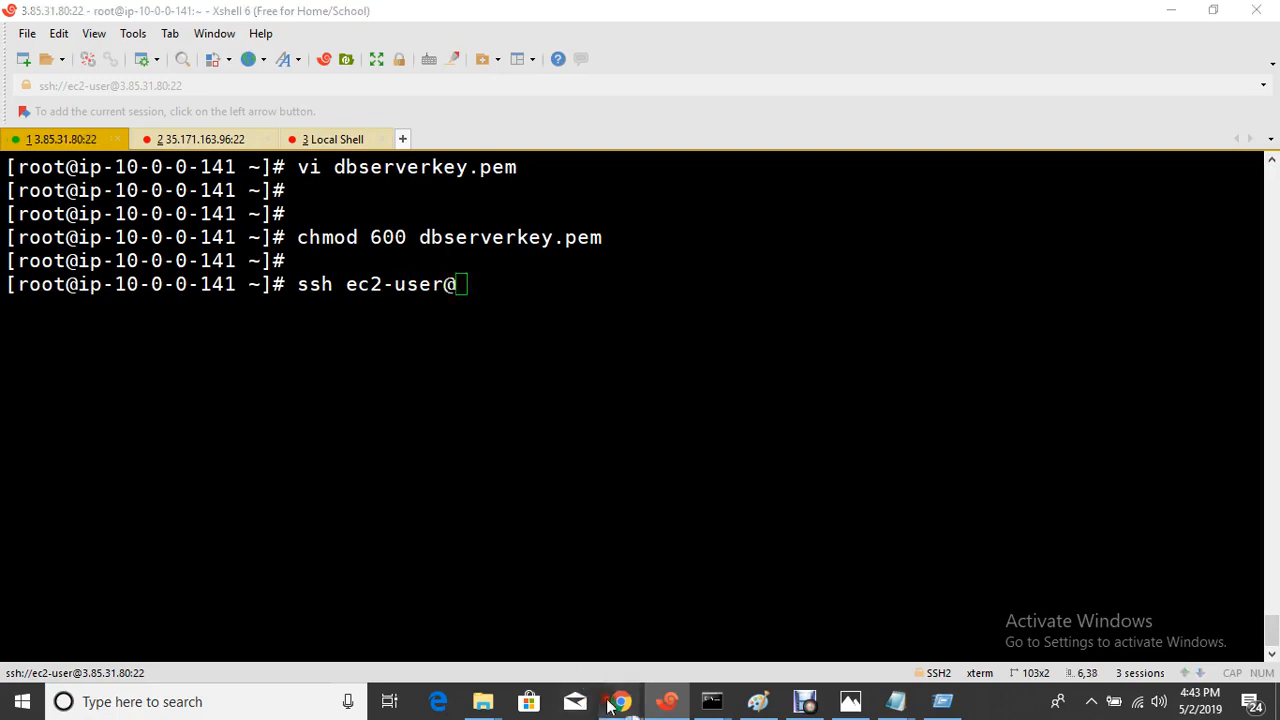
pyautogui.moveTo(621, 701)
pyautogui.click(510, 628)
pyautogui.click(246, 299)
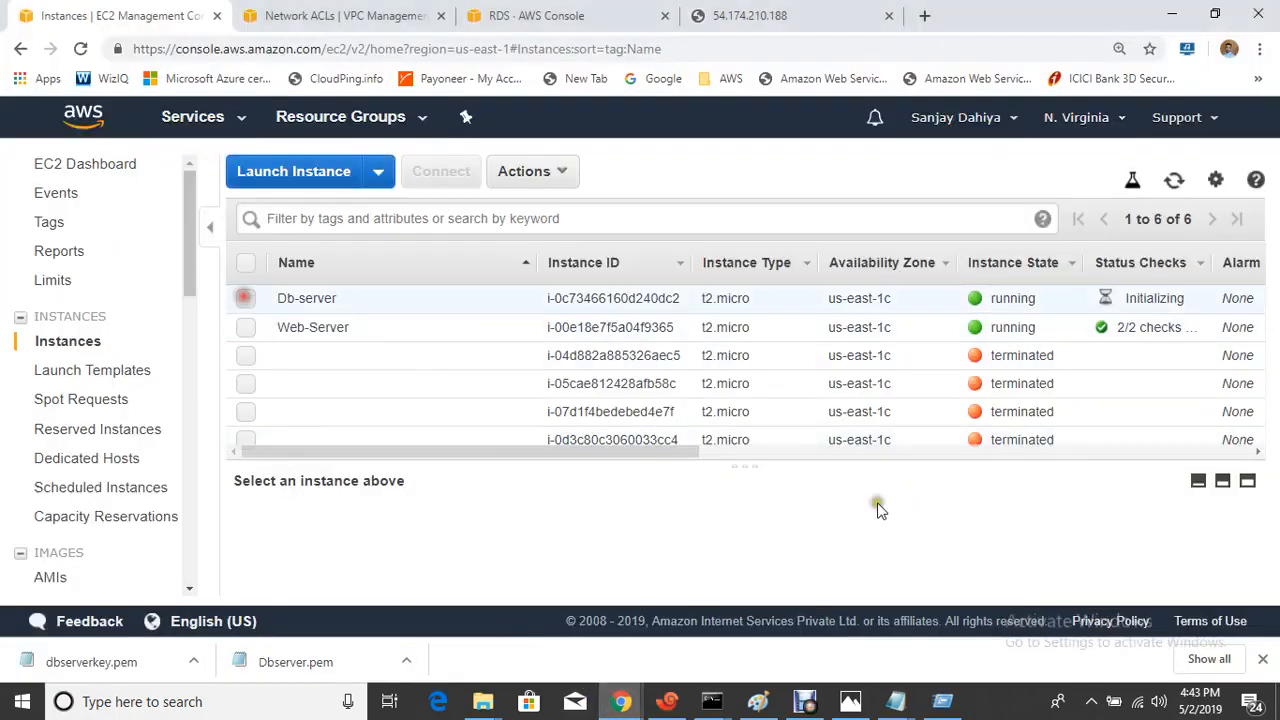
pyautogui.scroll(-2, 1029, 560)
pyautogui.scroll(1, 1013, 507)
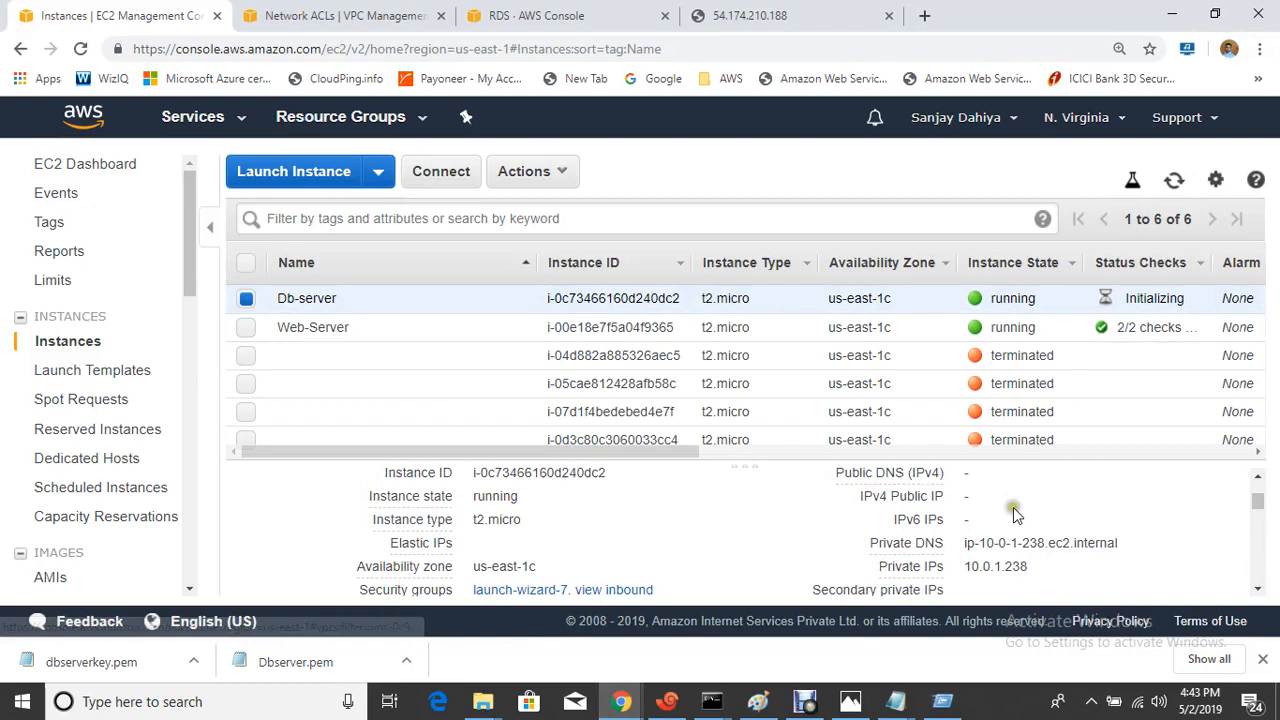
pyautogui.click(1045, 567)
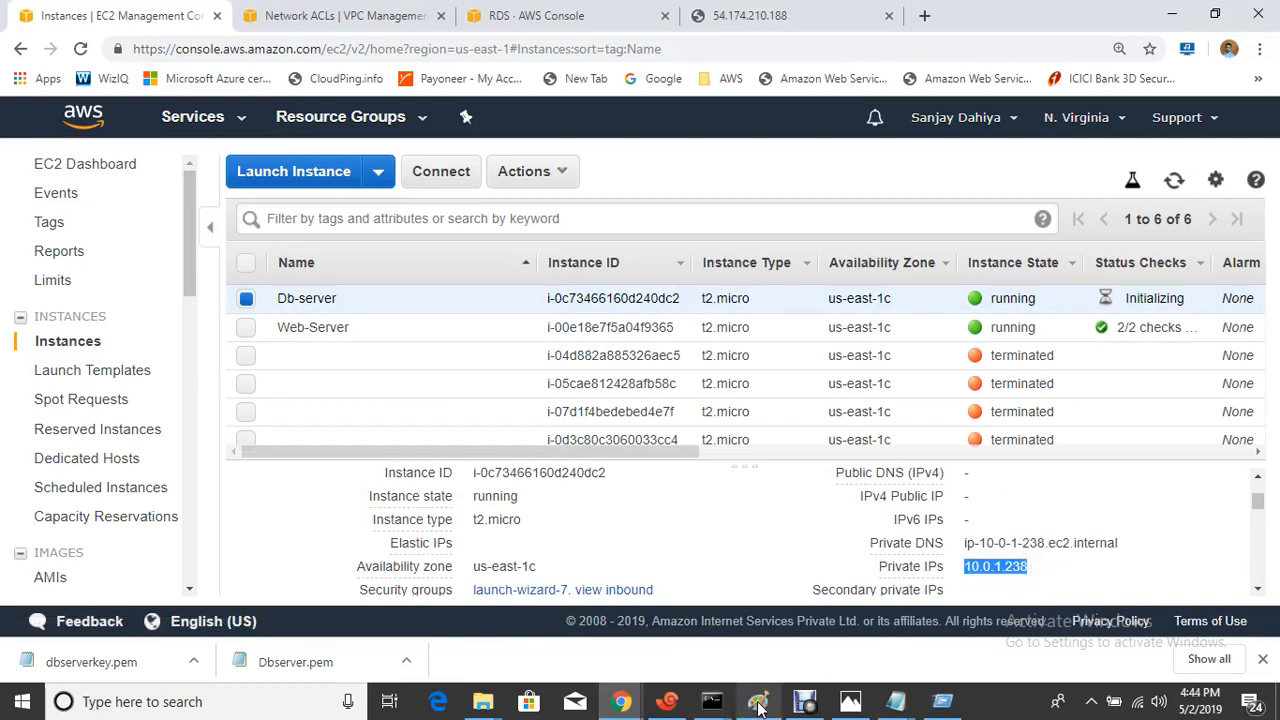
# - Complete the ssh command in the Xshell Web-Server session with 10.0.1.238 and -i dbserverkey.pem, and run it
pyautogui.click(667, 701)
pyautogui.rightClick(594, 395)
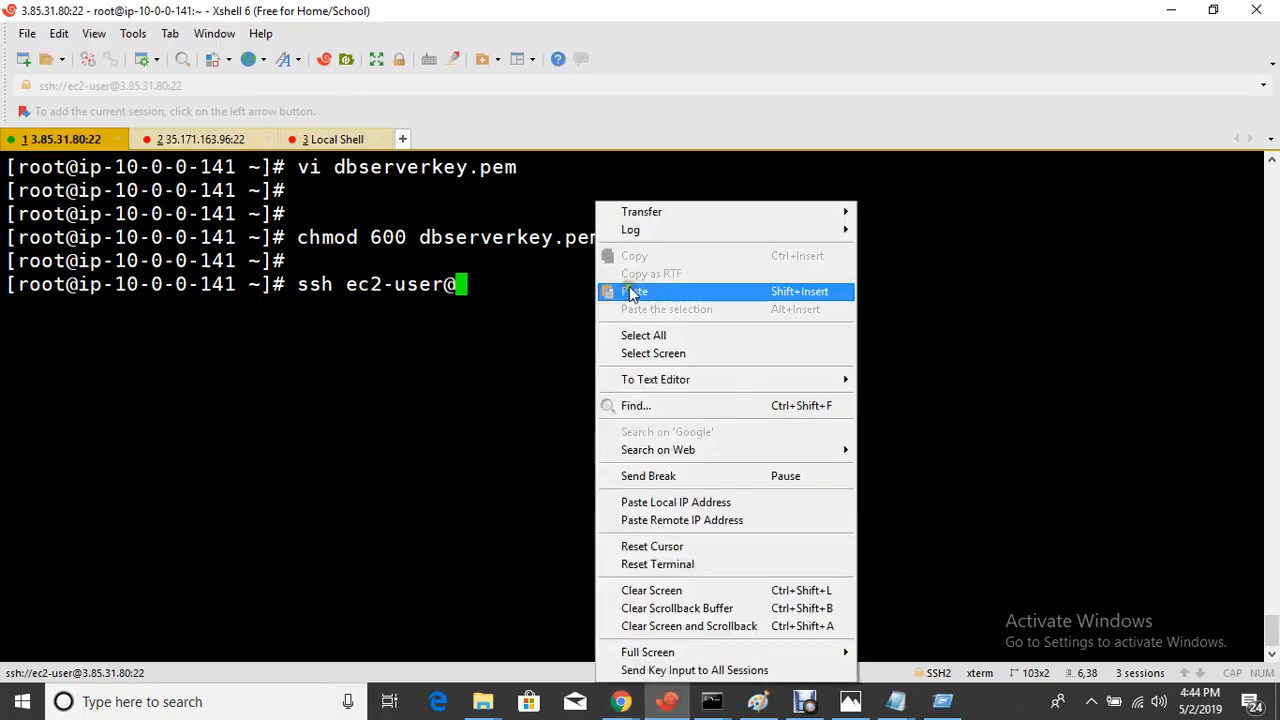
pyautogui.click(632, 291)
pyautogui.write('-i ')
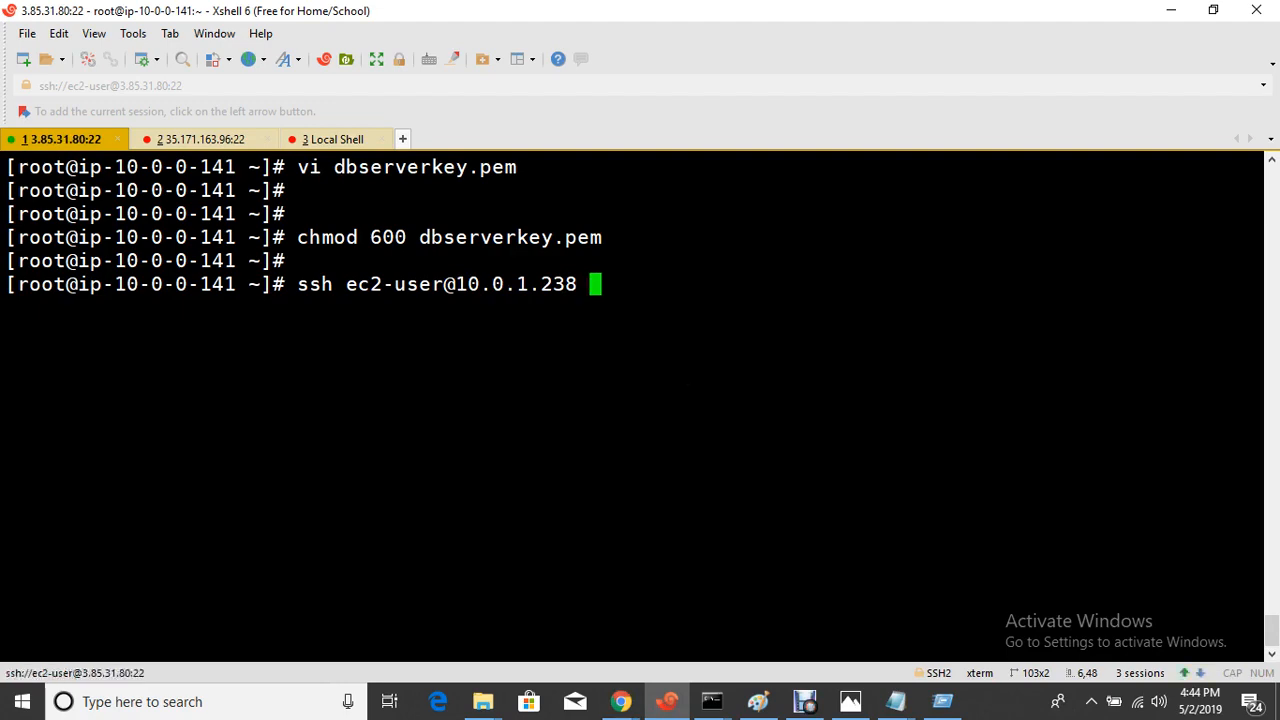
pyautogui.write('dbserverkey.pem')
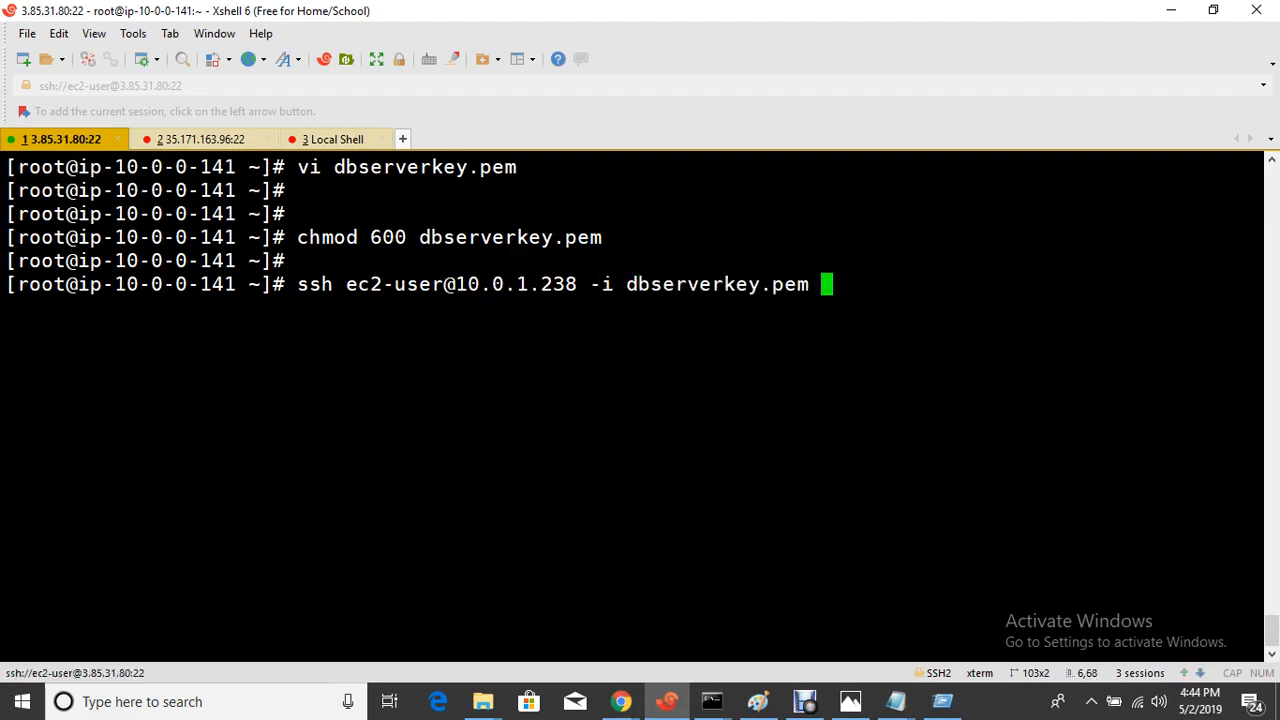
pyautogui.press('Return')
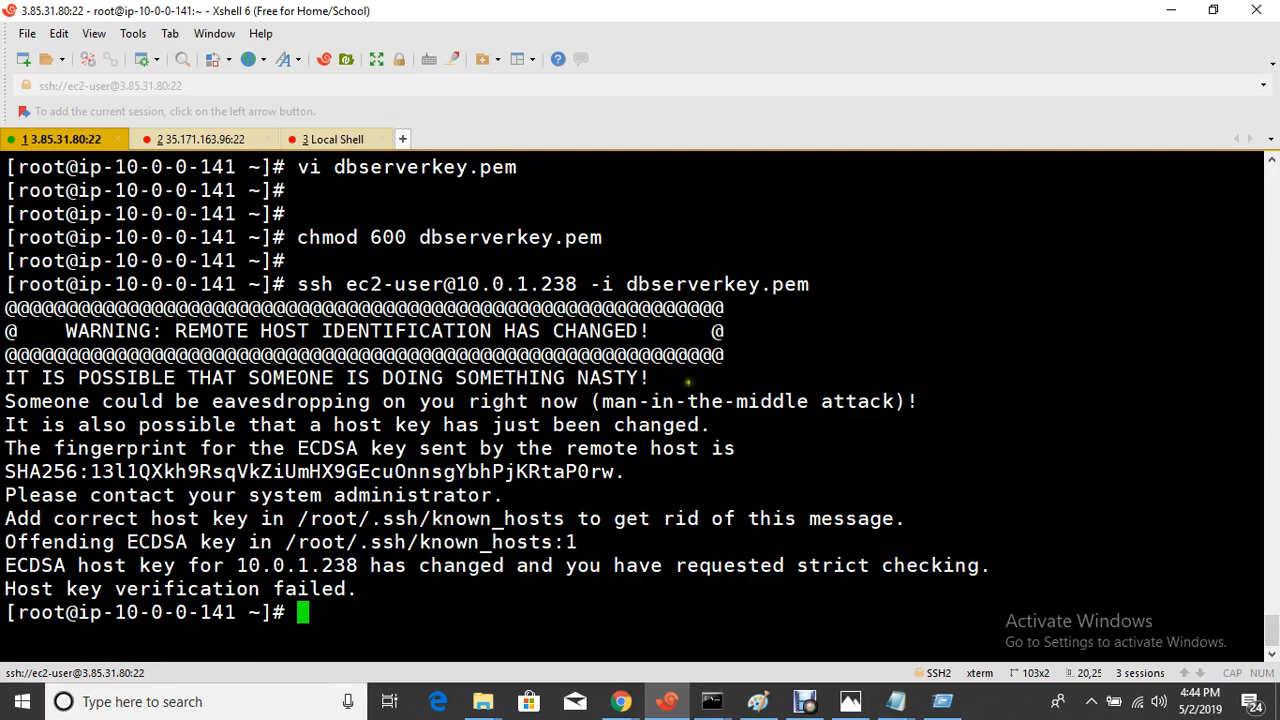
# - Switch to the EC2 console in the browser, refresh the instance list, and return to the Xshell session
pyautogui.moveTo(621, 701)
pyautogui.click(502, 597)
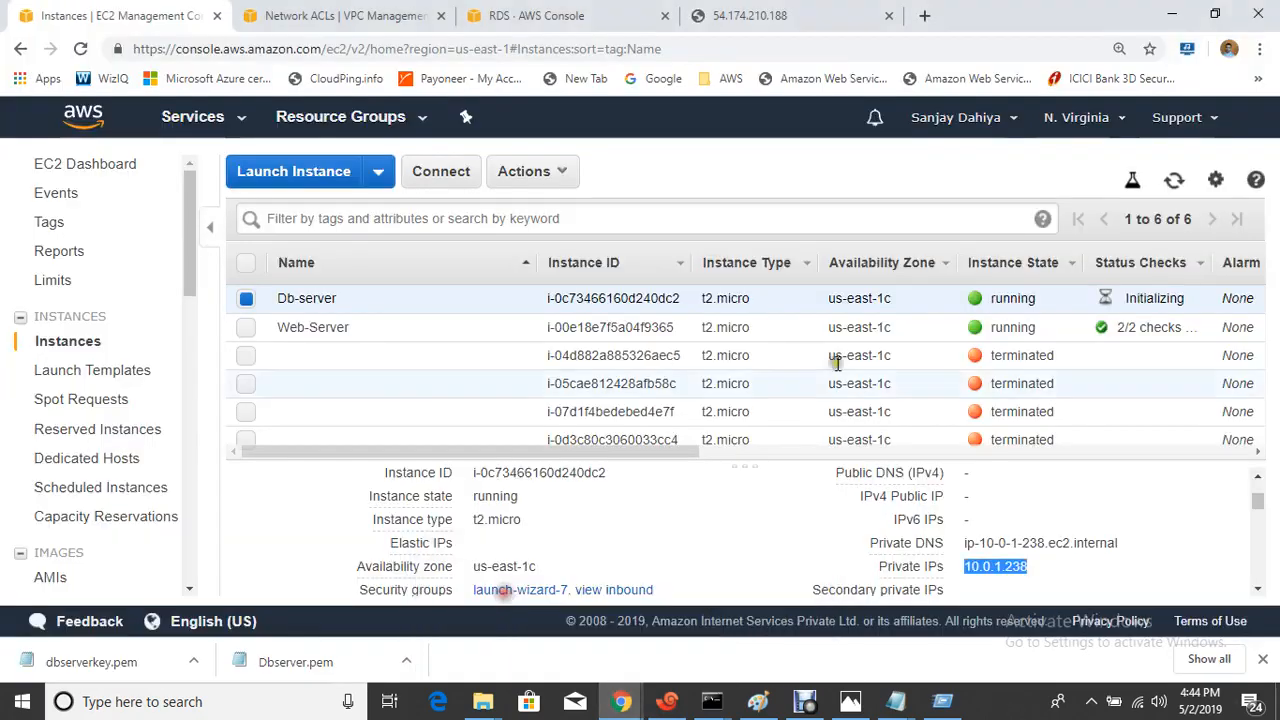
pyautogui.click(1174, 180)
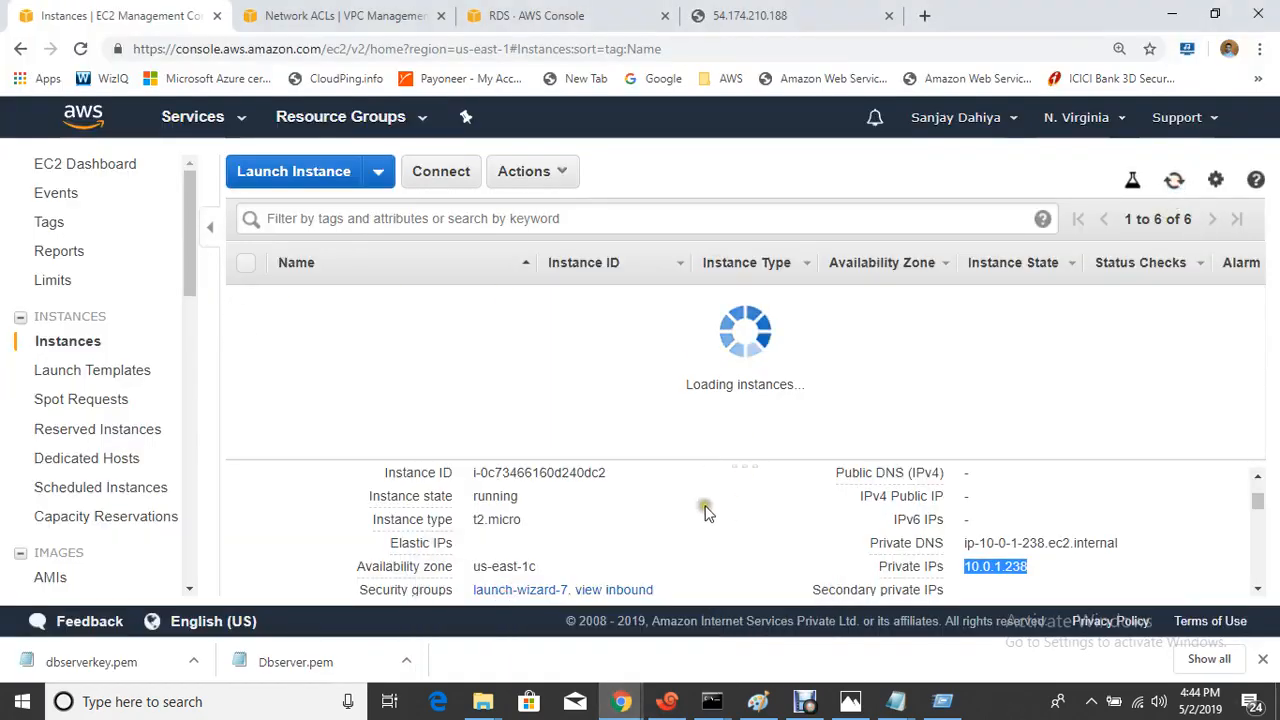
pyautogui.click(667, 701)
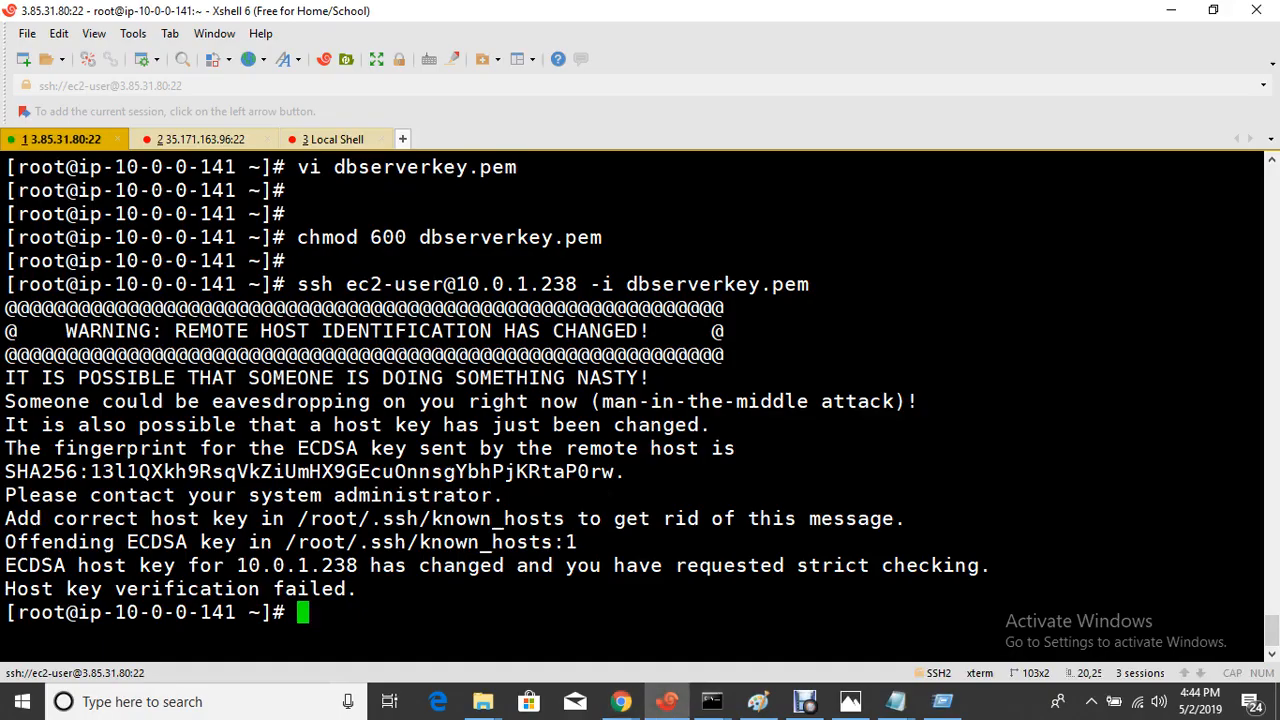
# - List the home directory's files with ls and retry the ssh connection to 10.0.1.238 using dbserverkey.pem on a cleared screen
pyautogui.write('ls')
pyautogui.press('Return')
pyautogui.press('Up')
pyautogui.press('Up')
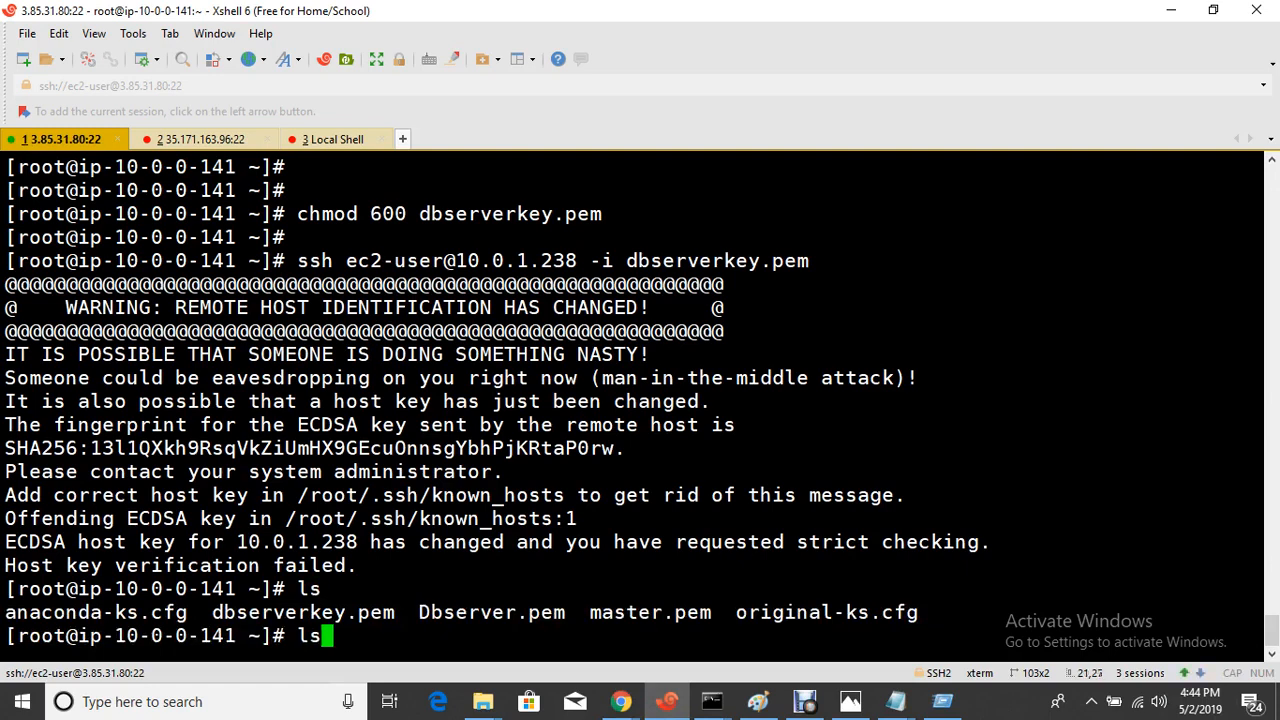
pyautogui.press('Up')
pyautogui.press('Down')
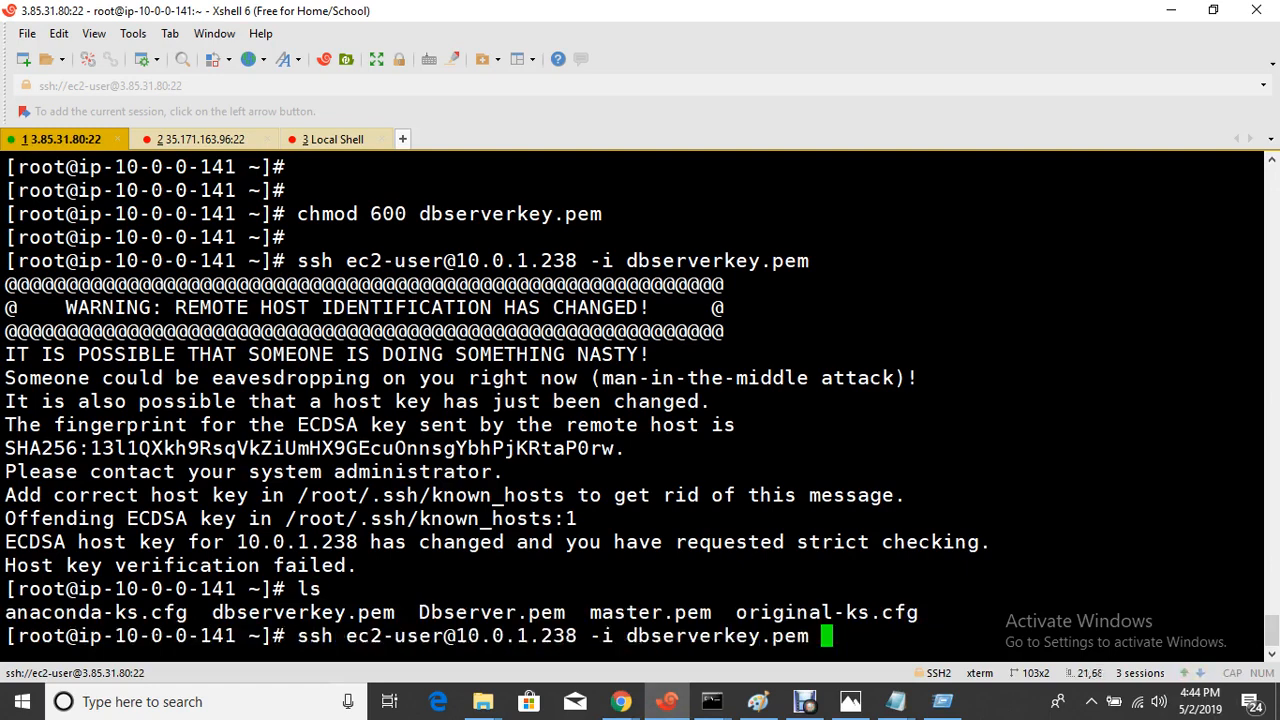
pyautogui.hotkey('ctrl', 'l')
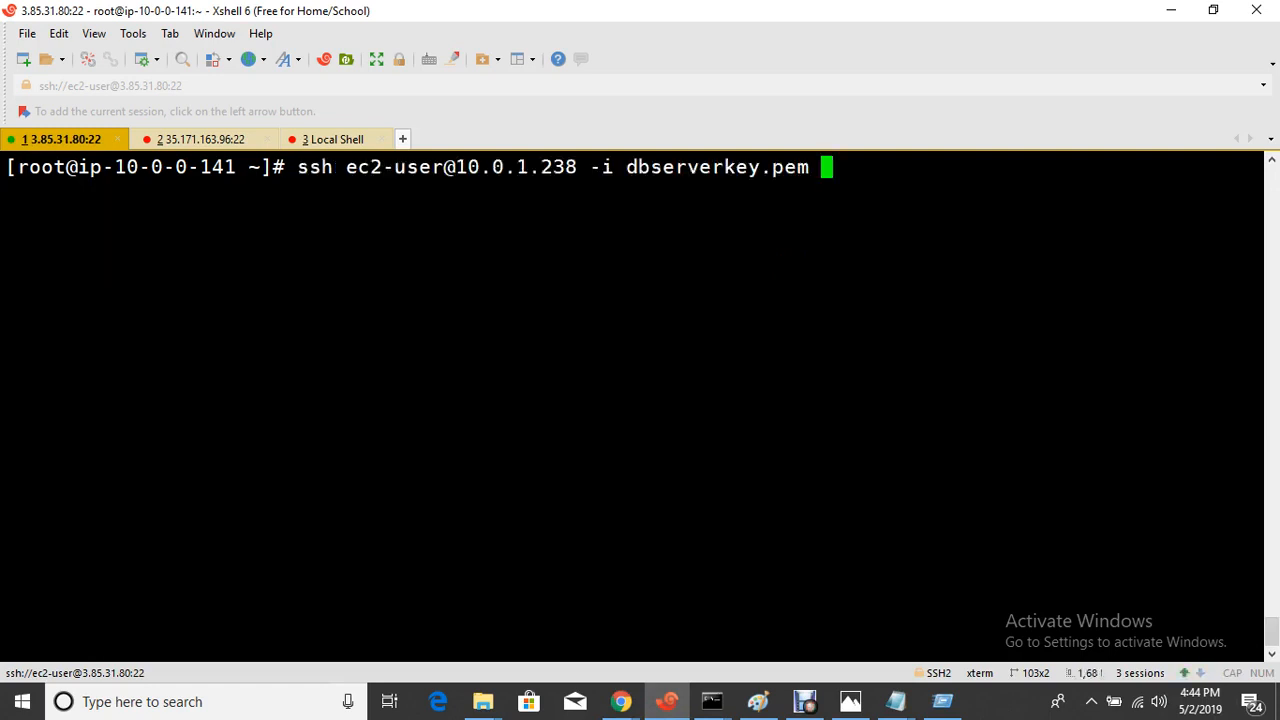
pyautogui.press('Return')
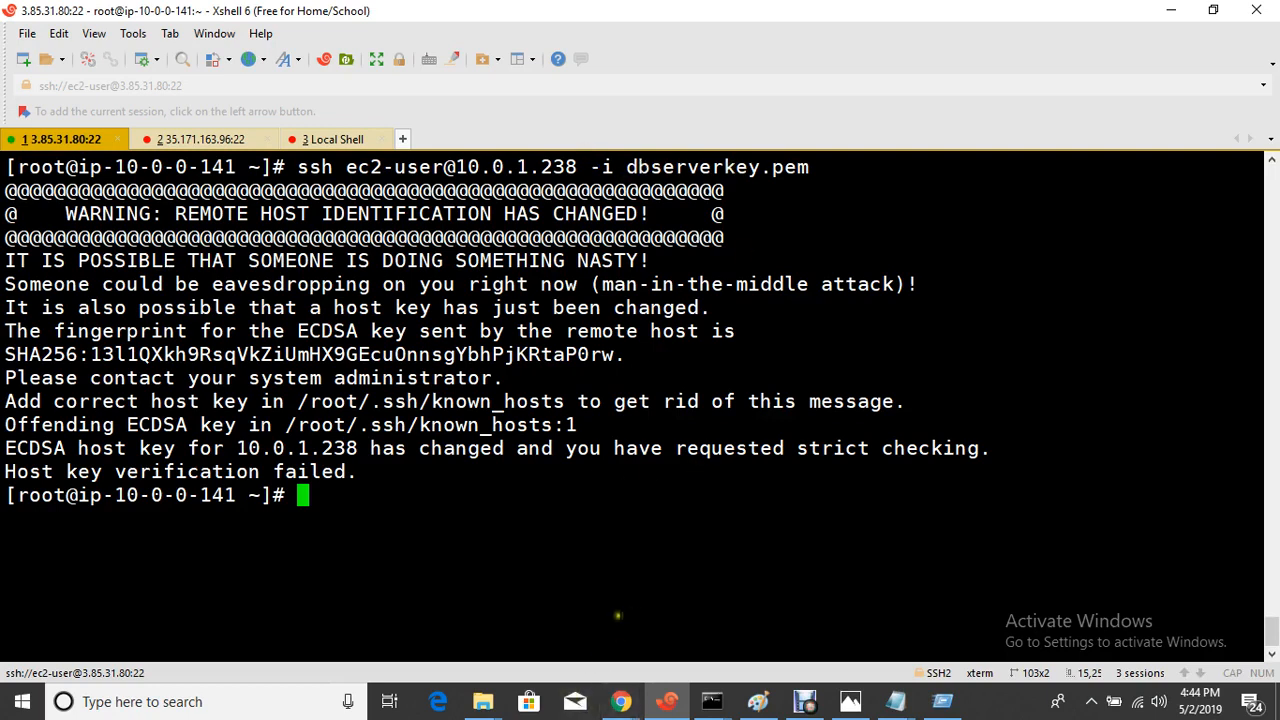
# - Check the dbserverkey.pem file in the Downloads folder of File Explorer and return to Xshell
pyautogui.click(621, 701)
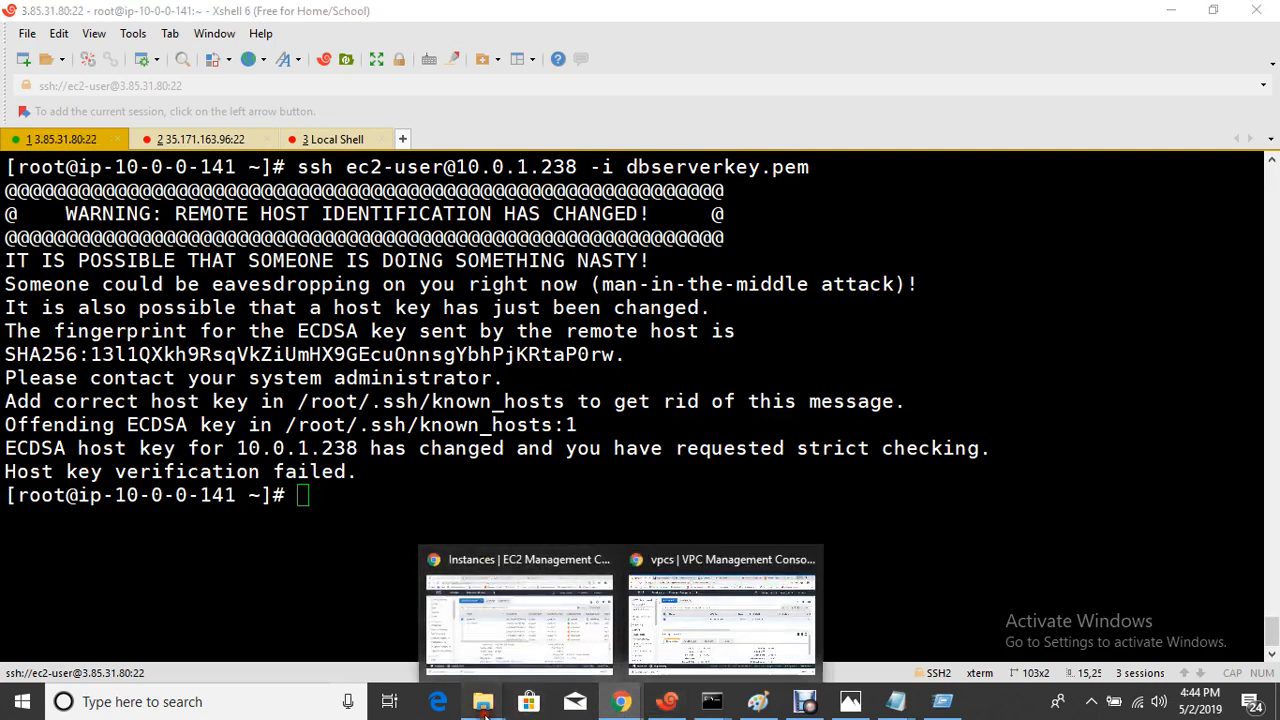
pyautogui.moveTo(483, 705)
pyautogui.click(663, 649)
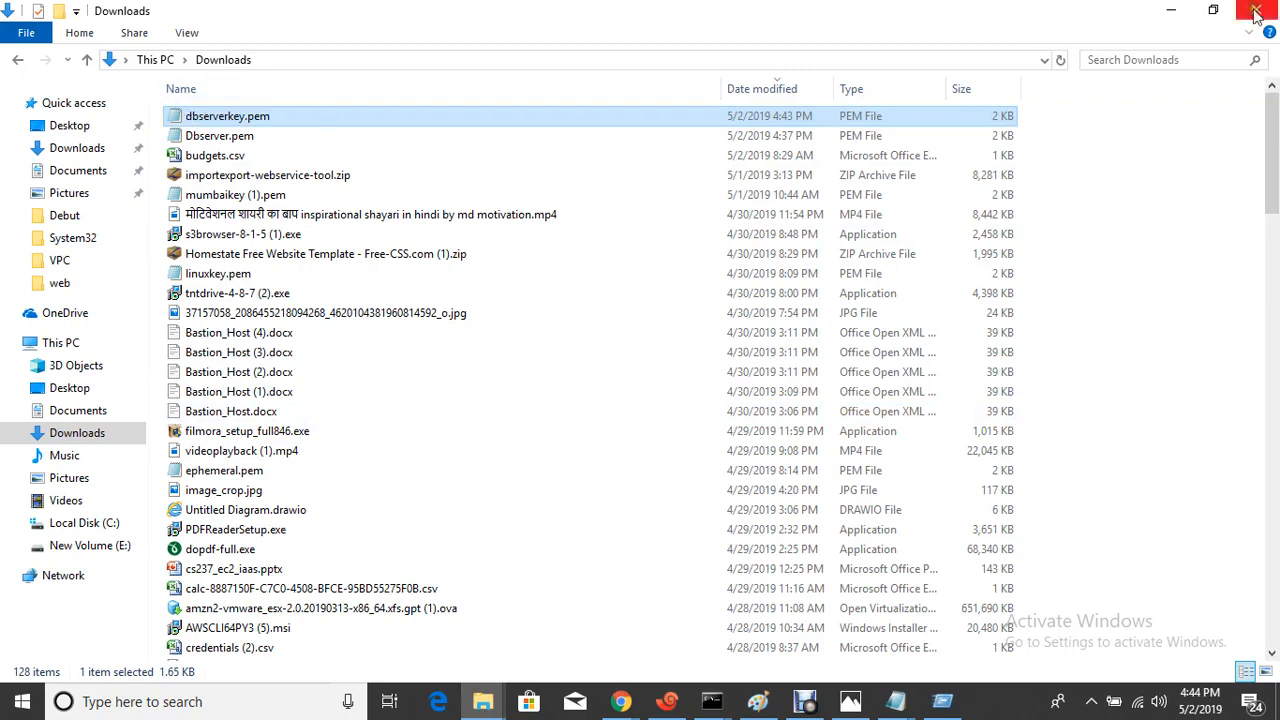
pyautogui.click(1171, 11)
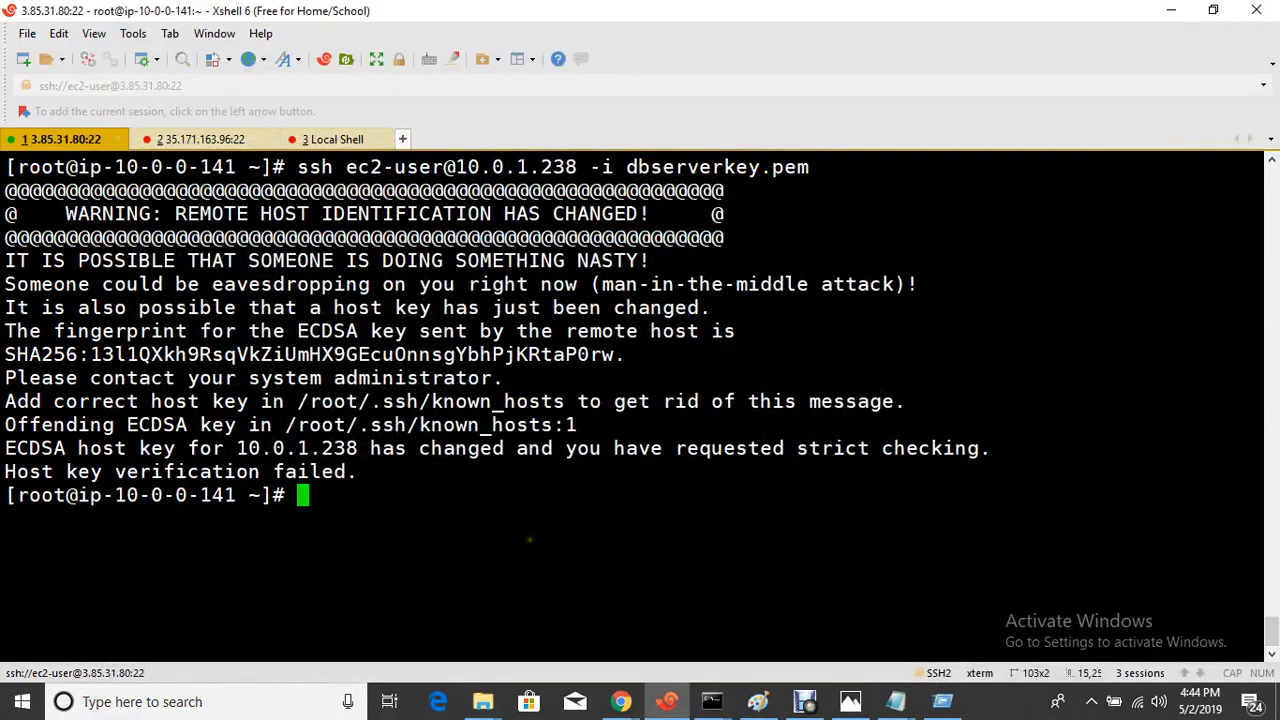
pyautogui.hotkey('ctrl', 'l')
pyautogui.press('Up')
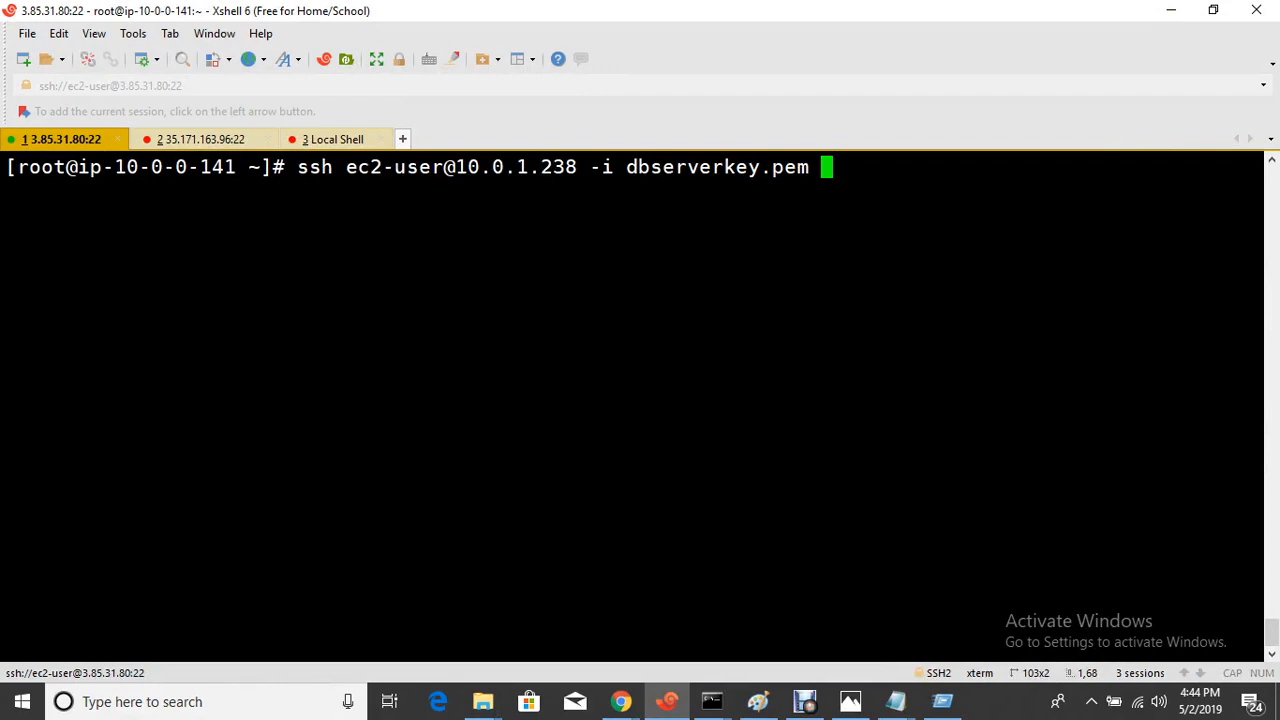
pyautogui.press('Return')
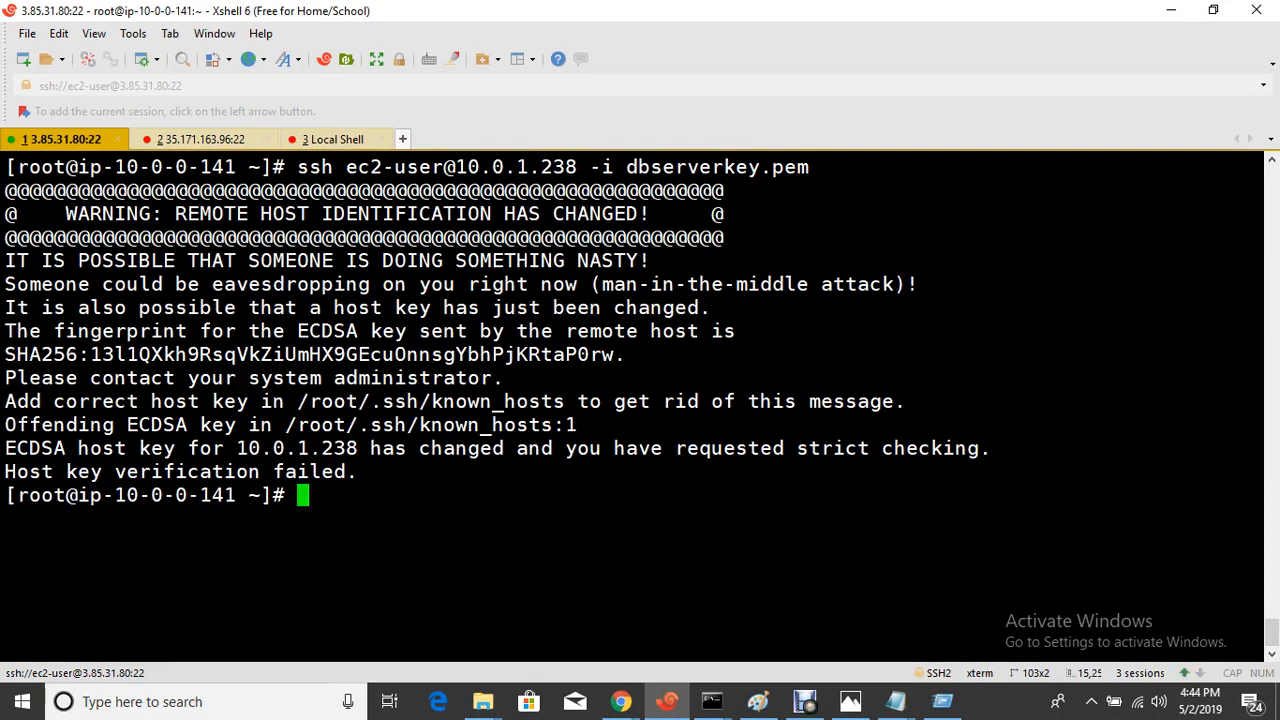
# - Change into the .ssh directory on the Web-Server and list its files
pyautogui.write('c')
pyautogui.press('BackSpace')
pyautogui.write('cd')
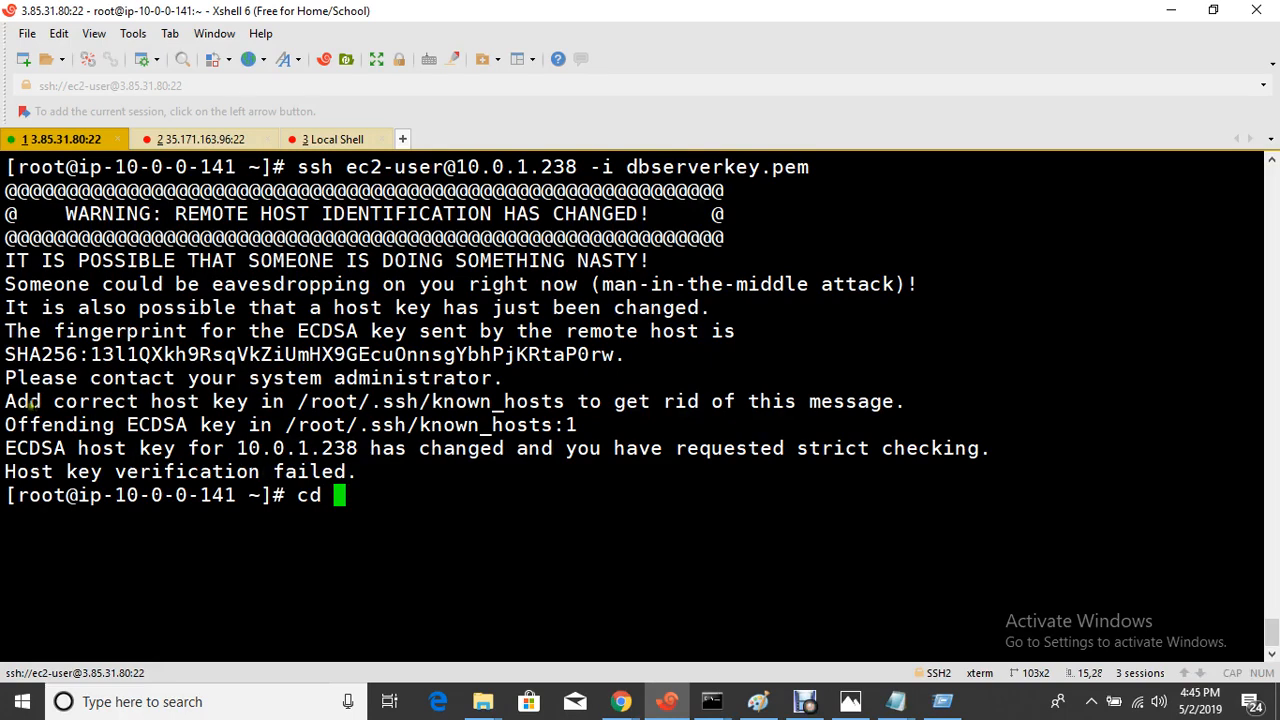
pyautogui.moveTo(30, 403); pyautogui.dragTo(155, 401)
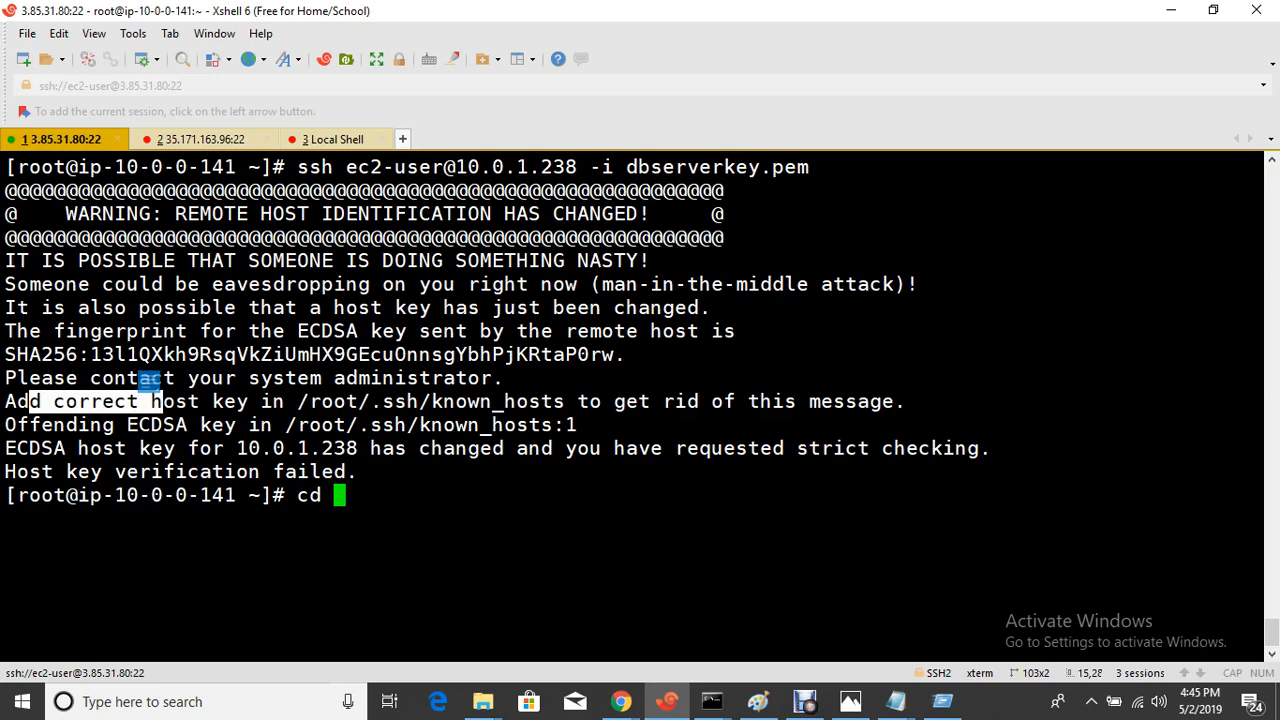
pyautogui.write('.ssh/')
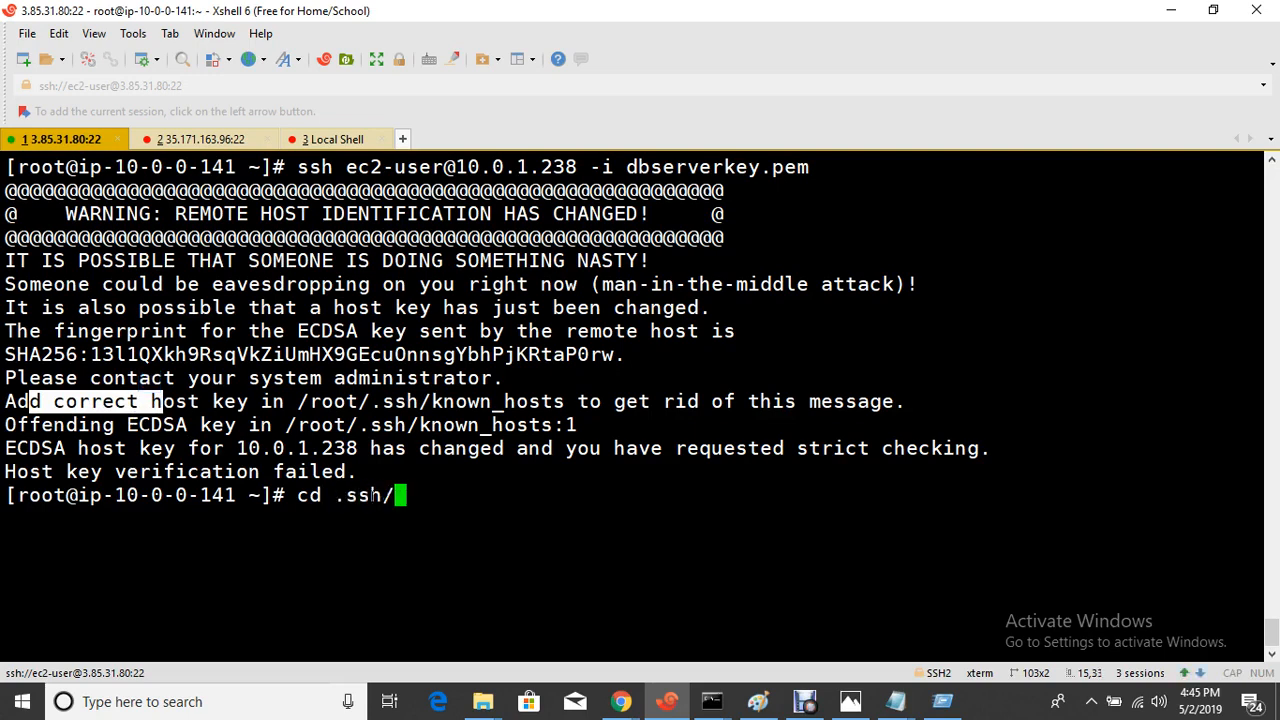
pyautogui.press('Return')
pyautogui.write('ls')
pyautogui.press('Return')
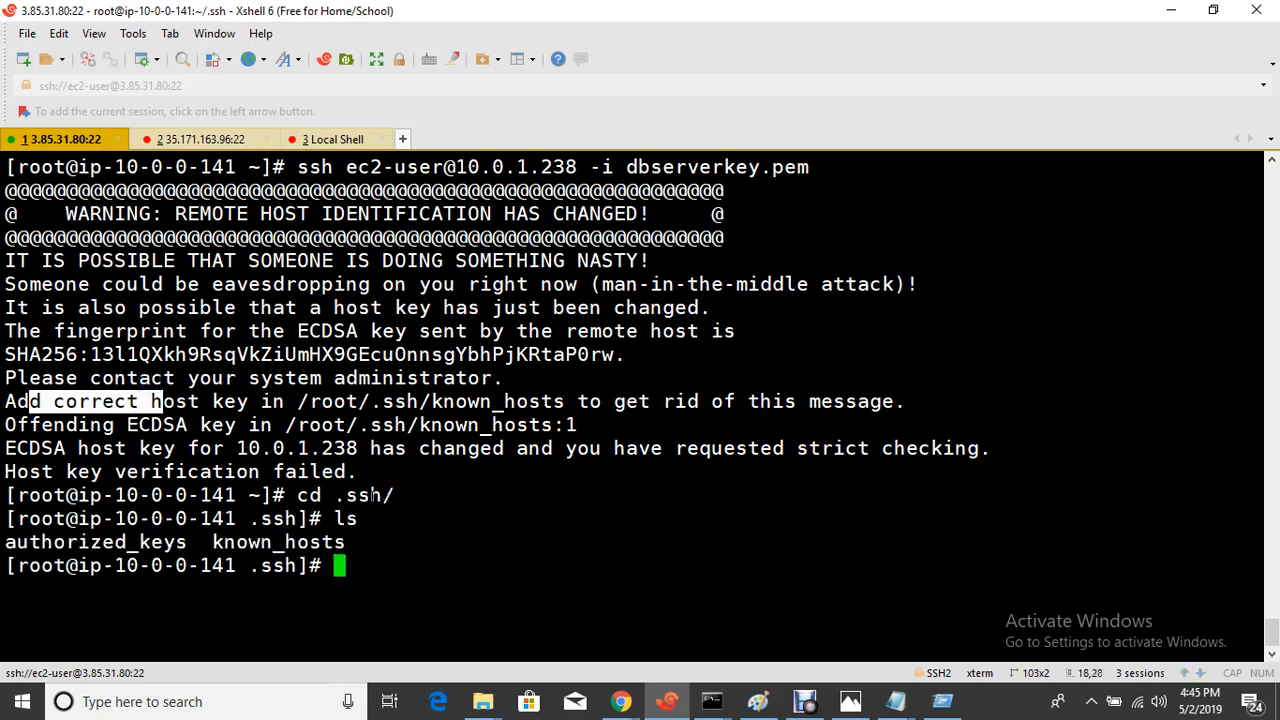
# - Delete all files in the .ssh directory with rm -rf * and check the directory with ll
pyautogui.write('rm -rf *')
pyautogui.press('Return')
pyautogui.press('Return')
pyautogui.press('Return')
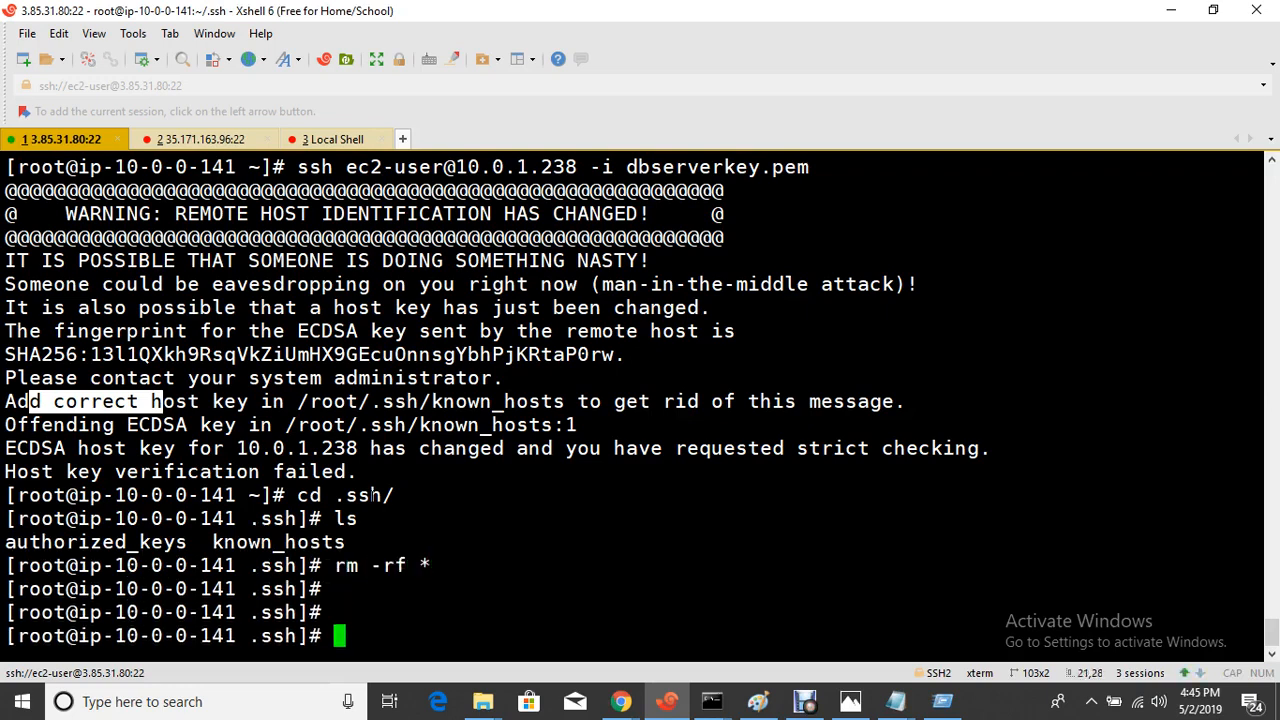
pyautogui.write('ll')
pyautogui.press('Return')
# - Clear the terminal screen and return to the root user's home directory with cd
pyautogui.write('cd')
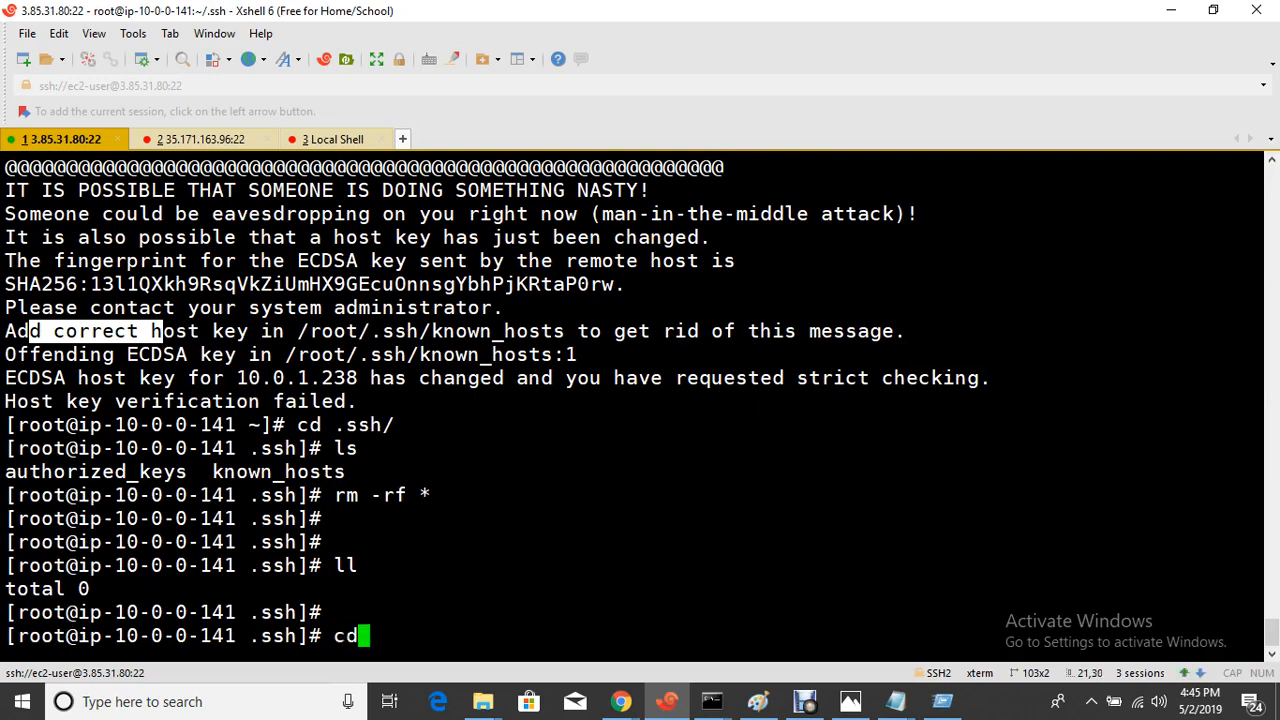
pyautogui.hotkey('ctrl', 'l')
pyautogui.press('Return')
pyautogui.press('Return')
pyautogui.write('cd')
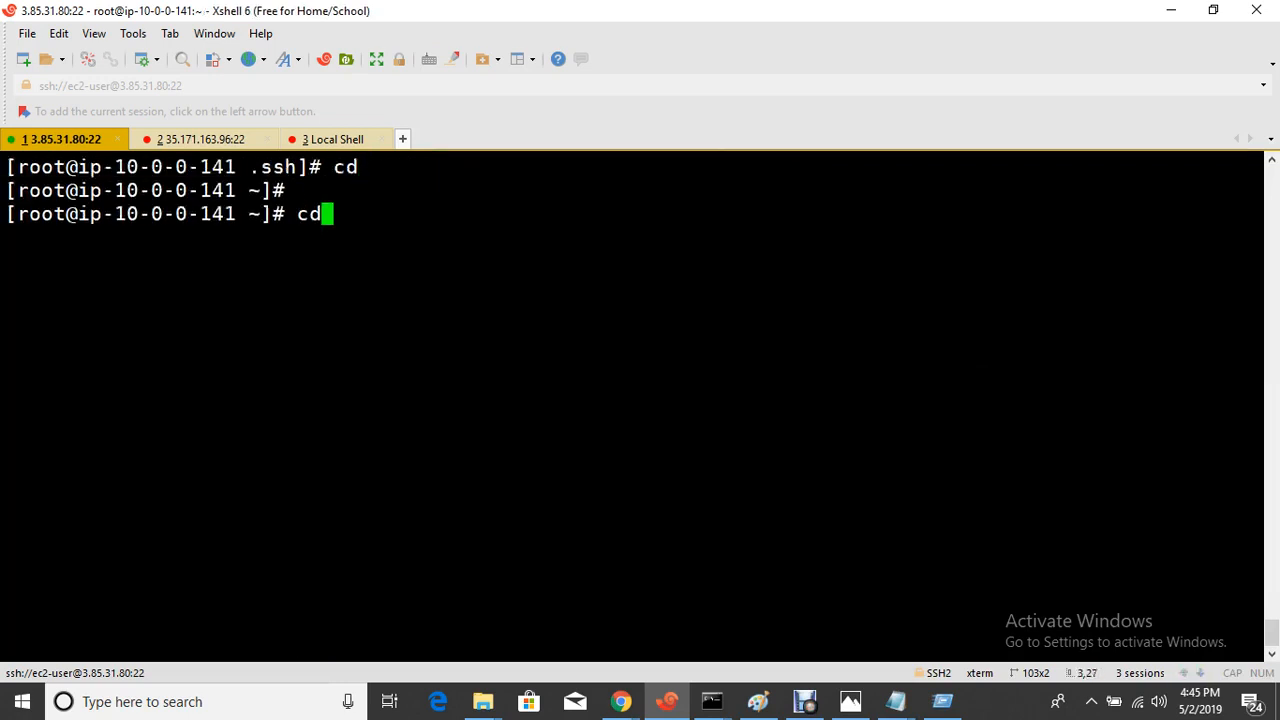
pyautogui.press('BackSpace')
pyautogui.press('BackSpace')
pyautogui.write('ll')
# - Recall the earlier ssh command for 10.0.1.179 and replace its key file with dbserverkey.pem
pyautogui.press('Up')
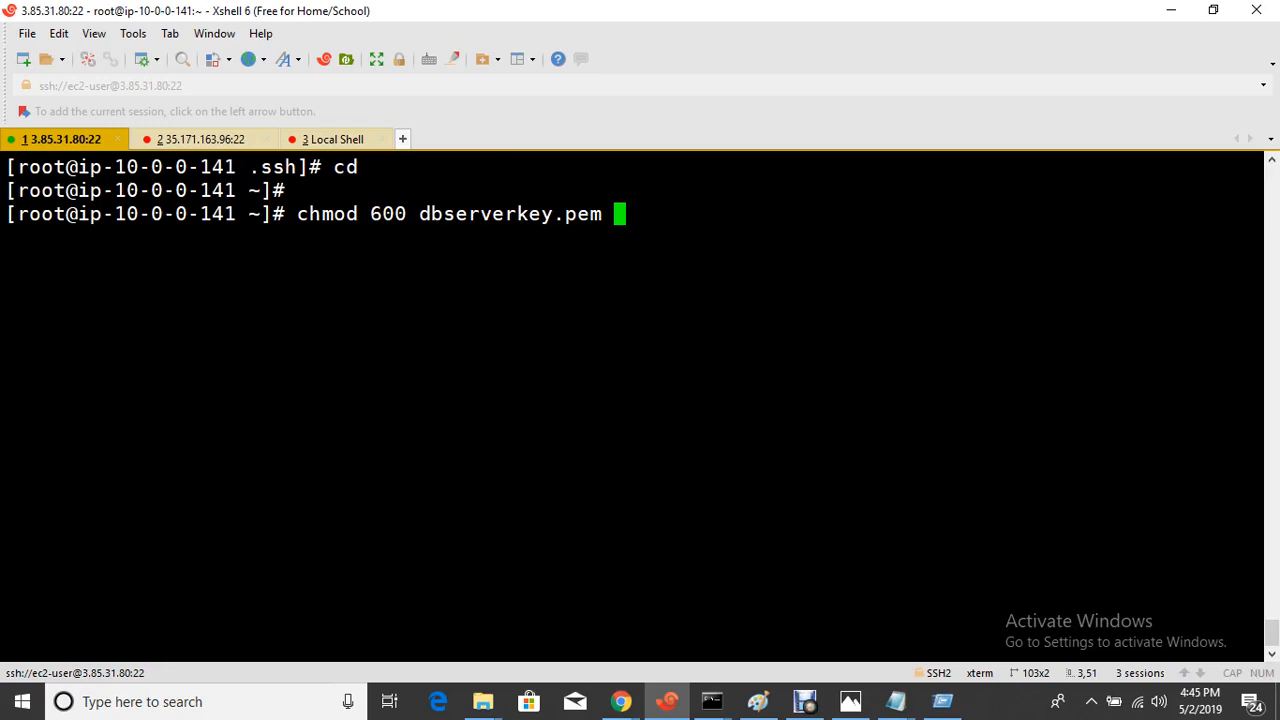
pyautogui.press('Up')
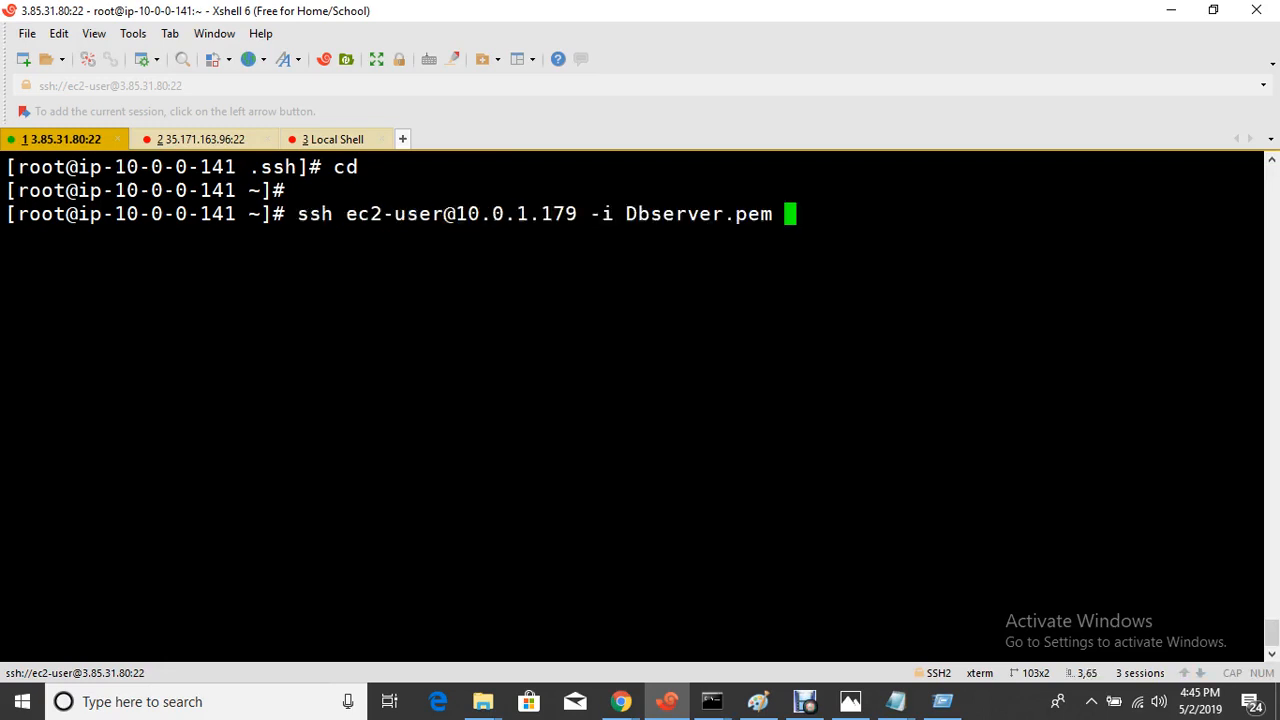
pyautogui.press('BackSpace')
pyautogui.press('BackSpace')
pyautogui.press('BackSpace')
pyautogui.press('BackSpace')
pyautogui.press('BackSpace')
pyautogui.press('BackSpace')
pyautogui.press('BackSpace')
pyautogui.press('BackSpace')
pyautogui.press('BackSpace')
pyautogui.press('BackSpace')
pyautogui.press('BackSpace')
pyautogui.press('BackSpace')
pyautogui.press('BackSpace')
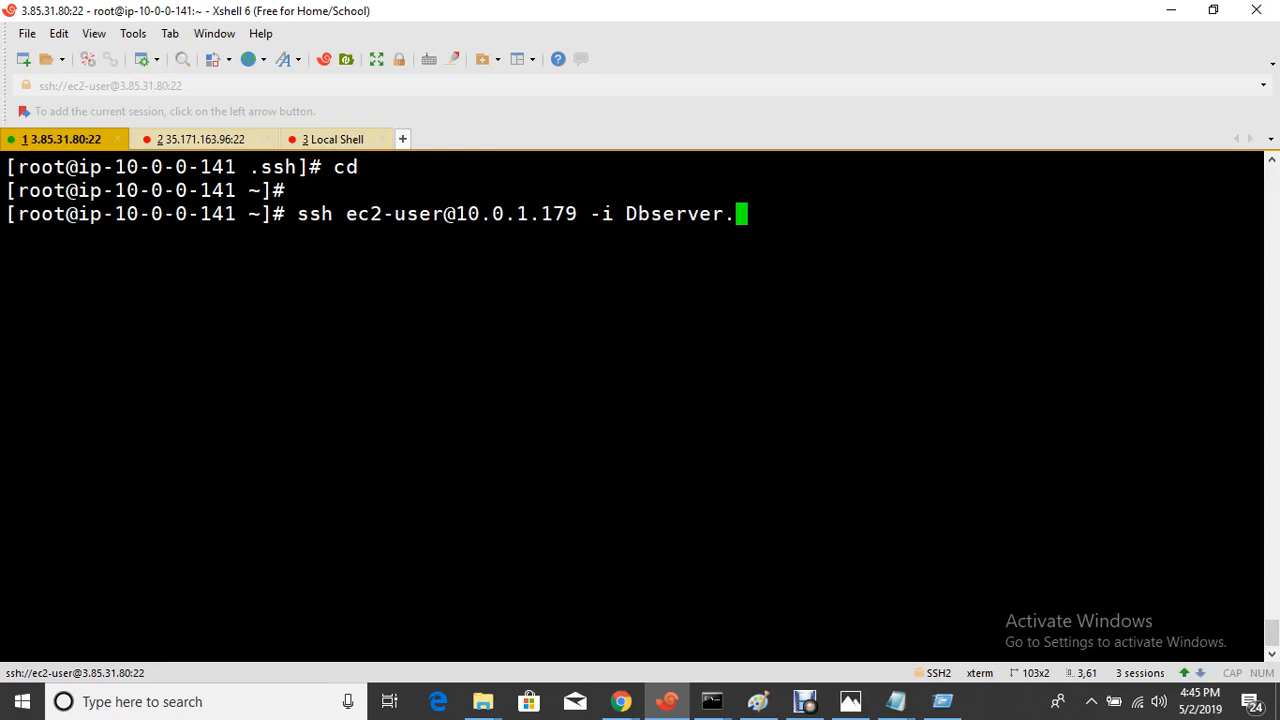
pyautogui.press('BackSpace')
pyautogui.press('BackSpace')
pyautogui.press('BackSpace')
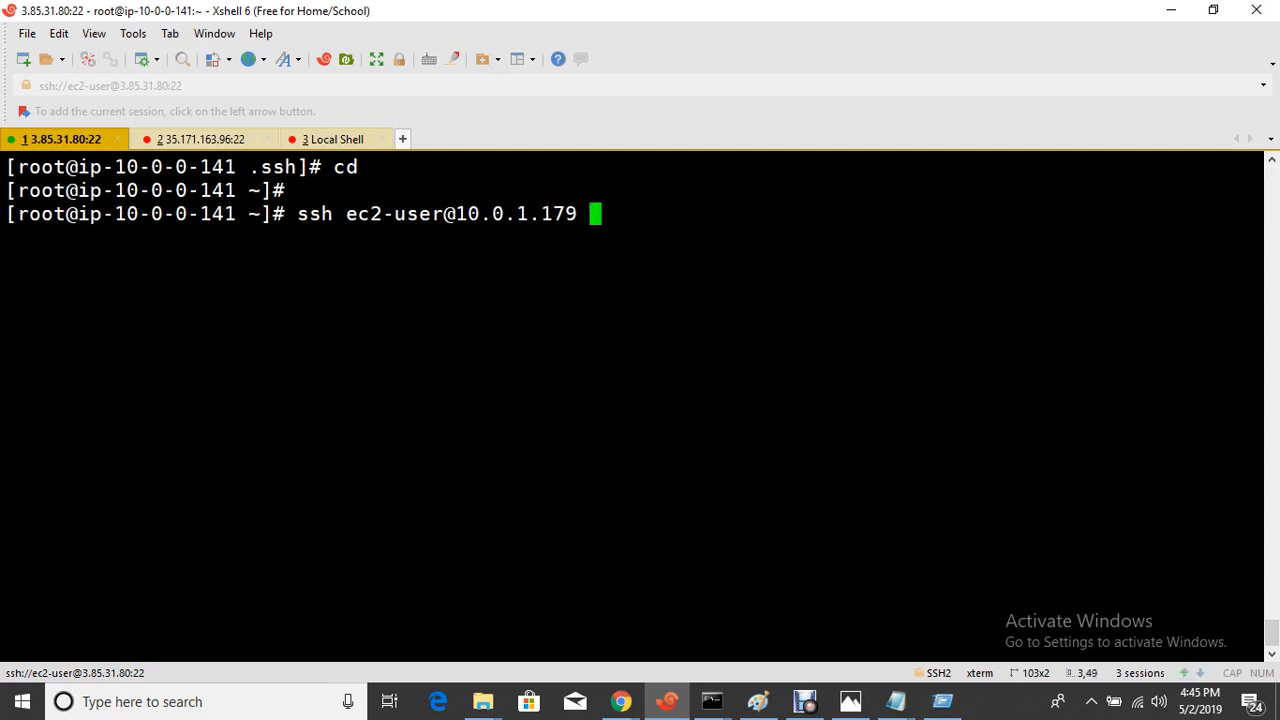
pyautogui.write('-i d')
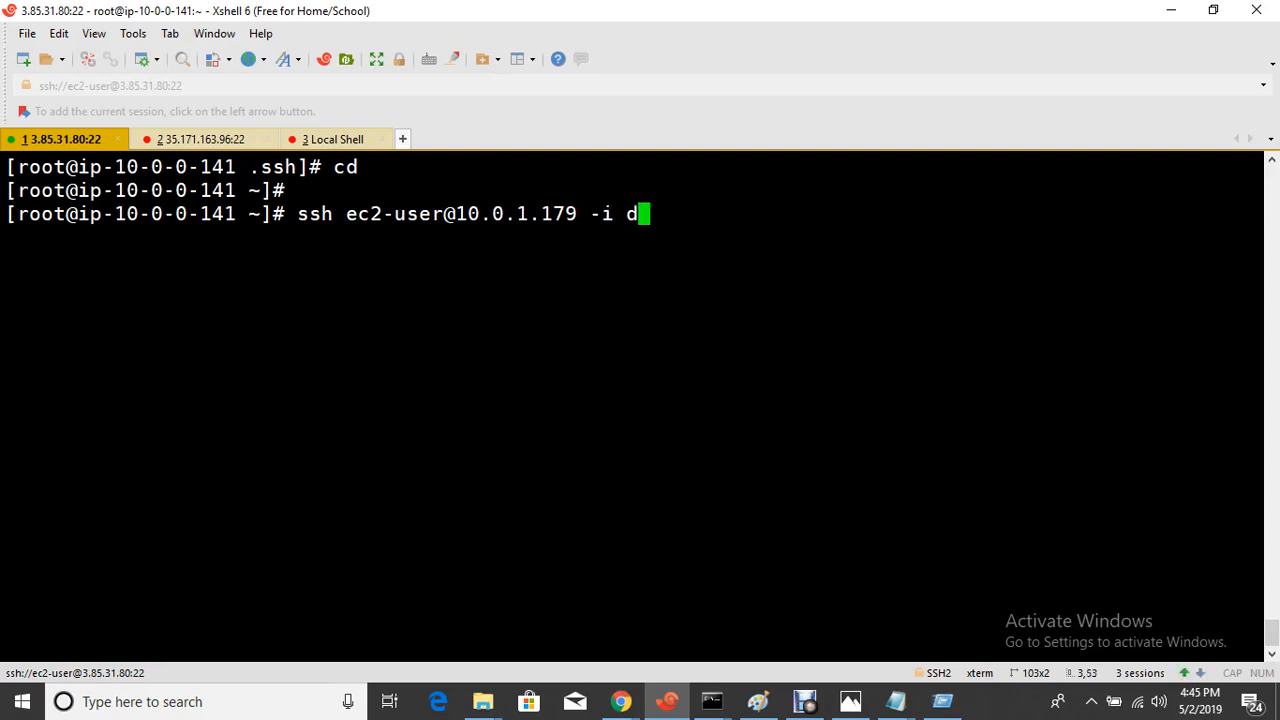
pyautogui.press('Tab')
# - Change the target address in the recalled ssh command to 10.0.1.238
pyautogui.press('Left')
pyautogui.press('Left')
pyautogui.press('Left')
pyautogui.press('Left')
pyautogui.press('Left')
pyautogui.press('Left')
pyautogui.press('Left')
pyautogui.press('Left')
pyautogui.press('Left')
pyautogui.press('Left')
pyautogui.press('Left')
pyautogui.press('Left')
pyautogui.press('Left')
pyautogui.press('Left')
pyautogui.press('Left')
pyautogui.press('Left')
pyautogui.press('Left')
pyautogui.press('Left')
pyautogui.press('Left')
pyautogui.press('Left')
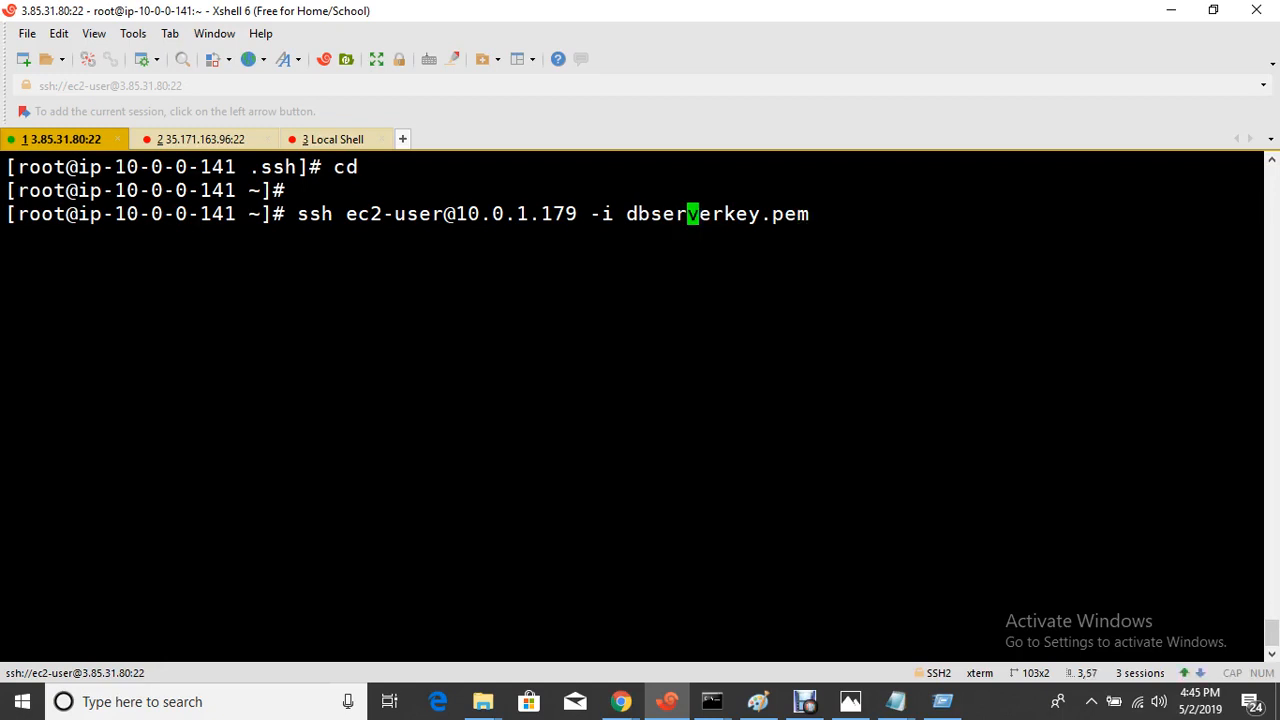
pyautogui.press('BackSpace')
pyautogui.press('BackSpace')
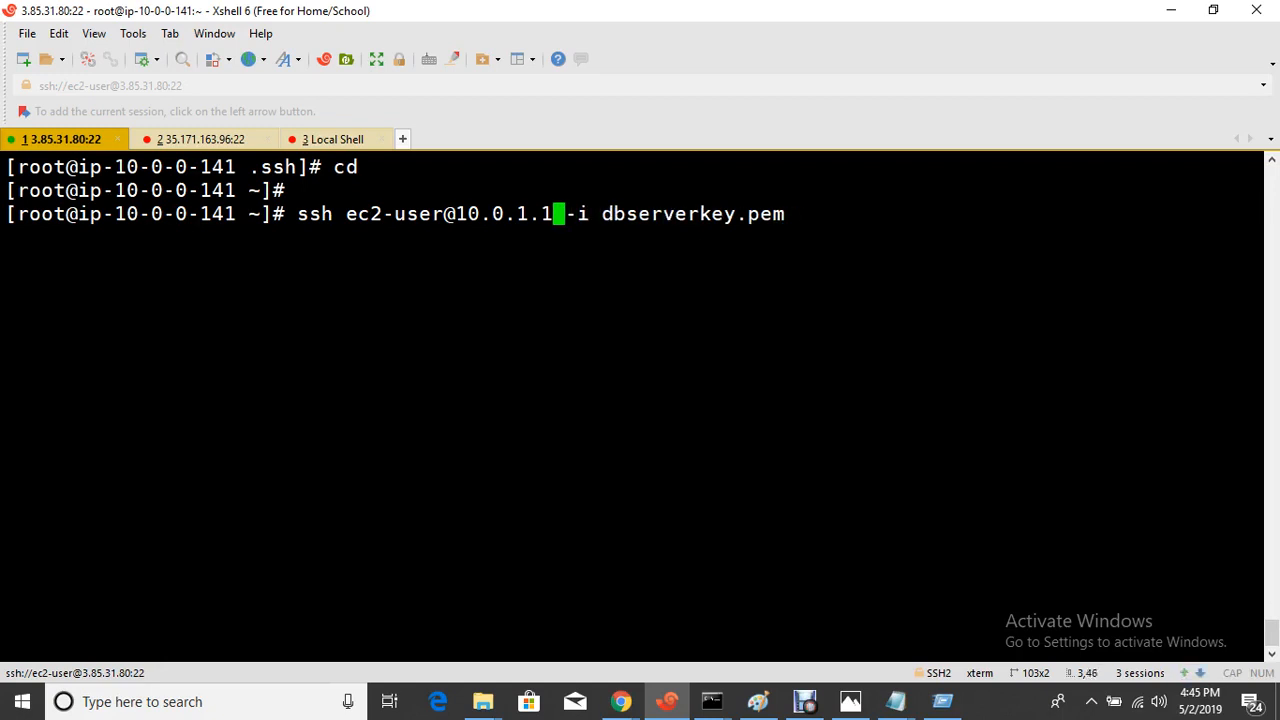
pyautogui.press('BackSpace')
pyautogui.write('238')
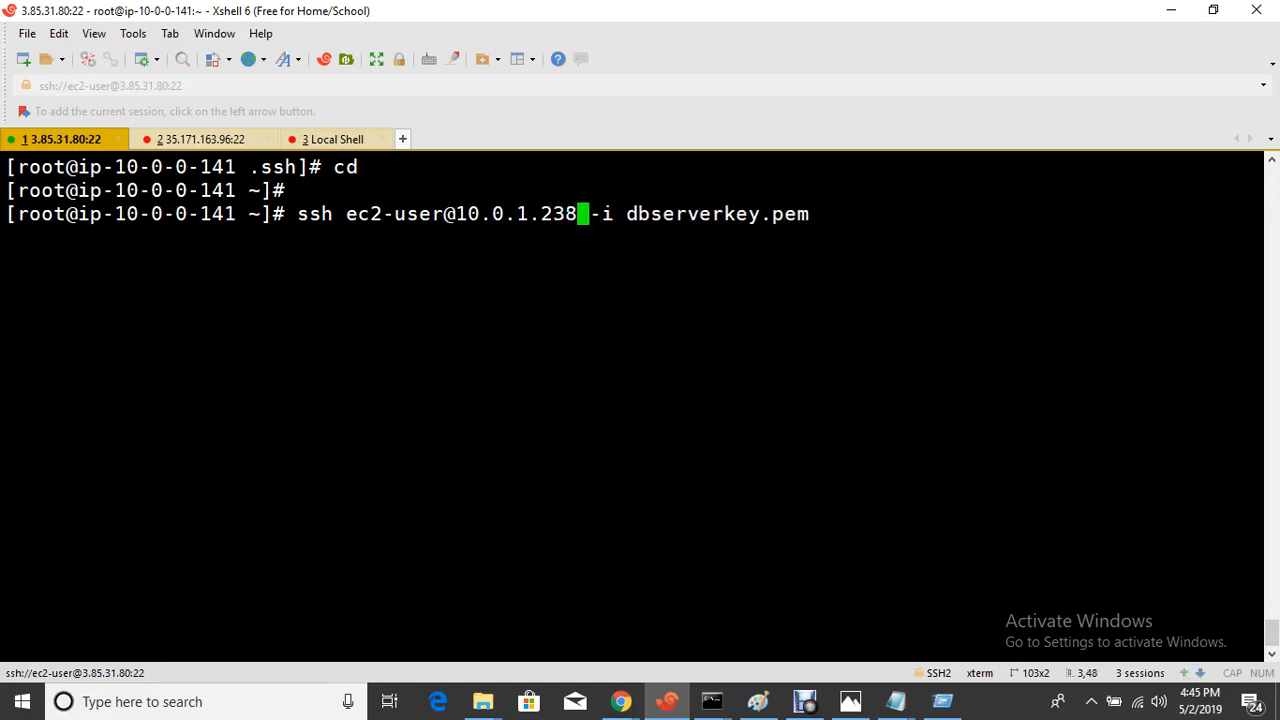
# - Run the ssh command and accept the DB-Server's host key with yes
pyautogui.press('Return')
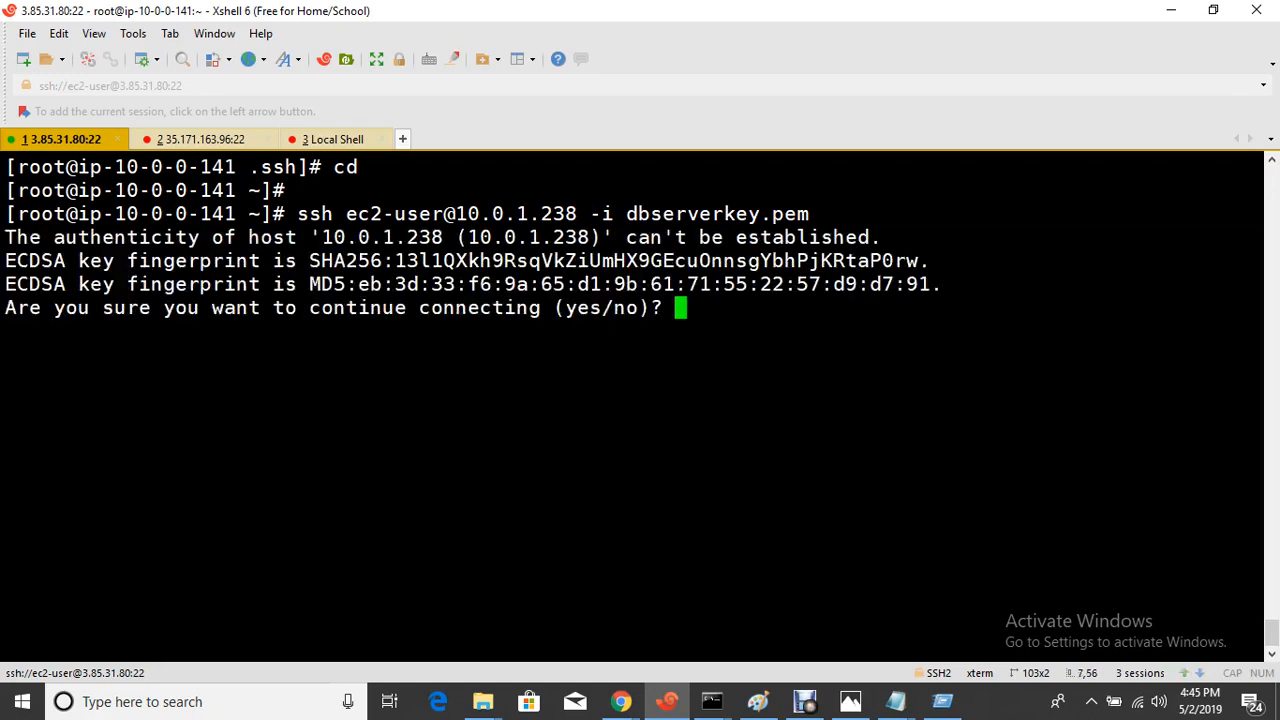
pyautogui.write('yes')
pyautogui.press('Return')
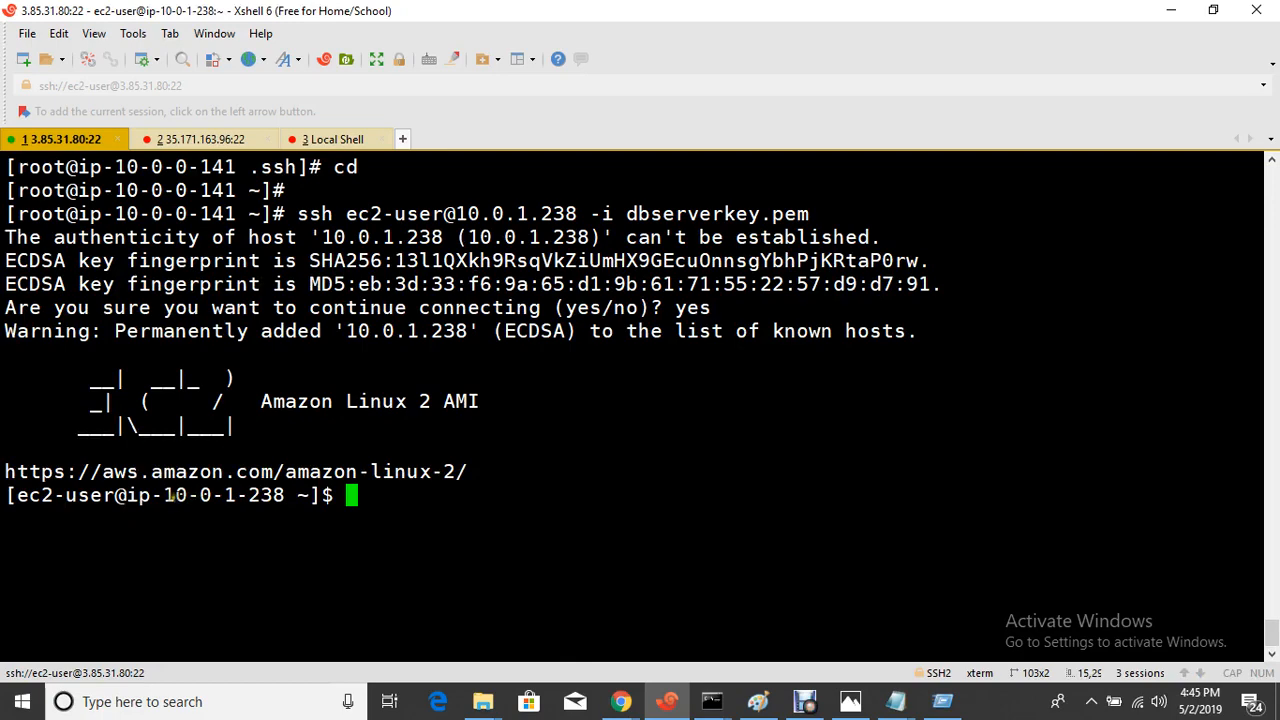
# - Compare the IP address in the shell prompt with the DB-Server in the Paint network diagram, and return to Xshell
pyautogui.moveTo(175, 496); pyautogui.dragTo(263, 518)
pyautogui.click(758, 710)
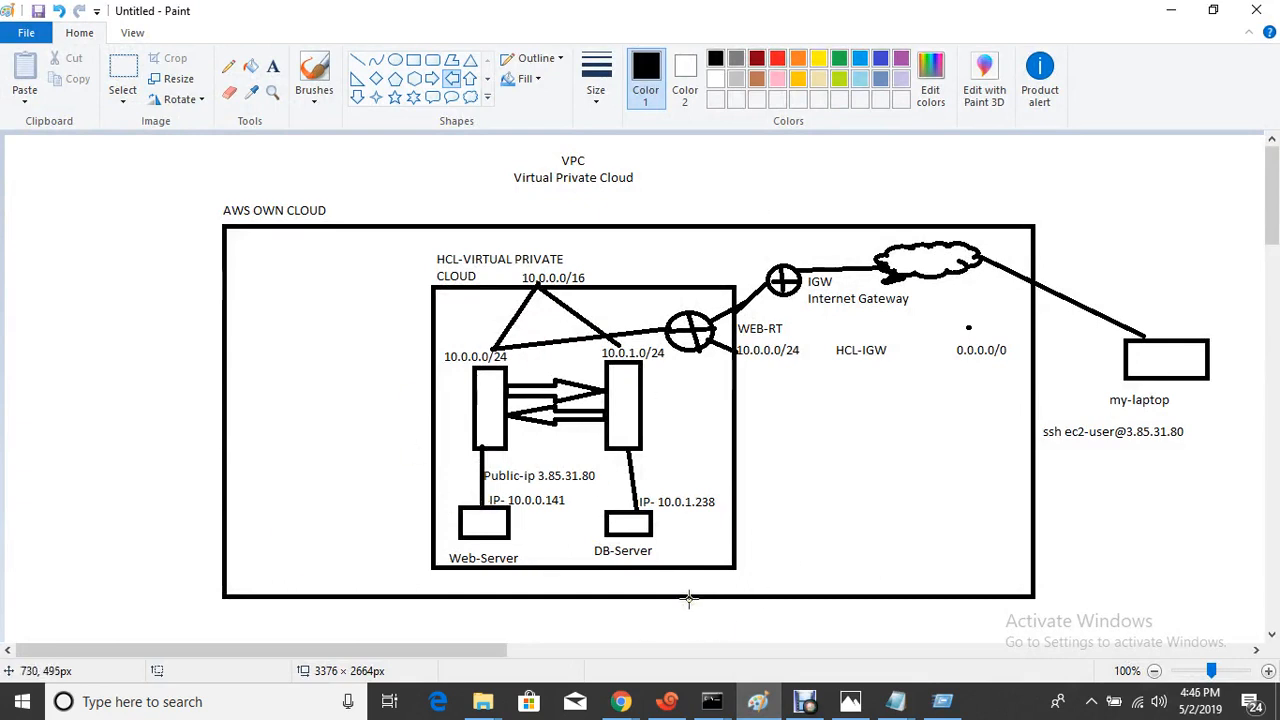
pyautogui.click(654, 690)
pyautogui.click(570, 486)
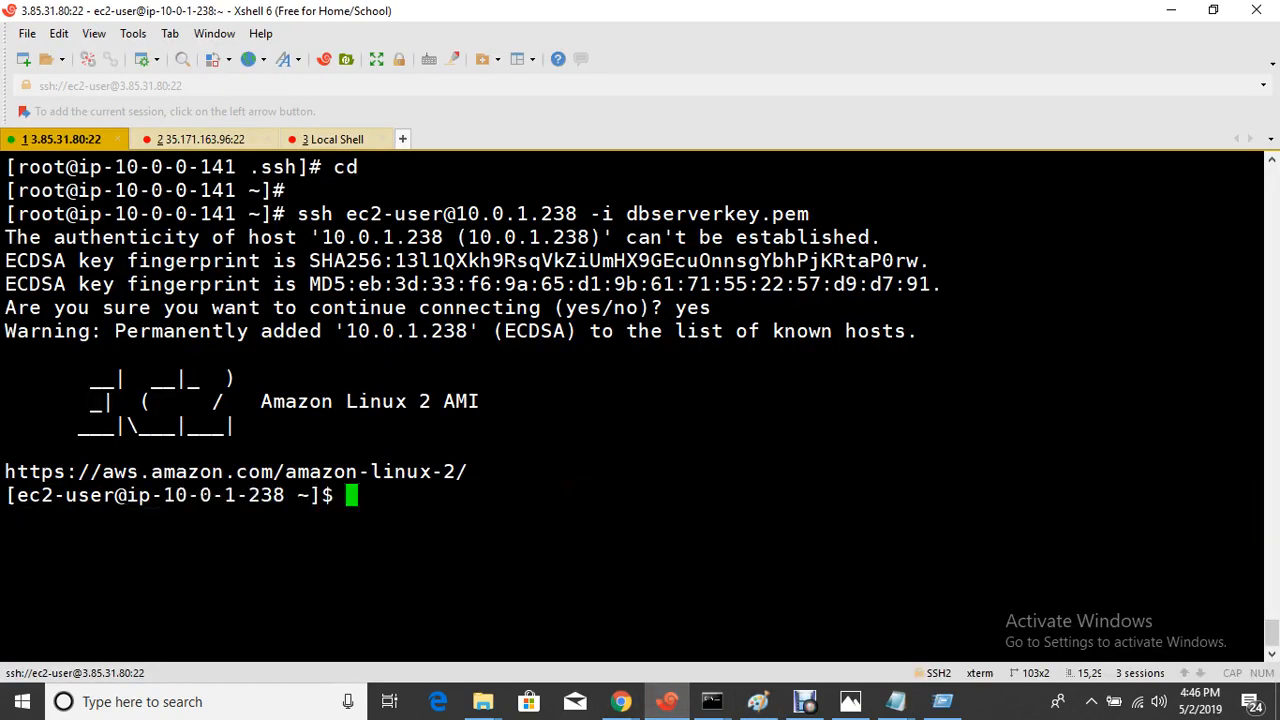
# - Exit the DB-Server session, then test internet access from the Web-Server by pinging 8.8.8.8 and stop the ping after a few replies
pyautogui.write('exit')
pyautogui.press('Return')
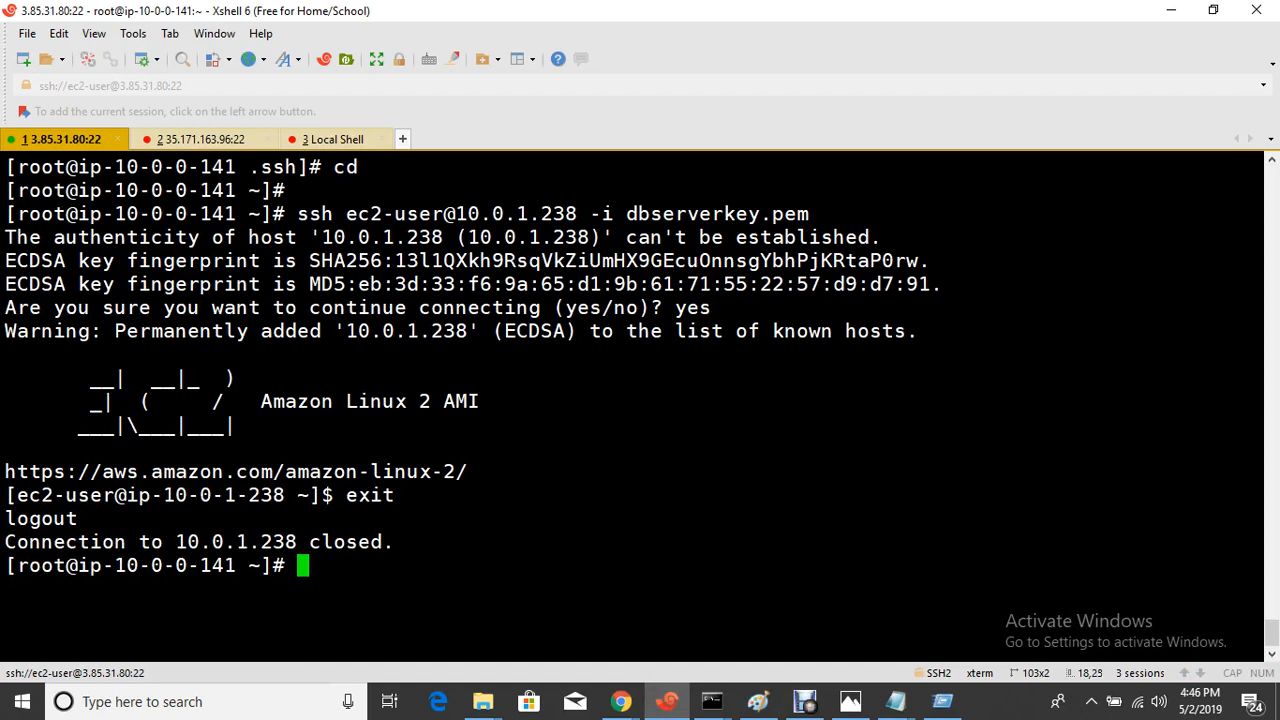
pyautogui.write('ping 8.')
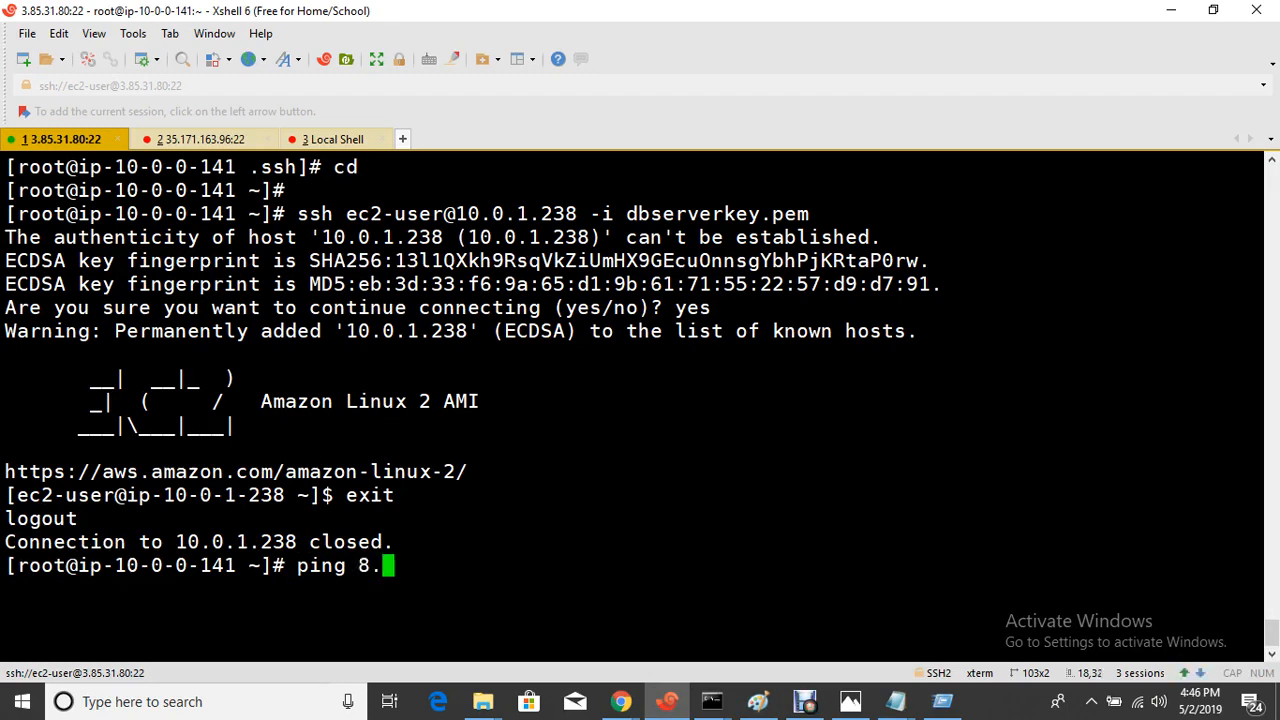
pyautogui.write('8.8.8')
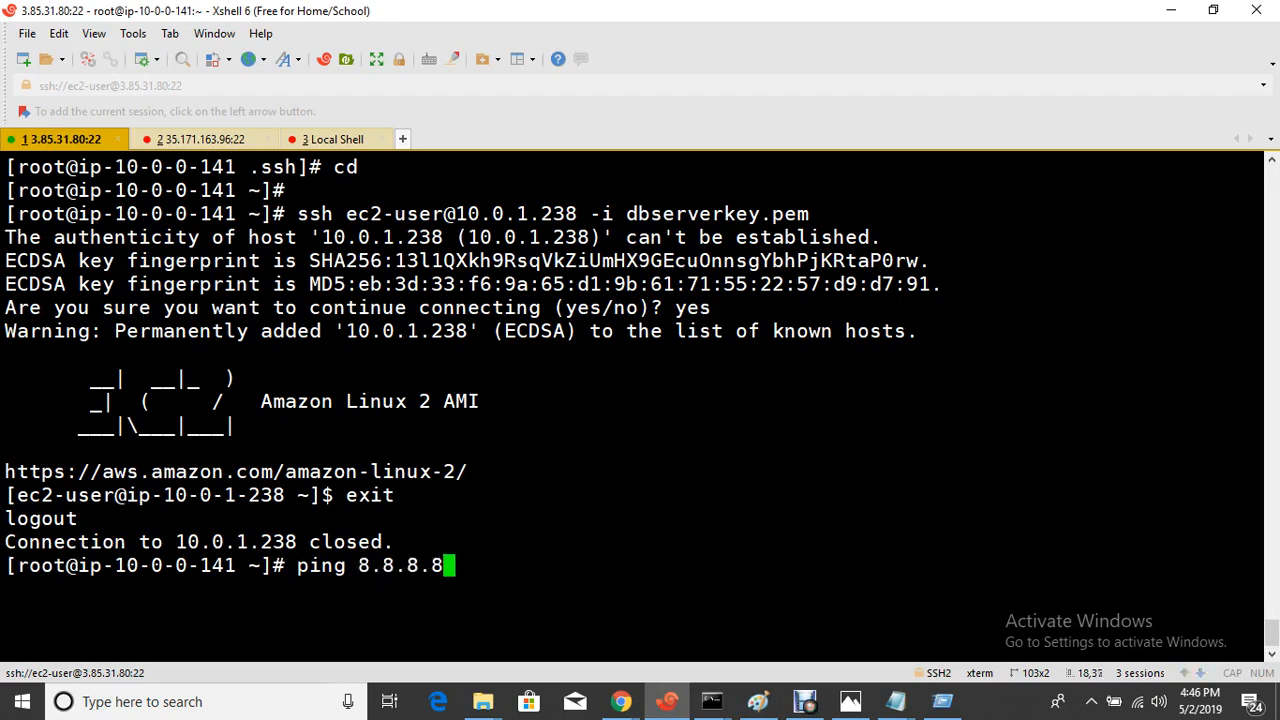
pyautogui.press('Return')
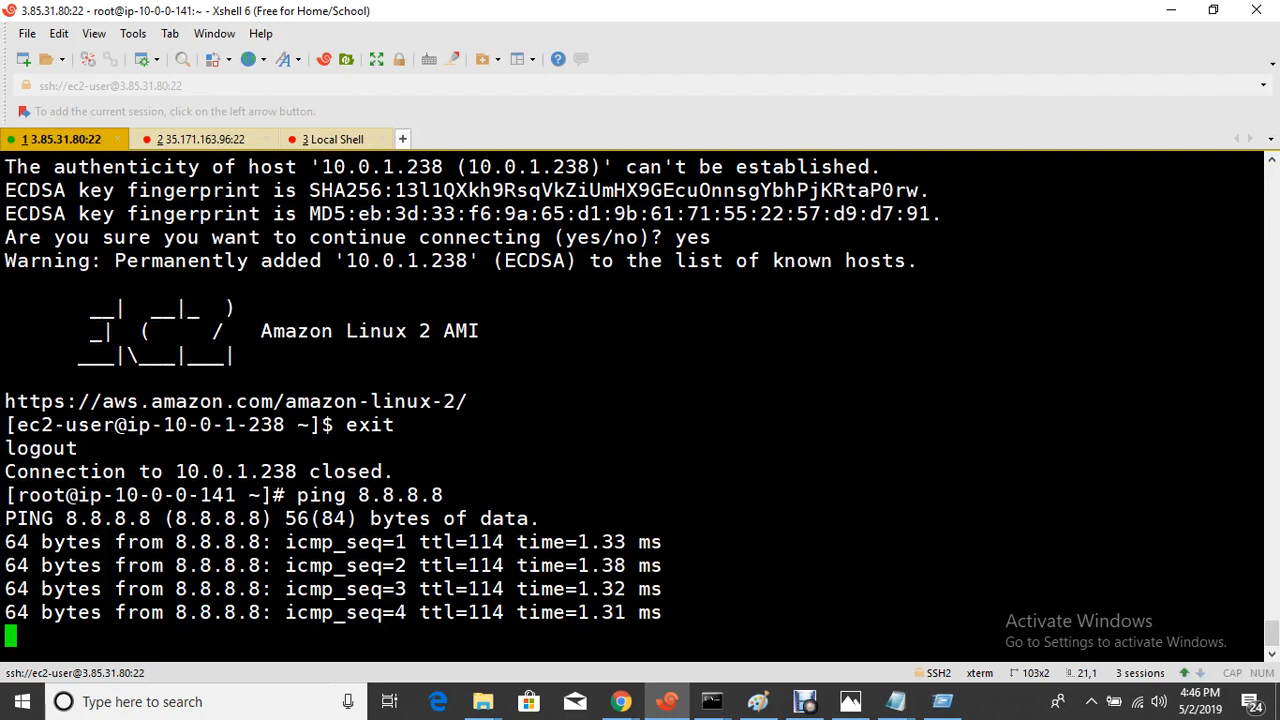
pyautogui.hotkey('ctrl', 'c')
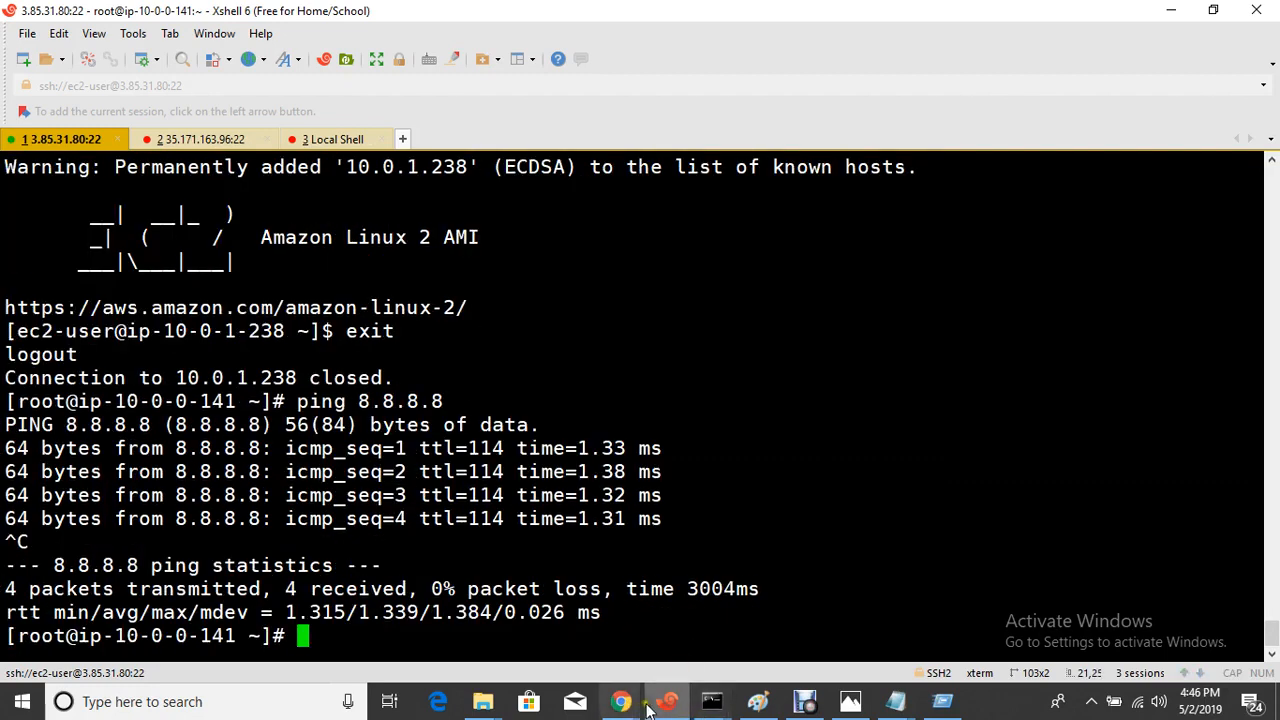
pyautogui.click(758, 701)
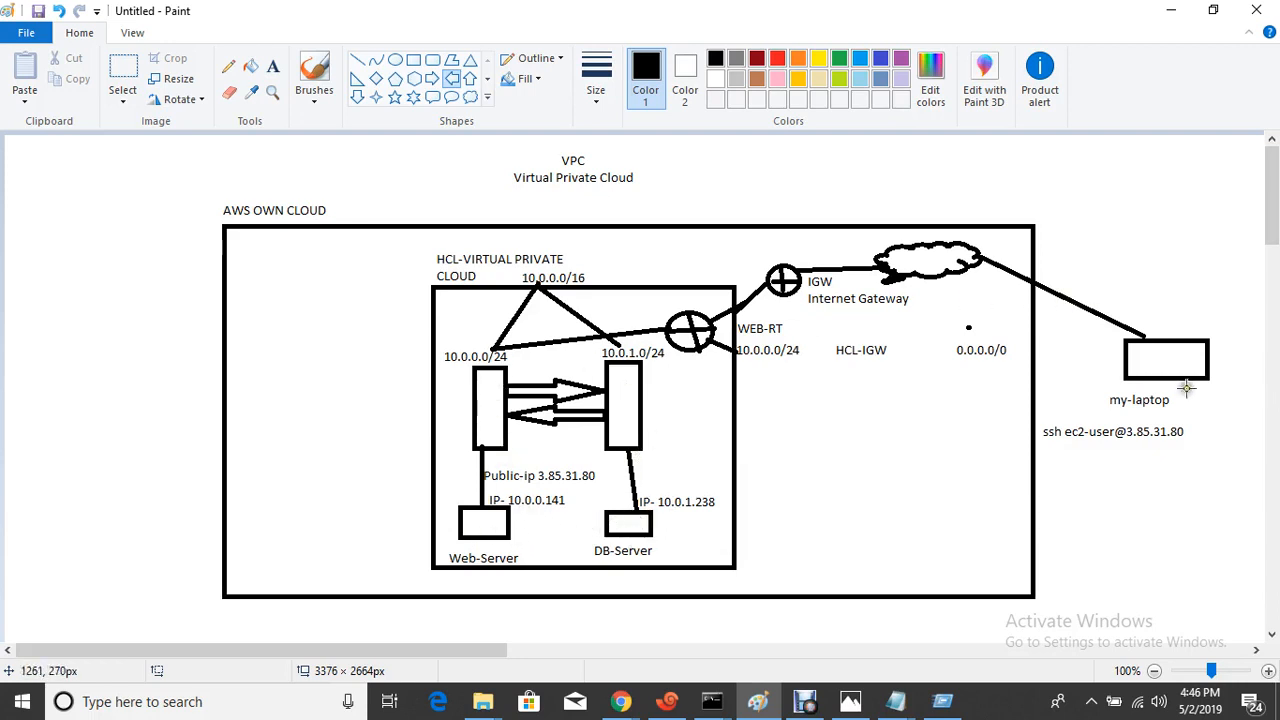
pyautogui.click(666, 701)
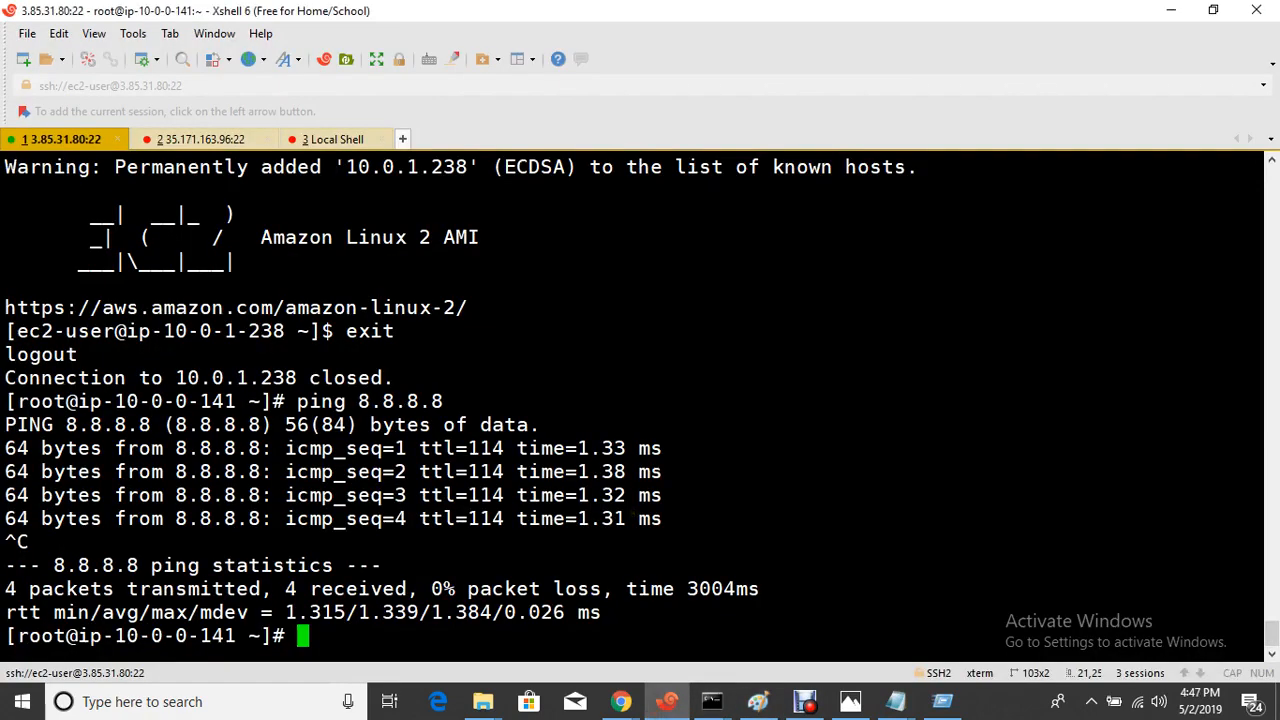
pyautogui.press('Up')
pyautogui.press('Up')
pyautogui.press('Return')
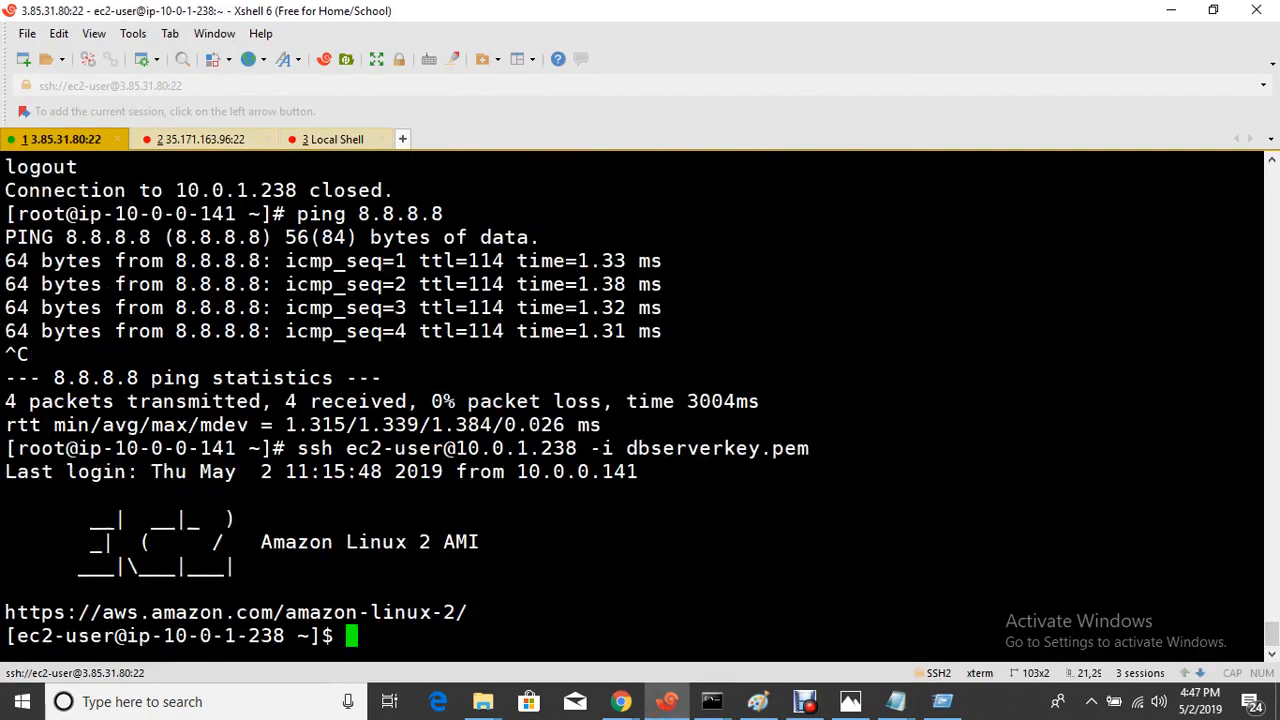
# - Switch to the root user on the DB-Server with sudo su, change to root's home directory and clear the terminal
pyautogui.press('Return')
pyautogui.write('sudo su')
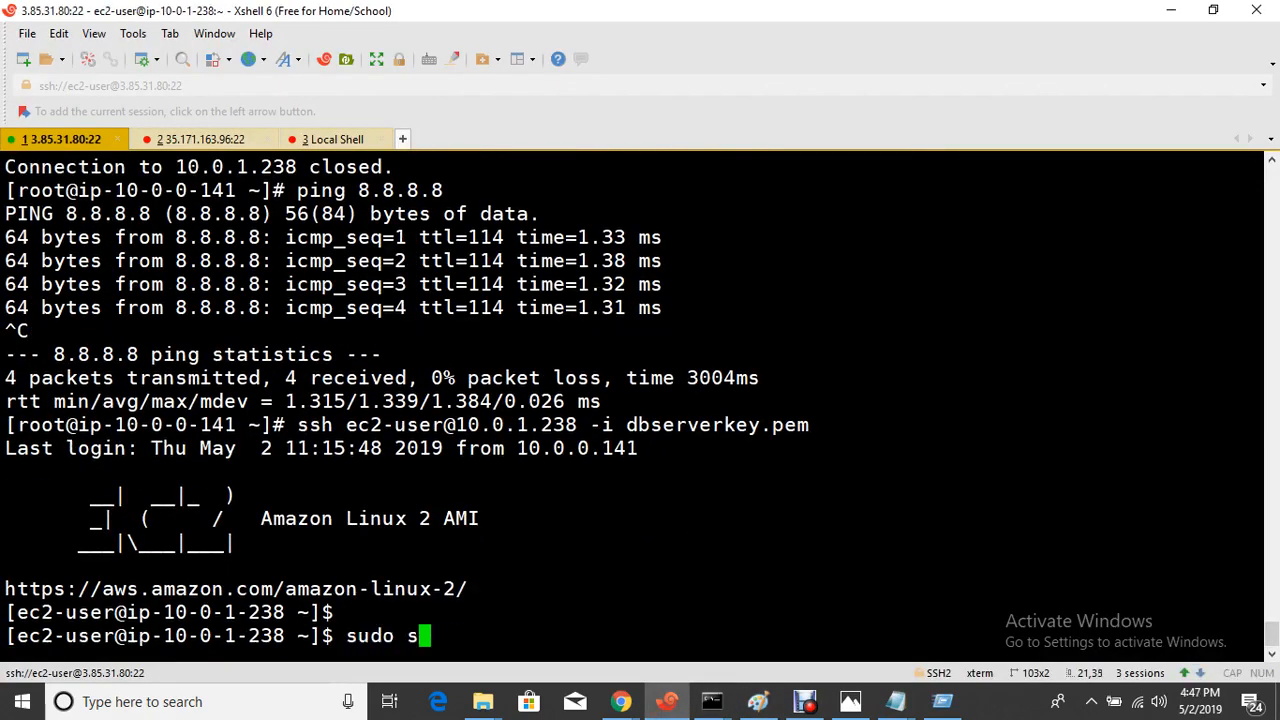
pyautogui.press('Return')
pyautogui.write('o')
pyautogui.press('Return')
pyautogui.write('cd')
pyautogui.press('Return')
pyautogui.hotkey('ctrl', 'l')
pyautogui.press('Return')
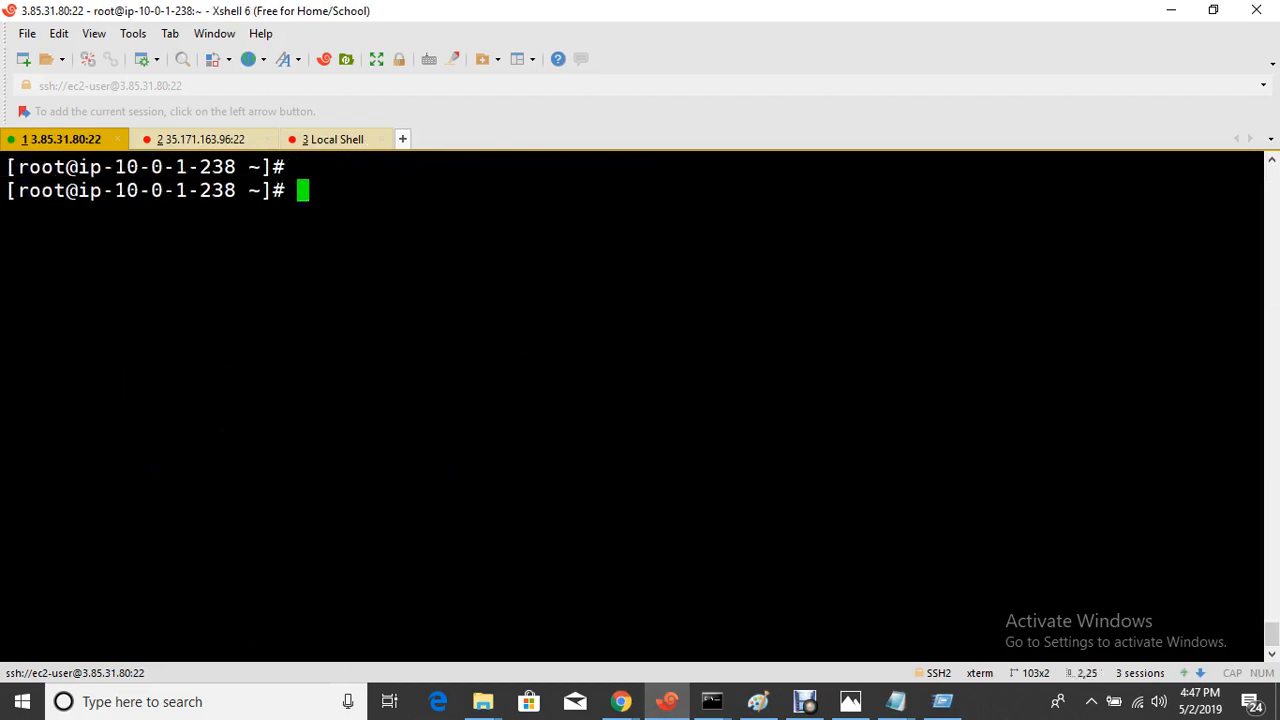
# - Ping 8.8.8.8 from the DB-Server to test its internet access, and switch to the network diagram in Paint
pyautogui.press('Return')
pyautogui.press('Return')
pyautogui.write('ping 8')
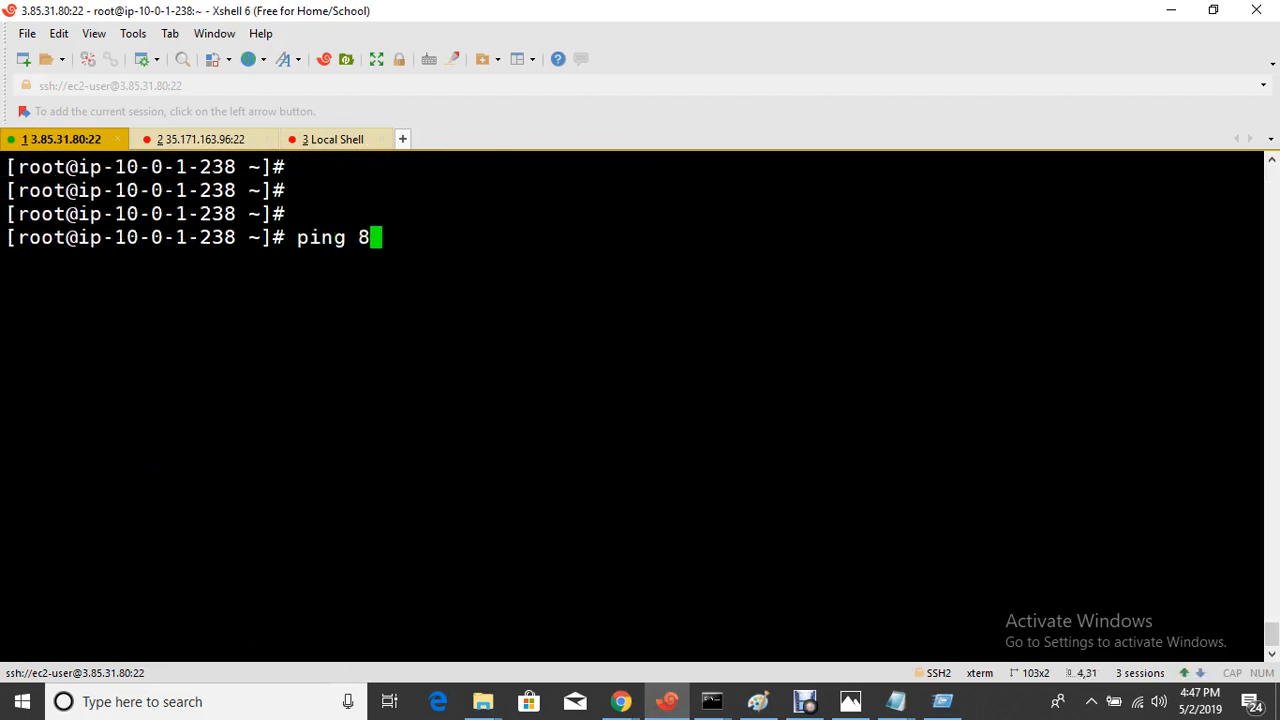
pyautogui.write('.8.8.8')
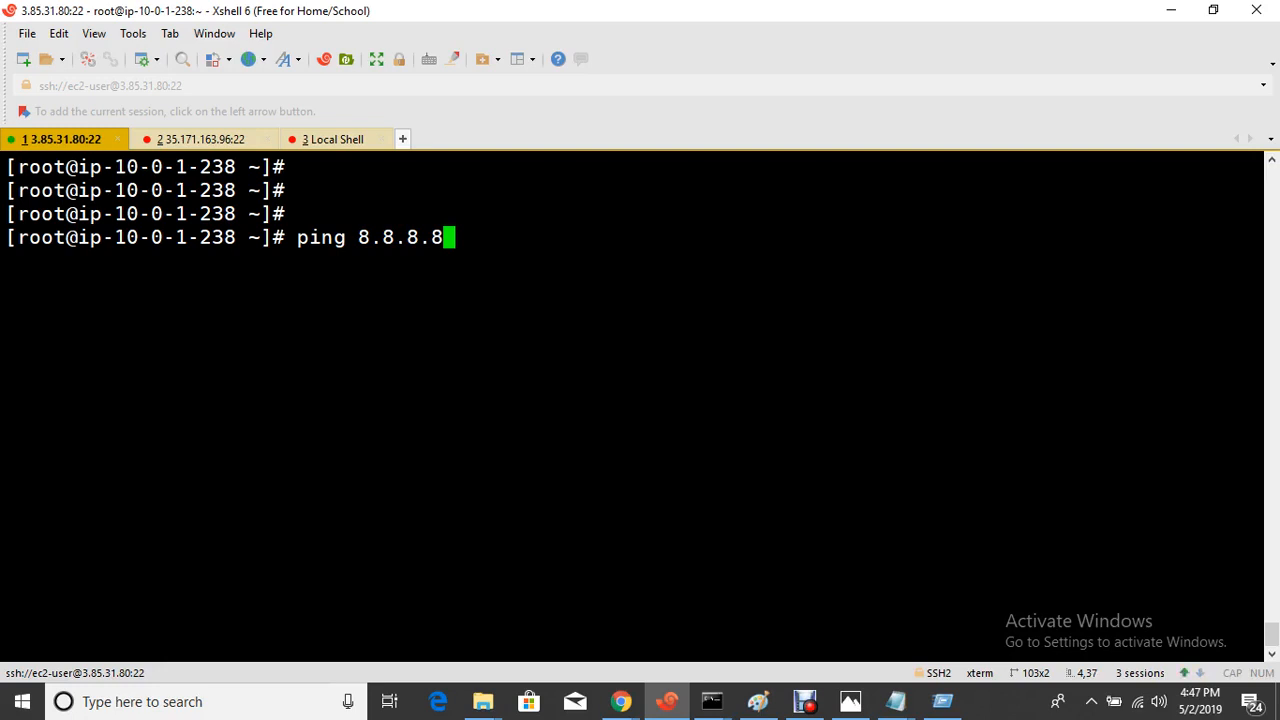
pyautogui.press('Return')
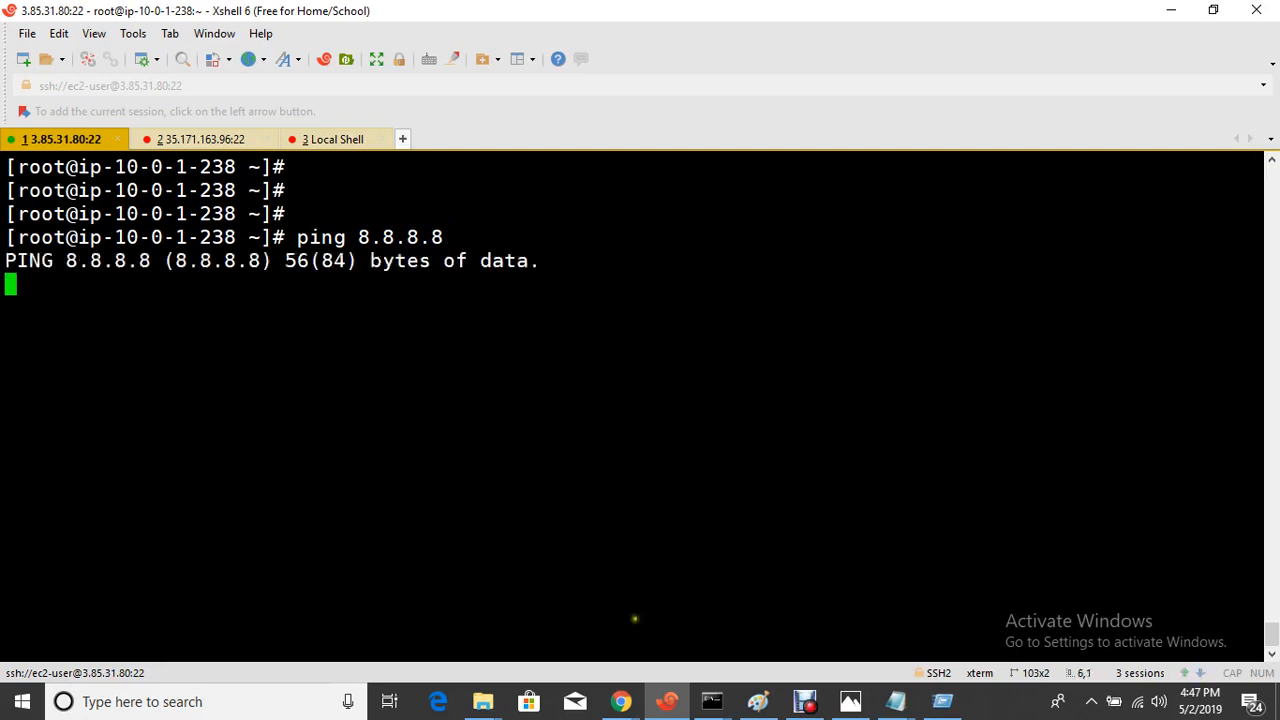
pyautogui.moveTo(676, 703)
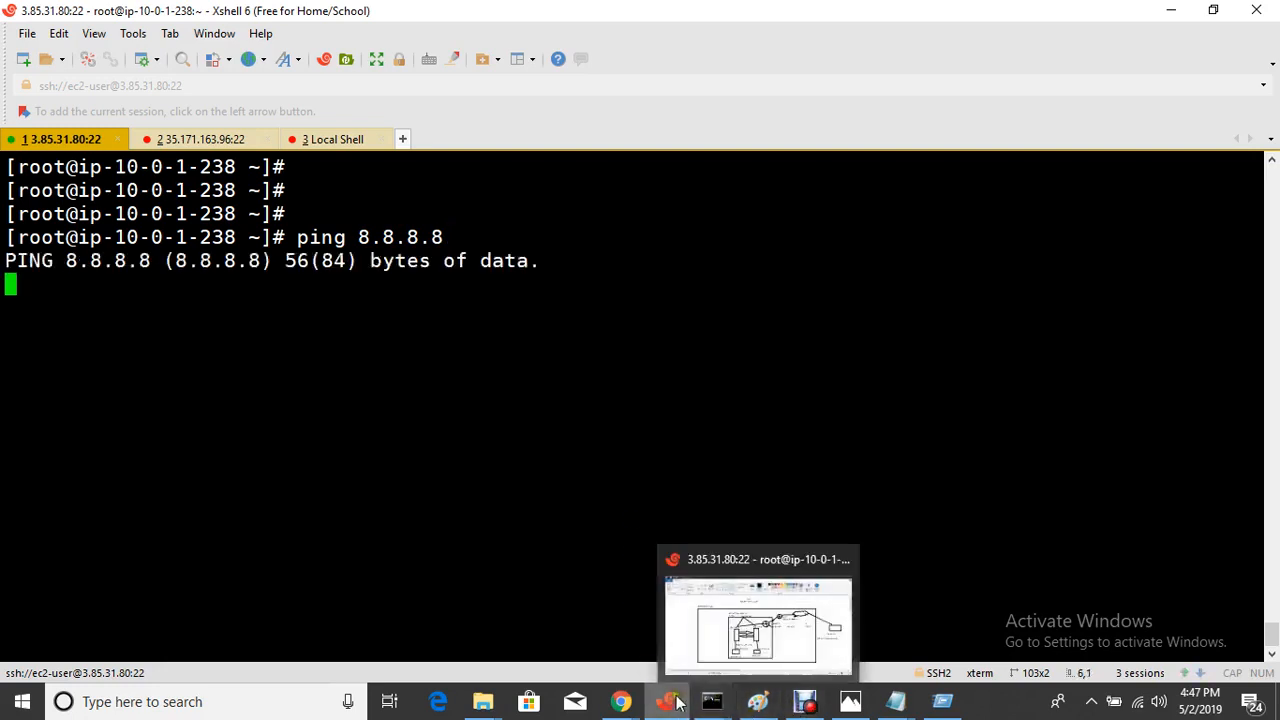
pyautogui.click(762, 706)
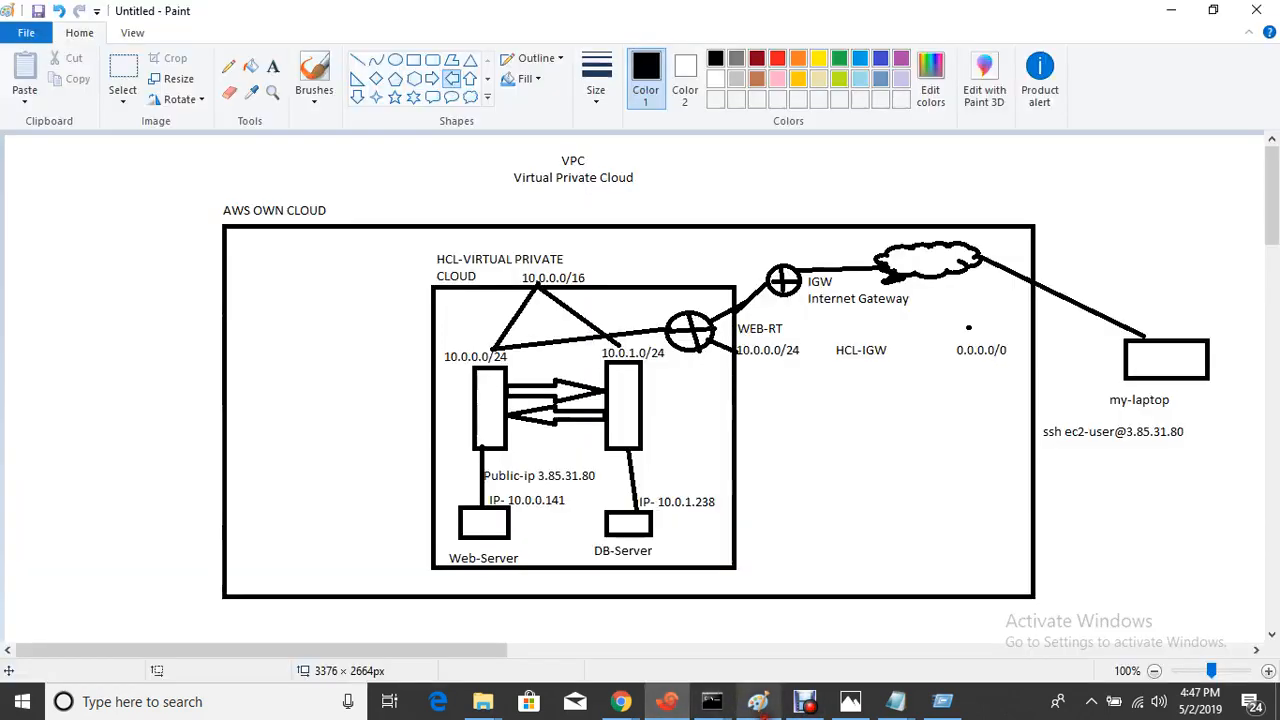